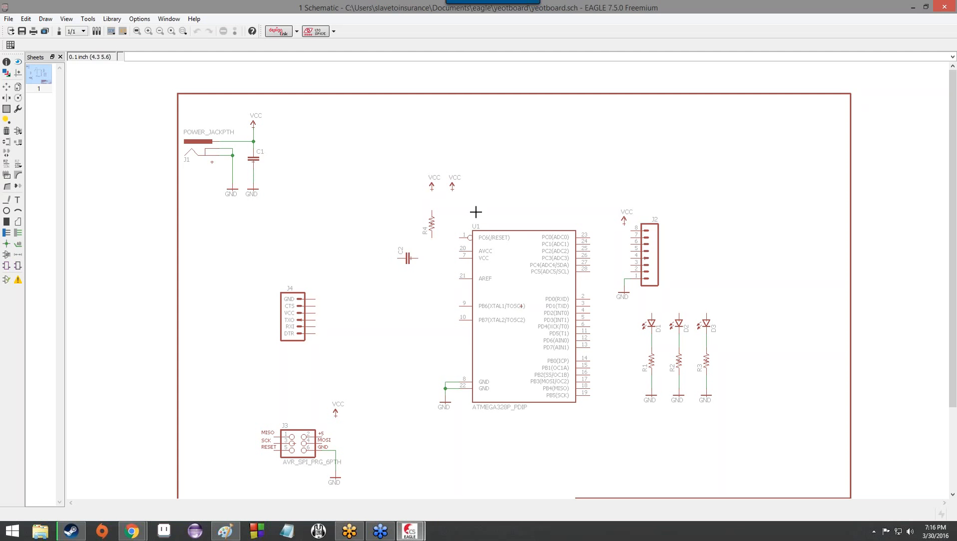
{"action": "scroll", "coordinate": [488, 189], "scroll_direction": "up", "scroll_amount": 2}
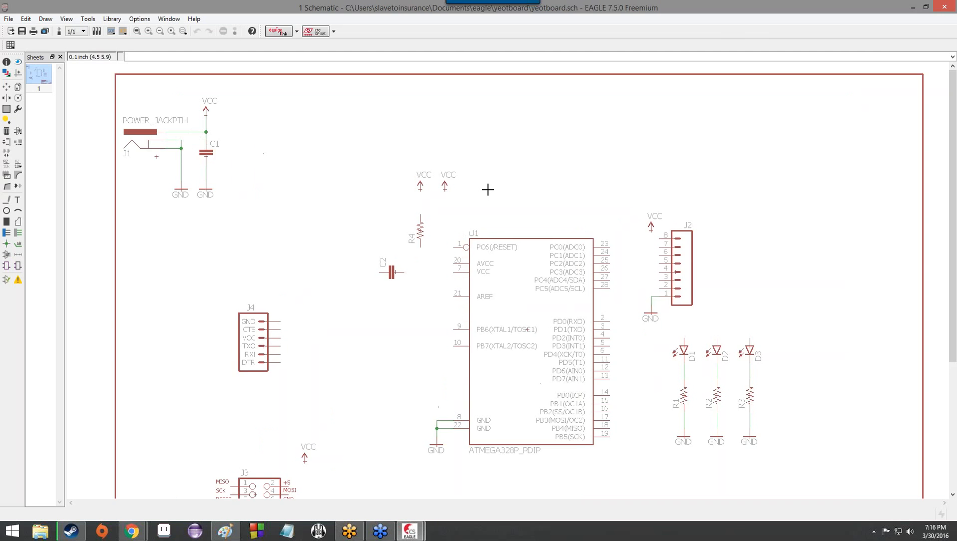
{"action": "scroll", "coordinate": [488, 189], "scroll_direction": "down", "scroll_amount": 4}
{"action": "scroll", "coordinate": [488, 189], "scroll_direction": "up", "scroll_amount": 3}
{"action": "scroll", "coordinate": [488, 188], "scroll_direction": "down", "scroll_amount": 1}
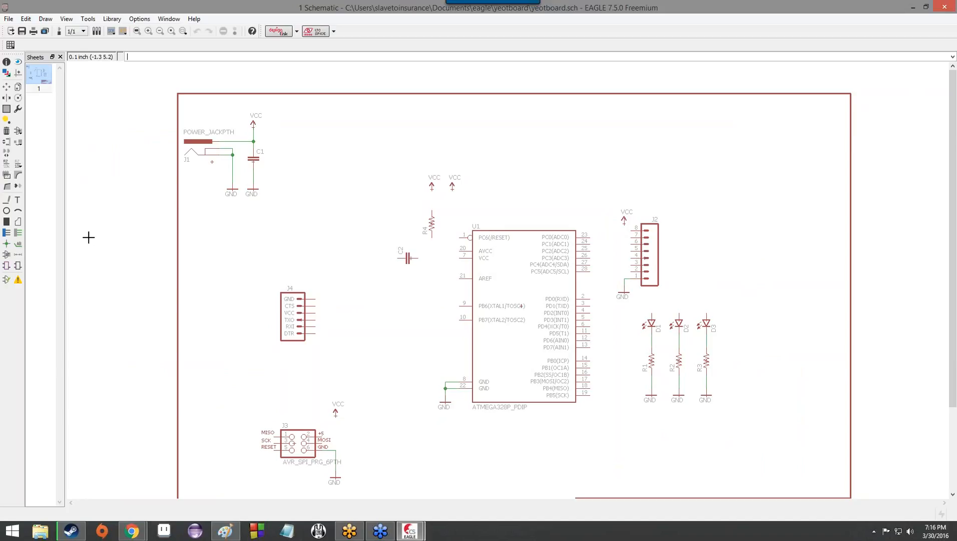
- Draw a net from the upper end of resistor R4 to the VCC symbol directly above it
{"action": "left_click", "coordinate": [17, 233]}
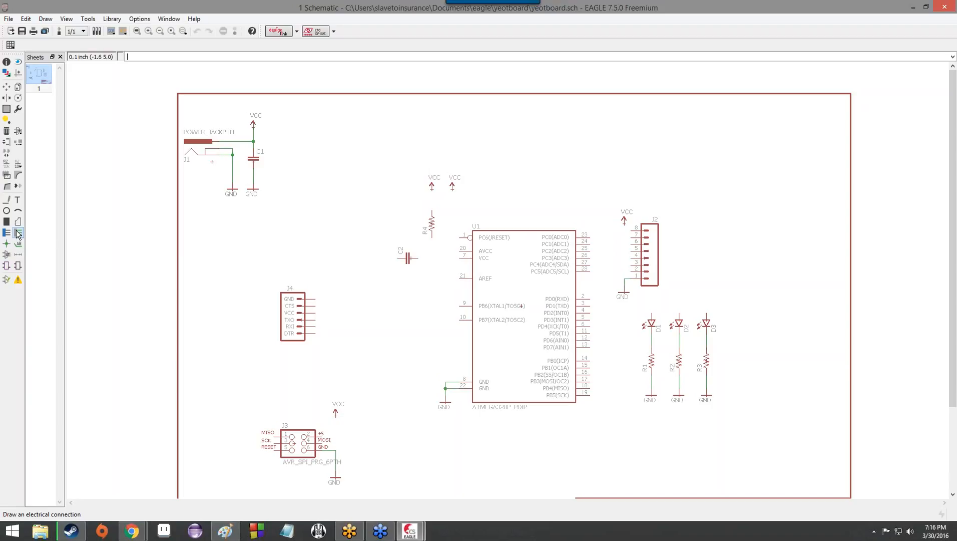
{"action": "left_click", "coordinate": [18, 233]}
{"action": "left_click", "coordinate": [18, 233]}
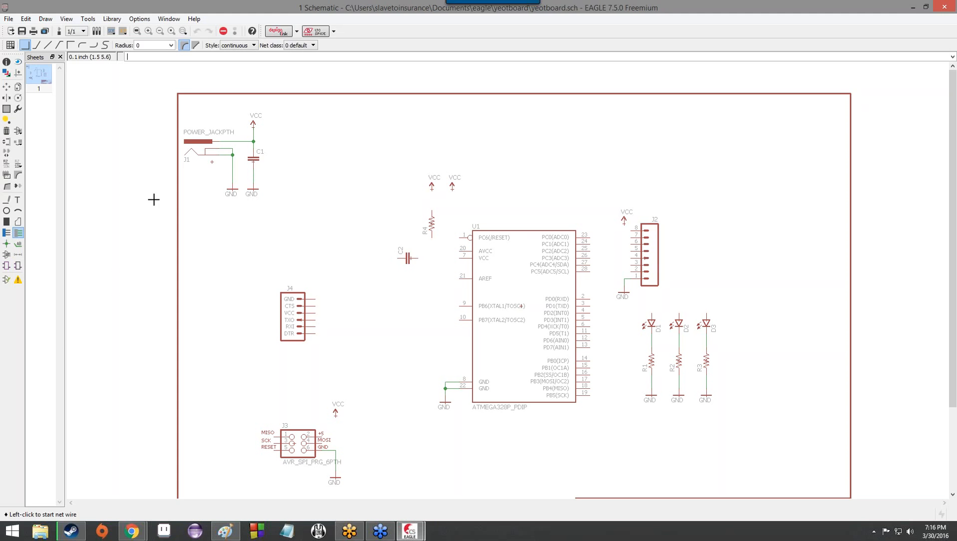
{"action": "scroll", "coordinate": [459, 204], "scroll_direction": "up", "scroll_amount": 5}
{"action": "scroll", "coordinate": [379, 211], "scroll_direction": "up", "scroll_amount": 3}
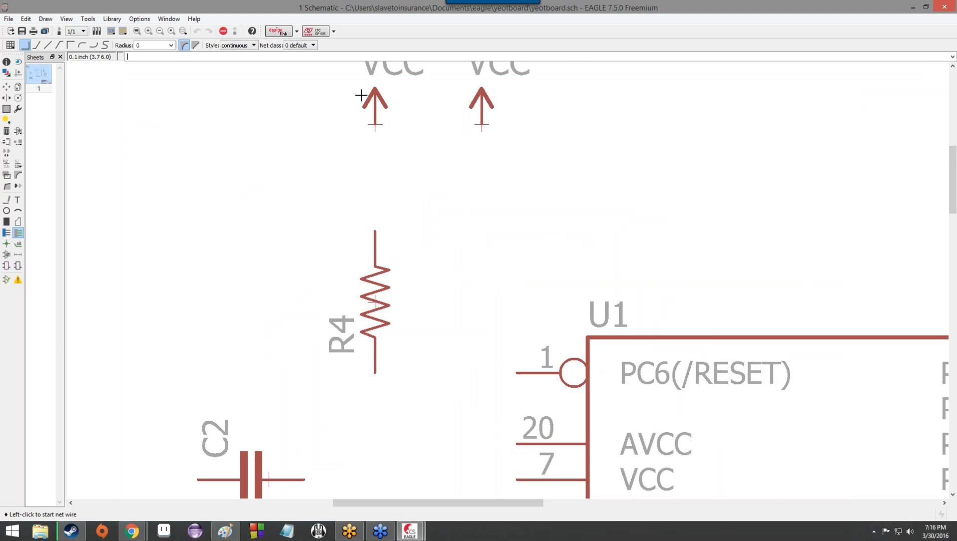
{"action": "scroll", "coordinate": [453, 263], "scroll_direction": "down", "scroll_amount": 8}
{"action": "scroll", "coordinate": [454, 282], "scroll_direction": "up", "scroll_amount": 5}
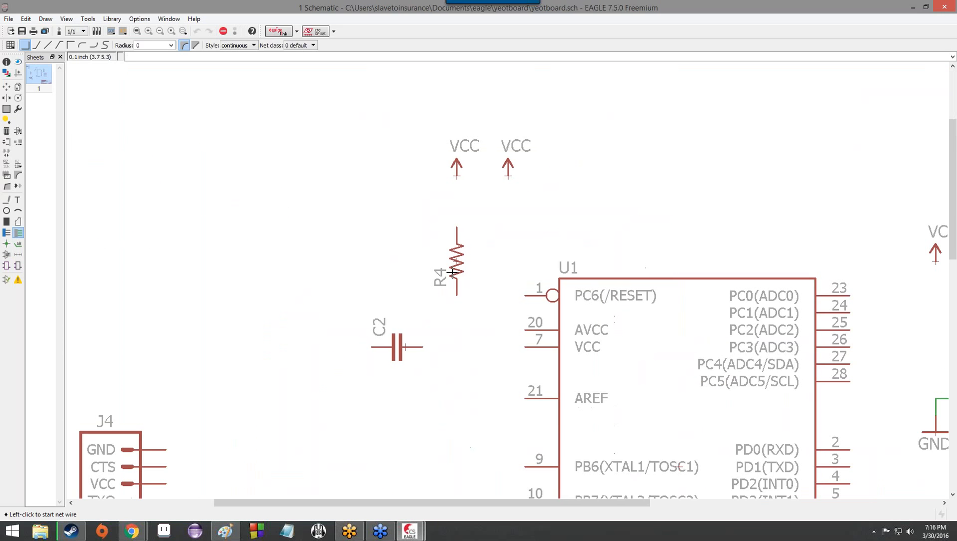
{"action": "scroll", "coordinate": [458, 215], "scroll_direction": "up", "scroll_amount": 2}
{"action": "left_click", "coordinate": [457, 234]}
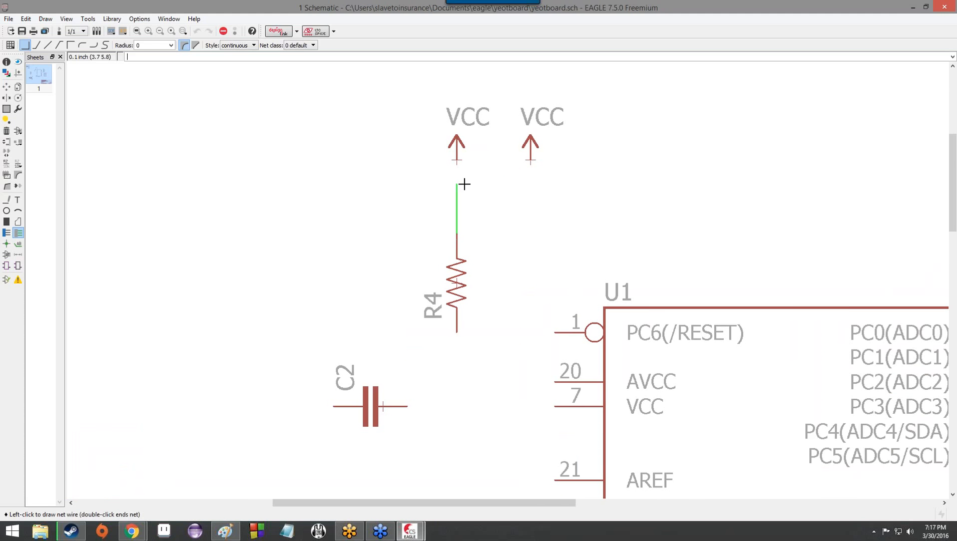
{"action": "left_click", "coordinate": [456, 159]}
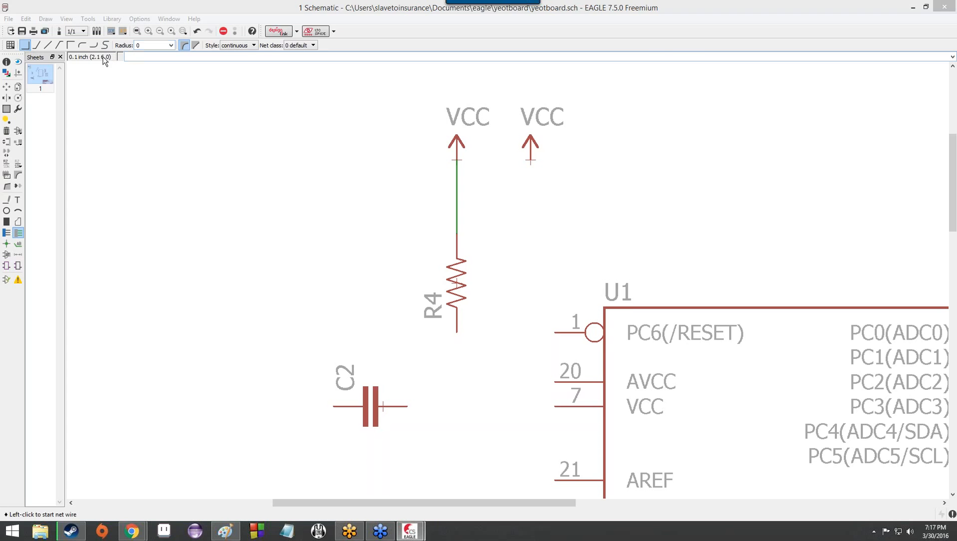
- Move the connected VCC symbol and resistor R4 up 0.3 inch and left 0.1 inch, keeping the net between them vertical
{"action": "left_click", "coordinate": [7, 88]}
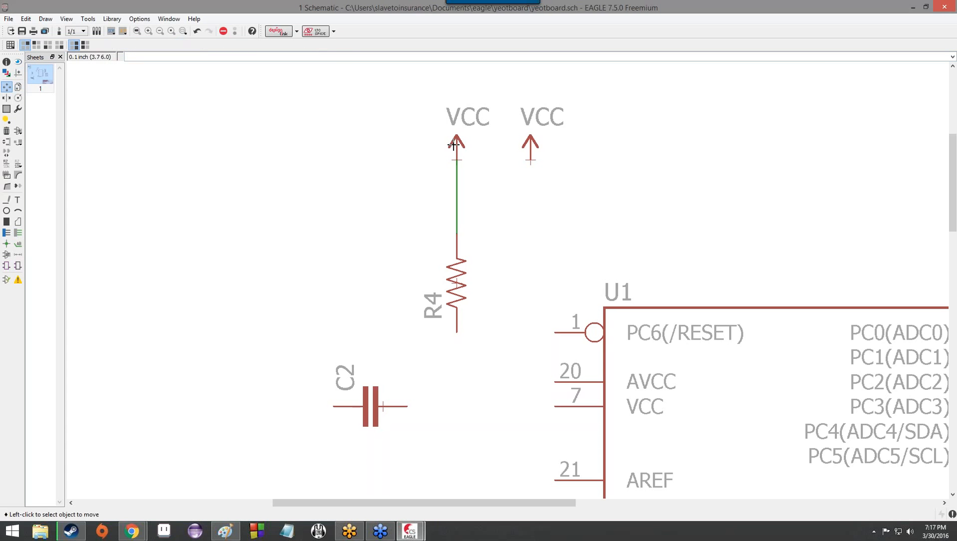
{"action": "left_click", "coordinate": [453, 146]}
{"action": "left_click", "coordinate": [428, 71]}
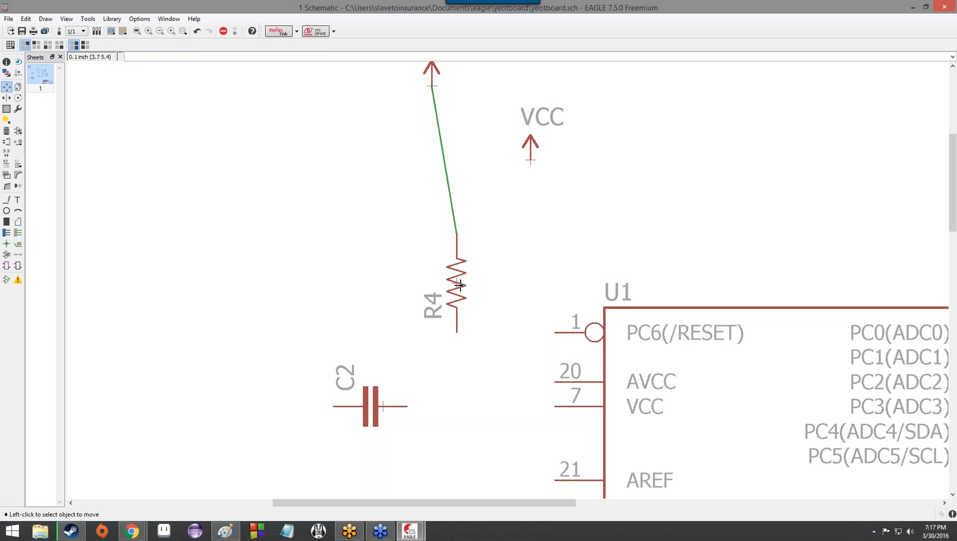
{"action": "left_click", "coordinate": [459, 284]}
{"action": "left_click", "coordinate": [428, 202]}
- Move capacitor C2 level with U1 pin 1 and raise the second VCC symbol level with the one above R4
{"action": "left_click", "coordinate": [382, 406]}
{"action": "left_click", "coordinate": [309, 332]}
{"action": "left_click", "coordinate": [528, 148]}
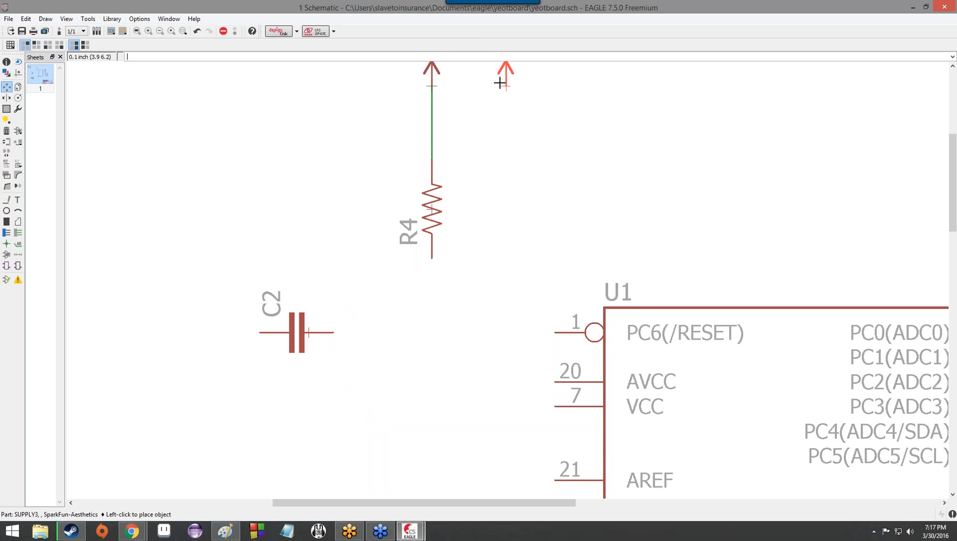
{"action": "left_click", "coordinate": [504, 85]}
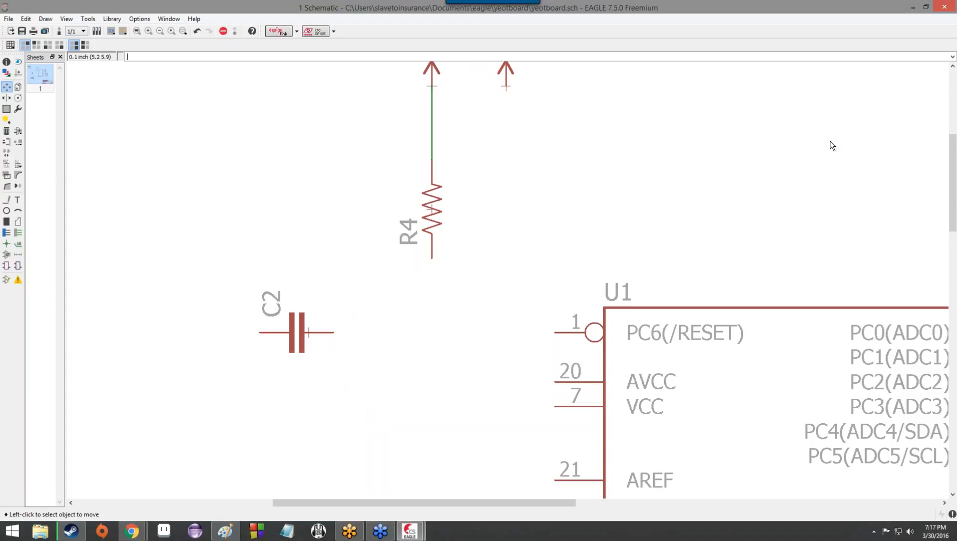
- Wire the right end of C2 to U1's PC6(/RESET) pin and connect R4's lower end straight down to that net
{"action": "left_click", "coordinate": [18, 232]}
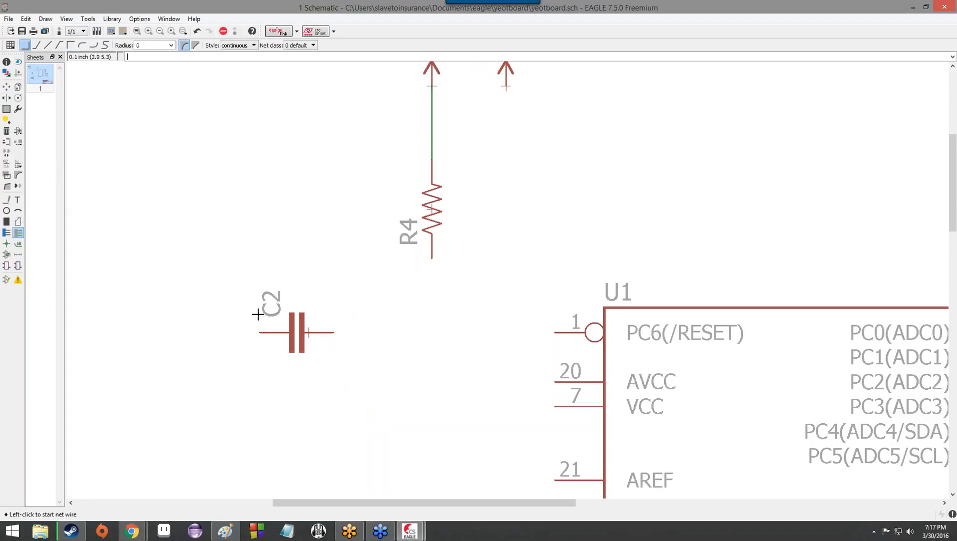
{"action": "left_click", "coordinate": [333, 332]}
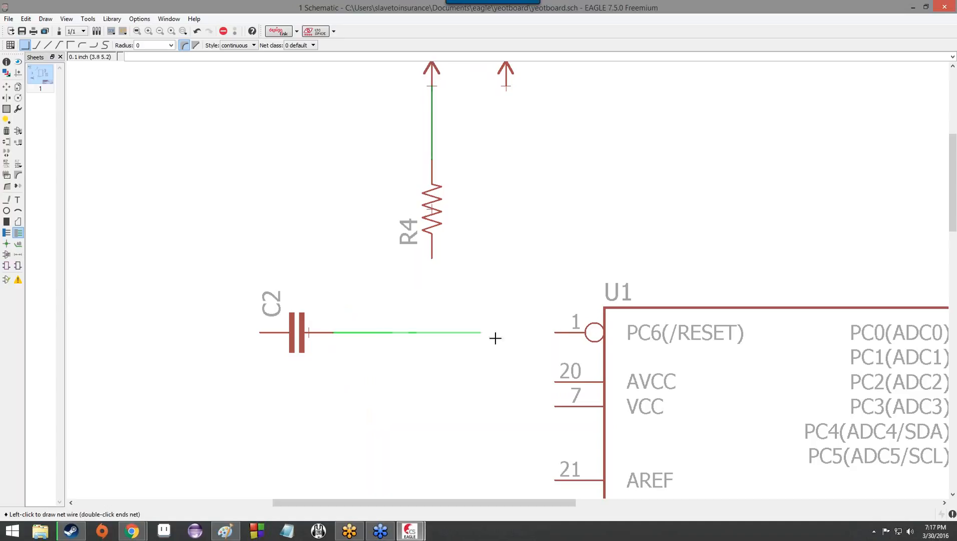
{"action": "left_click", "coordinate": [554, 333]}
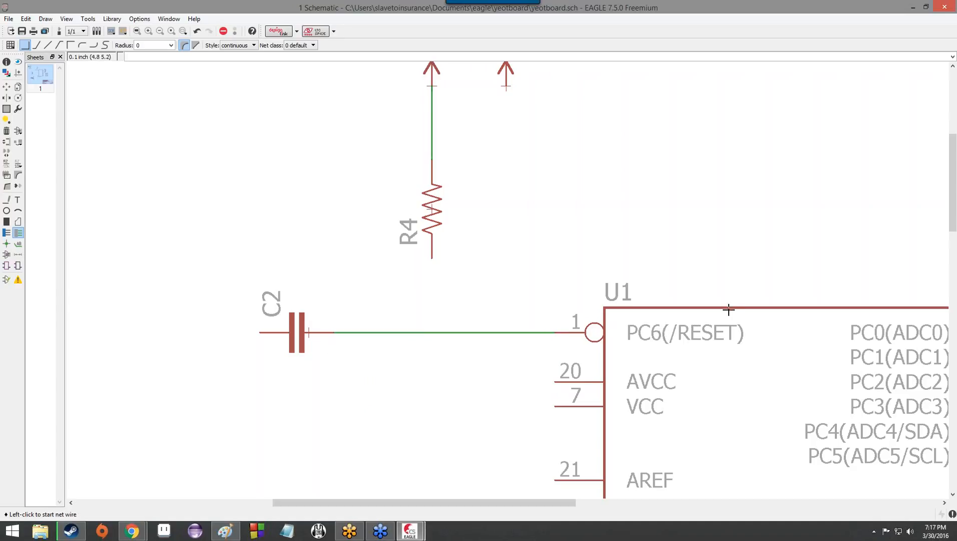
{"action": "left_click", "coordinate": [432, 258]}
{"action": "left_click", "coordinate": [432, 333]}
- Wire U1's VCC pin 7 to the second VCC symbol and join AVCC pin 20 to the same net
{"action": "scroll", "coordinate": [493, 268], "scroll_direction": "down", "scroll_amount": 3}
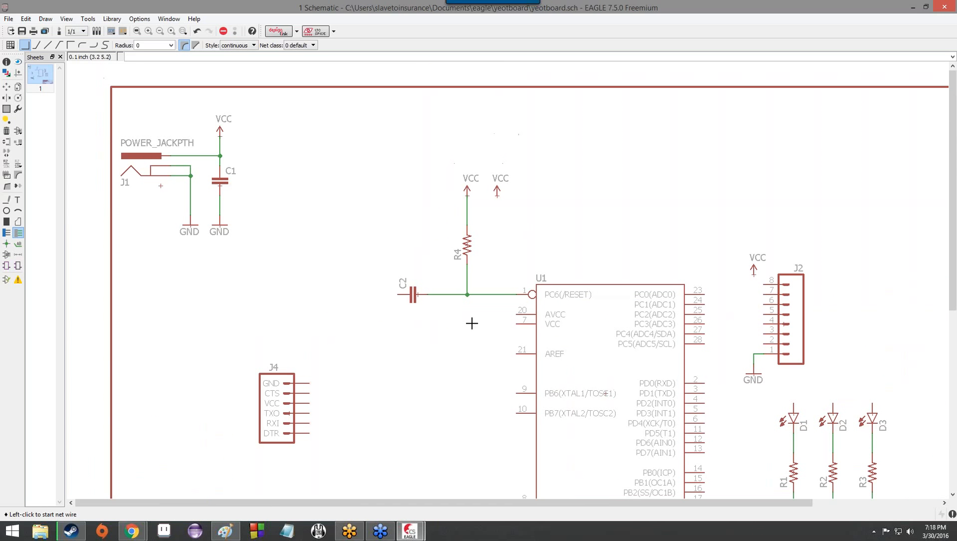
{"action": "scroll", "coordinate": [462, 192], "scroll_direction": "up", "scroll_amount": 2}
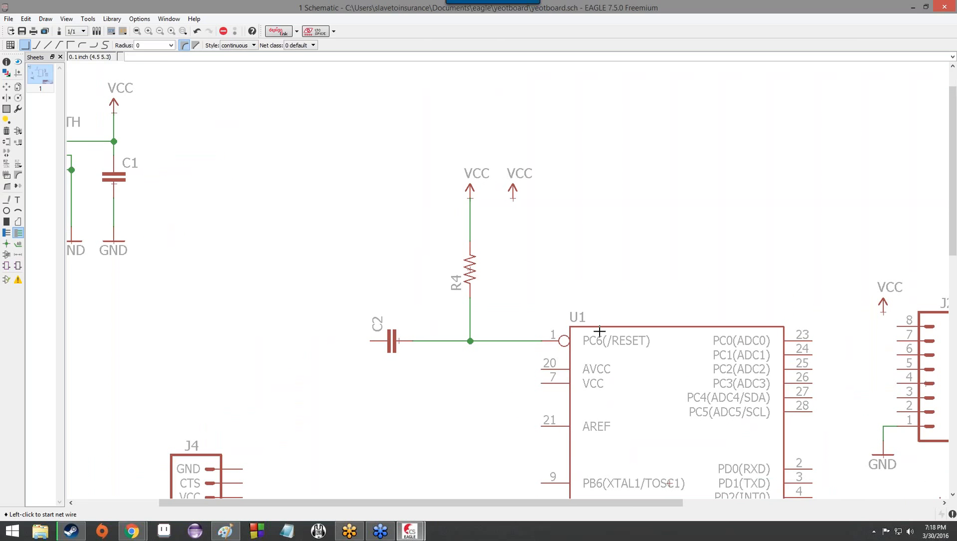
{"action": "scroll", "coordinate": [599, 331], "scroll_direction": "down", "scroll_amount": 1}
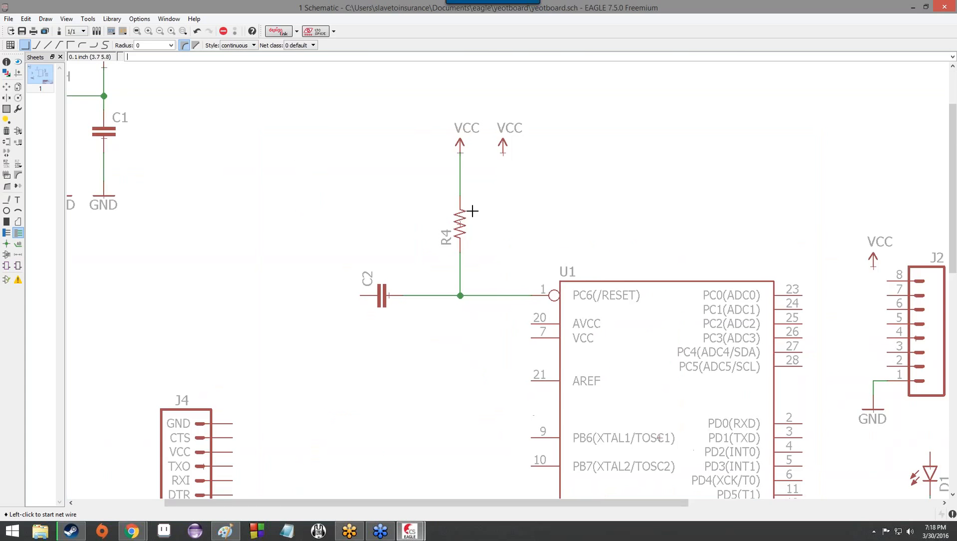
{"action": "scroll", "coordinate": [573, 151], "scroll_direction": "up", "scroll_amount": 4}
{"action": "scroll", "coordinate": [592, 184], "scroll_direction": "down", "scroll_amount": 2}
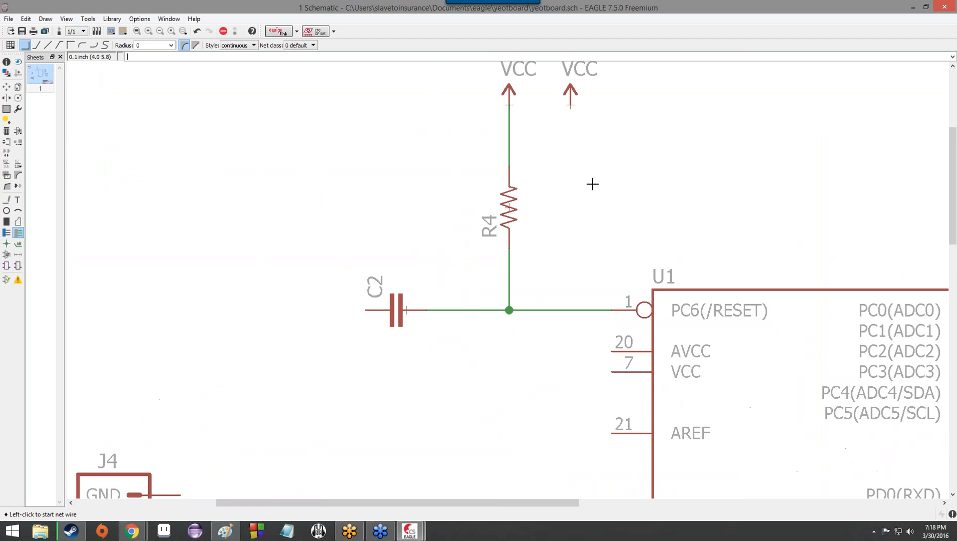
{"action": "left_click", "coordinate": [571, 105]}
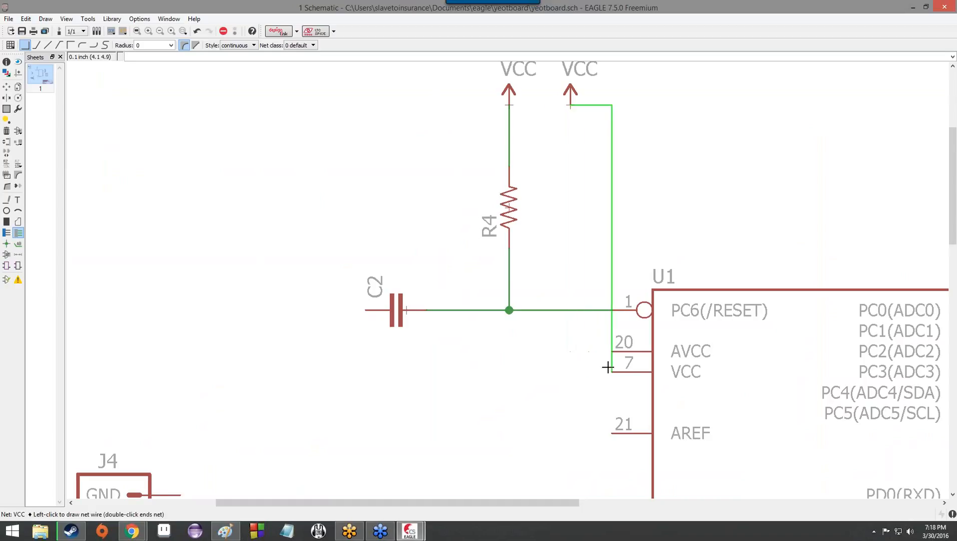
{"action": "key", "text": "Escape"}
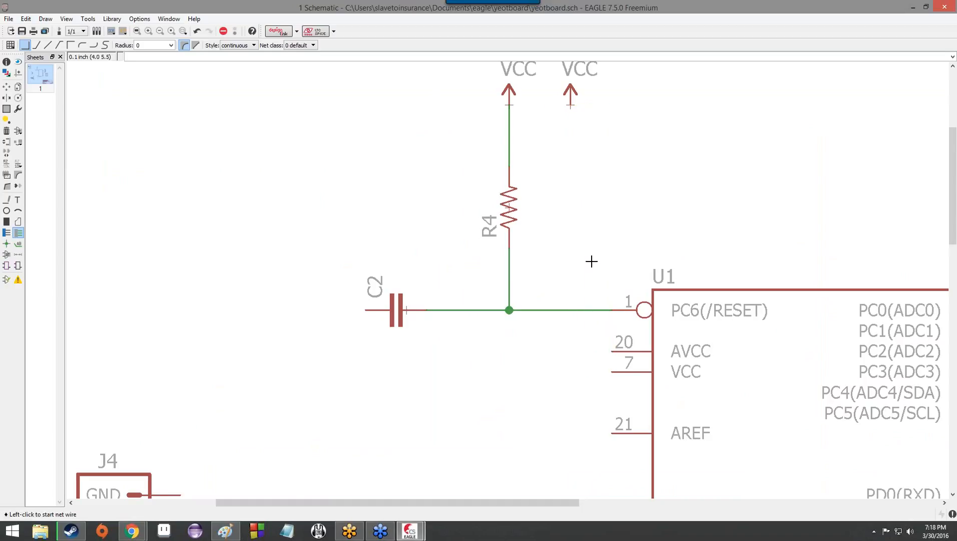
{"action": "left_click", "coordinate": [613, 371]}
{"action": "left_click", "coordinate": [566, 104]}
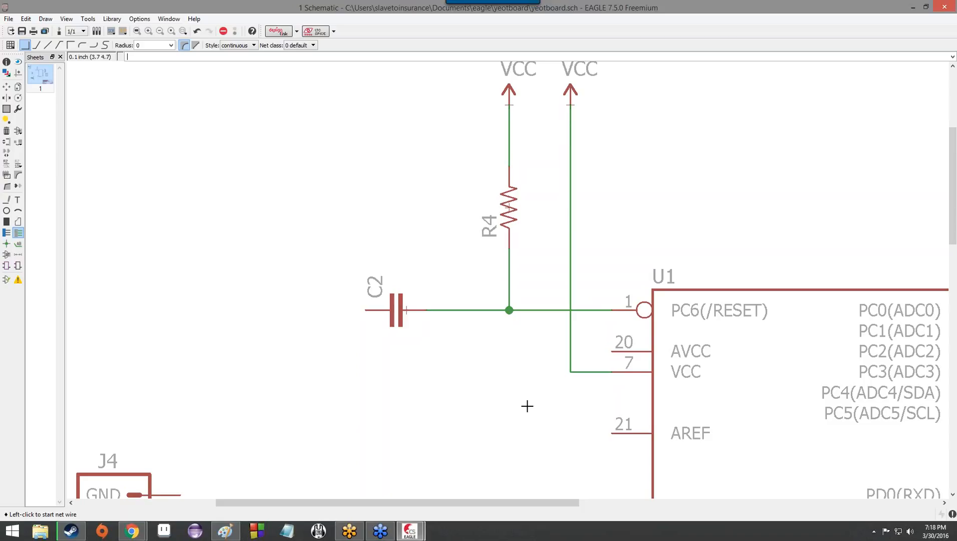
{"action": "left_click", "coordinate": [611, 351]}
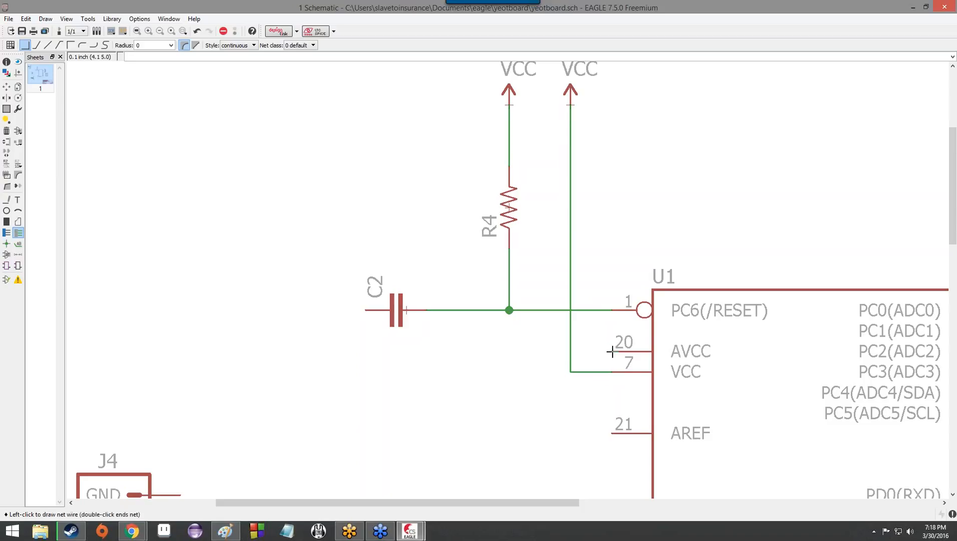
{"action": "left_click", "coordinate": [570, 351]}
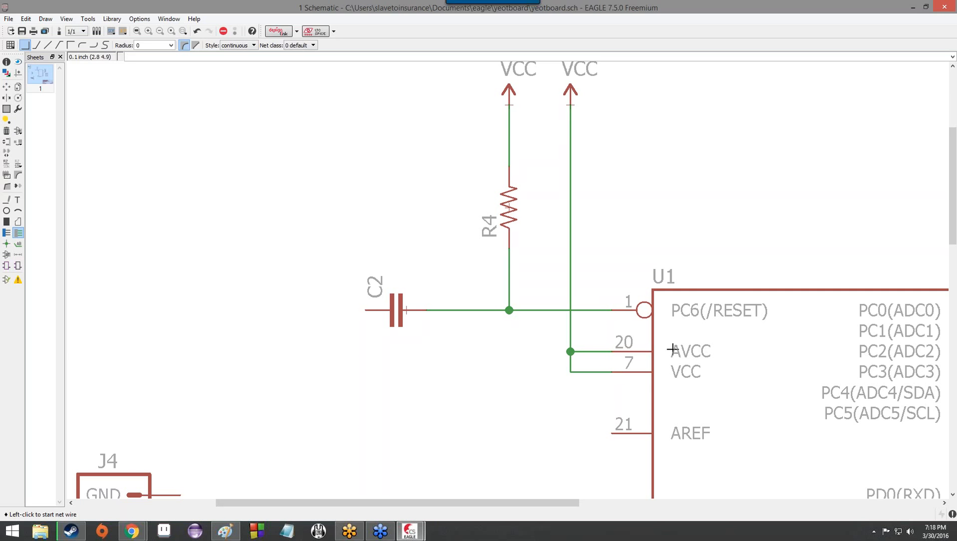
- Examine where the VCC net crosses the reset net beside U1, compared with the nearby junctions
{"action": "scroll", "coordinate": [663, 183], "scroll_direction": "up", "scroll_amount": 3}
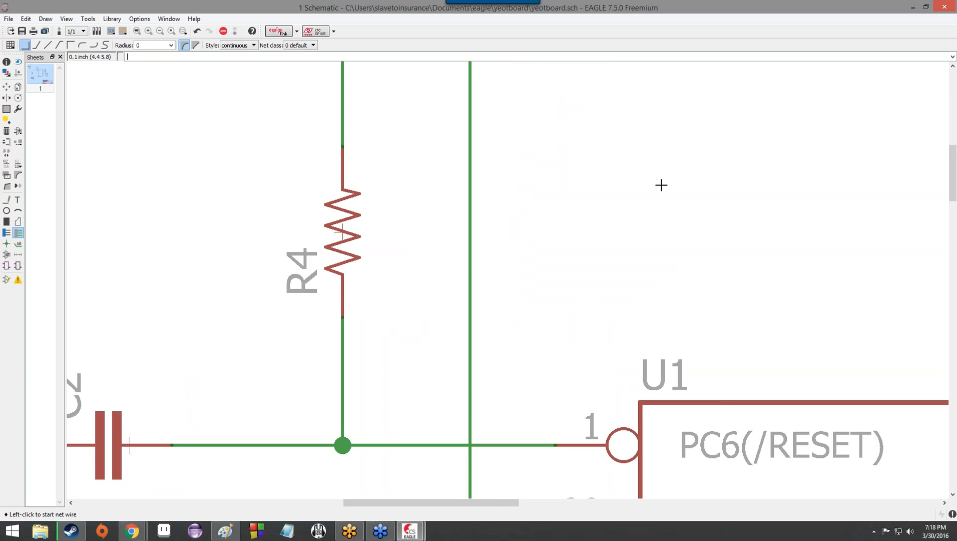
{"action": "scroll", "coordinate": [661, 186], "scroll_direction": "down", "scroll_amount": 3}
{"action": "scroll", "coordinate": [565, 366], "scroll_direction": "up", "scroll_amount": 3}
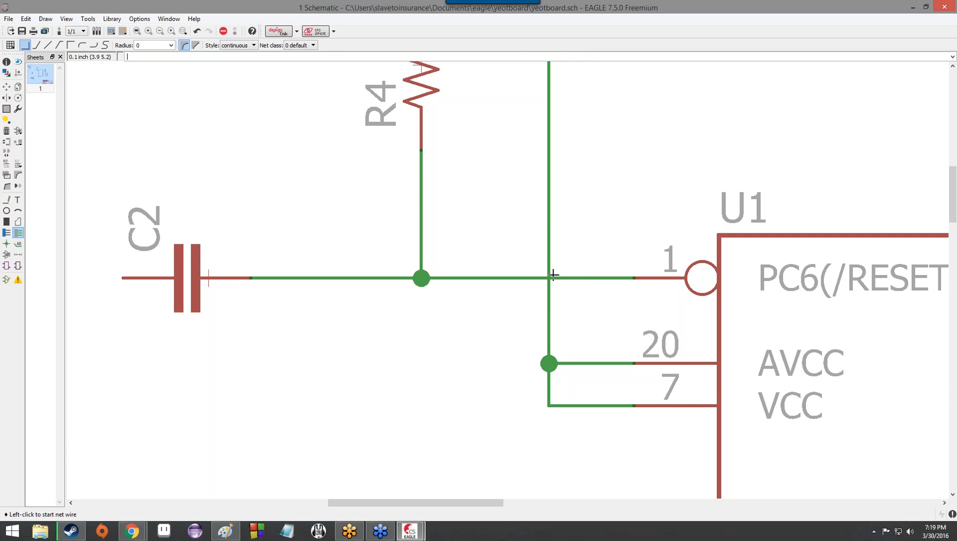
{"action": "scroll", "coordinate": [552, 274], "scroll_direction": "down", "scroll_amount": 4}
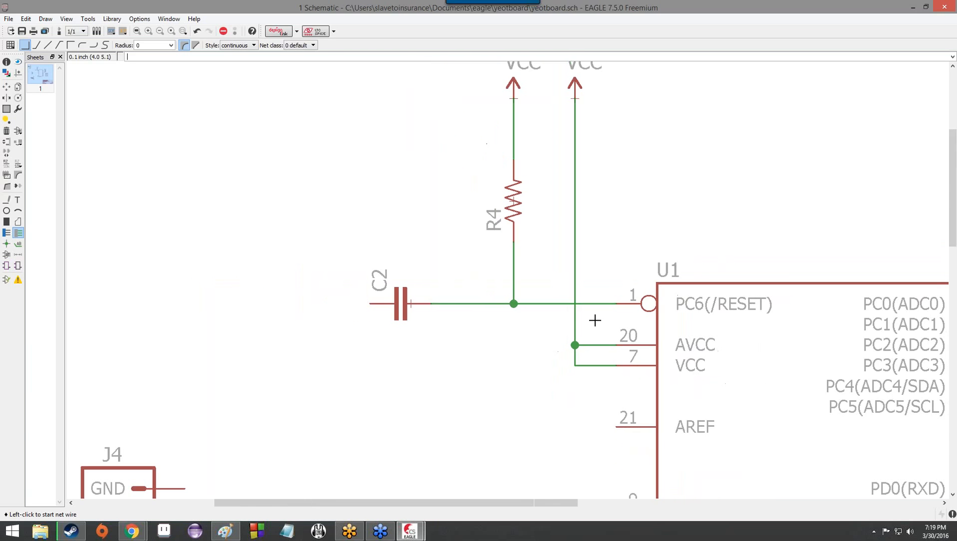
{"action": "scroll", "coordinate": [597, 204], "scroll_direction": "up", "scroll_amount": 1}
{"action": "middle_click_drag", "start_coordinate": [596, 204], "coordinate": [600, 236]}
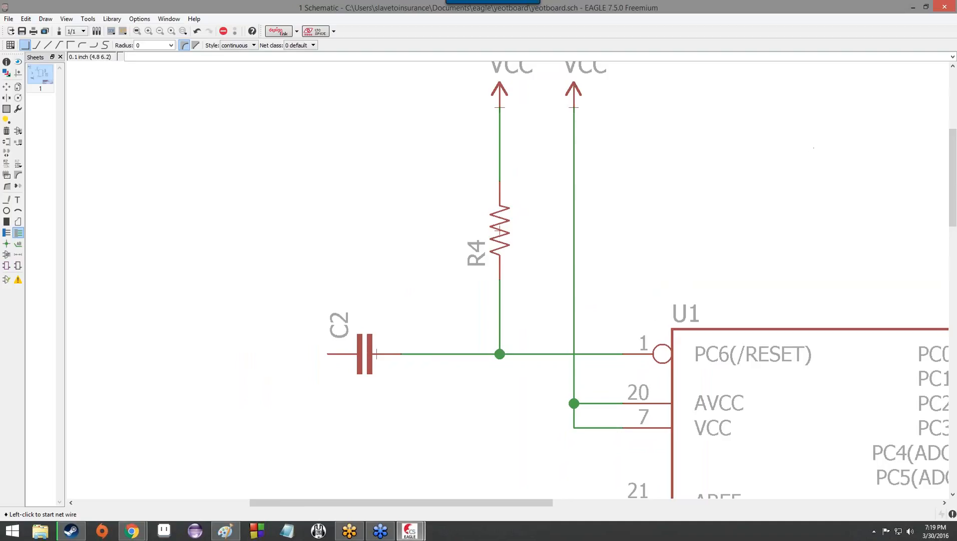
{"action": "left_click", "coordinate": [811, 122]}
{"action": "left_click", "coordinate": [822, 152]}
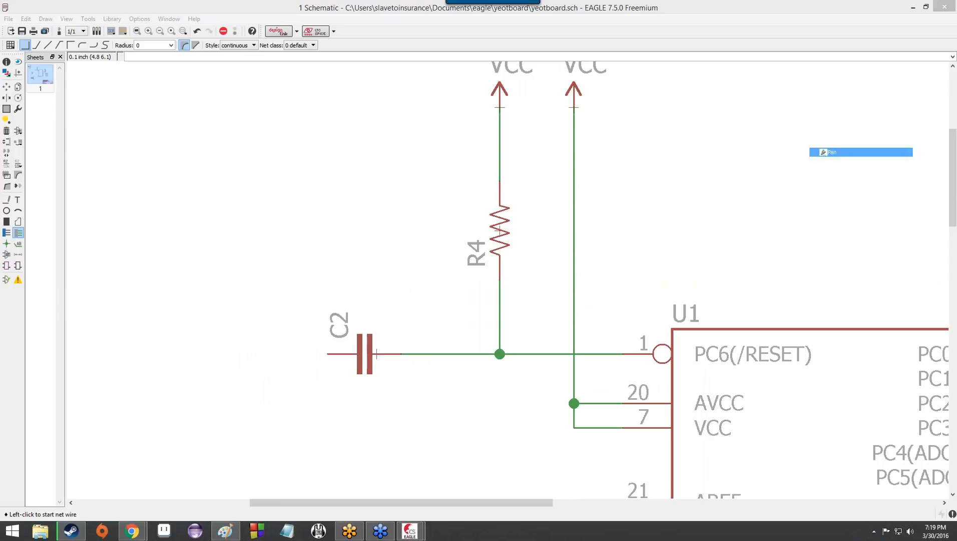
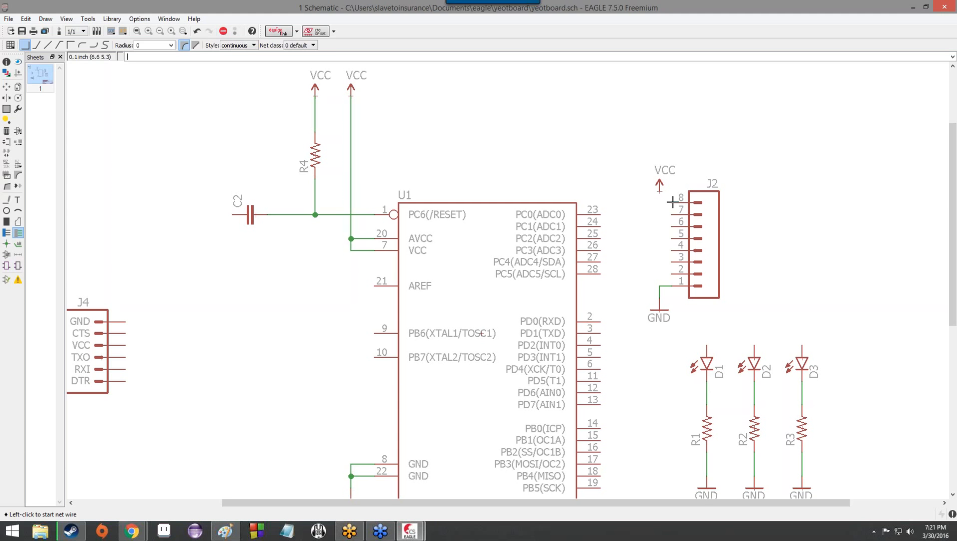
- Draw a net from the VCC symbol near connector J2 to J2 pin 8
{"action": "scroll", "coordinate": [457, 111], "scroll_direction": "down", "scroll_amount": 5}
{"action": "scroll", "coordinate": [451, 163], "scroll_direction": "up", "scroll_amount": 4}
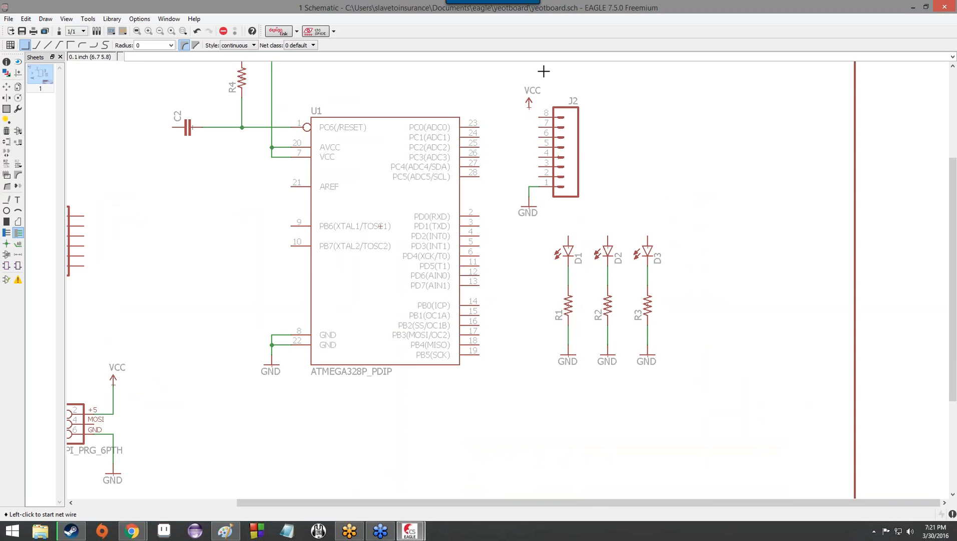
{"action": "scroll", "coordinate": [542, 70], "scroll_direction": "up", "scroll_amount": 3}
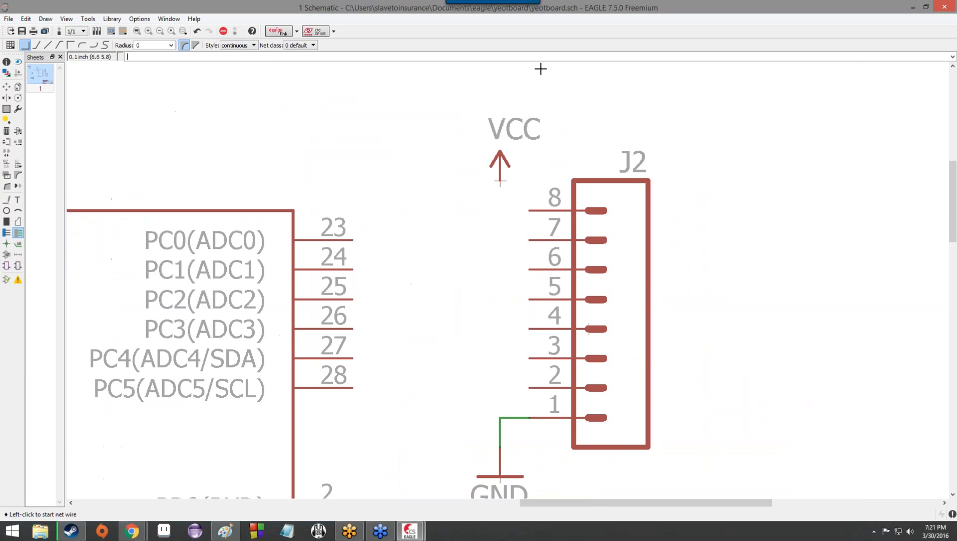
{"action": "left_click", "coordinate": [500, 180]}
{"action": "left_click", "coordinate": [526, 210]}
{"action": "key", "text": "Escape"}
{"action": "scroll", "coordinate": [651, 288], "scroll_direction": "down", "scroll_amount": 2}
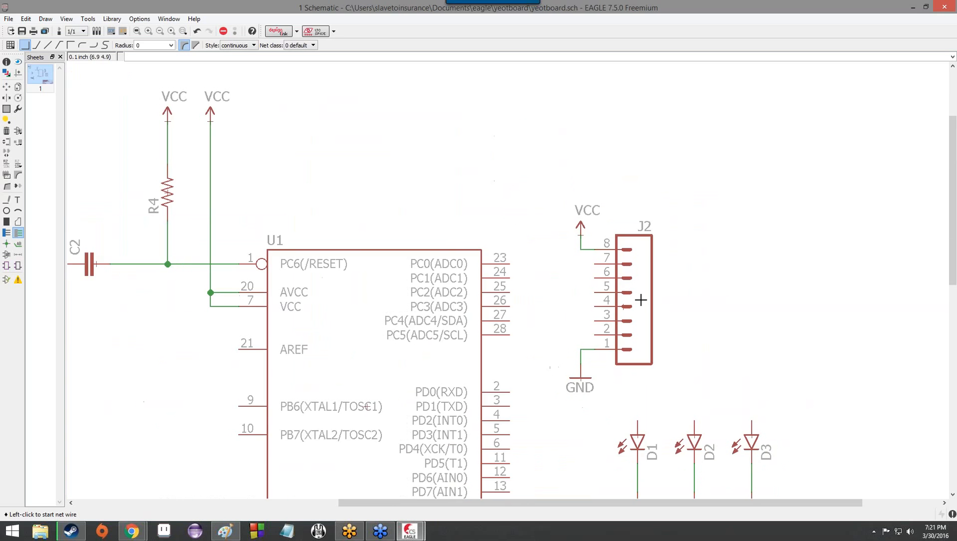
{"action": "scroll", "coordinate": [640, 299], "scroll_direction": "down", "scroll_amount": 3}
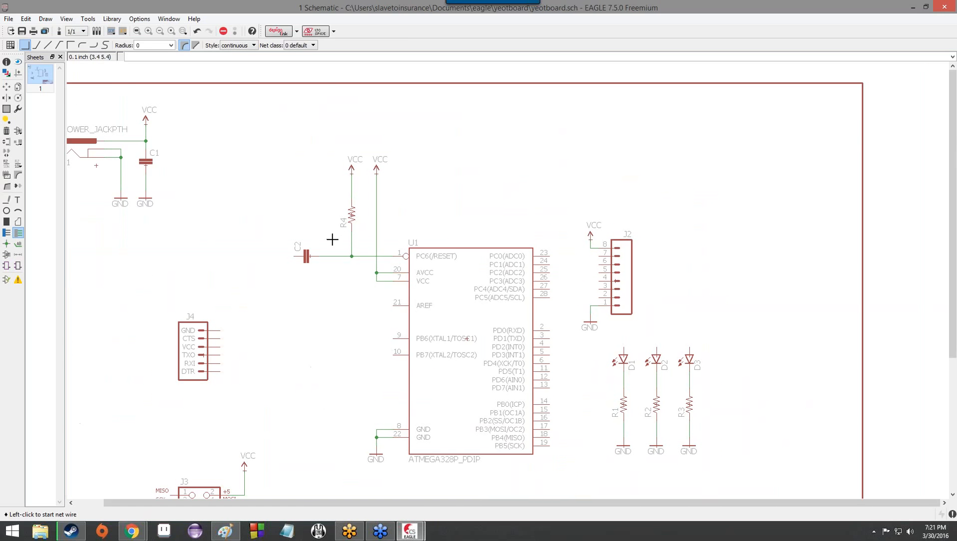
{"action": "scroll", "coordinate": [363, 221], "scroll_direction": "up", "scroll_amount": 3}
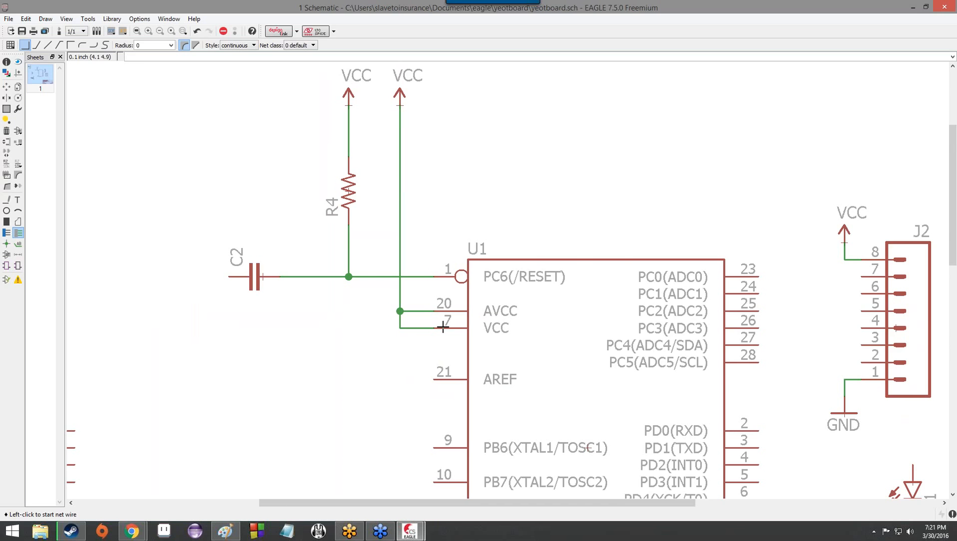
- Examine the wiring around connector J2, U1, C2, R4 and the power jack for the connections made so far
{"action": "scroll", "coordinate": [801, 260], "scroll_direction": "up", "scroll_amount": 4}
{"action": "scroll", "coordinate": [751, 252], "scroll_direction": "down", "scroll_amount": 7}
{"action": "scroll", "coordinate": [786, 252], "scroll_direction": "up", "scroll_amount": 4}
{"action": "scroll", "coordinate": [786, 252], "scroll_direction": "down", "scroll_amount": 4}
{"action": "scroll", "coordinate": [771, 243], "scroll_direction": "up", "scroll_amount": 3}
{"action": "scroll", "coordinate": [752, 230], "scroll_direction": "down", "scroll_amount": 2}
{"action": "scroll", "coordinate": [666, 220], "scroll_direction": "up", "scroll_amount": 5}
{"action": "scroll", "coordinate": [666, 220], "scroll_direction": "down", "scroll_amount": 3}
{"action": "scroll", "coordinate": [666, 220], "scroll_direction": "up", "scroll_amount": 1}
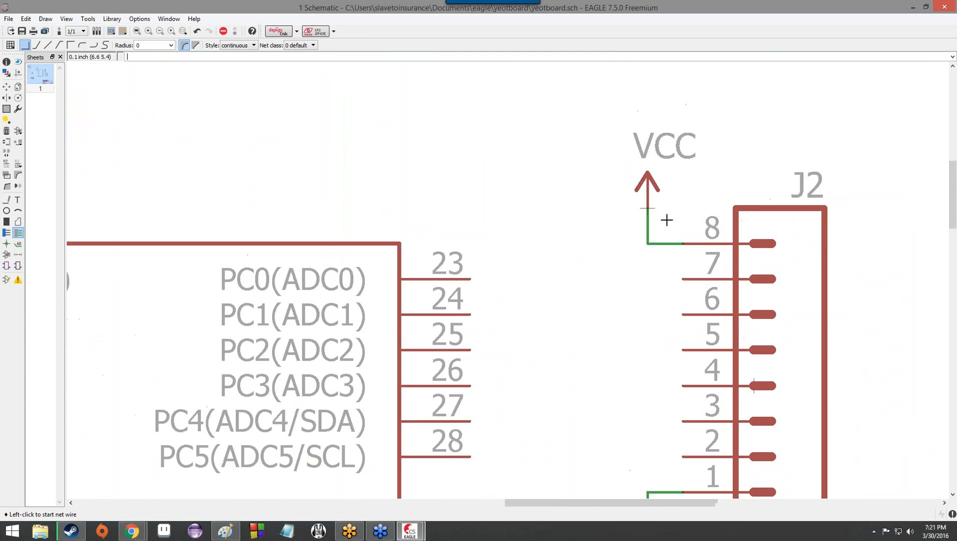
{"action": "scroll", "coordinate": [666, 219], "scroll_direction": "up", "scroll_amount": 4}
{"action": "scroll", "coordinate": [666, 216], "scroll_direction": "down", "scroll_amount": 7}
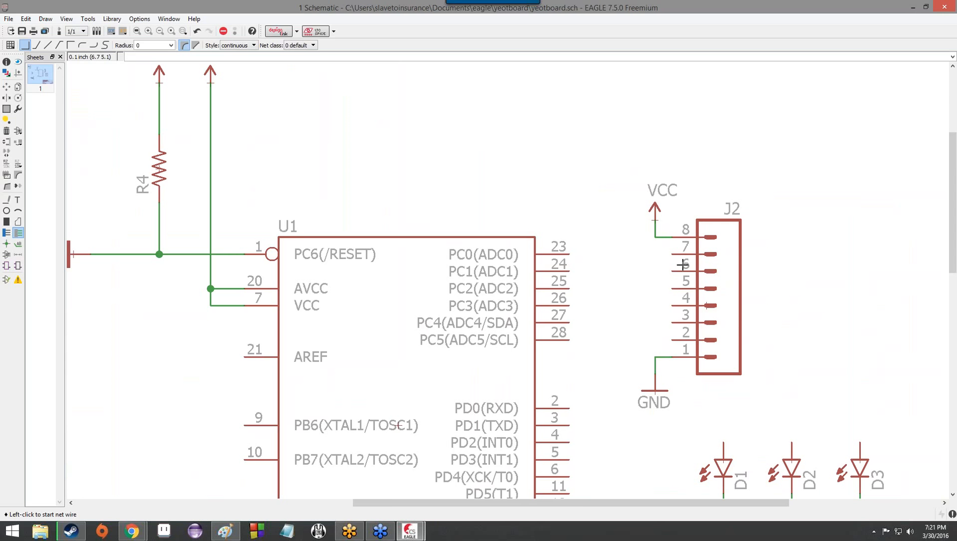
{"action": "scroll", "coordinate": [670, 300], "scroll_direction": "down", "scroll_amount": 7}
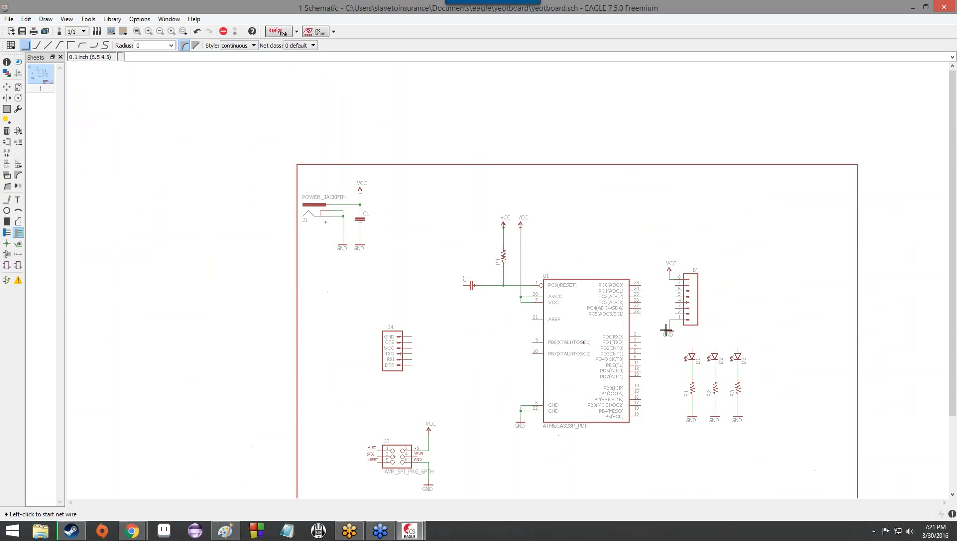
{"action": "scroll", "coordinate": [515, 329], "scroll_direction": "up", "scroll_amount": 5}
{"action": "scroll", "coordinate": [515, 329], "scroll_direction": "down", "scroll_amount": 4}
{"action": "scroll", "coordinate": [650, 313], "scroll_direction": "up", "scroll_amount": 5}
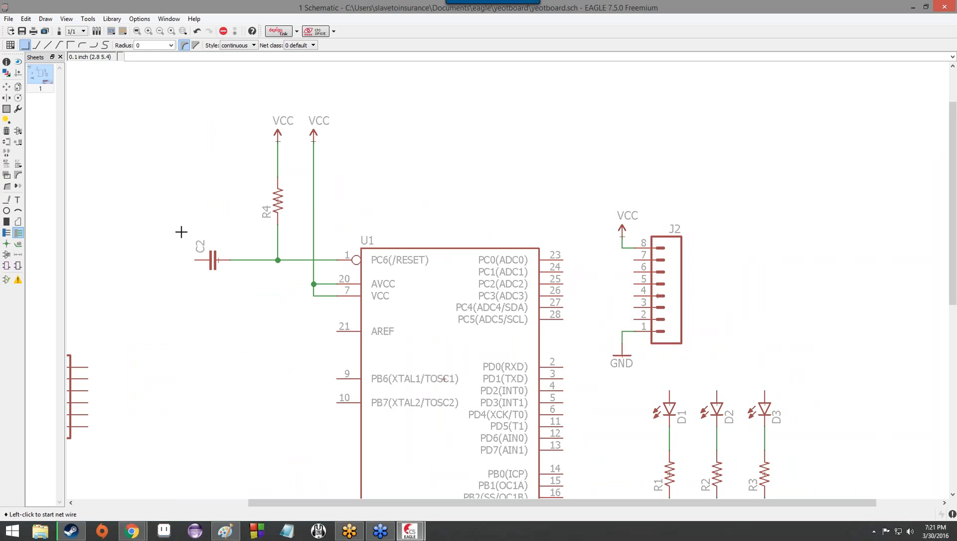
{"action": "scroll", "coordinate": [173, 237], "scroll_direction": "down", "scroll_amount": 4}
{"action": "scroll", "coordinate": [100, 217], "scroll_direction": "up", "scroll_amount": 6}
{"action": "scroll", "coordinate": [256, 268], "scroll_direction": "down", "scroll_amount": 1}
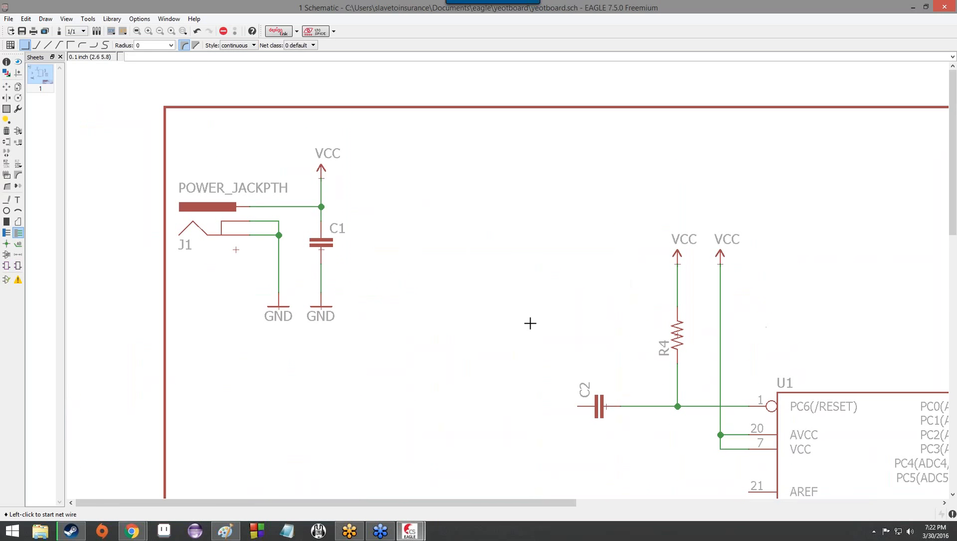
{"action": "scroll", "coordinate": [530, 323], "scroll_direction": "up", "scroll_amount": 2}
{"action": "scroll", "coordinate": [650, 241], "scroll_direction": "up", "scroll_amount": 2}
{"action": "scroll", "coordinate": [450, 216], "scroll_direction": "up", "scroll_amount": 1}
{"action": "scroll", "coordinate": [451, 216], "scroll_direction": "down", "scroll_amount": 4}
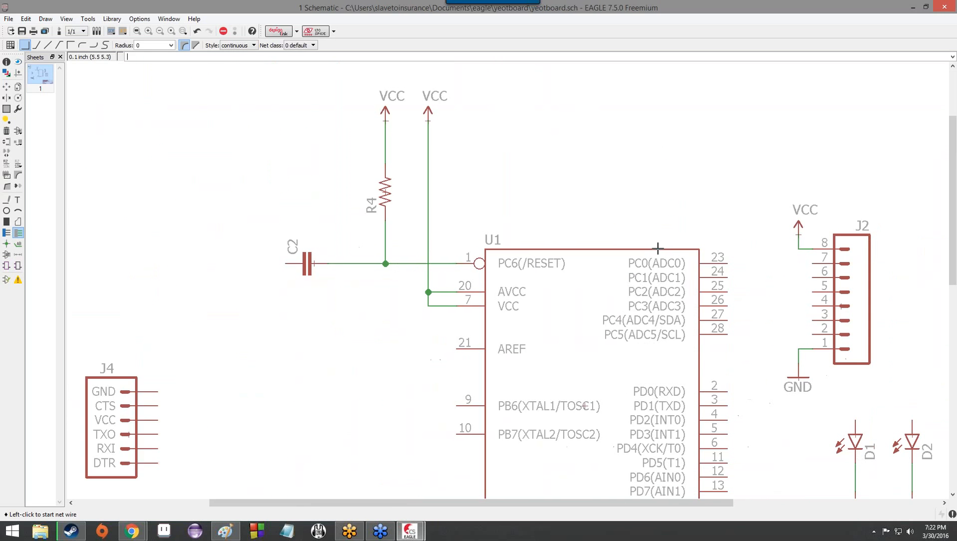
- Wire U1's PC0 to PC5 pins 23–28 straight across to J2 pins 7 down to 2, one net each
{"action": "scroll", "coordinate": [443, 229], "scroll_direction": "up", "scroll_amount": 1}
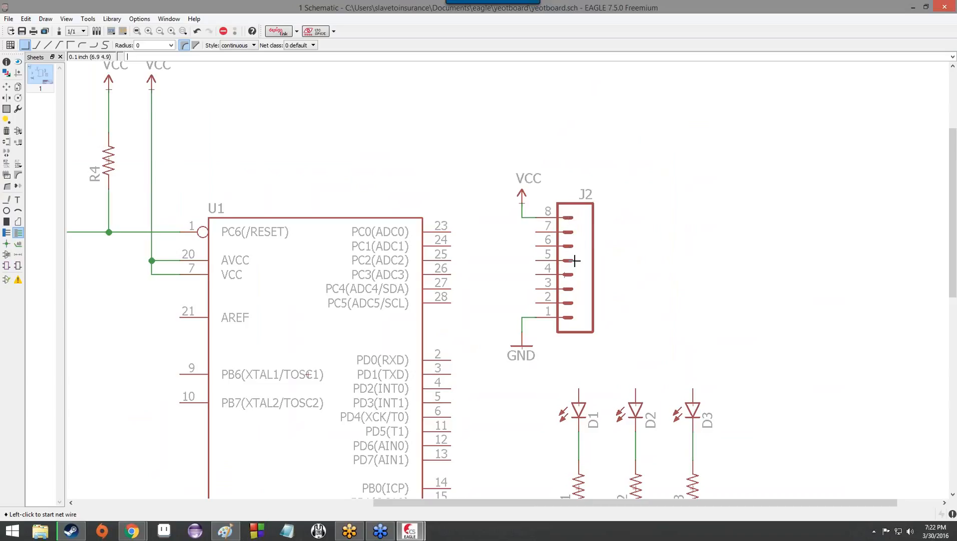
{"action": "left_click", "coordinate": [450, 228]}
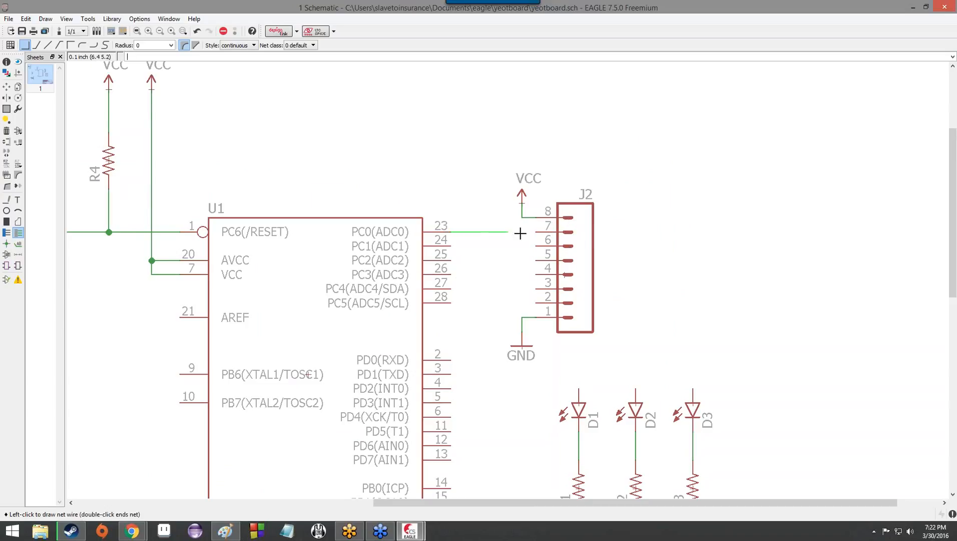
{"action": "left_click", "coordinate": [545, 231]}
{"action": "left_click", "coordinate": [453, 246]}
{"action": "left_click", "coordinate": [544, 246]}
{"action": "left_click", "coordinate": [453, 260]}
{"action": "left_click", "coordinate": [534, 260]}
{"action": "left_click", "coordinate": [450, 274]}
{"action": "left_click", "coordinate": [536, 274]}
{"action": "left_click", "coordinate": [451, 288]}
{"action": "left_click", "coordinate": [536, 289]}
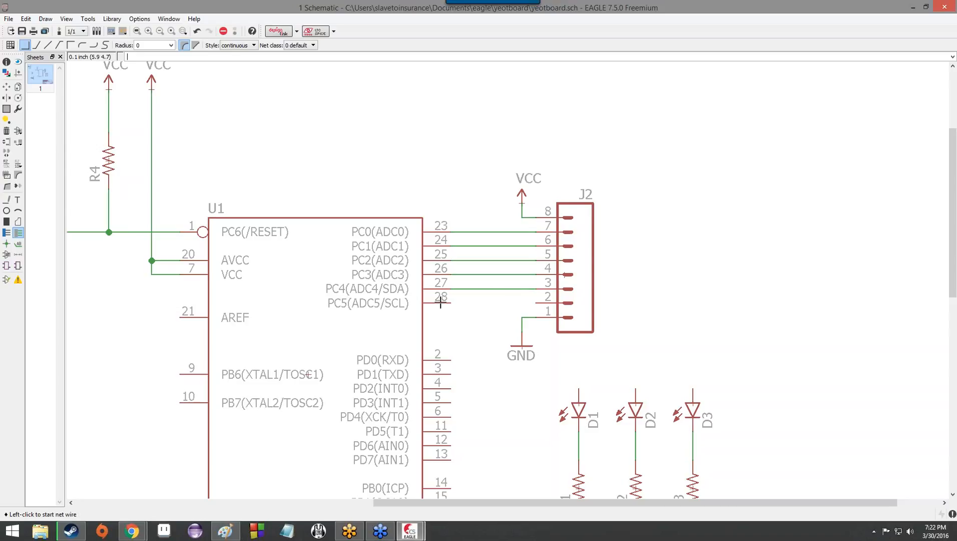
{"action": "left_click", "coordinate": [451, 303]}
{"action": "left_click", "coordinate": [536, 303]}
- Examine U1's unconnected PD and PB pins and the placement of the D1, D2 and D3 LED branches
{"action": "scroll", "coordinate": [487, 271], "scroll_direction": "down", "scroll_amount": 3}
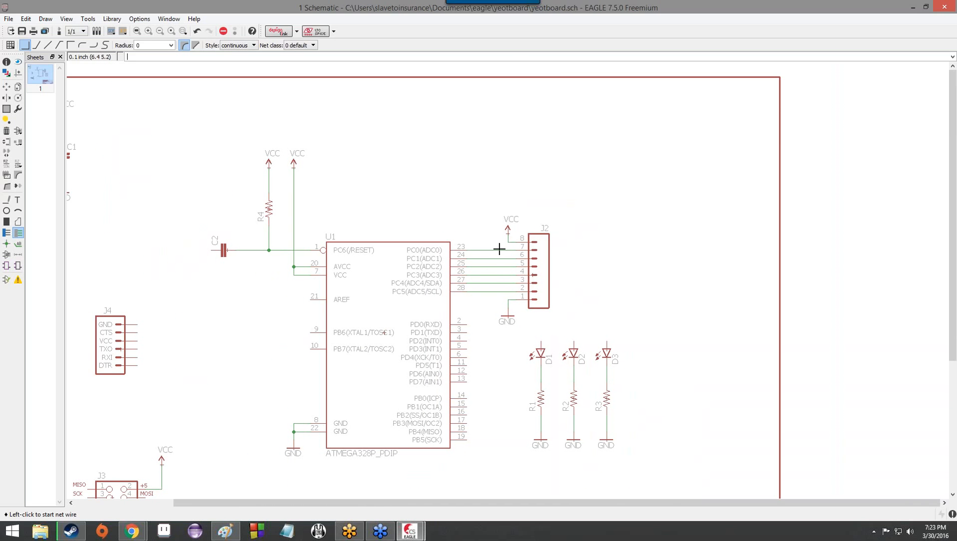
{"action": "scroll", "coordinate": [499, 248], "scroll_direction": "up", "scroll_amount": 3}
{"action": "scroll", "coordinate": [499, 249], "scroll_direction": "down", "scroll_amount": 4}
{"action": "scroll", "coordinate": [267, 360], "scroll_direction": "up", "scroll_amount": 4}
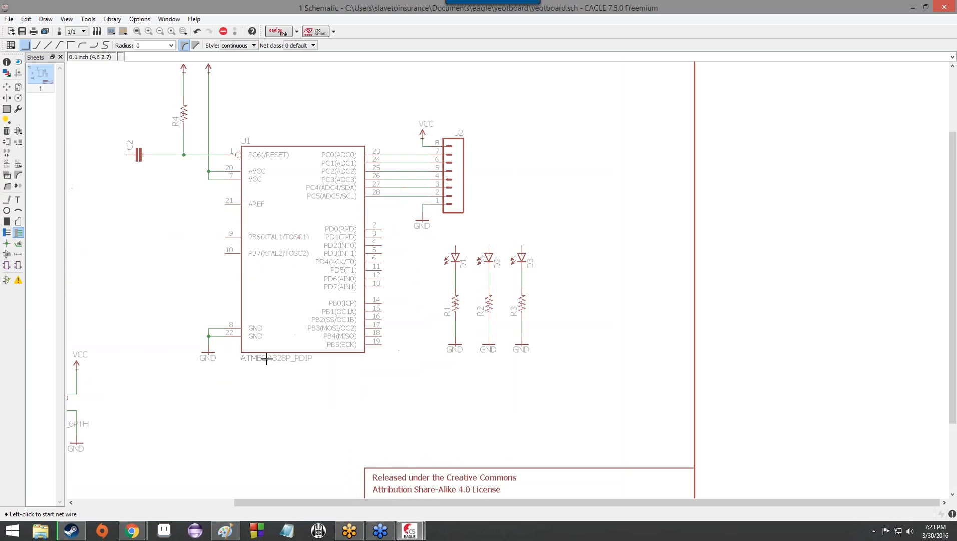
{"action": "scroll", "coordinate": [487, 242], "scroll_direction": "down", "scroll_amount": 4}
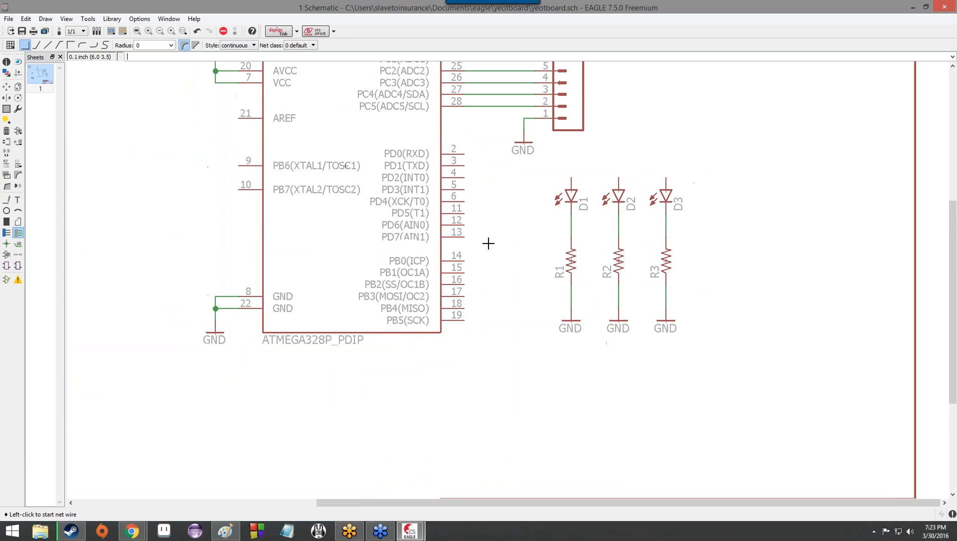
{"action": "scroll", "coordinate": [494, 236], "scroll_direction": "up", "scroll_amount": 4}
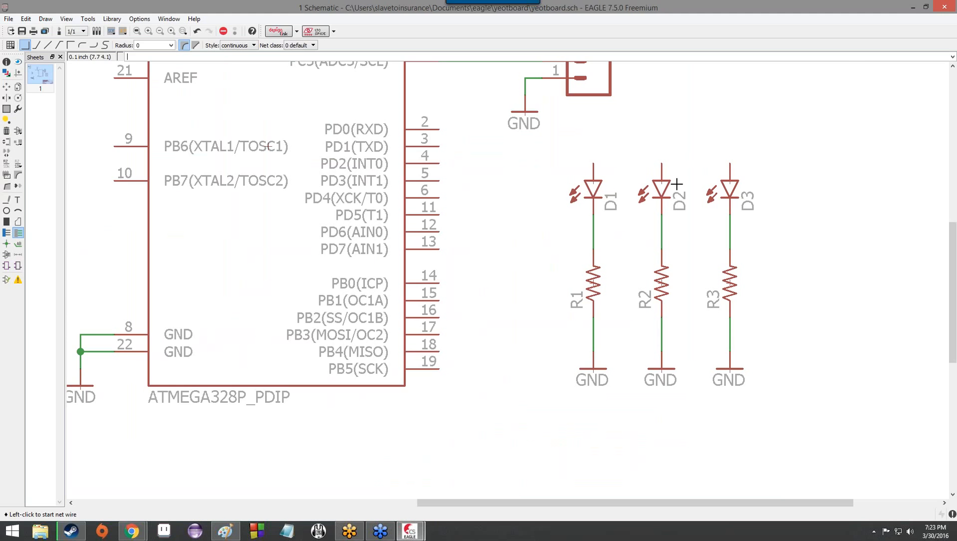
{"action": "scroll", "coordinate": [550, 235], "scroll_direction": "down", "scroll_amount": 4}
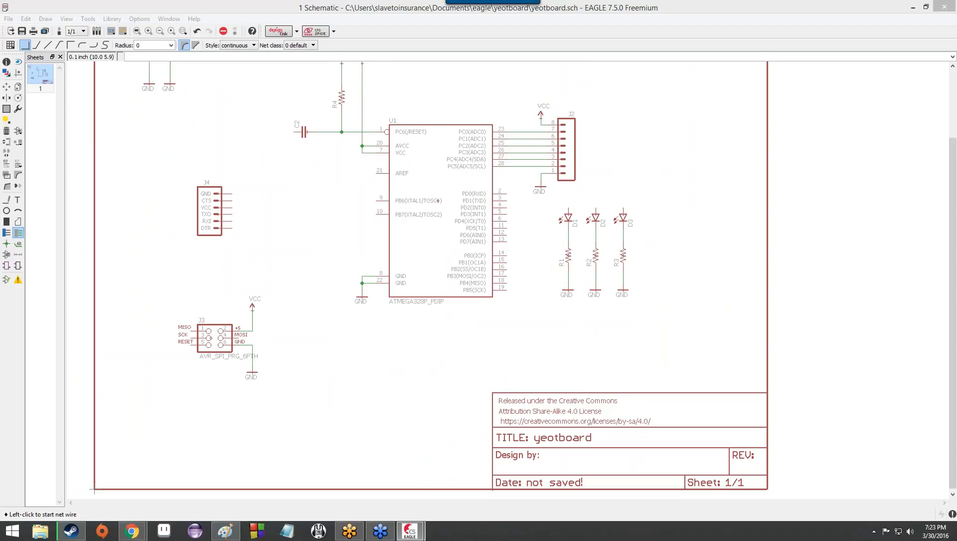
- Move D1, R1 and their GND symbol down and closer to U1, stacked in one column beside its PB pins
{"action": "scroll", "coordinate": [573, 196], "scroll_direction": "up", "scroll_amount": 2}
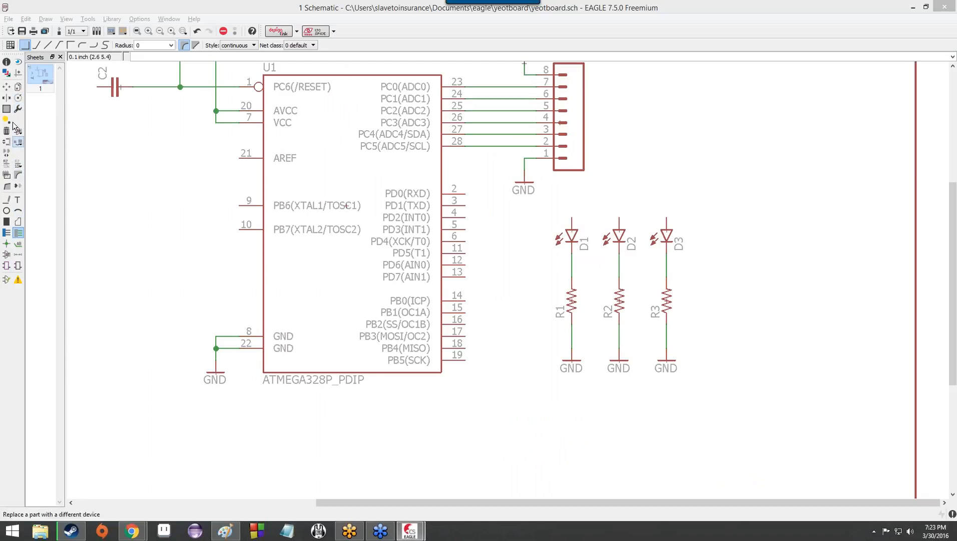
{"action": "left_click", "coordinate": [7, 87]}
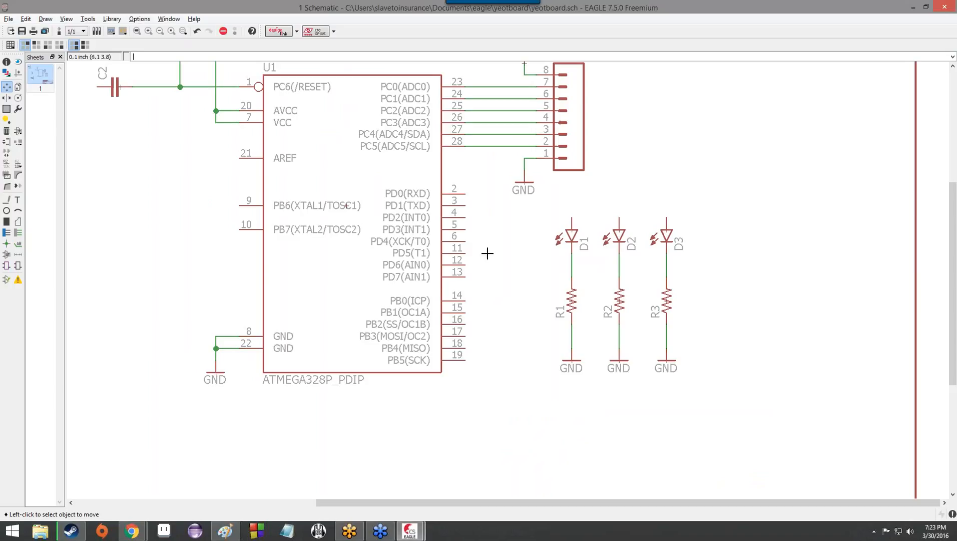
{"action": "left_click", "coordinate": [571, 235]}
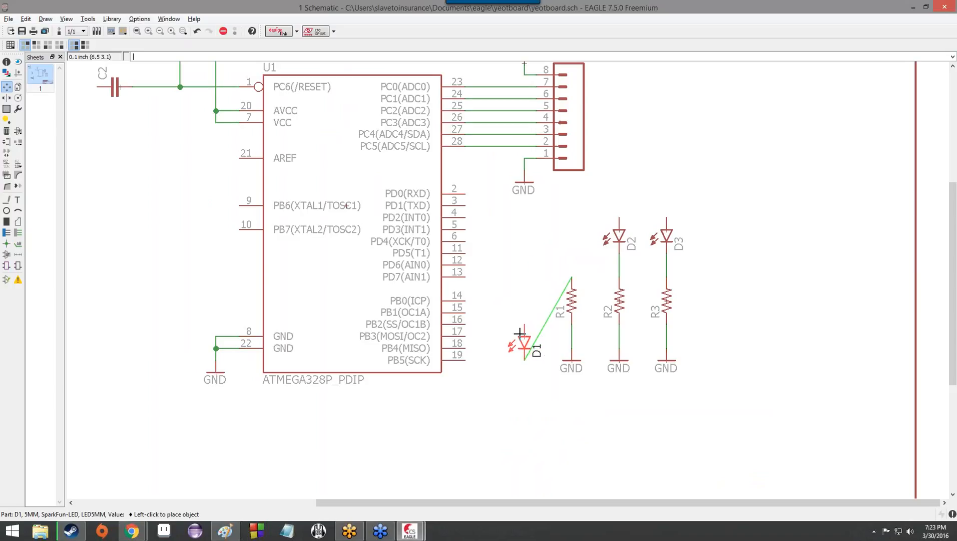
{"action": "left_click", "coordinate": [519, 335]}
{"action": "left_click", "coordinate": [571, 301]}
{"action": "left_click", "coordinate": [524, 398]}
{"action": "left_click", "coordinate": [566, 365]}
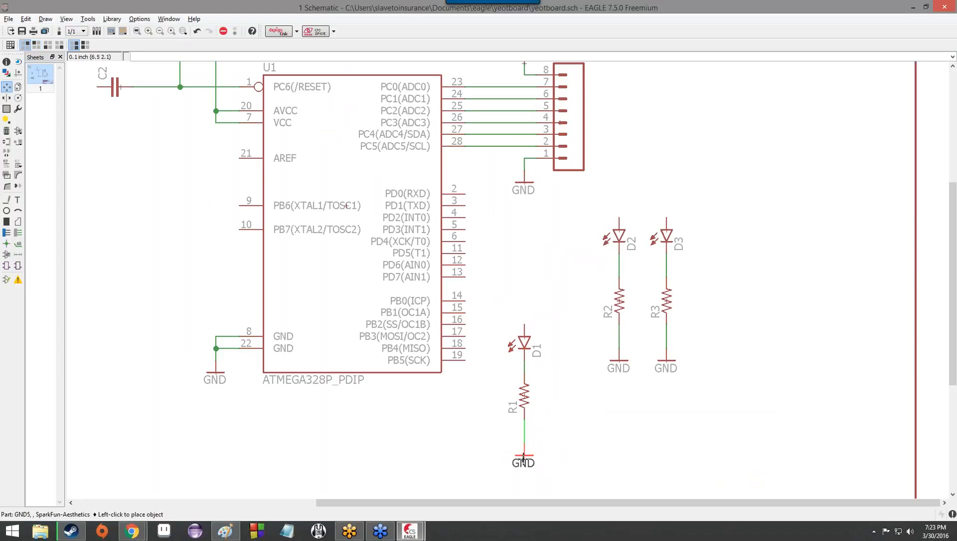
{"action": "left_click", "coordinate": [523, 460]}
- Shift D1 and R1 slightly down within their column to even out the spacing above the GND symbol
{"action": "left_click", "coordinate": [522, 336]}
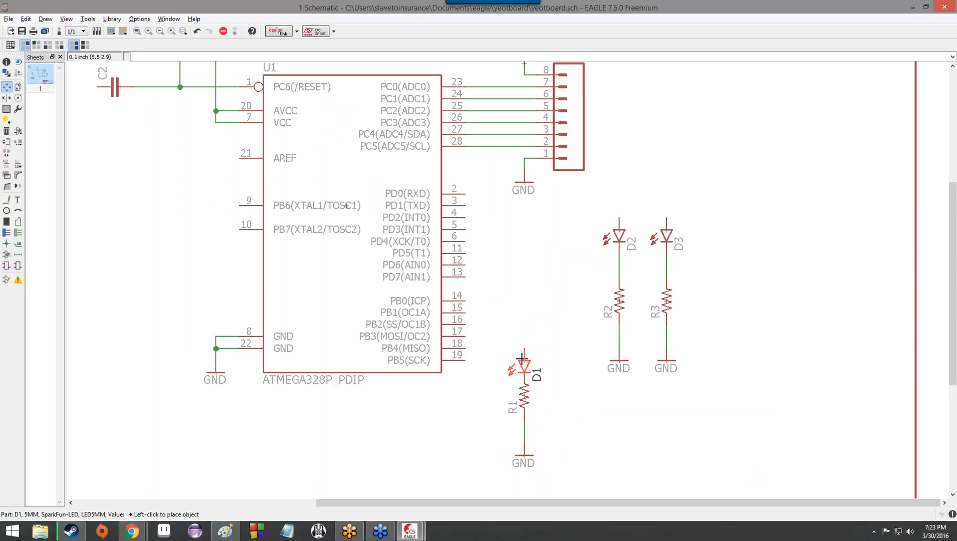
{"action": "left_click", "coordinate": [523, 346]}
{"action": "left_click", "coordinate": [524, 401]}
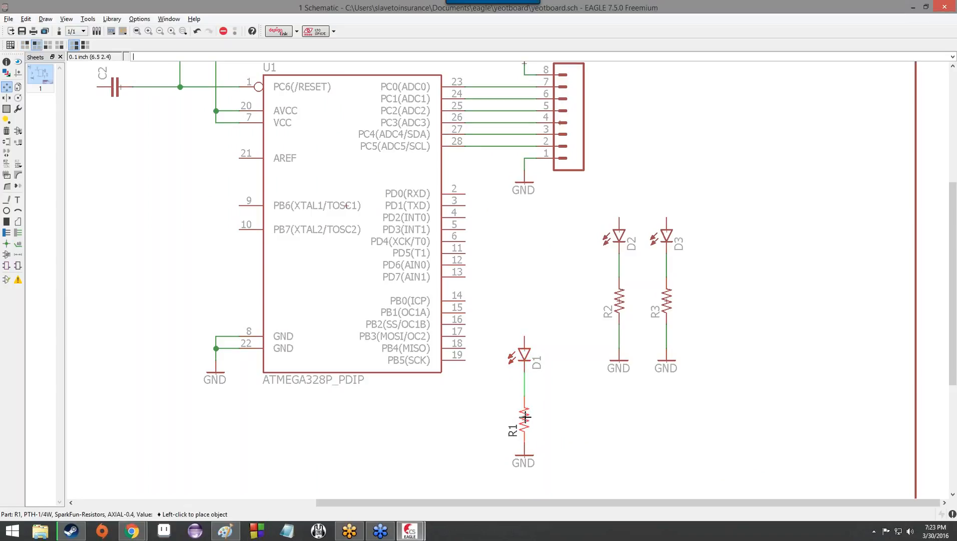
{"action": "left_click", "coordinate": [524, 410]}
- Move D2, R2 and their GND symbol into a column directly right of D1, aligned with the D1 branch
{"action": "left_click", "coordinate": [619, 235]}
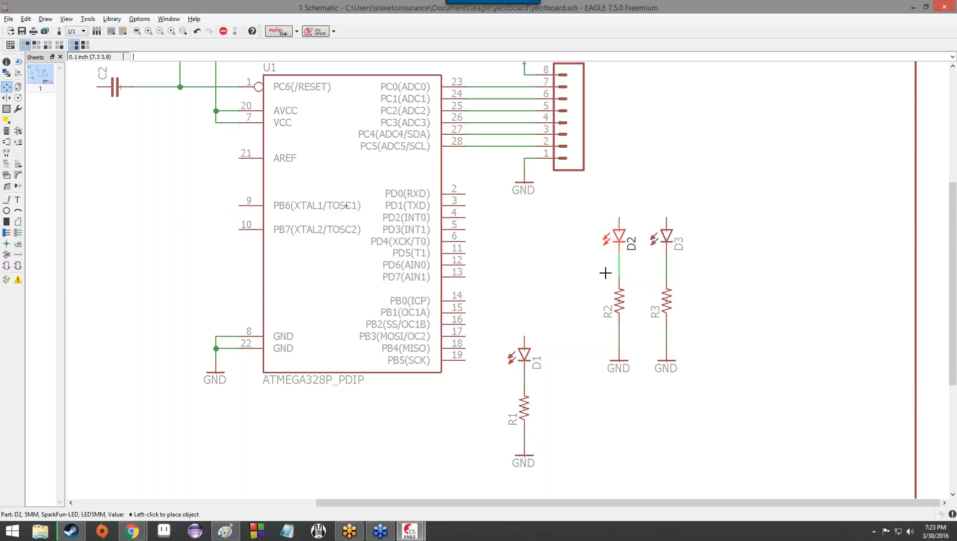
{"action": "left_click", "coordinate": [575, 355]}
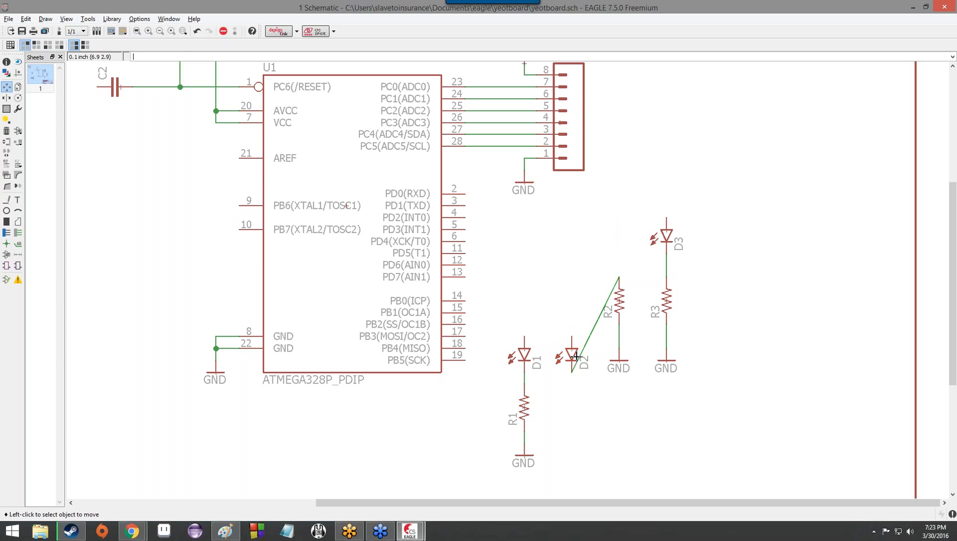
{"action": "left_click", "coordinate": [619, 301]}
{"action": "left_click", "coordinate": [572, 409]}
{"action": "left_click", "coordinate": [619, 360]}
{"action": "left_click", "coordinate": [616, 362]}
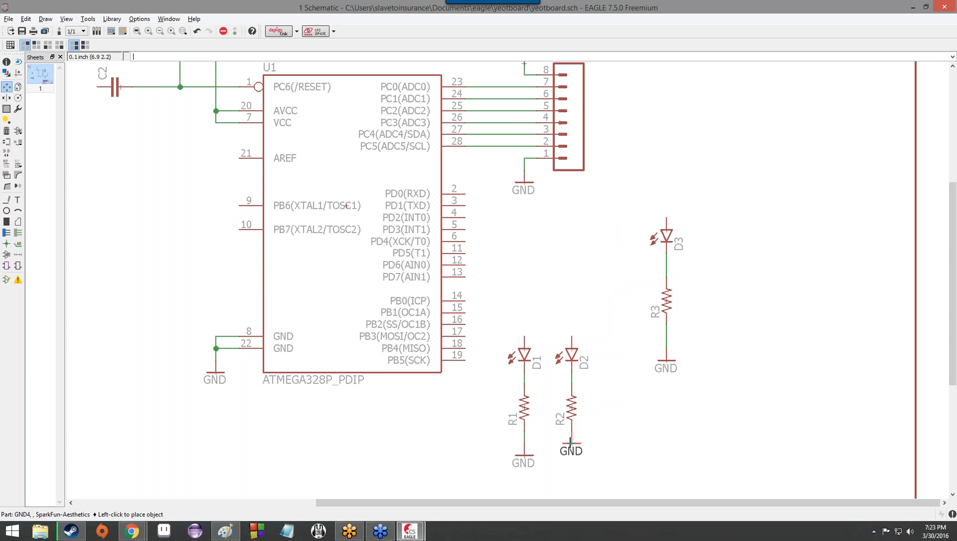
{"action": "left_click", "coordinate": [571, 455]}
- Move D3's GND symbol, R3 and D3 into a column directly right of D2, aligned with the other LED branches
{"action": "left_click", "coordinate": [666, 361]}
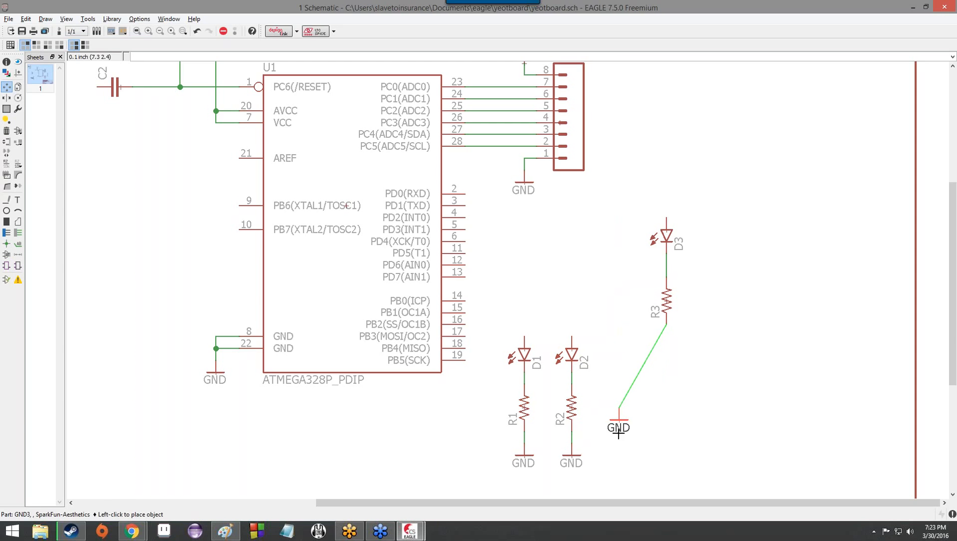
{"action": "left_click", "coordinate": [620, 453]}
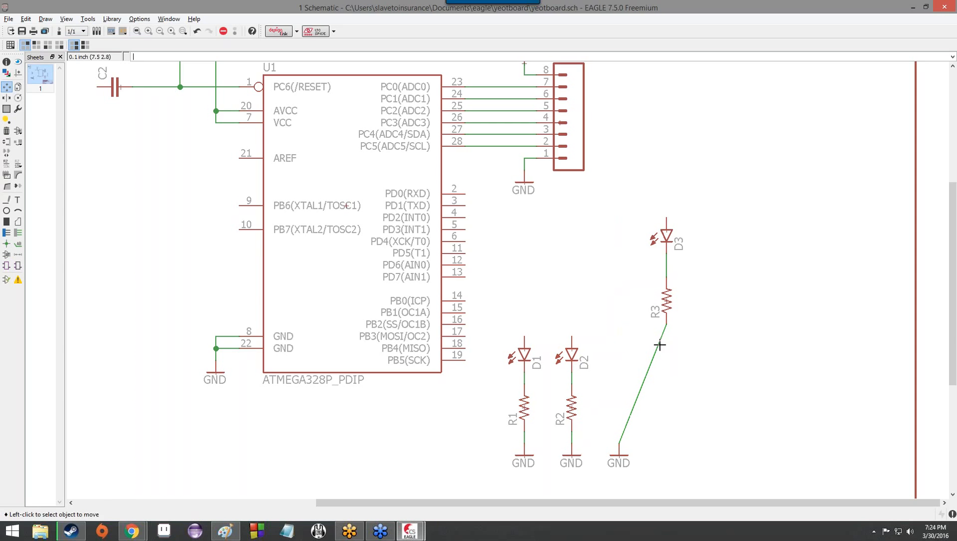
{"action": "left_click", "coordinate": [666, 302]}
{"action": "left_click", "coordinate": [620, 410]}
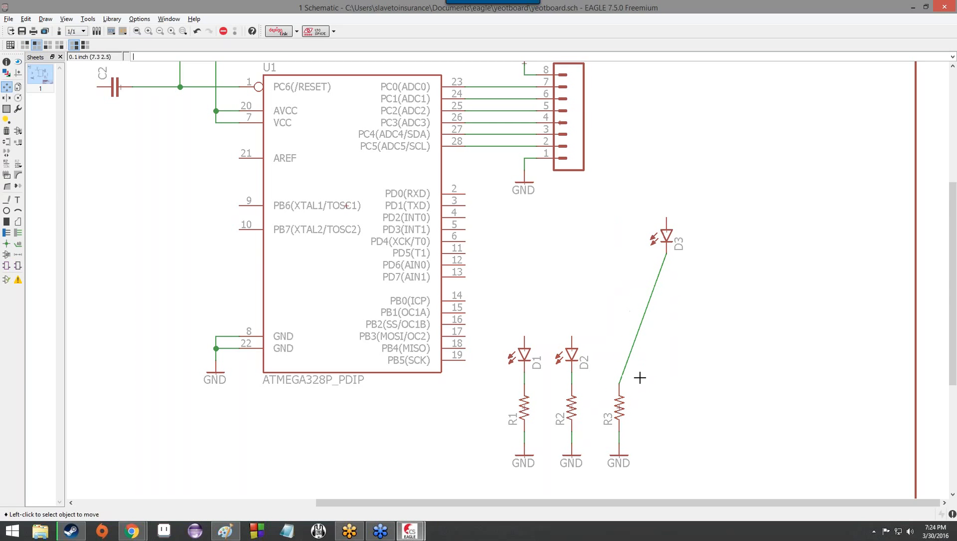
{"action": "left_click", "coordinate": [666, 235]}
{"action": "left_click", "coordinate": [621, 352]}
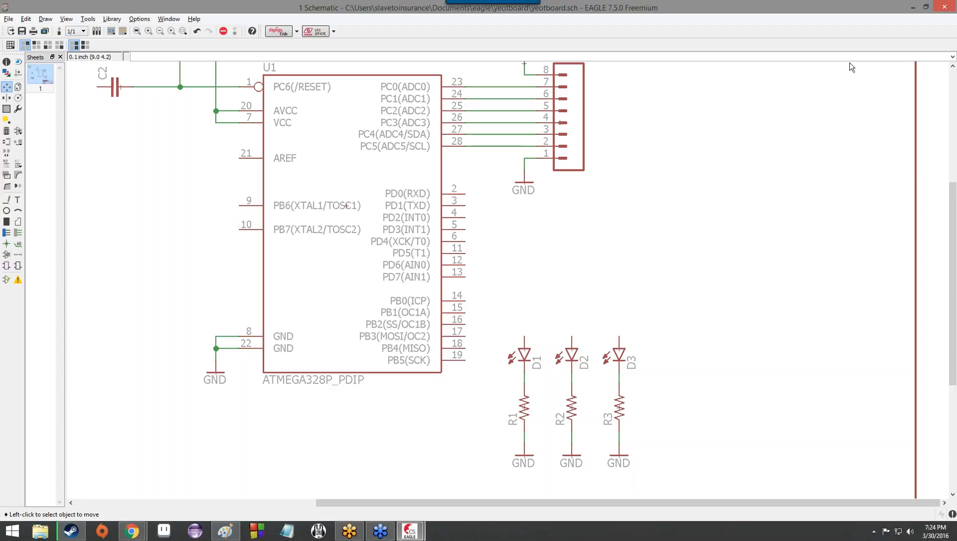
- Draw nets from U1's PB2 pin 16 to D1, PB1 pin 15 to D2, and PB0 pin 14 to D3
{"action": "key", "text": "alt+Tab"}
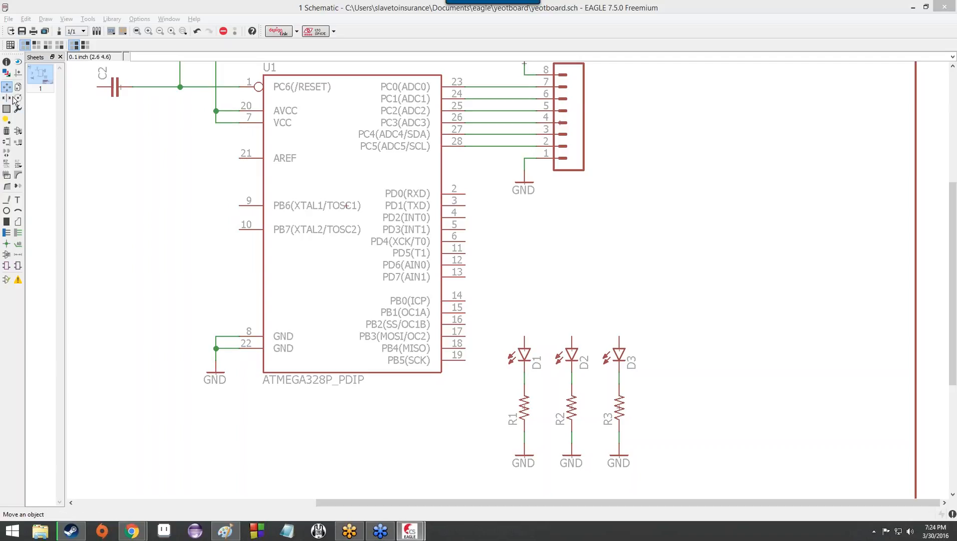
{"action": "left_click", "coordinate": [19, 233]}
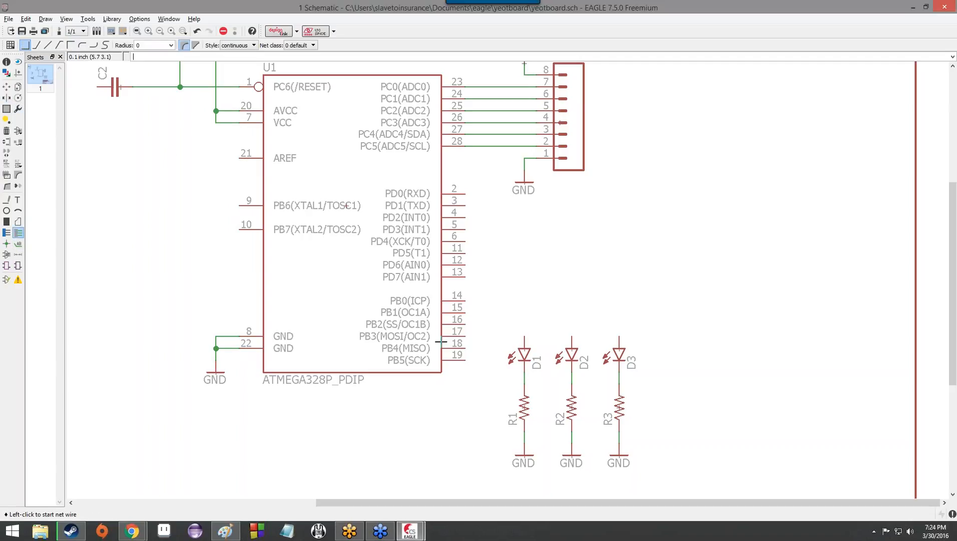
{"action": "left_click", "coordinate": [465, 323]}
{"action": "left_click", "coordinate": [524, 336]}
{"action": "left_click", "coordinate": [464, 312]}
{"action": "left_click", "coordinate": [572, 337]}
{"action": "left_click", "coordinate": [465, 300]}
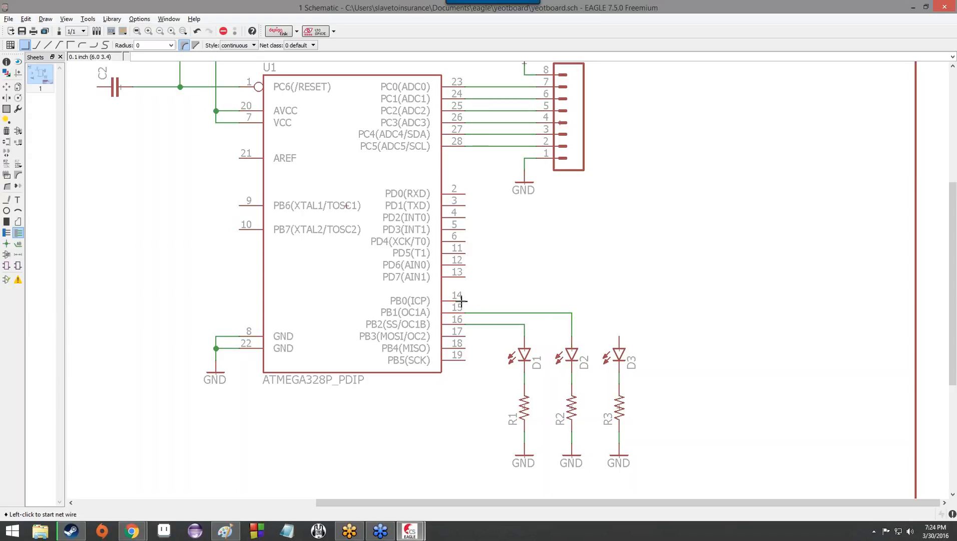
{"action": "left_click", "coordinate": [619, 337]}
- Draw a short horizontal net outward from J4's GND pin toward U1, leaving its far end open
{"action": "scroll", "coordinate": [554, 299], "scroll_direction": "down", "scroll_amount": 4}
{"action": "scroll", "coordinate": [338, 268], "scroll_direction": "up", "scroll_amount": 3}
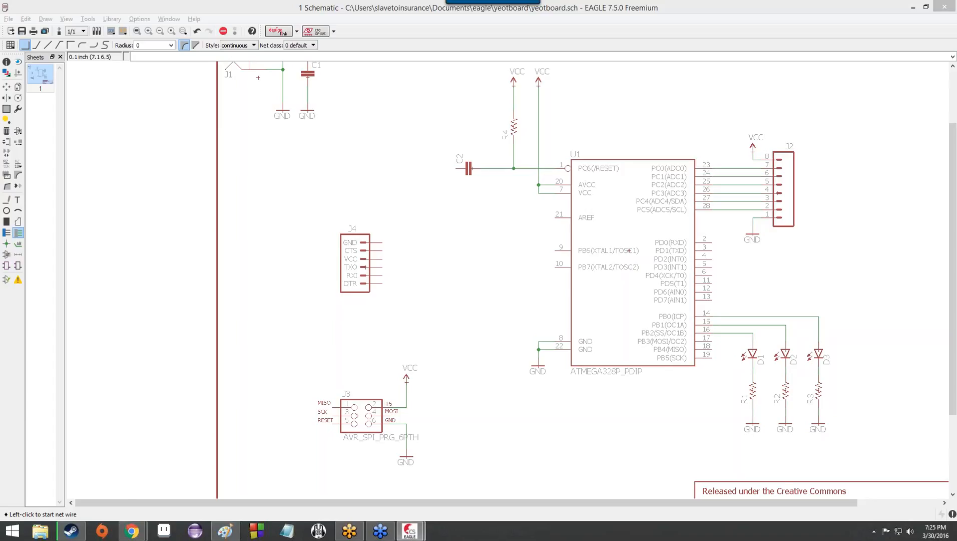
{"action": "scroll", "coordinate": [379, 247], "scroll_direction": "up", "scroll_amount": 5}
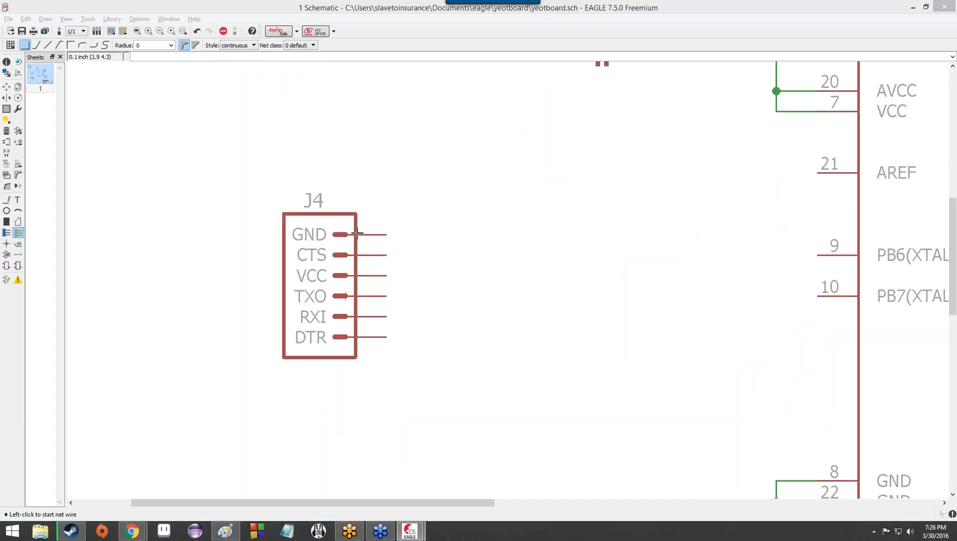
{"action": "left_click", "coordinate": [387, 235]}
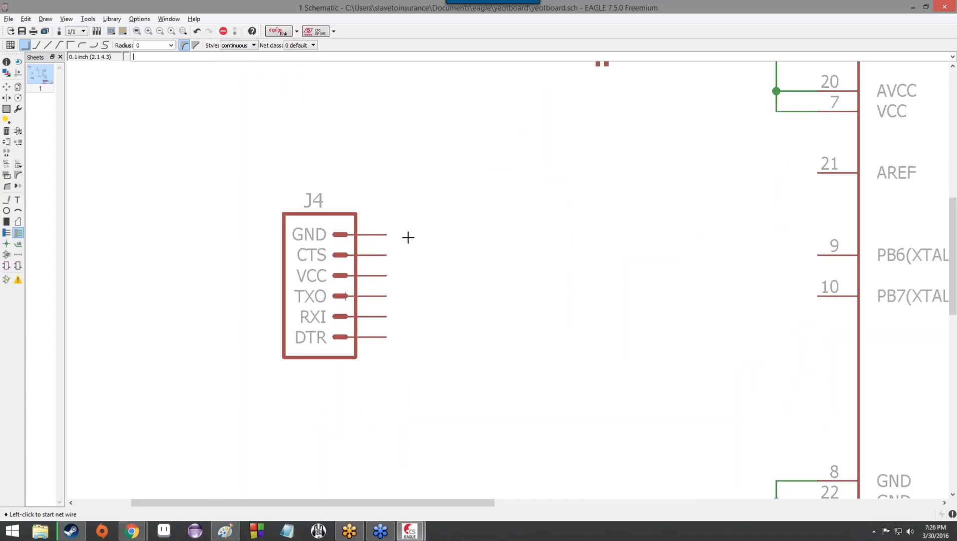
{"action": "left_click", "coordinate": [387, 234]}
{"action": "left_click", "coordinate": [489, 234]}
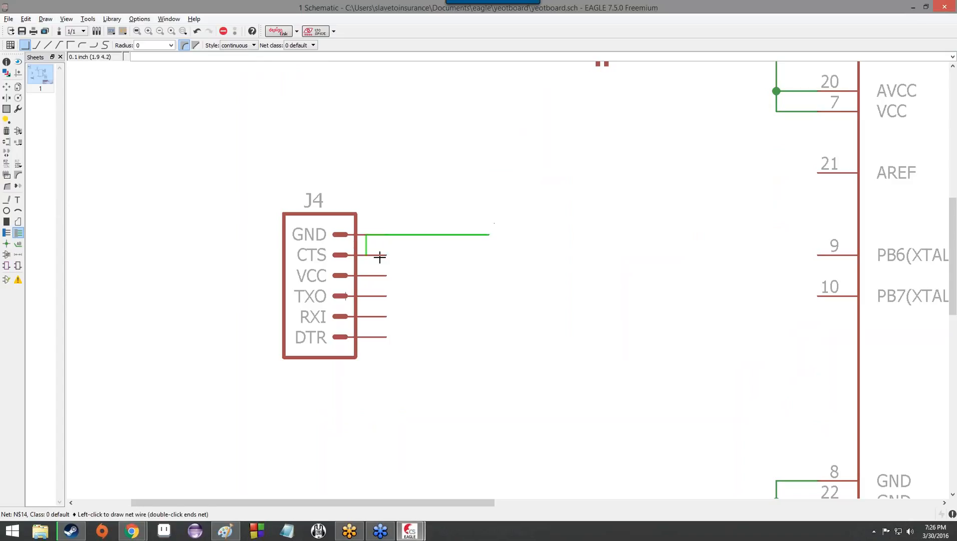
{"action": "key", "text": "Escape"}
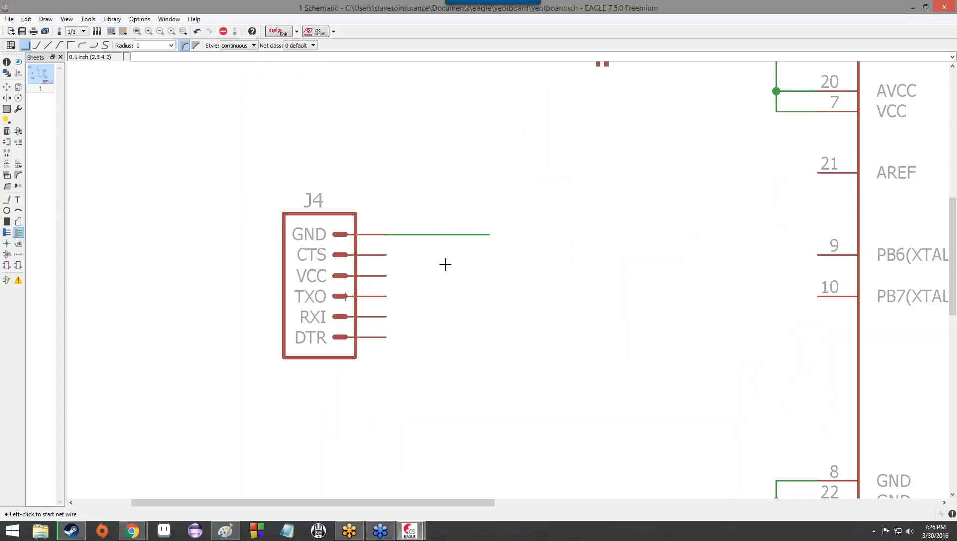
- Draw short horizontal nets outward from J4's CTS and VCC pins, matching the length of the GND net
{"action": "left_click", "coordinate": [386, 255]}
{"action": "left_click", "coordinate": [489, 254]}
{"action": "key", "text": "Escape"}
{"action": "left_click", "coordinate": [386, 275]}
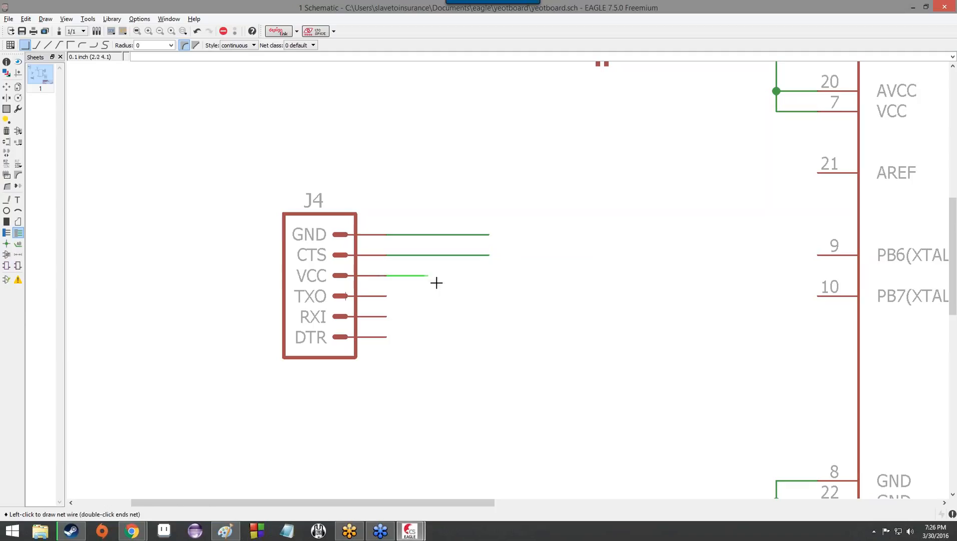
{"action": "left_click", "coordinate": [493, 276]}
{"action": "key", "text": "Escape"}
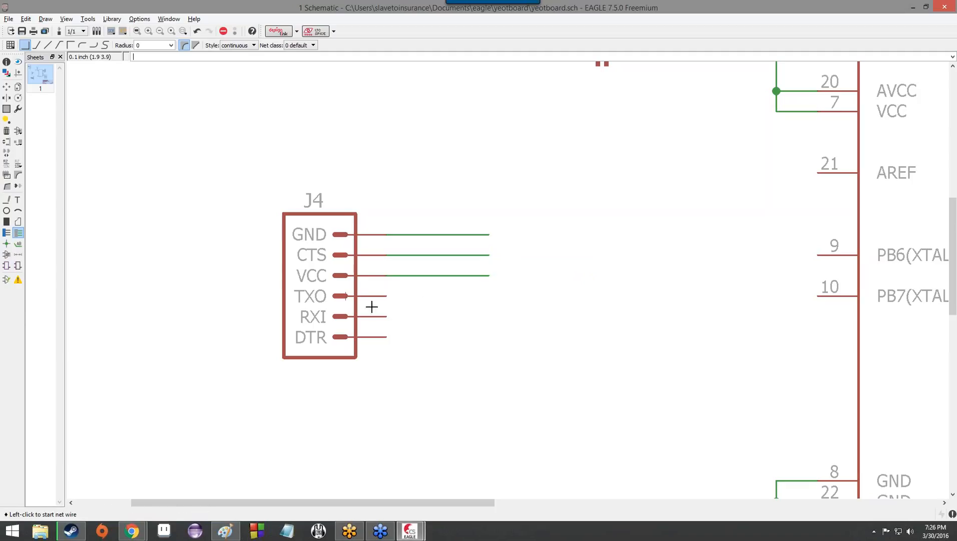
- Draw short horizontal nets outward from J4's TXO, RXI and DTR pins, ending level with the nets above
{"action": "left_click", "coordinate": [387, 297]}
{"action": "left_click", "coordinate": [495, 300]}
{"action": "key", "text": "Escape"}
{"action": "left_click", "coordinate": [386, 316]}
{"action": "left_click", "coordinate": [489, 317]}
{"action": "key", "text": "Escape"}
{"action": "left_click", "coordinate": [388, 332]}
{"action": "left_click", "coordinate": [489, 336]}
{"action": "key", "text": "Escape"}
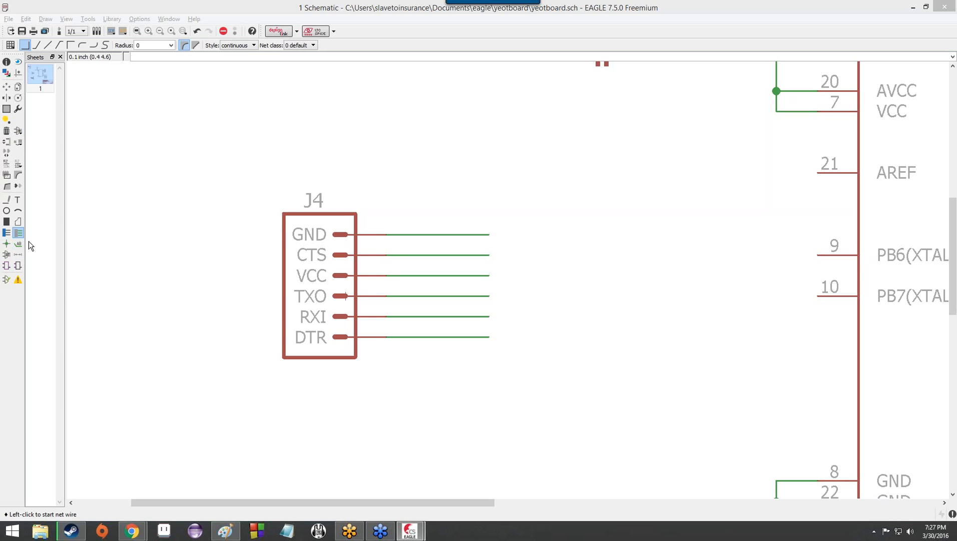
{"action": "left_click", "coordinate": [17, 200]}
{"action": "left_click", "coordinate": [21, 232]}
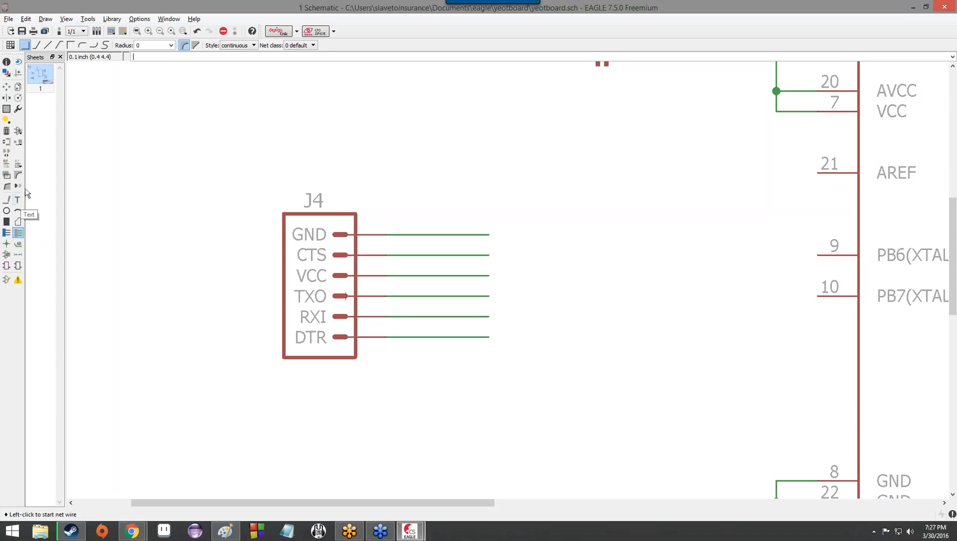
{"action": "left_click", "coordinate": [36, 20]}
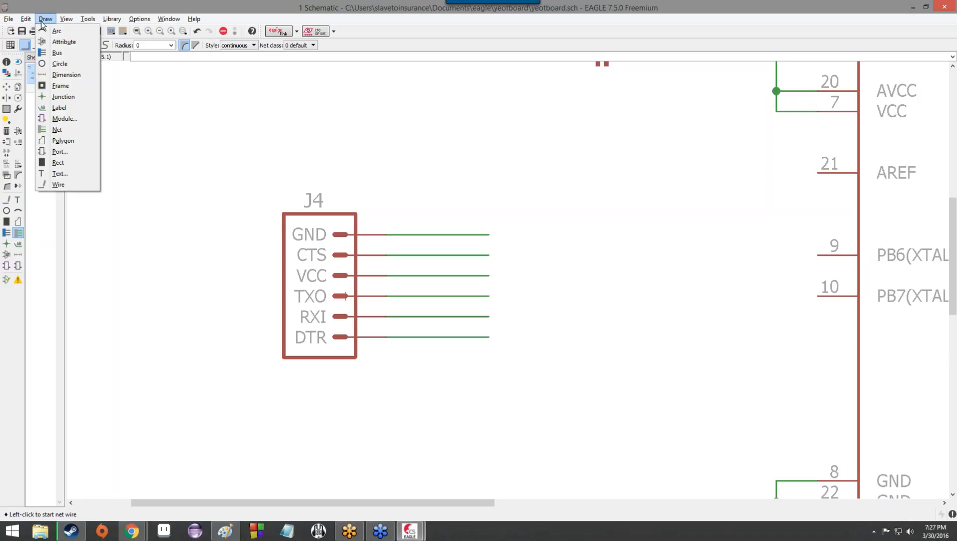
{"action": "mouse_move", "coordinate": [30, 21]}
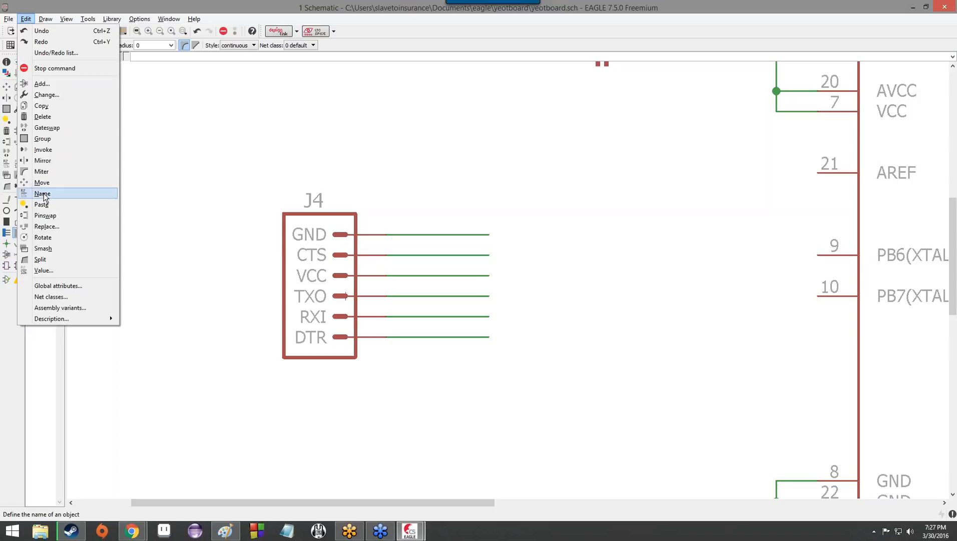
{"action": "left_click", "coordinate": [26, 19]}
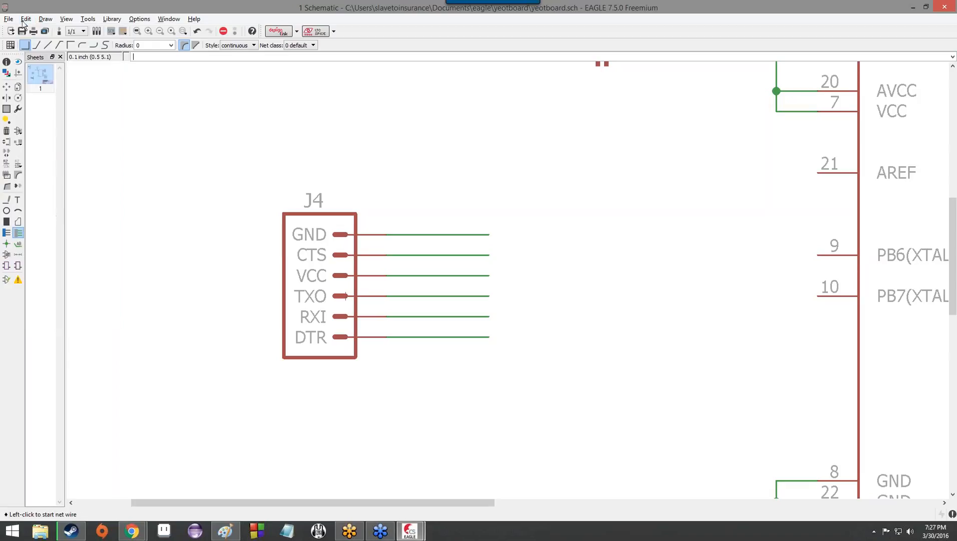
- Name the net on J4's GND pin GND and connect it to the existing GND net
{"action": "left_click", "coordinate": [7, 167]}
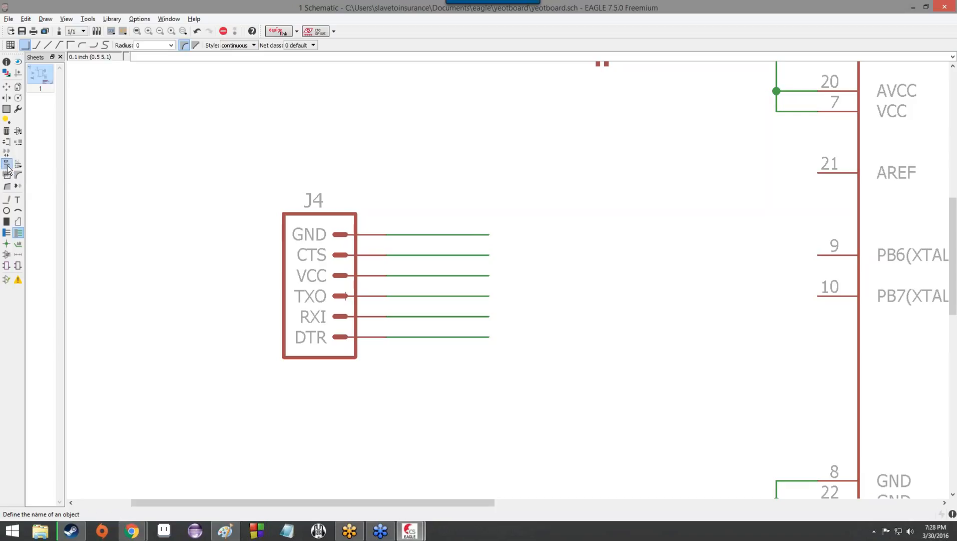
{"action": "left_click", "coordinate": [471, 234]}
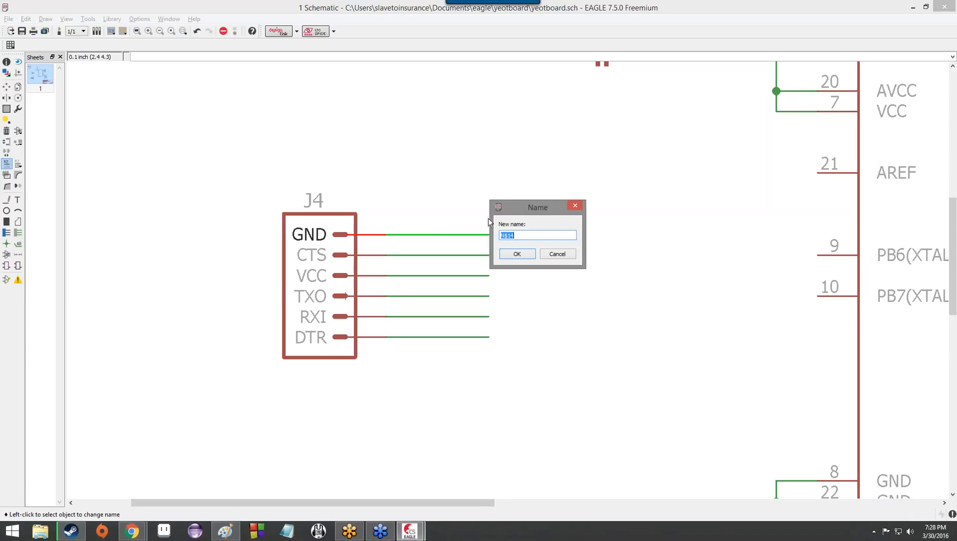
{"action": "left_click", "coordinate": [529, 257]}
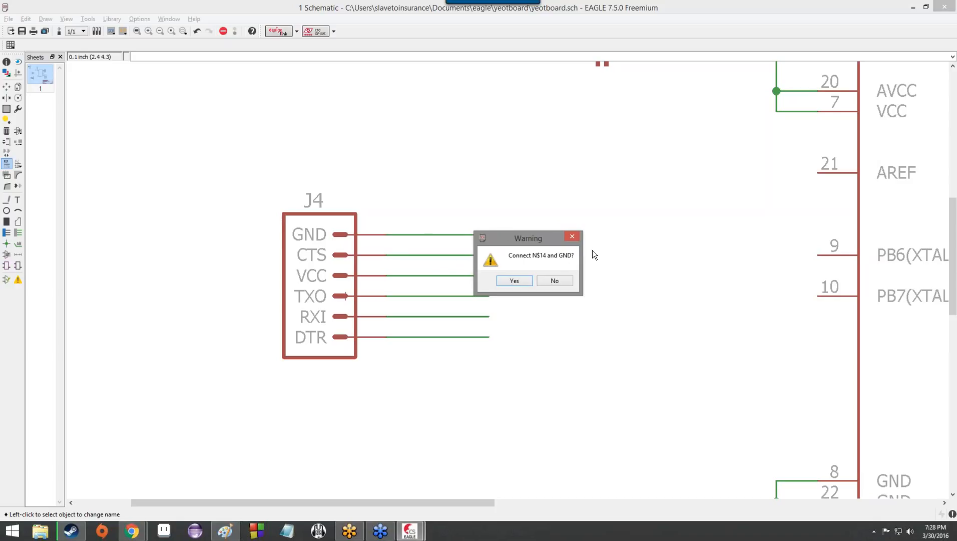
{"action": "left_click", "coordinate": [513, 281]}
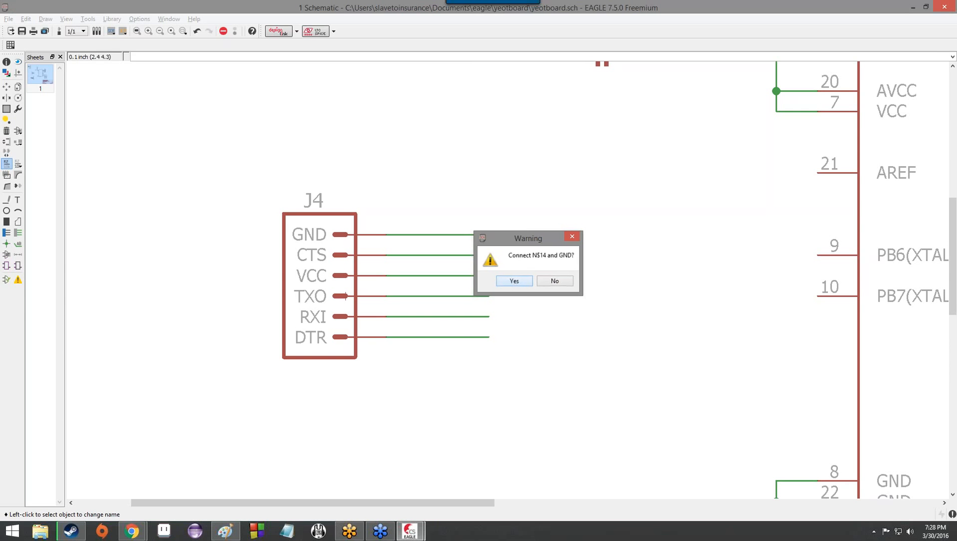
- Check the name assigned to the net on J4's GND pin
{"action": "scroll", "coordinate": [457, 234], "scroll_direction": "up", "scroll_amount": 5}
{"action": "scroll", "coordinate": [457, 234], "scroll_direction": "down", "scroll_amount": 2}
{"action": "scroll", "coordinate": [457, 234], "scroll_direction": "up", "scroll_amount": 2}
{"action": "scroll", "coordinate": [457, 234], "scroll_direction": "down", "scroll_amount": 4}
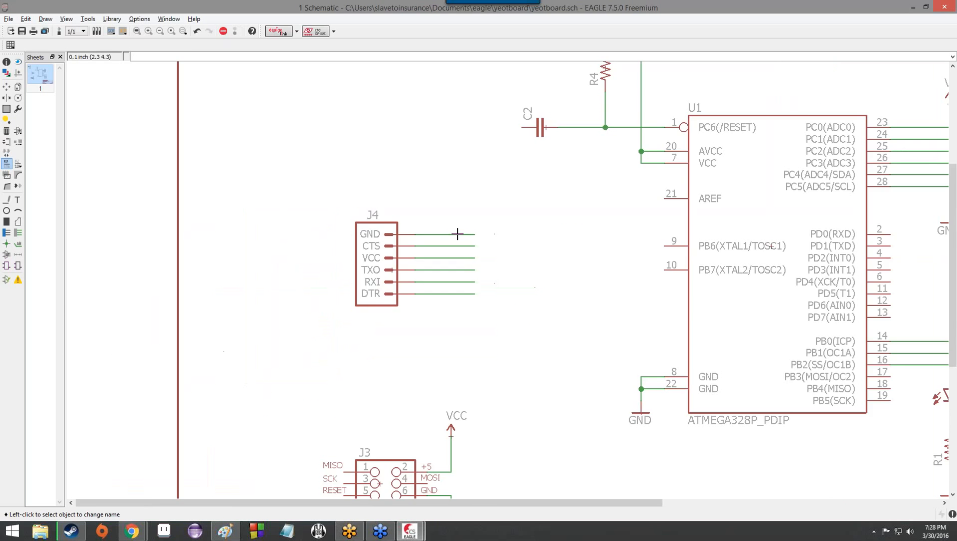
{"action": "scroll", "coordinate": [457, 234], "scroll_direction": "up", "scroll_amount": 2}
{"action": "left_click", "coordinate": [456, 233]}
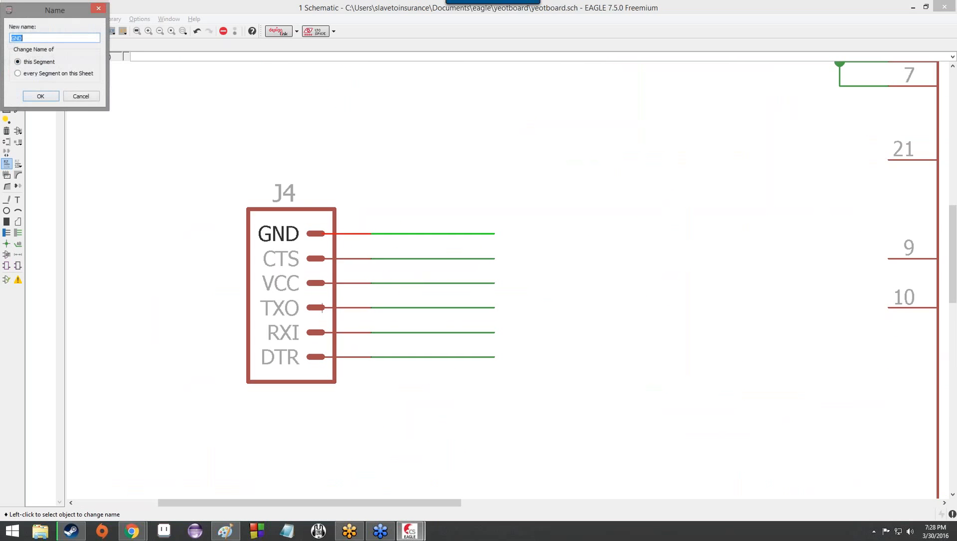
{"action": "left_click", "coordinate": [54, 96]}
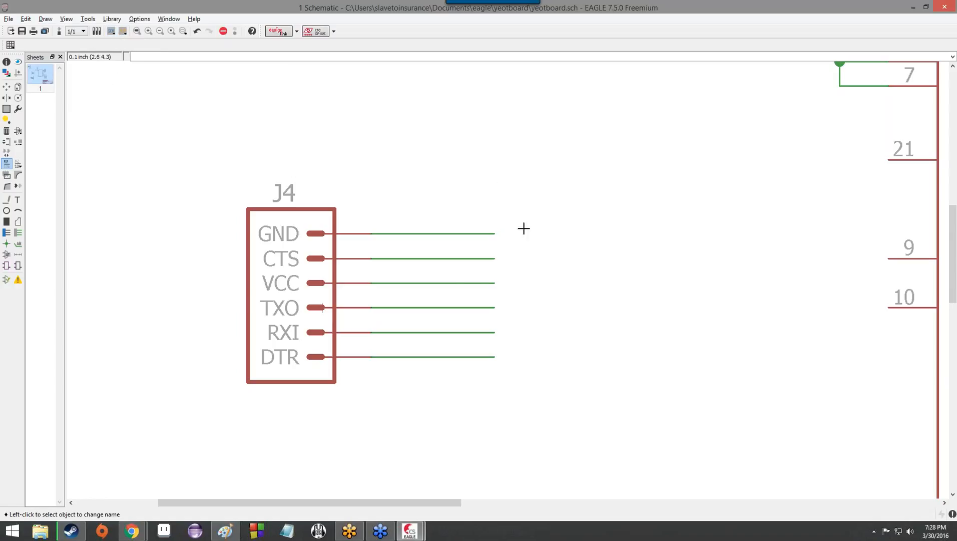
- Name J4's CTS net CTS and its VCC net VCC, connecting the latter to the existing VCC net
{"action": "left_click", "coordinate": [456, 259]}
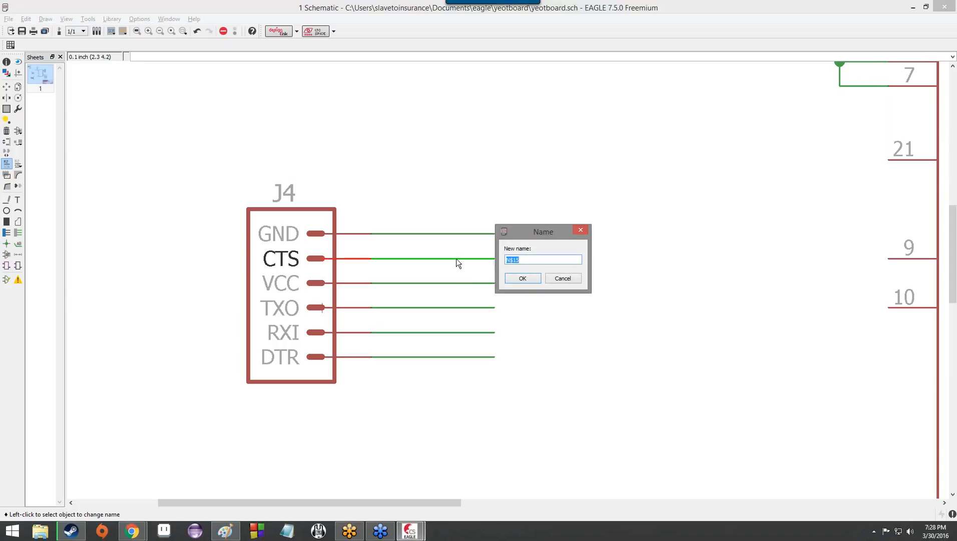
{"action": "type", "text": "CTS"}
{"action": "key", "text": "Return"}
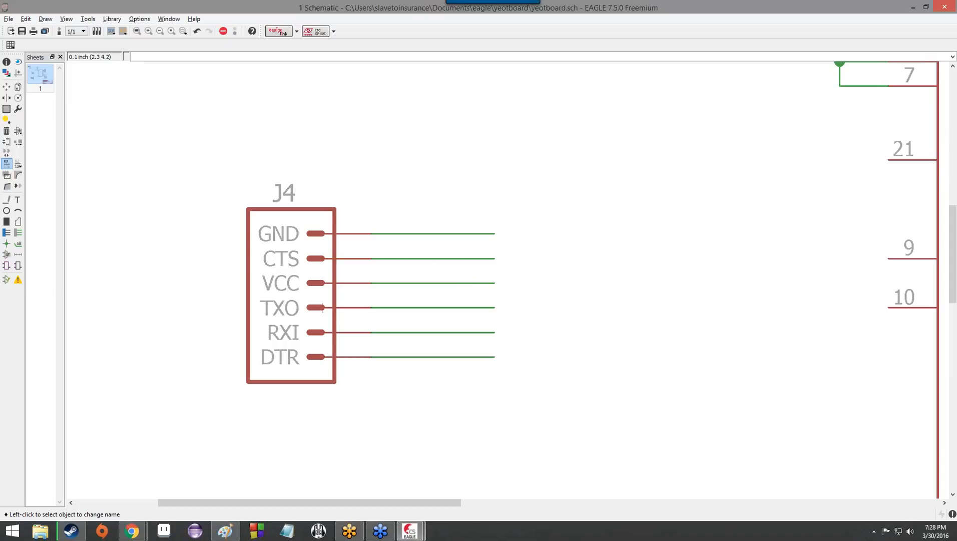
{"action": "left_click", "coordinate": [440, 282]}
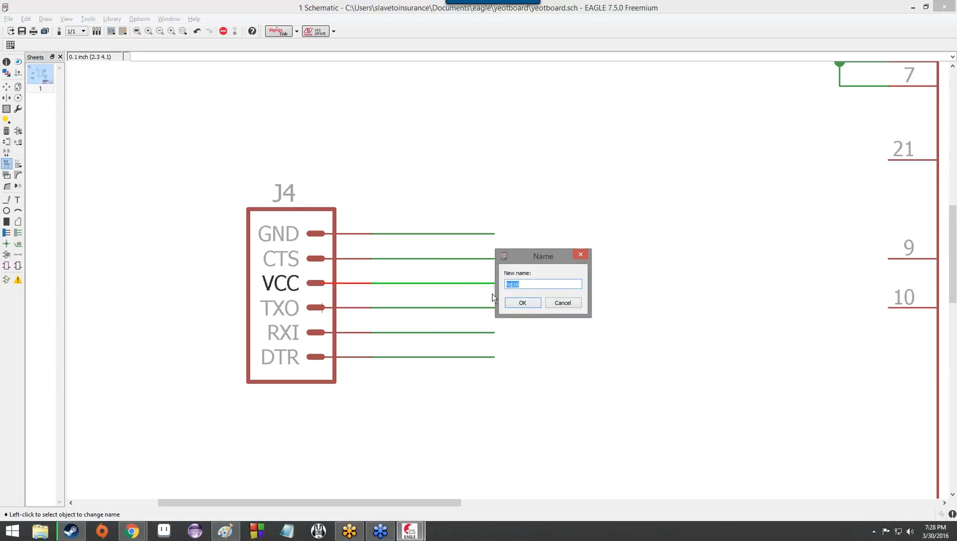
{"action": "type", "text": "vcc"}
{"action": "key", "text": "Return"}
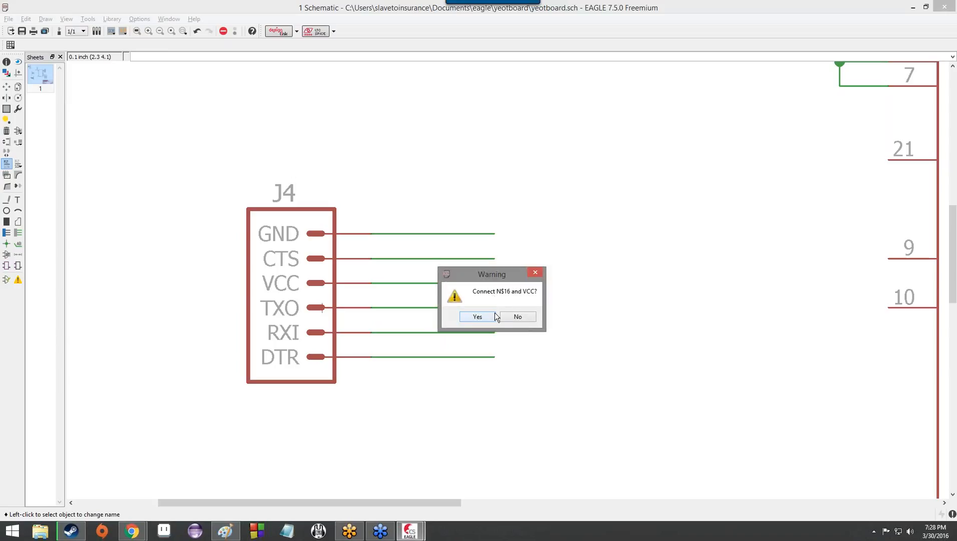
{"action": "left_click", "coordinate": [477, 317]}
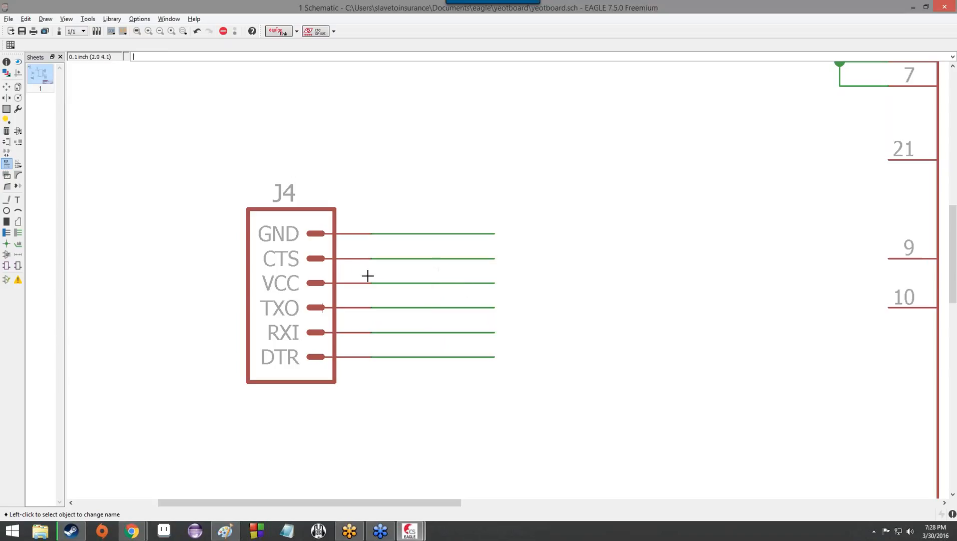
- Name the nets on J4's last three pins after those pins: TXO, RXI and DTR
{"action": "left_click", "coordinate": [435, 307]}
{"action": "type", "text": "TX"}
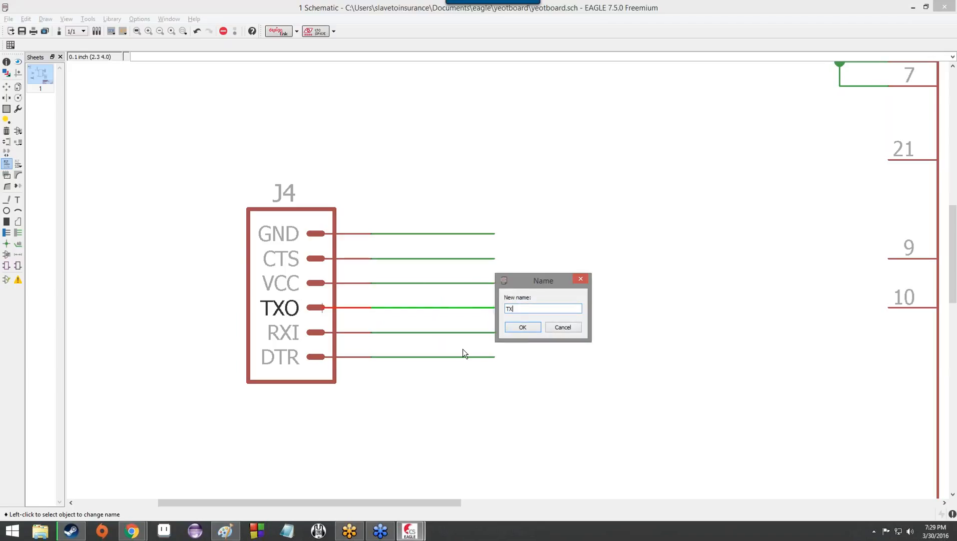
{"action": "type", "text": "O"}
{"action": "left_click", "coordinate": [521, 330]}
{"action": "left_click", "coordinate": [453, 332]}
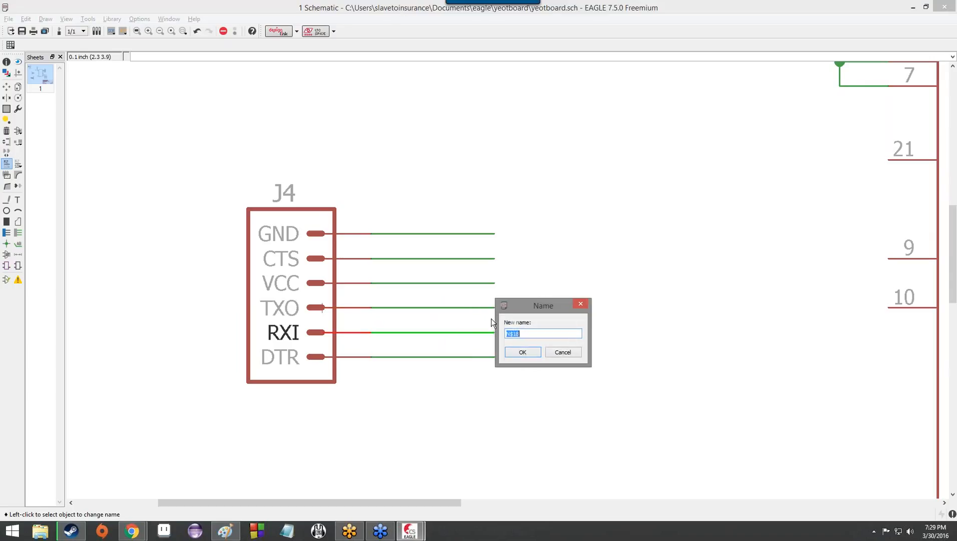
{"action": "key", "text": "Return"}
{"action": "left_click", "coordinate": [428, 354]}
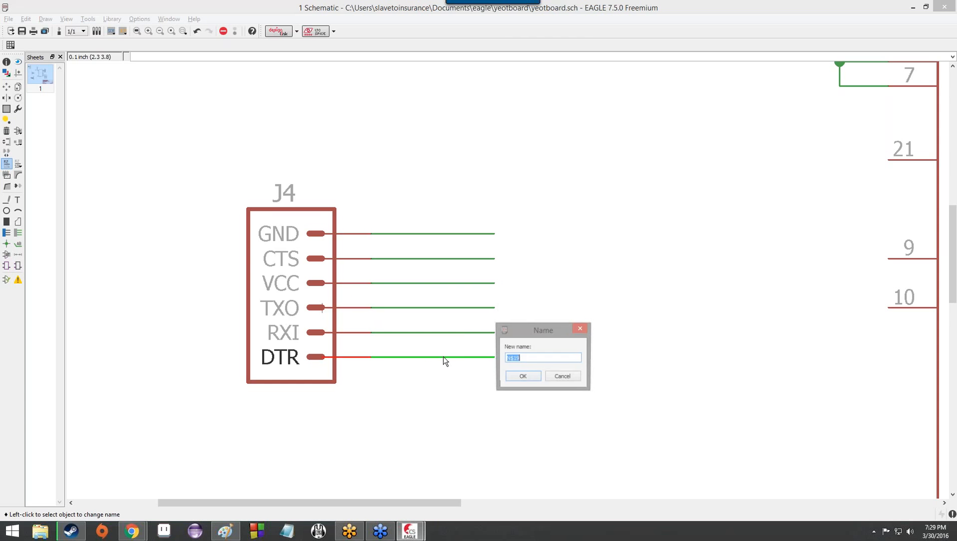
{"action": "type", "text": "DTR"}
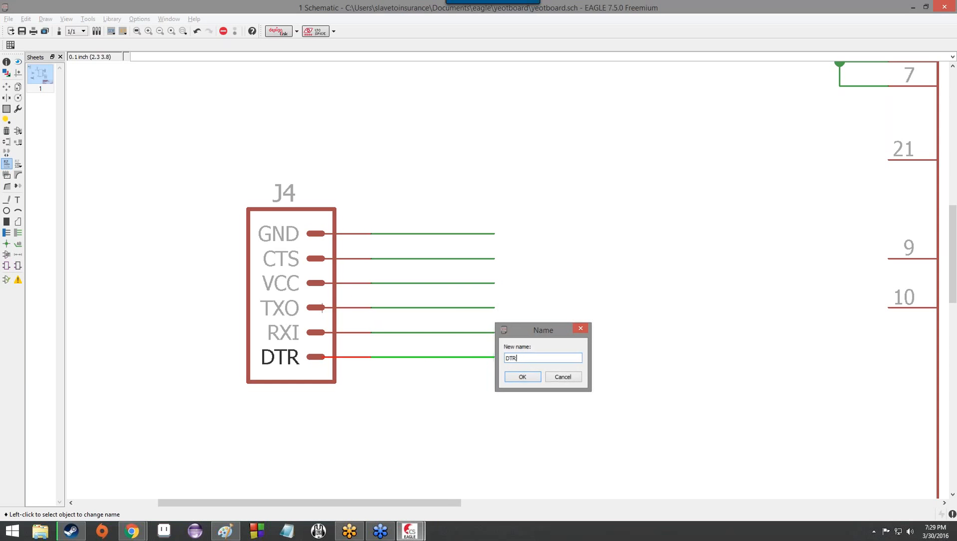
{"action": "key", "text": "Return"}
- Examine the schematic around J4, C2 and U1, including the open net stubs on J4
{"action": "scroll", "coordinate": [446, 324], "scroll_direction": "down", "scroll_amount": 5}
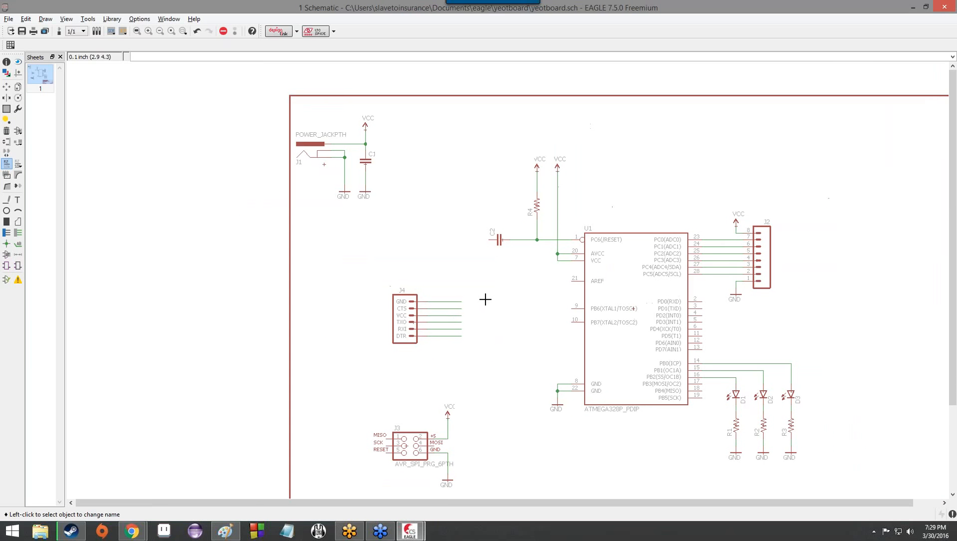
{"action": "scroll", "coordinate": [483, 297], "scroll_direction": "down", "scroll_amount": 1}
{"action": "scroll", "coordinate": [482, 297], "scroll_direction": "up", "scroll_amount": 5}
{"action": "scroll", "coordinate": [480, 298], "scroll_direction": "up", "scroll_amount": 3}
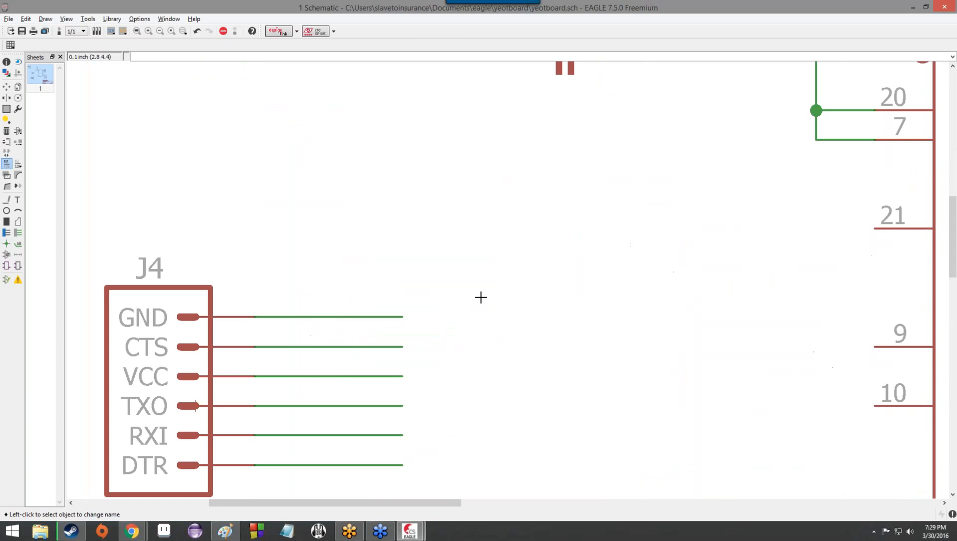
{"action": "scroll", "coordinate": [230, 333], "scroll_direction": "down", "scroll_amount": 3}
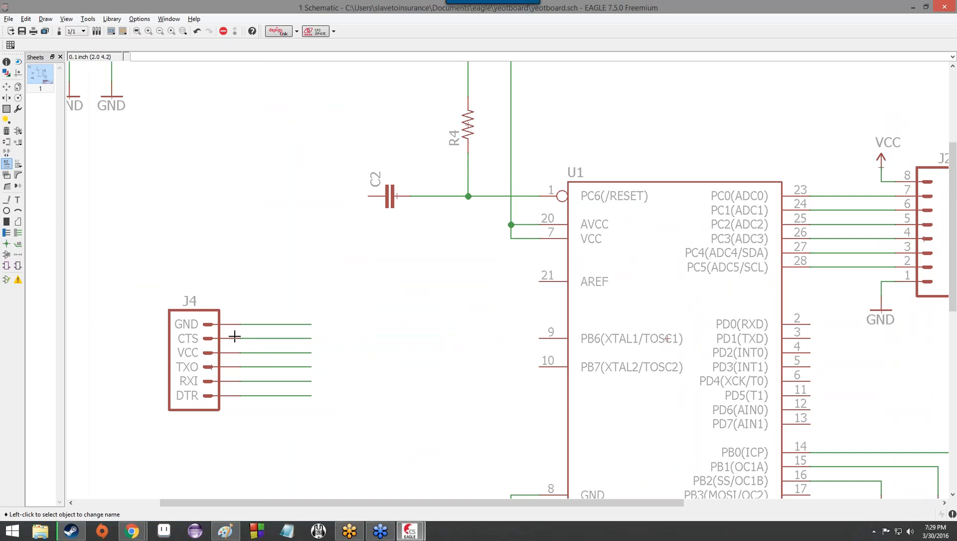
{"action": "scroll", "coordinate": [235, 336], "scroll_direction": "down", "scroll_amount": 5}
{"action": "scroll", "coordinate": [235, 336], "scroll_direction": "up", "scroll_amount": 4}
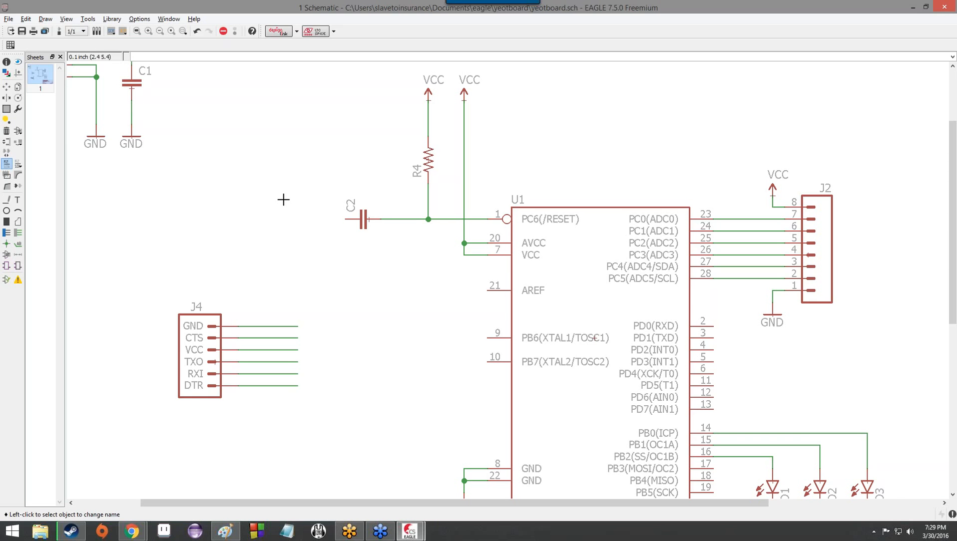
{"action": "scroll", "coordinate": [283, 200], "scroll_direction": "down", "scroll_amount": 3}
{"action": "scroll", "coordinate": [283, 199], "scroll_direction": "up", "scroll_amount": 5}
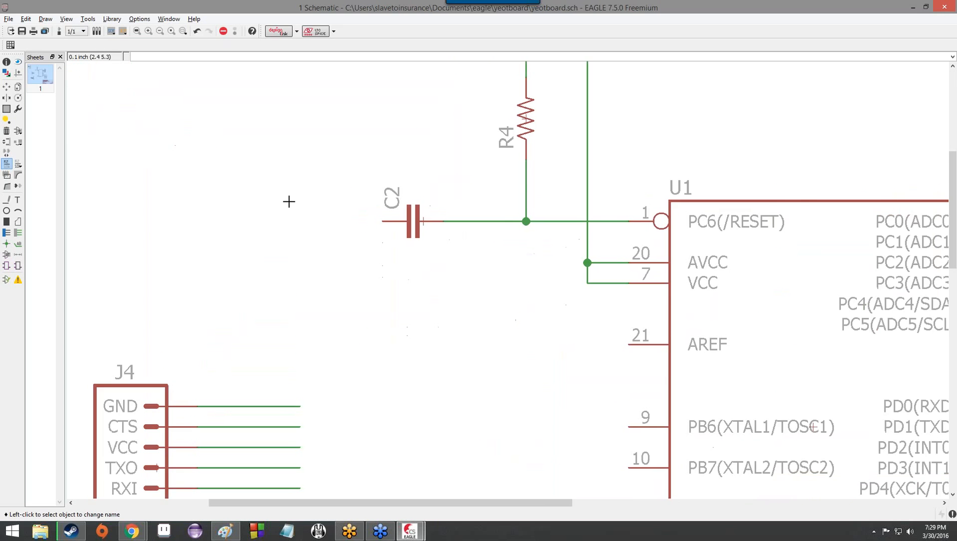
{"action": "scroll", "coordinate": [670, 214], "scroll_direction": "down", "scroll_amount": 8}
{"action": "scroll", "coordinate": [367, 256], "scroll_direction": "up", "scroll_amount": 6}
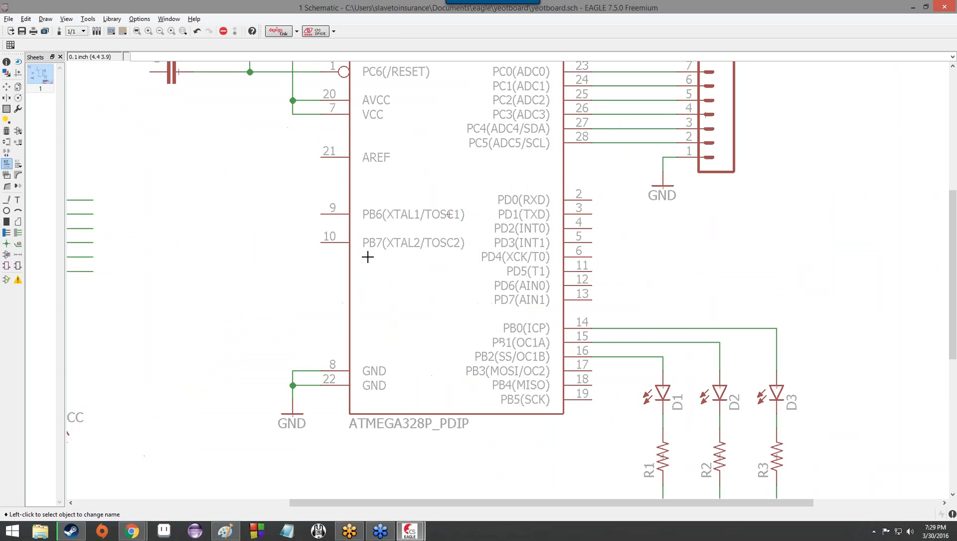
{"action": "scroll", "coordinate": [367, 256], "scroll_direction": "down", "scroll_amount": 5}
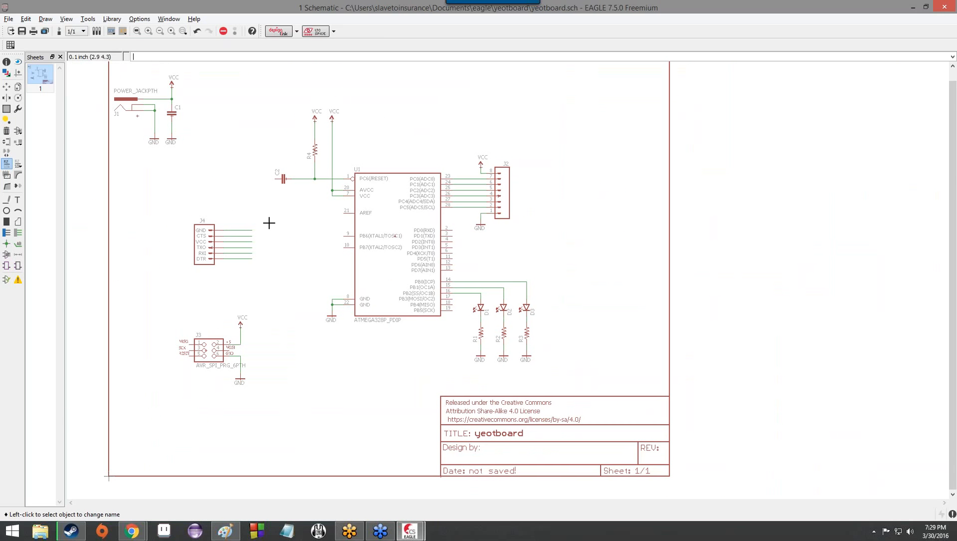
{"action": "scroll", "coordinate": [231, 232], "scroll_direction": "up", "scroll_amount": 2}
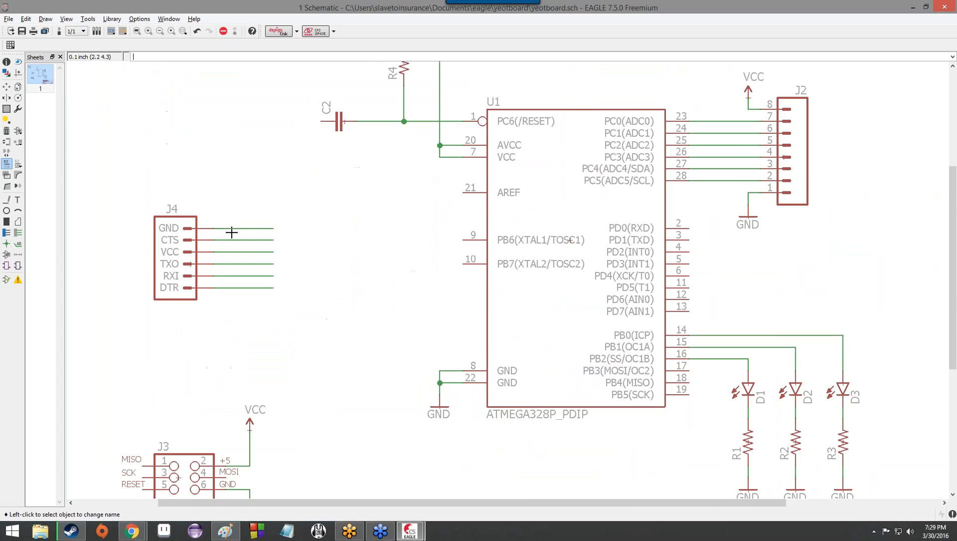
{"action": "scroll", "coordinate": [231, 232], "scroll_direction": "up", "scroll_amount": 1}
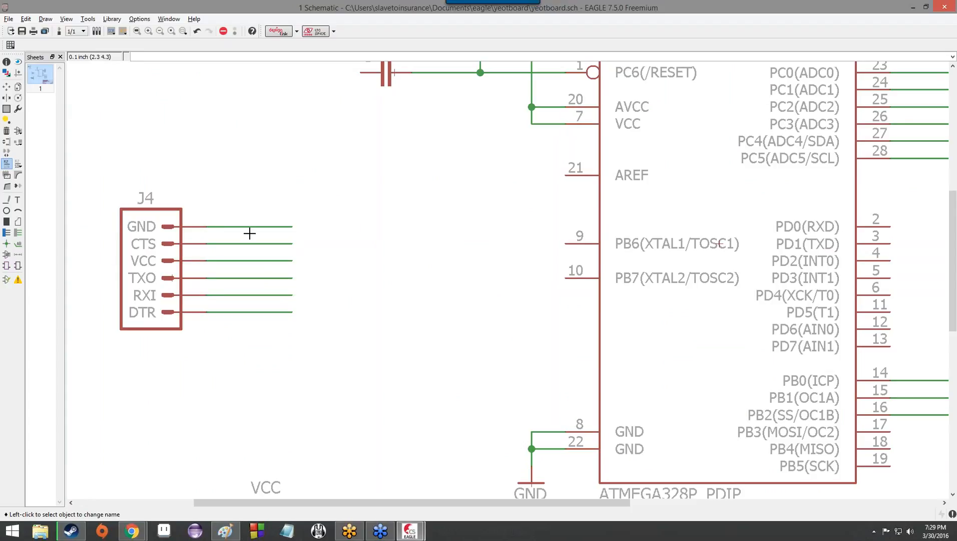
- Check the Names layer in the schematic's layer display settings
{"action": "left_click", "coordinate": [69, 20]}
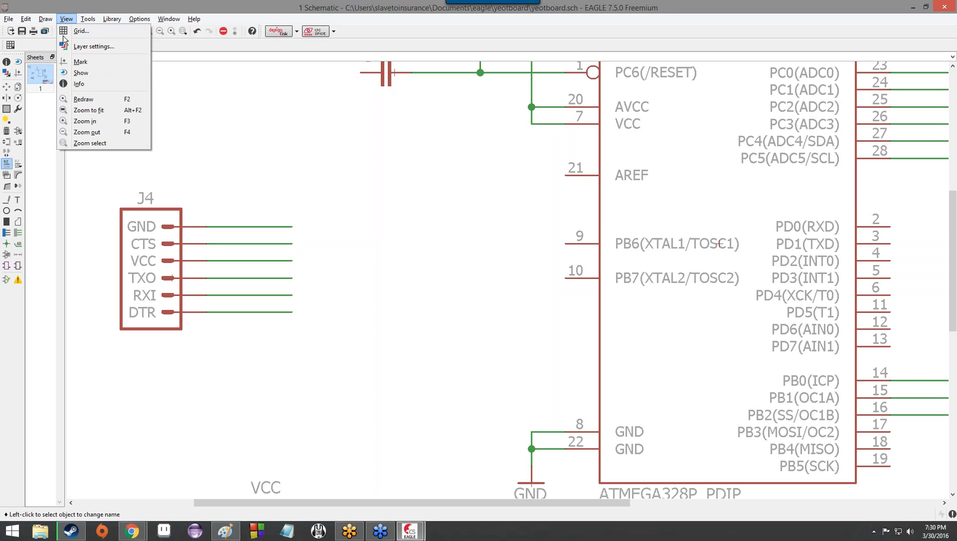
{"action": "left_click", "coordinate": [98, 72]}
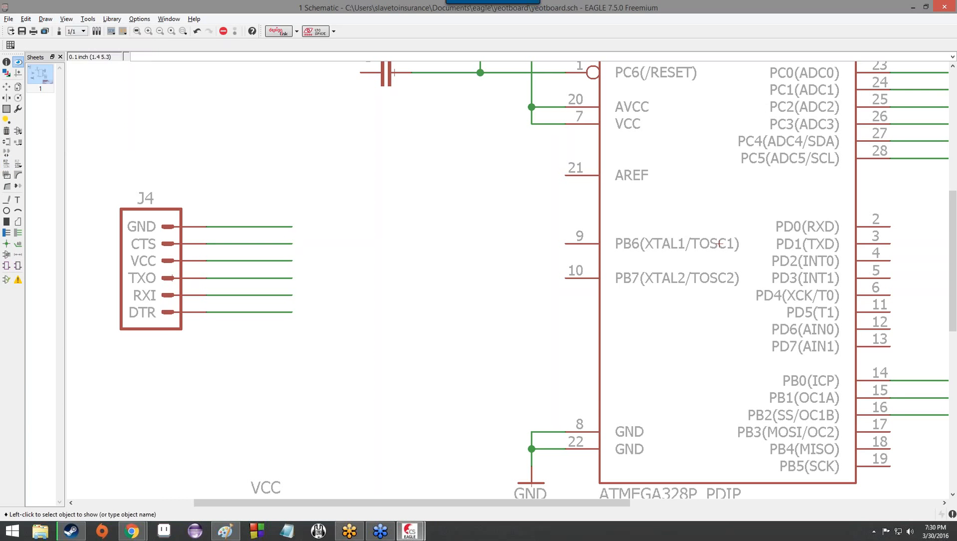
{"action": "left_click", "coordinate": [66, 18]}
{"action": "left_click", "coordinate": [88, 46]}
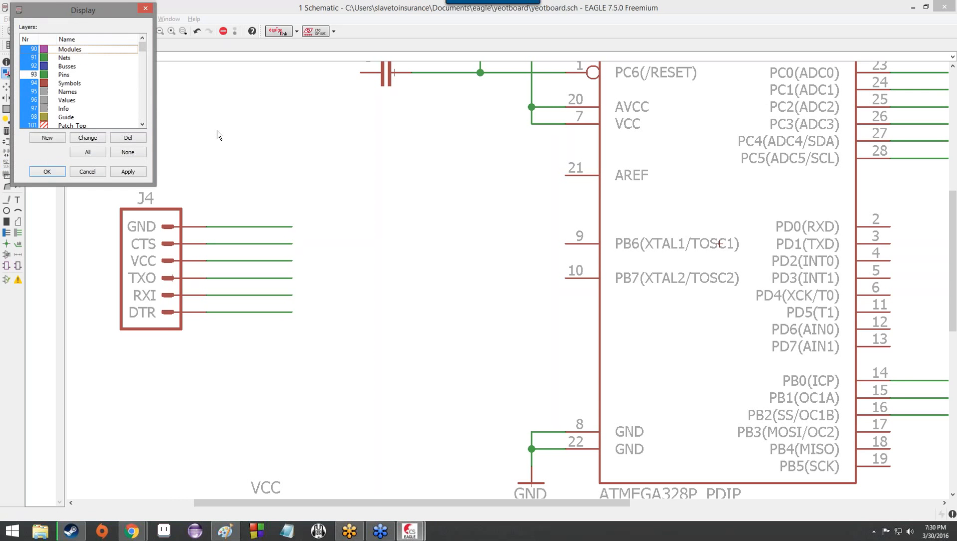
{"action": "left_click", "coordinate": [67, 92]}
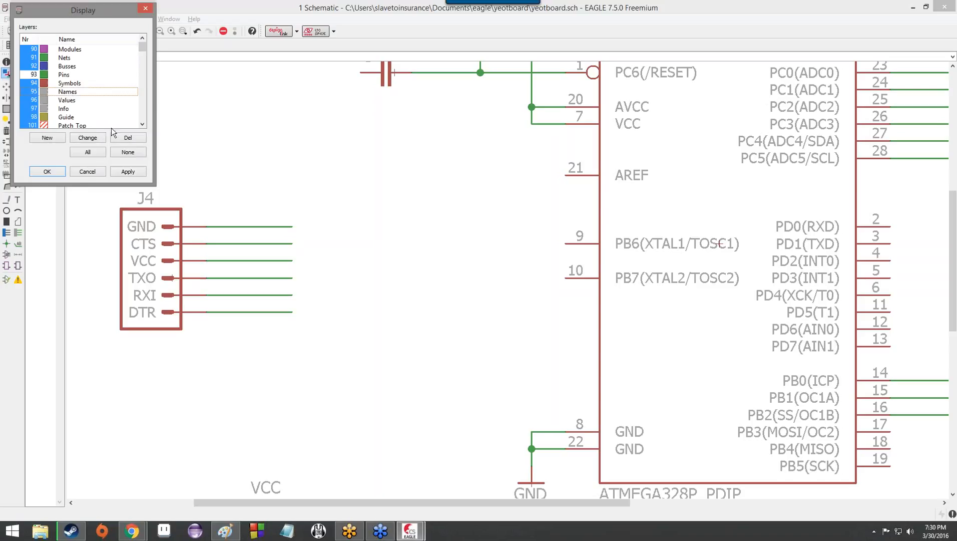
{"action": "left_click", "coordinate": [86, 170]}
- Draw a short horizontal net stub outward from the MOSI pin of programming header J3
{"action": "scroll", "coordinate": [310, 165], "scroll_direction": "down", "scroll_amount": 5}
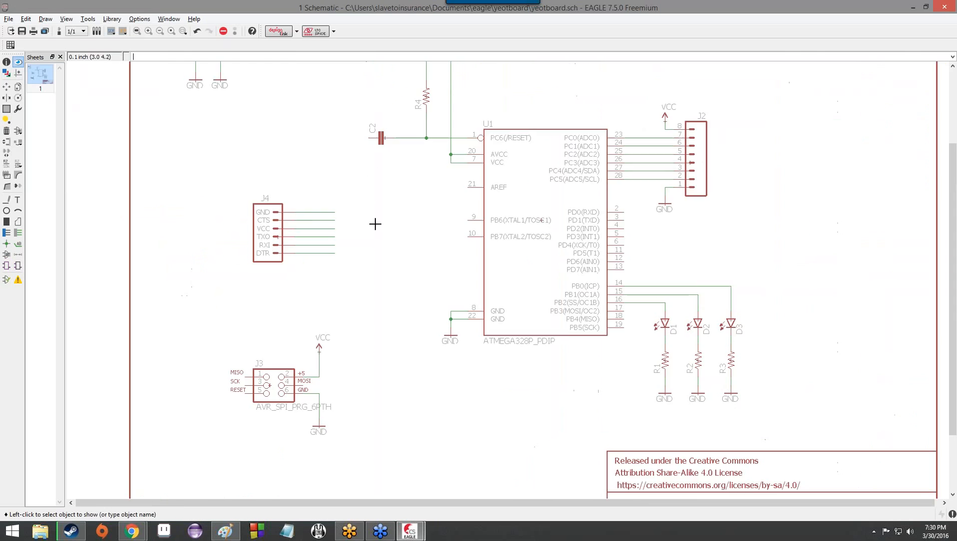
{"action": "scroll", "coordinate": [374, 260], "scroll_direction": "up", "scroll_amount": 6}
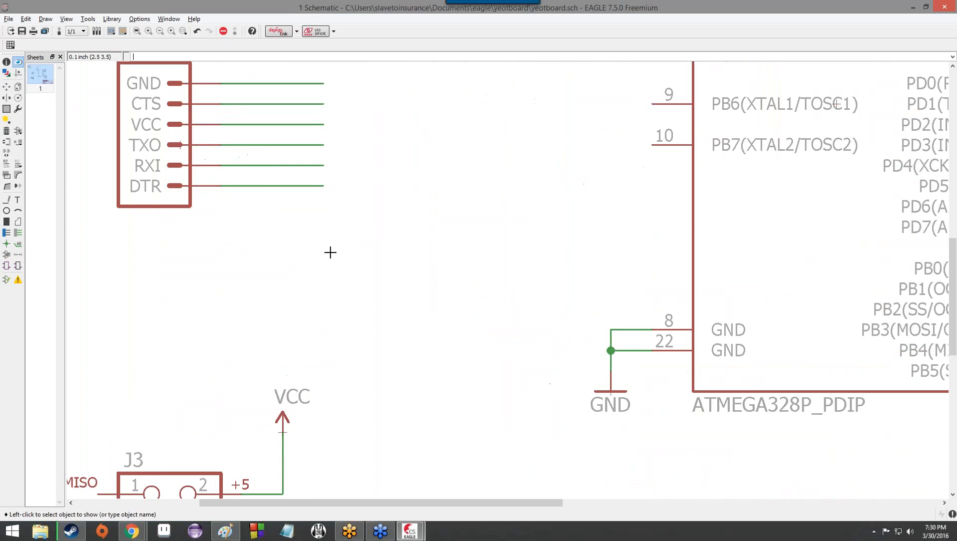
{"action": "scroll", "coordinate": [331, 252], "scroll_direction": "down", "scroll_amount": 3}
{"action": "scroll", "coordinate": [357, 261], "scroll_direction": "up", "scroll_amount": 4}
{"action": "scroll", "coordinate": [379, 273], "scroll_direction": "down", "scroll_amount": 2}
{"action": "scroll", "coordinate": [379, 274], "scroll_direction": "up", "scroll_amount": 1}
{"action": "middle_click_drag", "start_coordinate": [380, 274], "coordinate": [629, 118]}
{"action": "scroll", "coordinate": [631, 131], "scroll_direction": "up", "scroll_amount": 2}
{"action": "scroll", "coordinate": [593, 233], "scroll_direction": "down", "scroll_amount": 2}
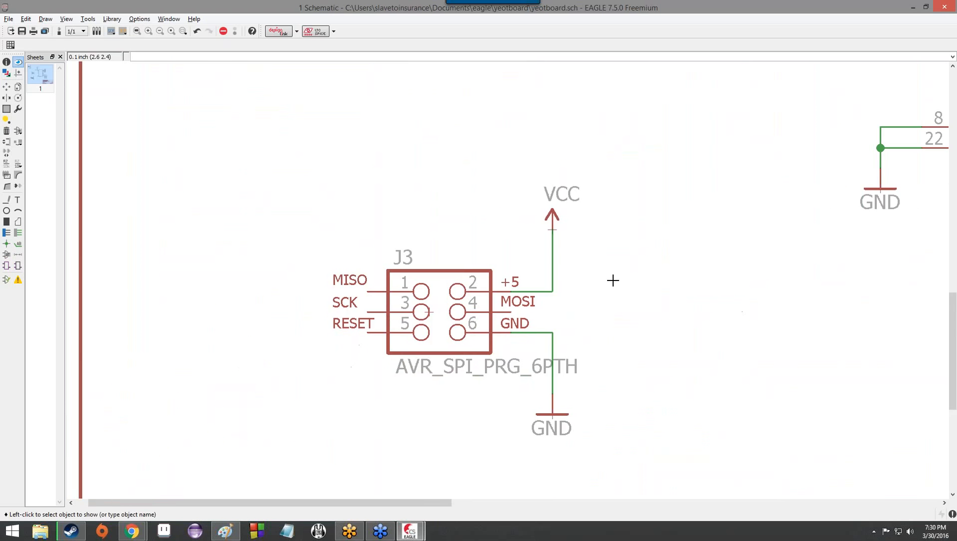
{"action": "scroll", "coordinate": [613, 280], "scroll_direction": "up", "scroll_amount": 1}
{"action": "middle_click_drag", "start_coordinate": [614, 280], "coordinate": [617, 189]}
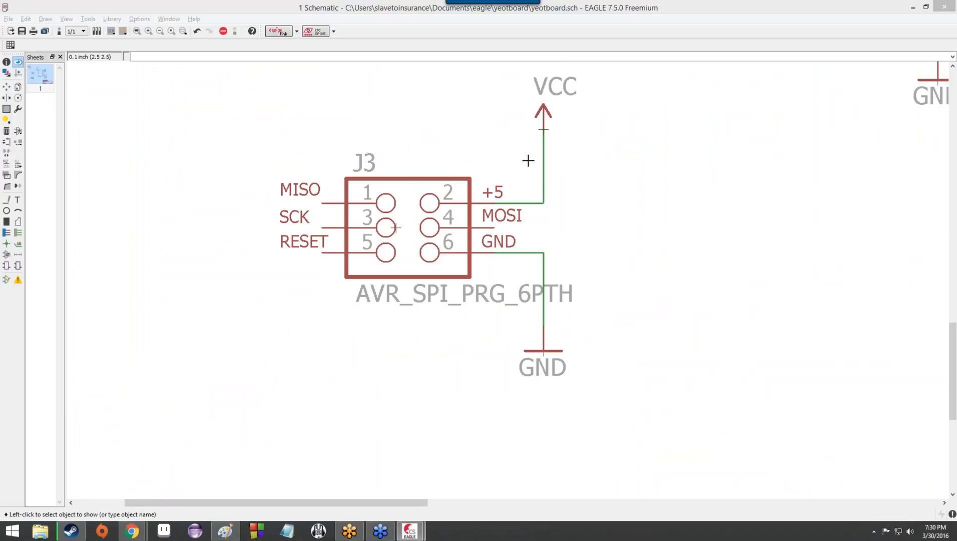
{"action": "left_click", "coordinate": [18, 232]}
{"action": "left_click", "coordinate": [494, 228]}
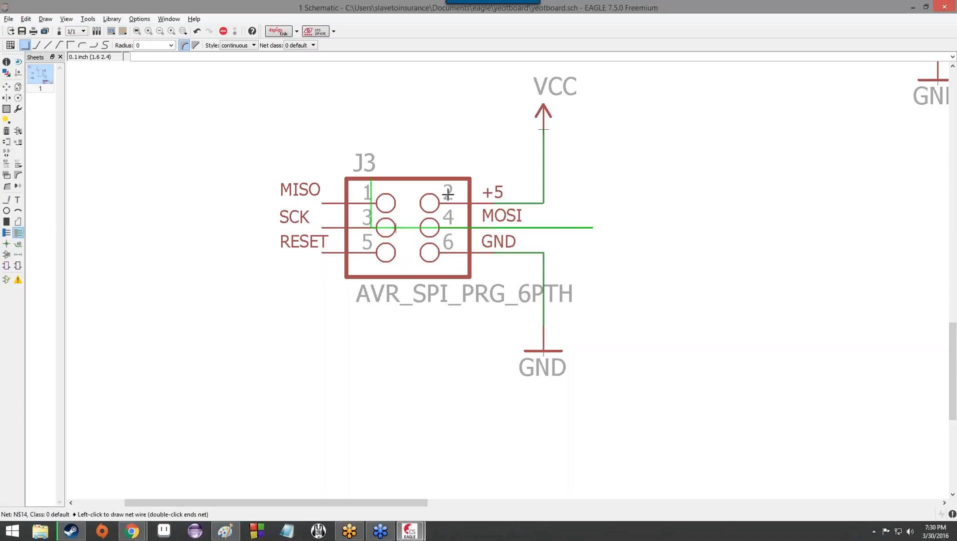
{"action": "double_click", "coordinate": [593, 227]}
- Draw parallel horizontal net stubs outward from J3's MISO, SCK and RESET pins
{"action": "left_click", "coordinate": [321, 203]}
{"action": "double_click", "coordinate": [222, 202]}
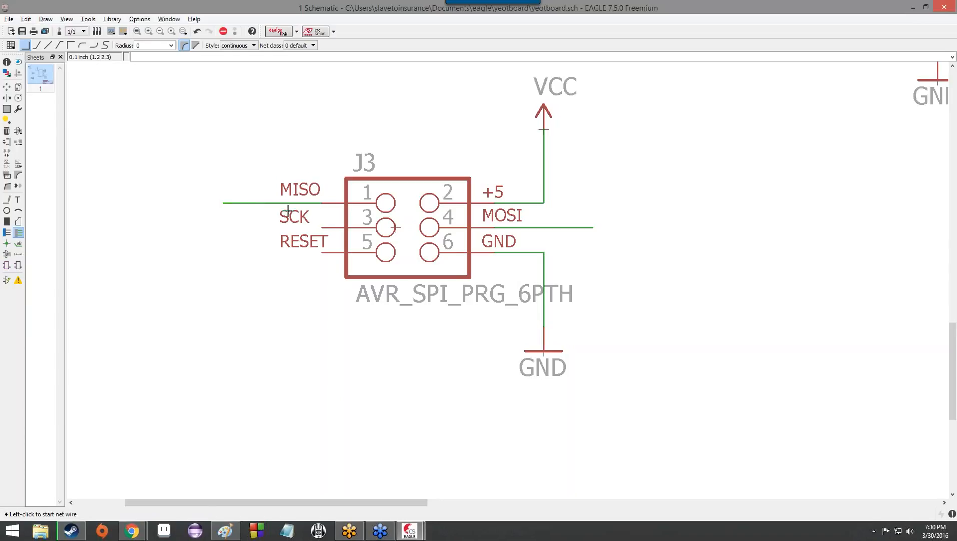
{"action": "left_click", "coordinate": [322, 228]}
{"action": "double_click", "coordinate": [224, 223]}
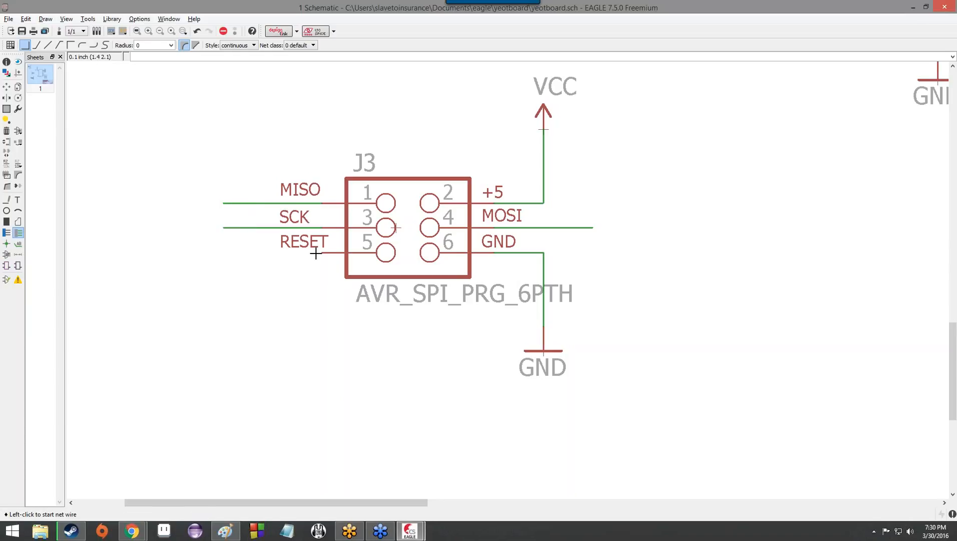
{"action": "left_click", "coordinate": [322, 253]}
{"action": "double_click", "coordinate": [226, 255]}
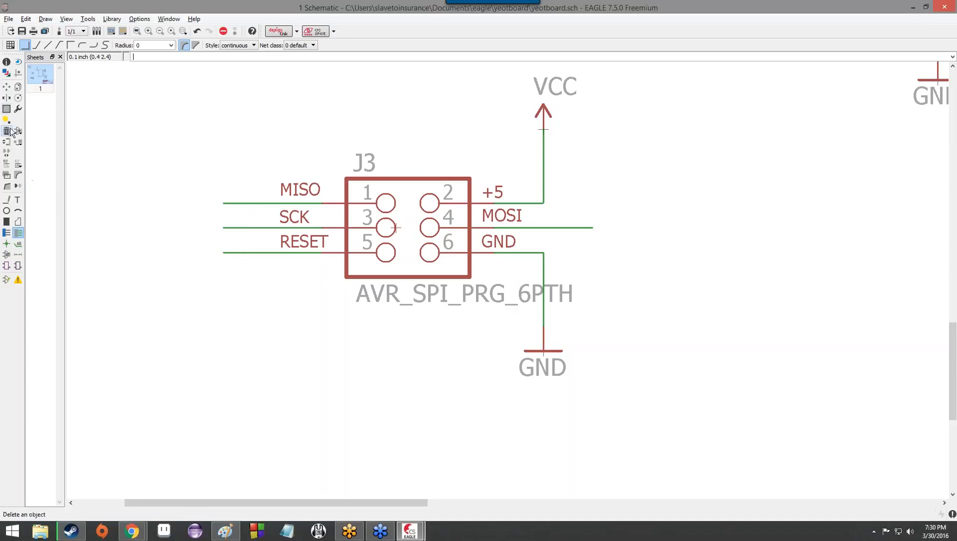
- Name the net on J3's MOSI pin MOSI and the net on its MISO pin MISO
{"action": "left_click", "coordinate": [6, 164]}
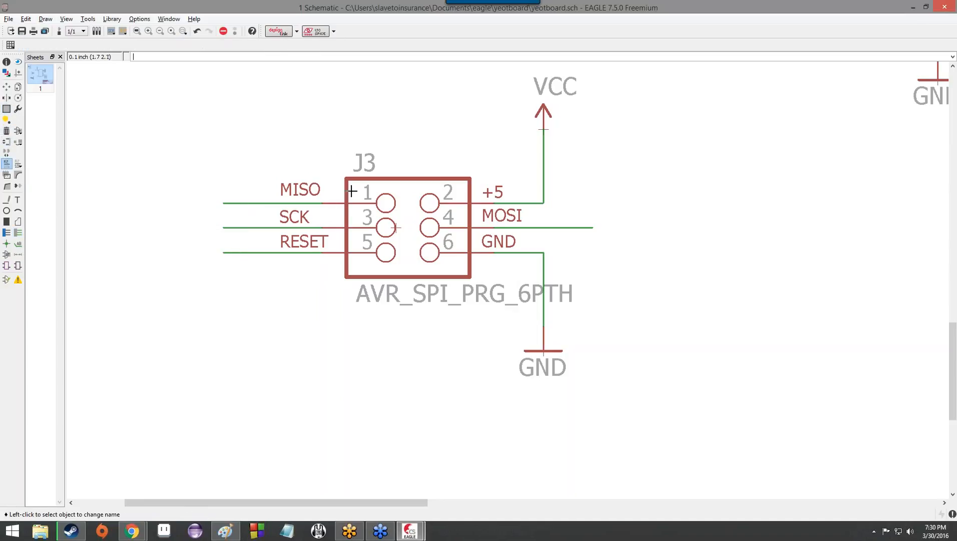
{"action": "left_click", "coordinate": [524, 228]}
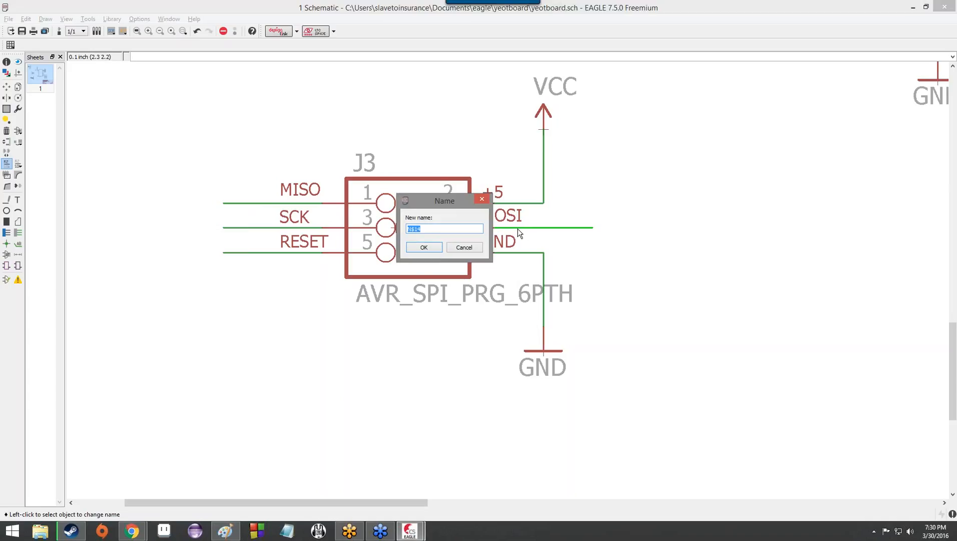
{"action": "type", "text": "MOSI"}
{"action": "key", "text": "Return"}
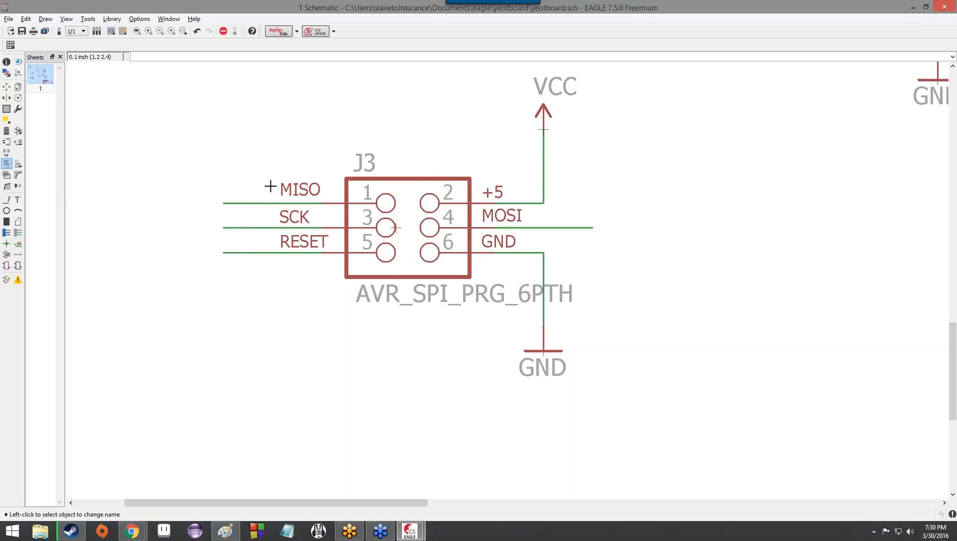
{"action": "left_click", "coordinate": [270, 204]}
{"action": "type", "text": "MISSO"}
{"action": "key", "text": "BackSpace"}
{"action": "key", "text": "BackSpace"}
{"action": "type", "text": "O"}
{"action": "key", "text": "Return"}
- Name the net on J3's SCK pin SCK and the net on its RESET pin RESET
{"action": "left_click", "coordinate": [303, 227]}
{"action": "type", "text": "sck"}
{"action": "key", "text": "Return"}
{"action": "left_click", "coordinate": [259, 253]}
{"action": "type", "text": "RESET"}
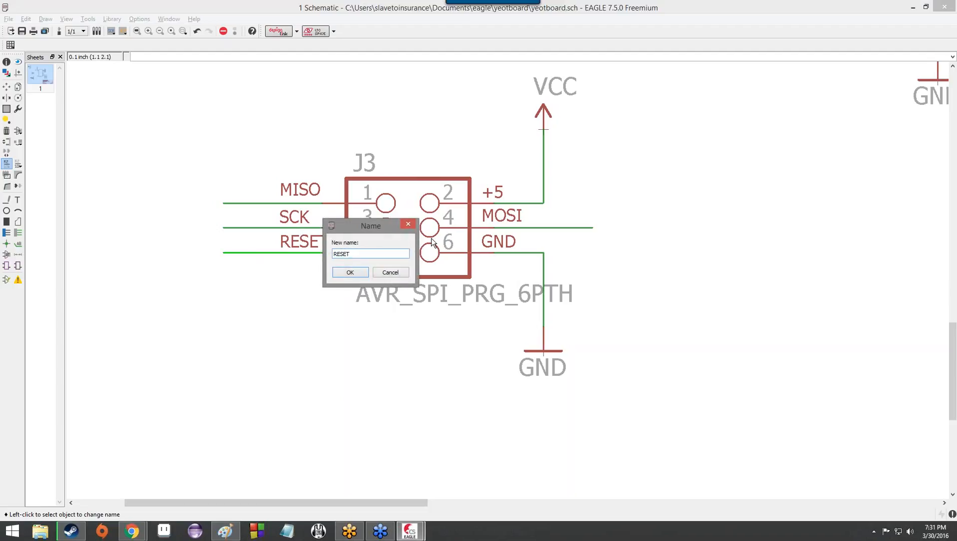
{"action": "key", "text": "Return"}
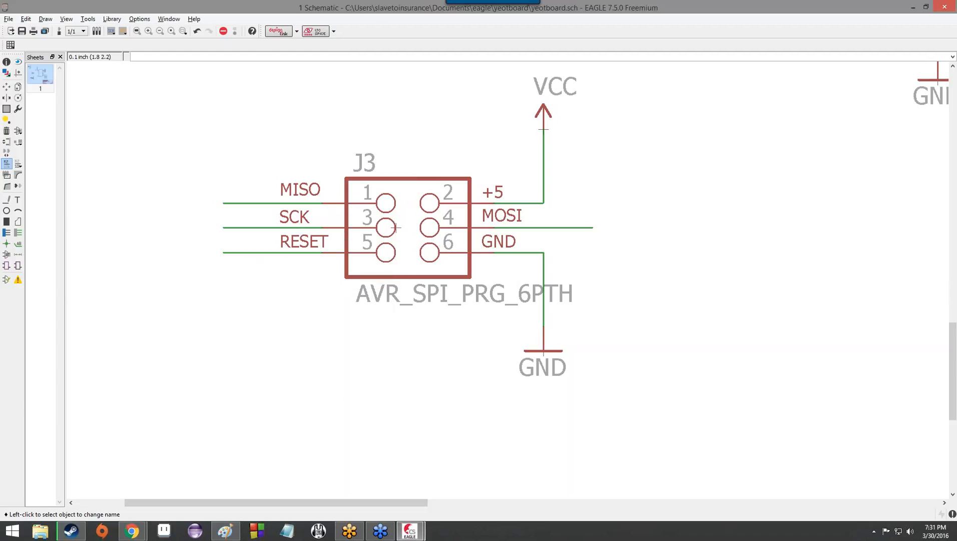
- Examine the schematic from J3 and J4 up to capacitor C2 for pins still needing a connection
{"action": "scroll", "coordinate": [535, 215], "scroll_direction": "down", "scroll_amount": 2}
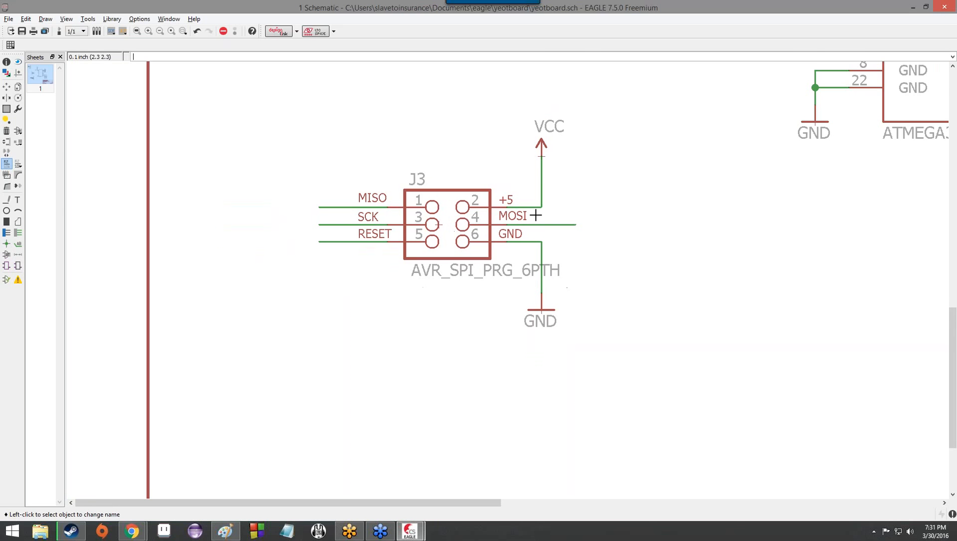
{"action": "scroll", "coordinate": [588, 126], "scroll_direction": "down", "scroll_amount": 3}
{"action": "scroll", "coordinate": [606, 98], "scroll_direction": "up", "scroll_amount": 5}
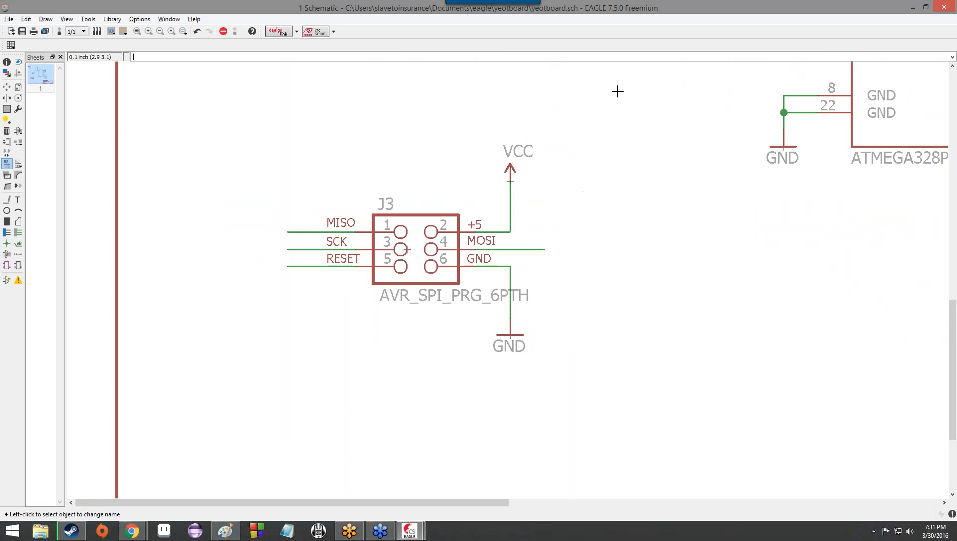
{"action": "scroll", "coordinate": [617, 90], "scroll_direction": "down", "scroll_amount": 3}
{"action": "scroll", "coordinate": [551, 252], "scroll_direction": "up", "scroll_amount": 3}
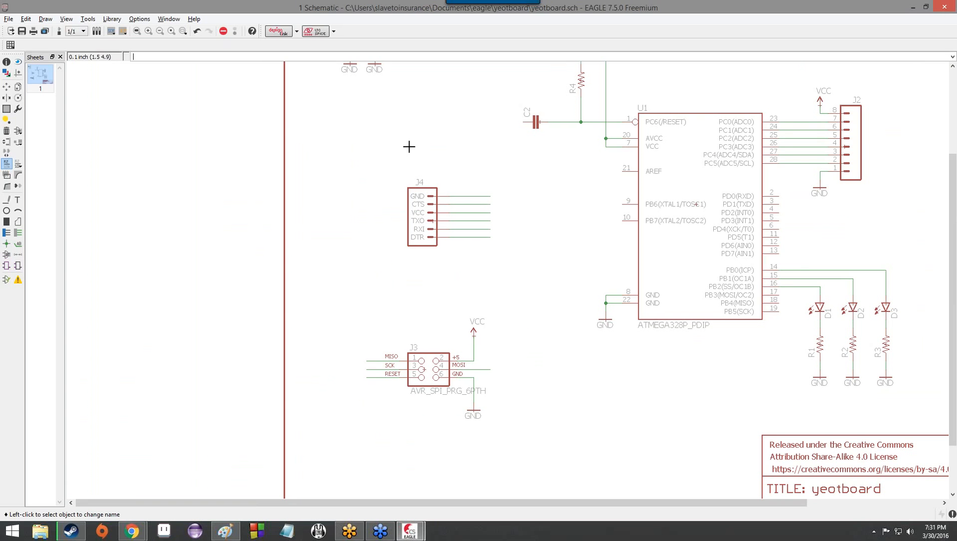
{"action": "scroll", "coordinate": [527, 143], "scroll_direction": "down", "scroll_amount": 2}
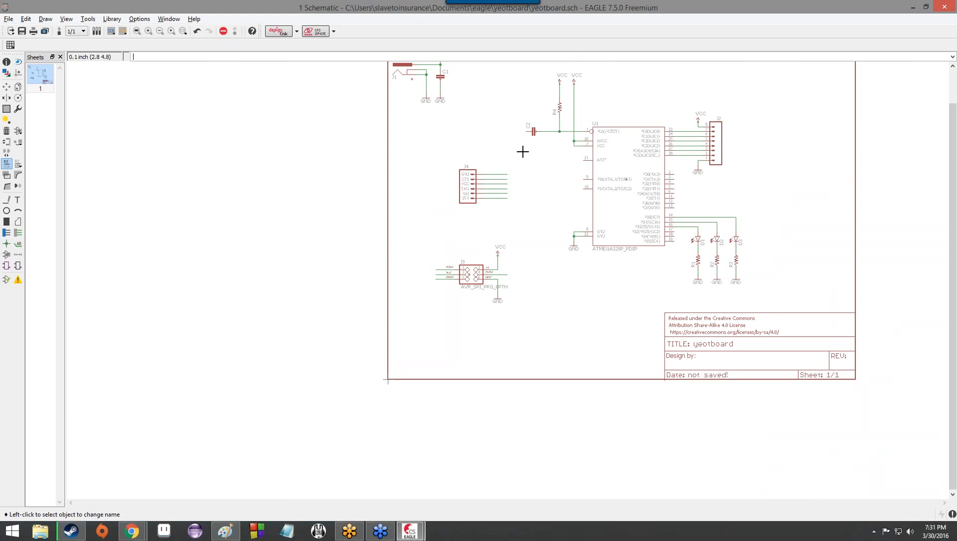
{"action": "scroll", "coordinate": [495, 169], "scroll_direction": "up", "scroll_amount": 2}
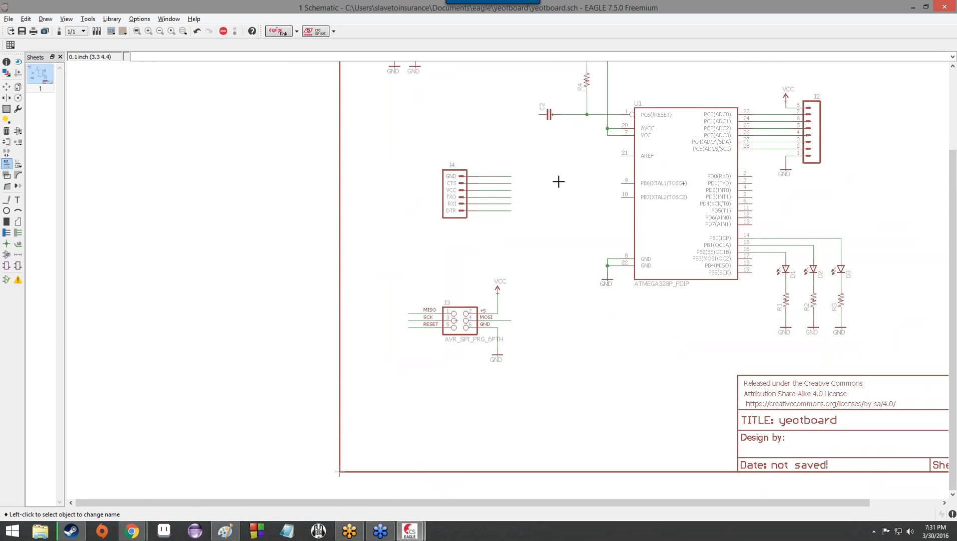
{"action": "scroll", "coordinate": [560, 182], "scroll_direction": "up", "scroll_amount": 1}
{"action": "scroll", "coordinate": [510, 241], "scroll_direction": "up", "scroll_amount": 5}
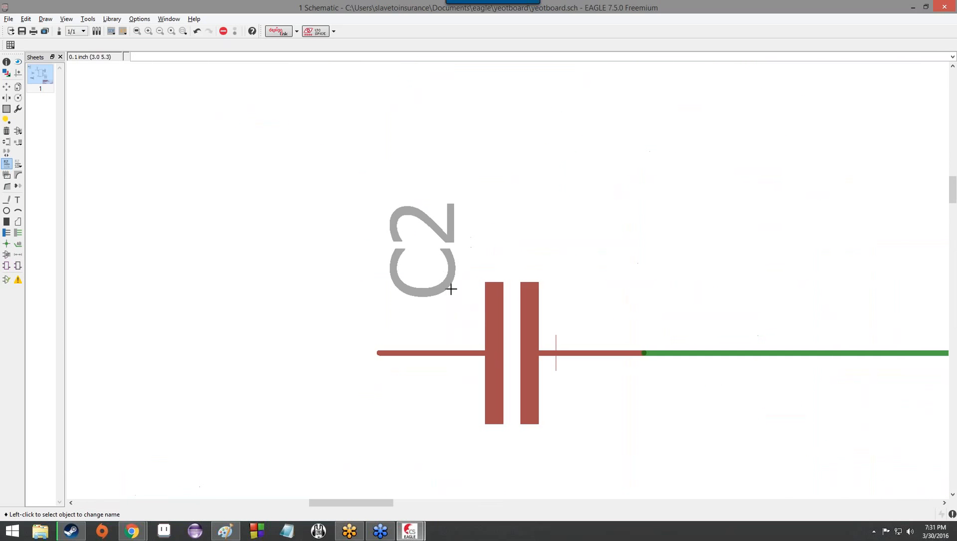
{"action": "scroll", "coordinate": [463, 288], "scroll_direction": "down", "scroll_amount": 3}
{"action": "scroll", "coordinate": [462, 289], "scroll_direction": "down", "scroll_amount": 4}
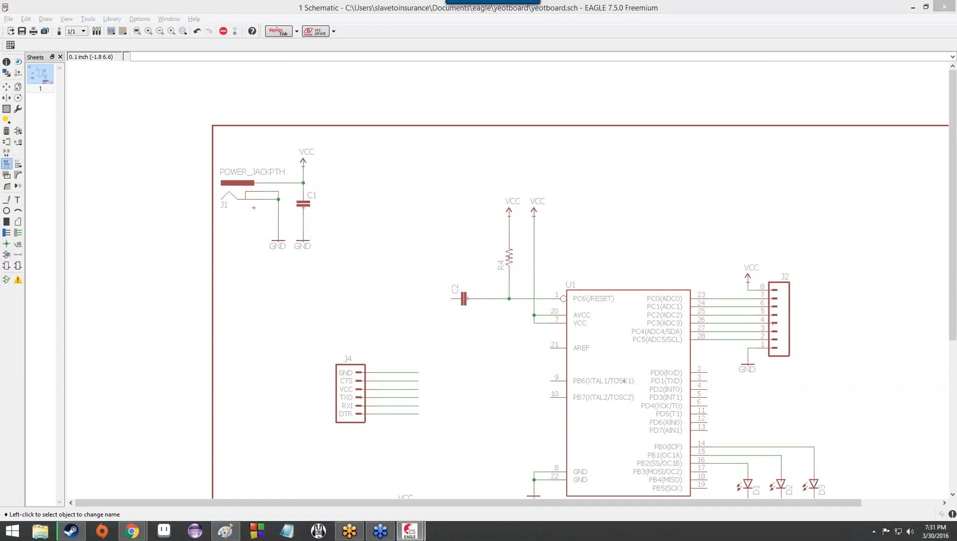
- Draw a horizontal net stub from the unconnected pin of capacitor C2, away from U1
{"action": "left_click", "coordinate": [19, 232]}
{"action": "scroll", "coordinate": [436, 283], "scroll_direction": "up", "scroll_amount": 5}
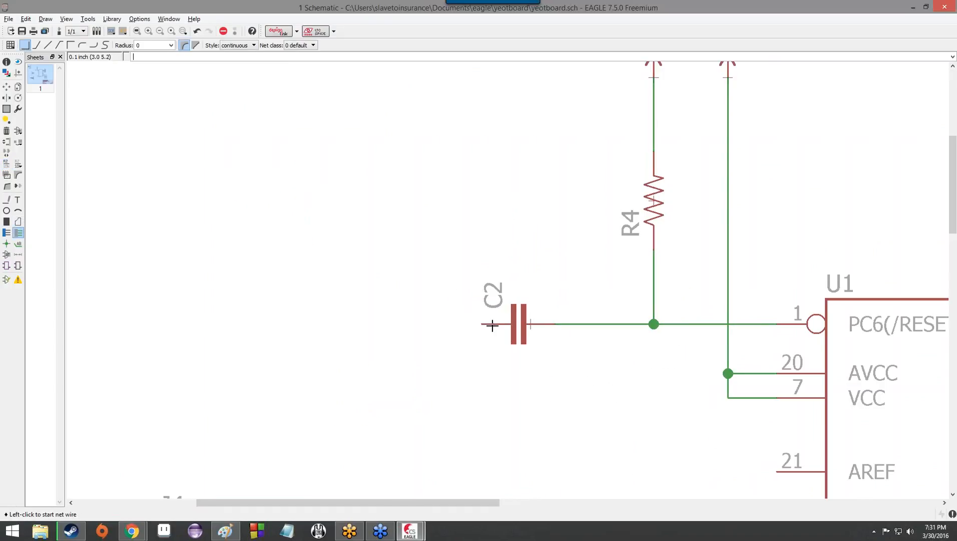
{"action": "left_click", "coordinate": [480, 325]}
{"action": "left_click", "coordinate": [359, 324]}
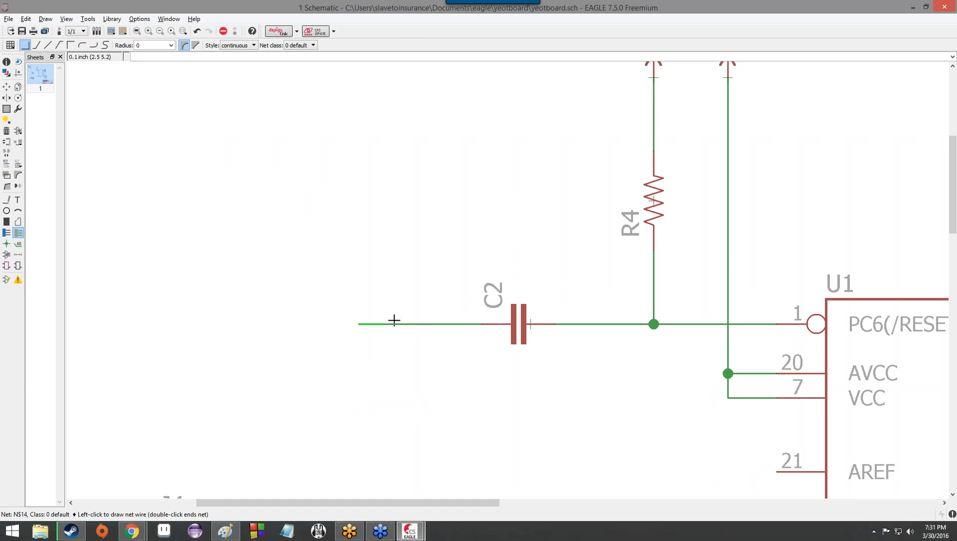
{"action": "key", "text": "Escape"}
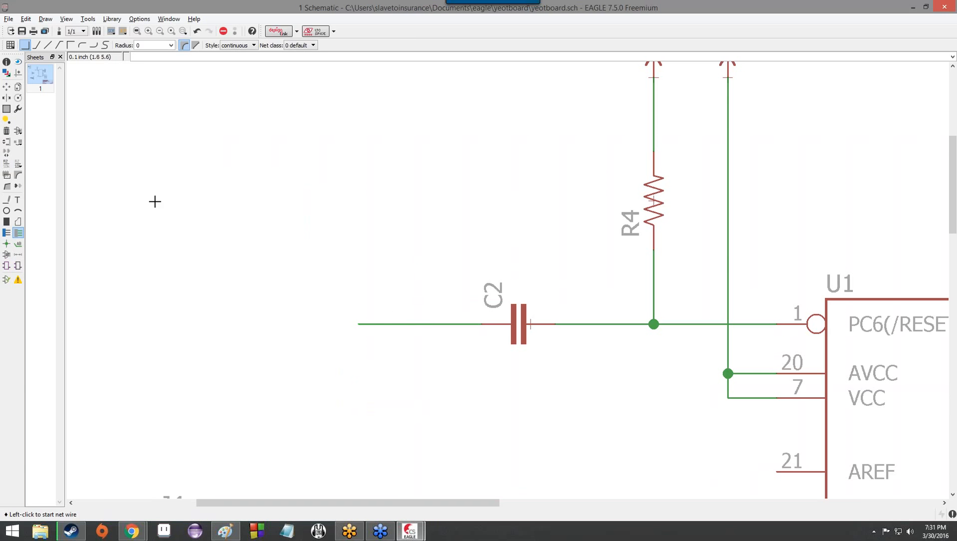
- Name C2's new net stub DTR and connect it to the existing DTR net
{"action": "left_click", "coordinate": [8, 167]}
{"action": "scroll", "coordinate": [384, 324], "scroll_direction": "down", "scroll_amount": 3}
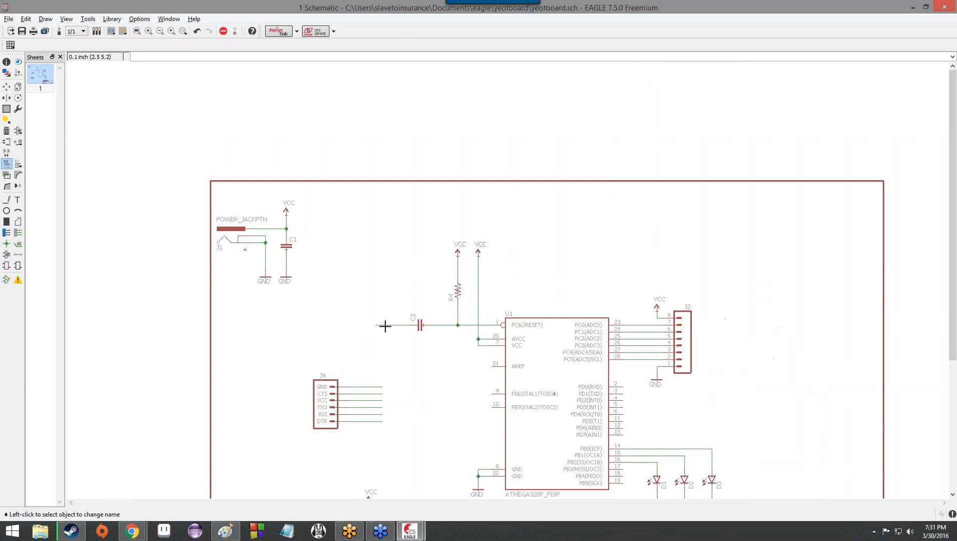
{"action": "scroll", "coordinate": [385, 324], "scroll_direction": "up", "scroll_amount": 2}
{"action": "left_click", "coordinate": [375, 324]}
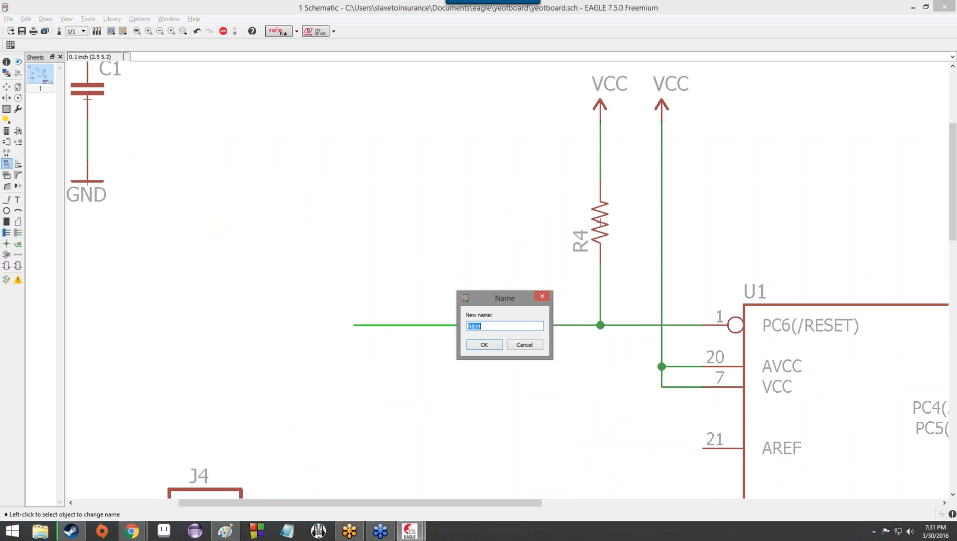
{"action": "type", "text": "DTR"}
{"action": "key", "text": "Return"}
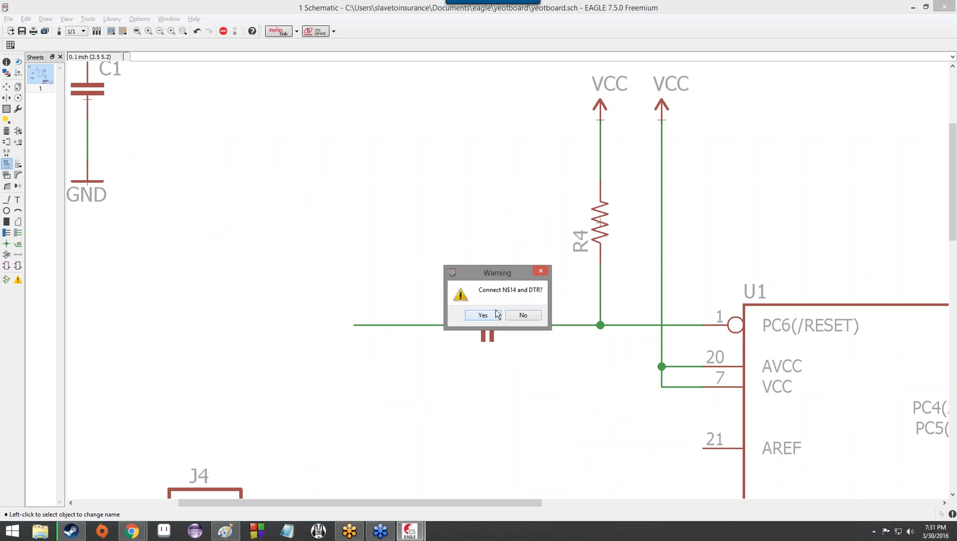
{"action": "left_click", "coordinate": [482, 315]}
- Trace the implied connection from C2's open net end to J4's DTR net with the on-screen annotation pen
{"action": "scroll", "coordinate": [481, 281], "scroll_direction": "down", "scroll_amount": 10}
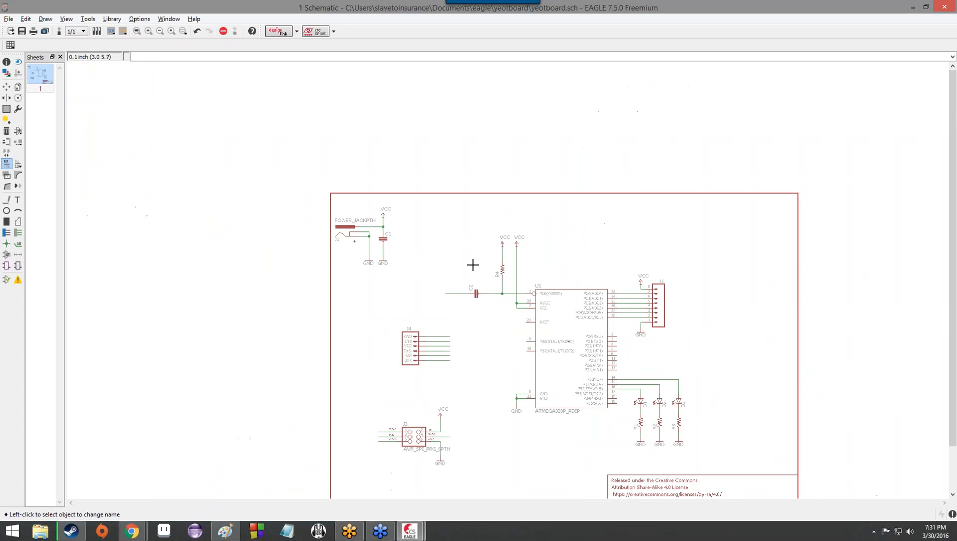
{"action": "scroll", "coordinate": [493, 264], "scroll_direction": "up", "scroll_amount": 4}
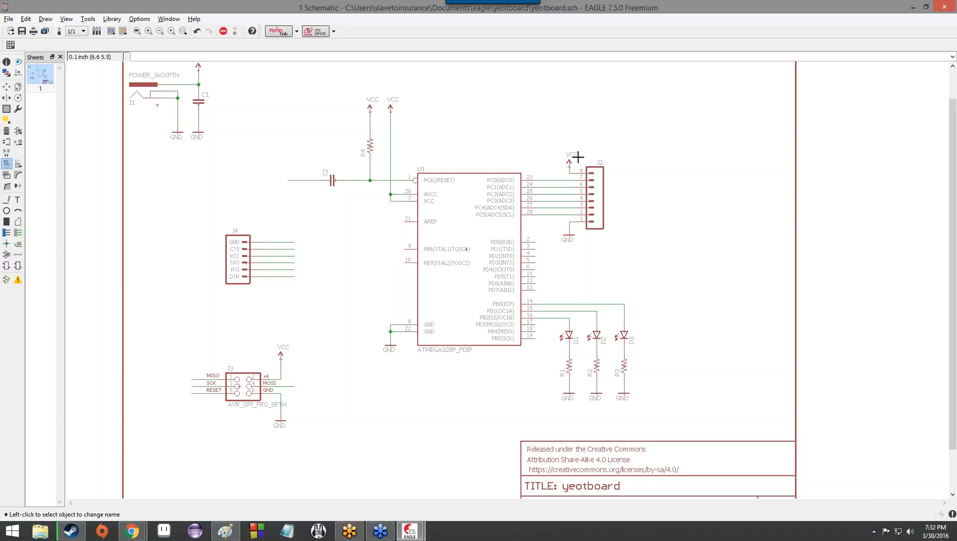
{"action": "left_click", "coordinate": [841, 67]}
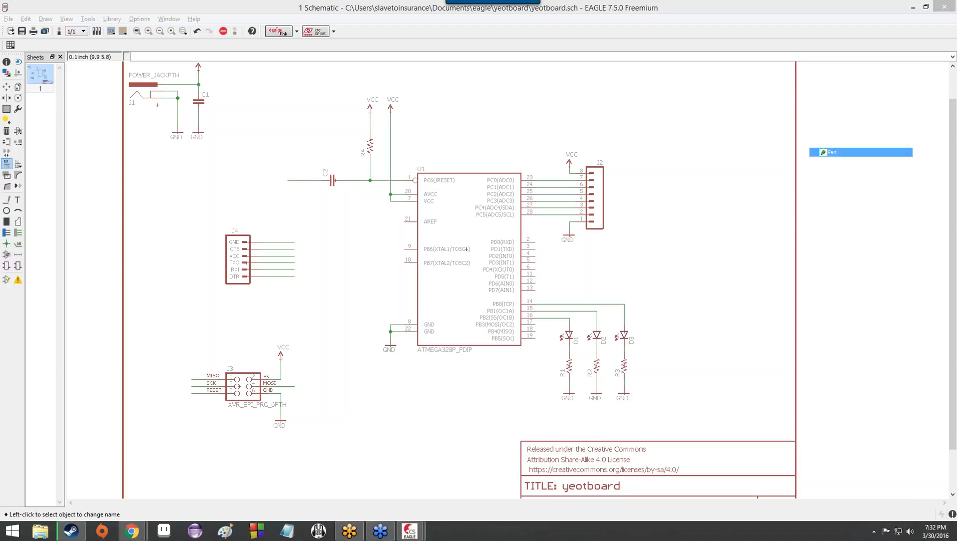
{"action": "left_click", "coordinate": [287, 180]}
{"action": "left_click", "coordinate": [288, 210]}
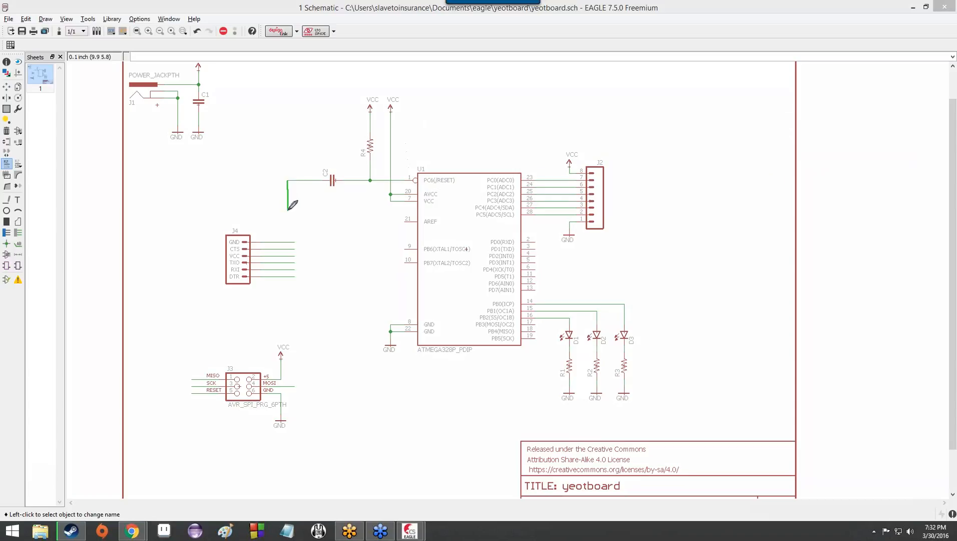
{"action": "left_click", "coordinate": [318, 274]}
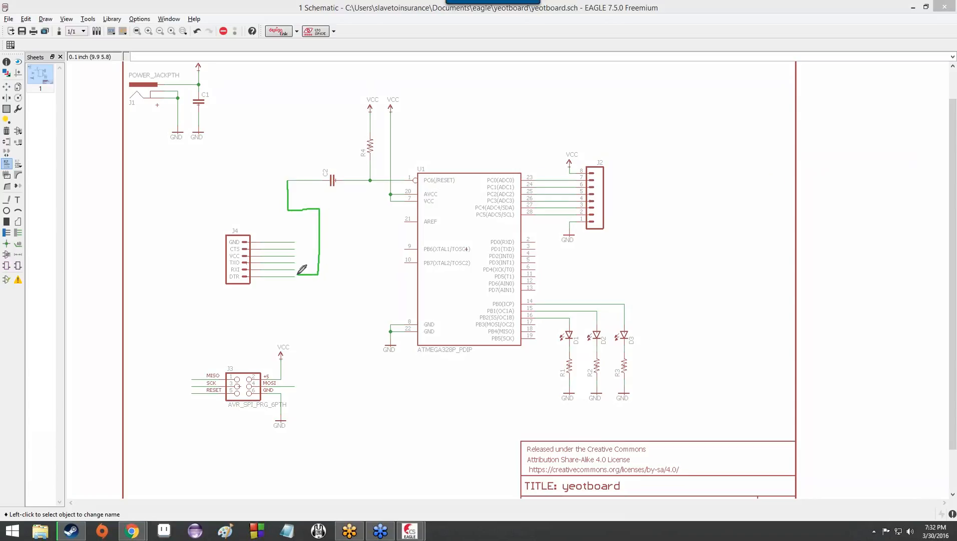
- Clear the pen annotation and rename the net on J4's TXO pin to TX
{"action": "left_click", "coordinate": [262, 278]}
{"action": "left_click", "coordinate": [844, 190]}
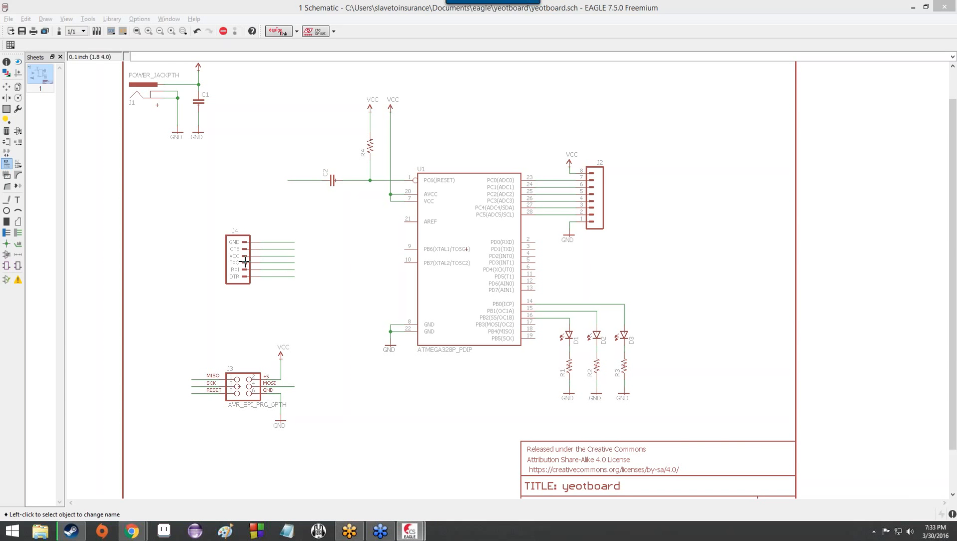
{"action": "scroll", "coordinate": [284, 278], "scroll_direction": "up", "scroll_amount": 5}
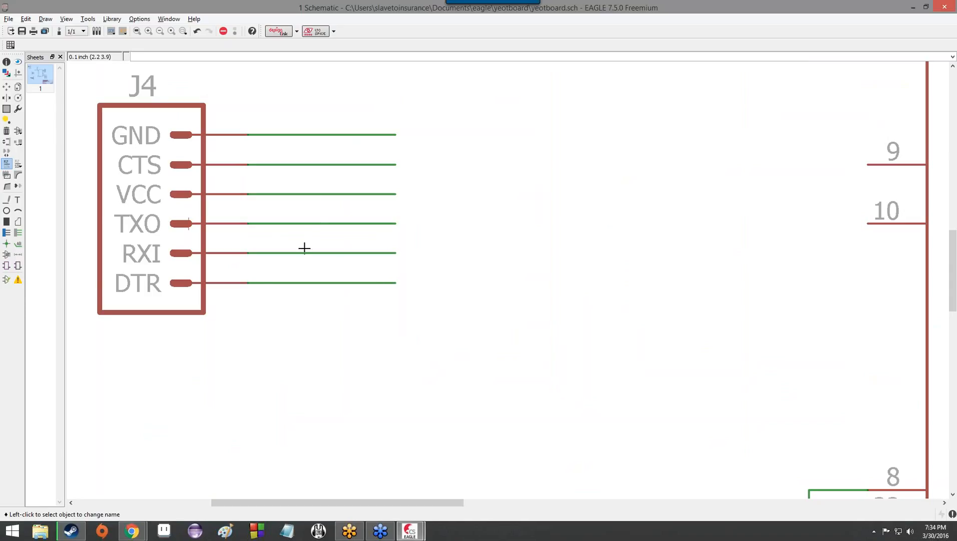
{"action": "left_click", "coordinate": [315, 224]}
{"action": "left_click", "coordinate": [429, 225]}
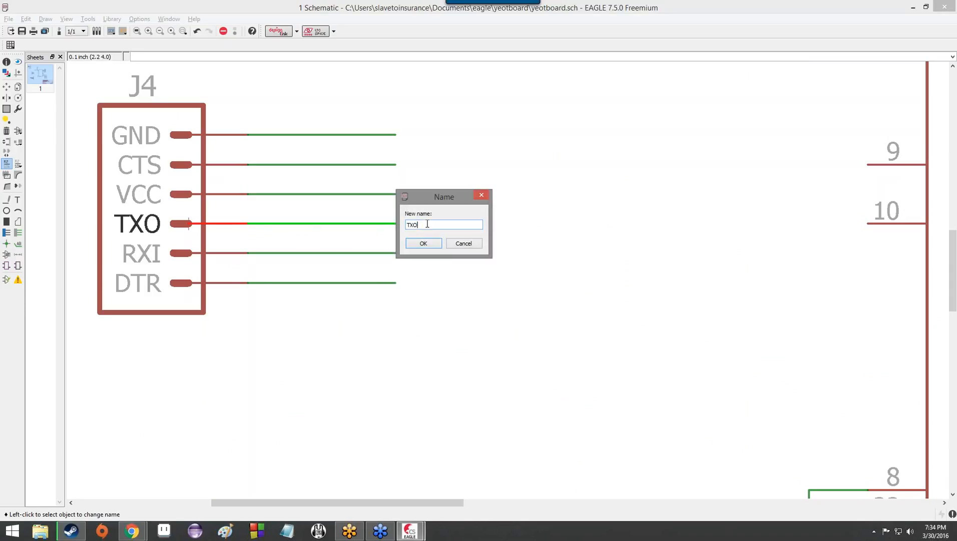
{"action": "key", "text": "BackSpace"}
{"action": "left_click", "coordinate": [423, 243]}
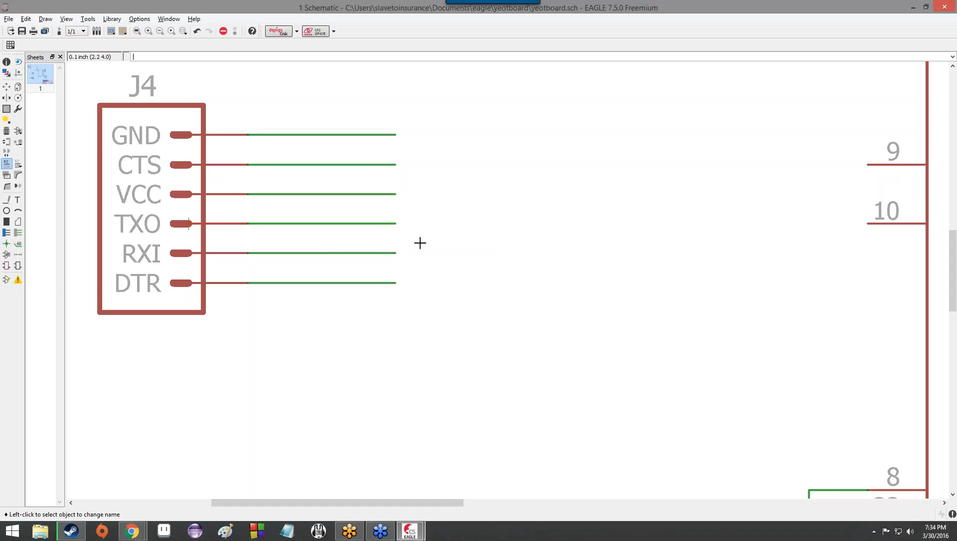
- Rename the net on J4's RXI pin to RX
{"action": "left_click", "coordinate": [322, 253]}
{"action": "left_click", "coordinate": [430, 253]}
{"action": "key", "text": "BackSpace"}
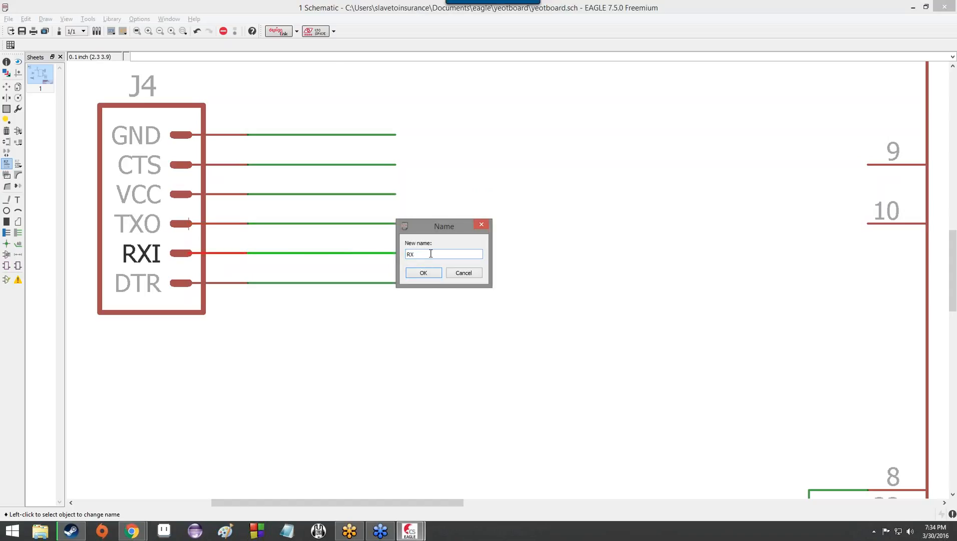
{"action": "key", "text": "Return"}
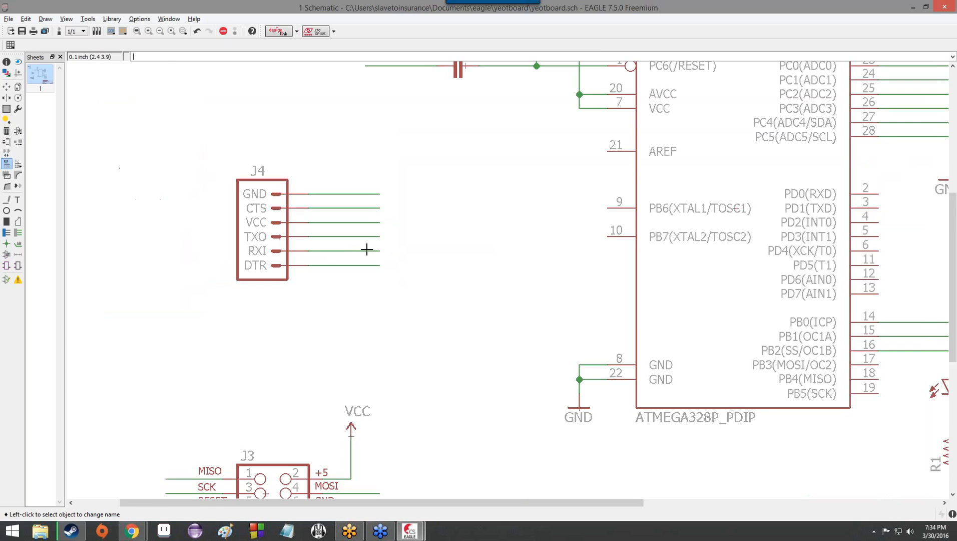
- Draw equal-length horizontal net stubs outward from U1's pins 2, PD0(RXD), and 3, PD1(TXD)
{"action": "scroll", "coordinate": [369, 250], "scroll_direction": "down", "scroll_amount": 2}
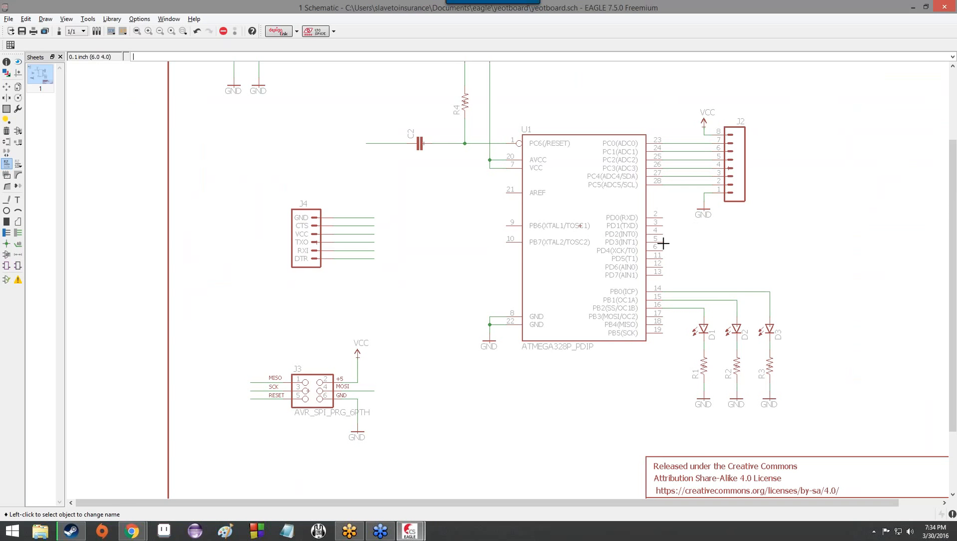
{"action": "scroll", "coordinate": [673, 215], "scroll_direction": "up", "scroll_amount": 5}
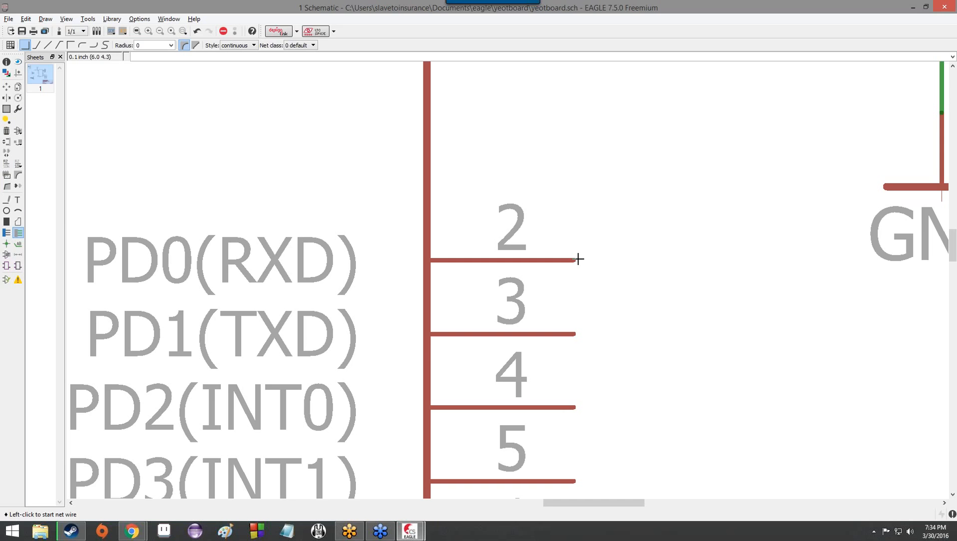
{"action": "scroll", "coordinate": [575, 259], "scroll_direction": "down", "scroll_amount": 3}
{"action": "scroll", "coordinate": [593, 248], "scroll_direction": "up", "scroll_amount": 2}
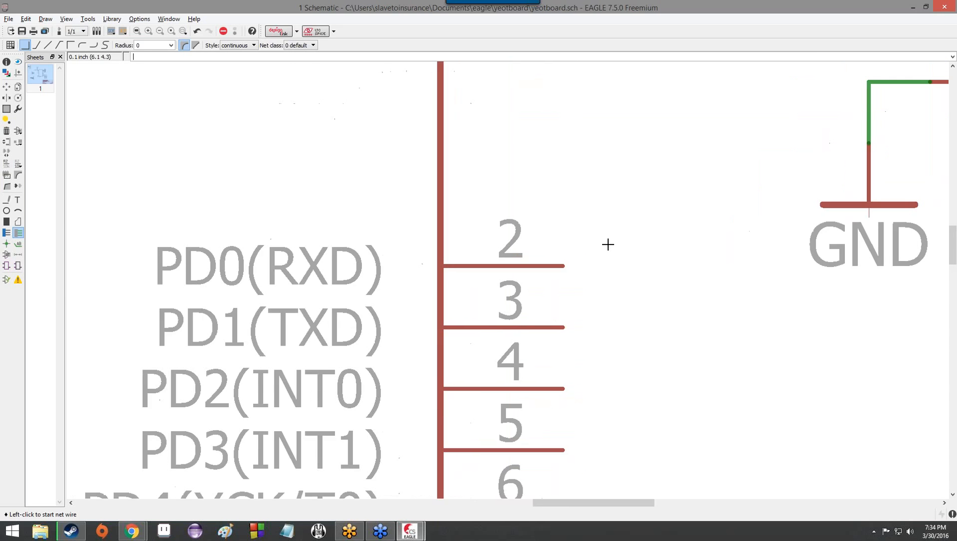
{"action": "scroll", "coordinate": [606, 244], "scroll_direction": "down", "scroll_amount": 1}
{"action": "left_click", "coordinate": [561, 262]}
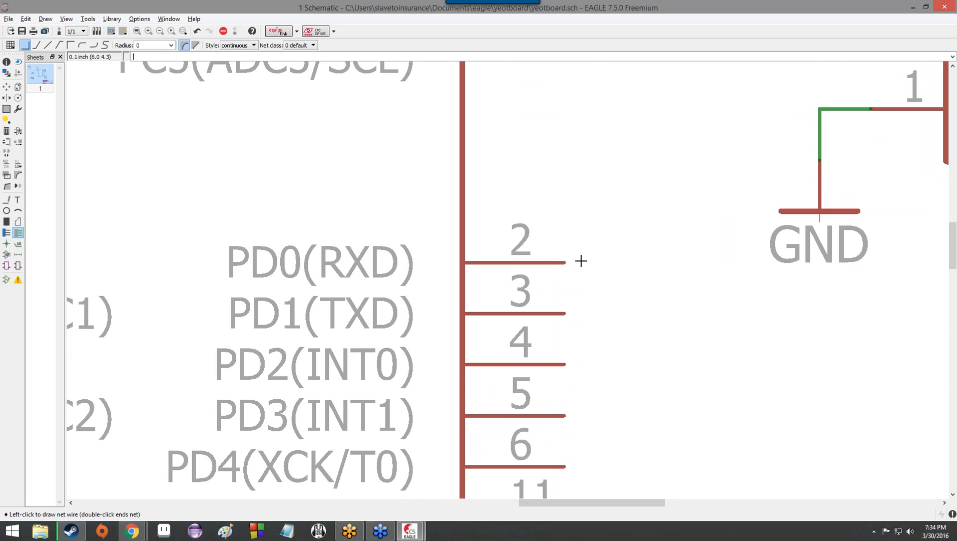
{"action": "double_click", "coordinate": [711, 268]}
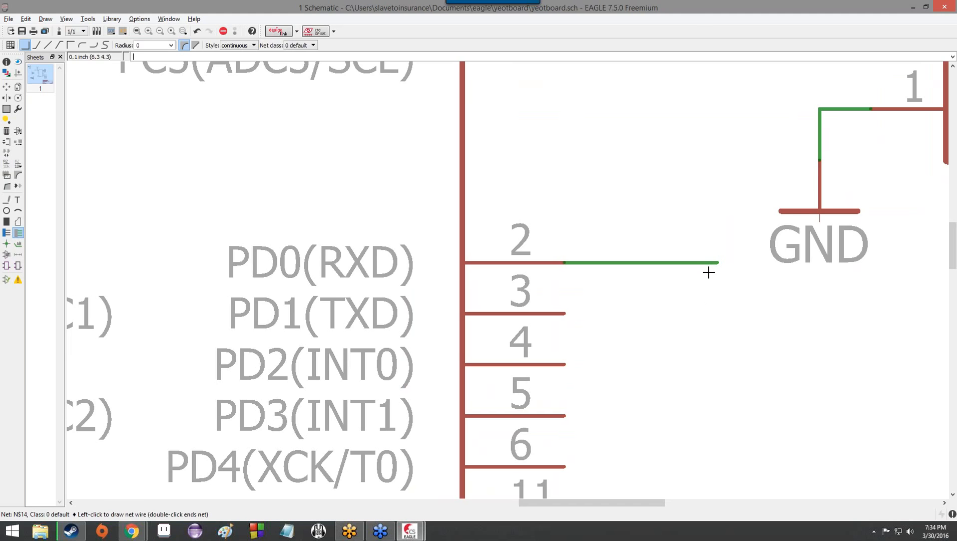
{"action": "left_click", "coordinate": [565, 314]}
{"action": "double_click", "coordinate": [718, 314]}
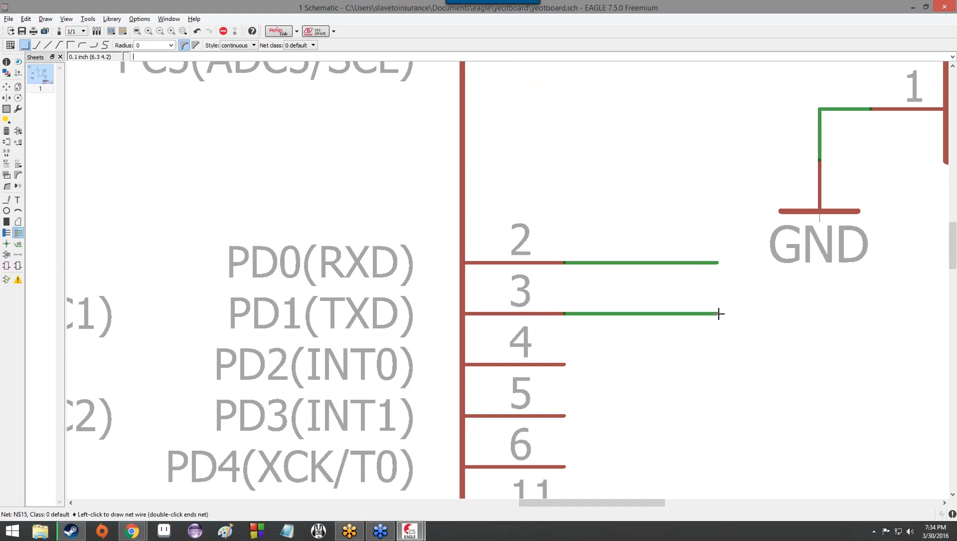
- Name the net stub on U1's PD0(RXD) pin RX and connect it to the existing RX net
{"action": "left_click", "coordinate": [7, 163]}
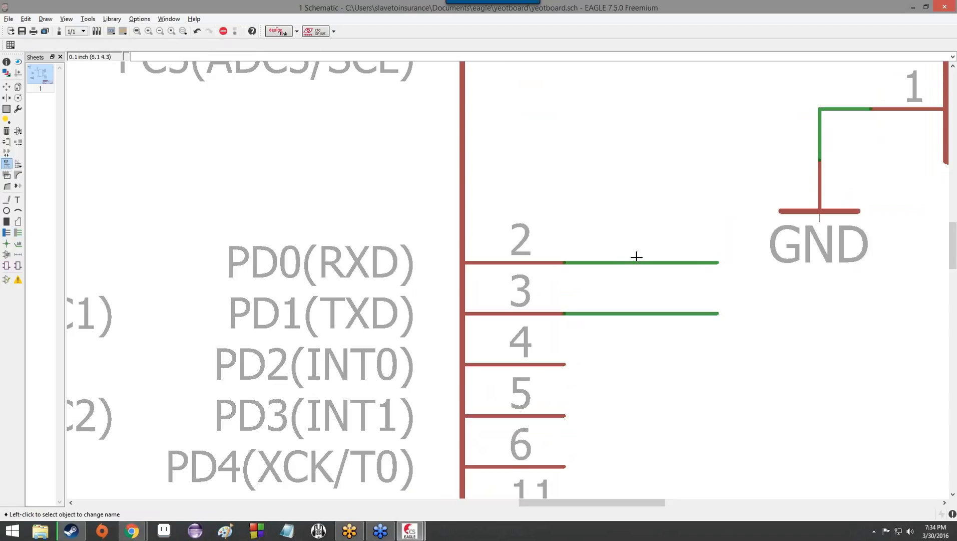
{"action": "left_click", "coordinate": [618, 262]}
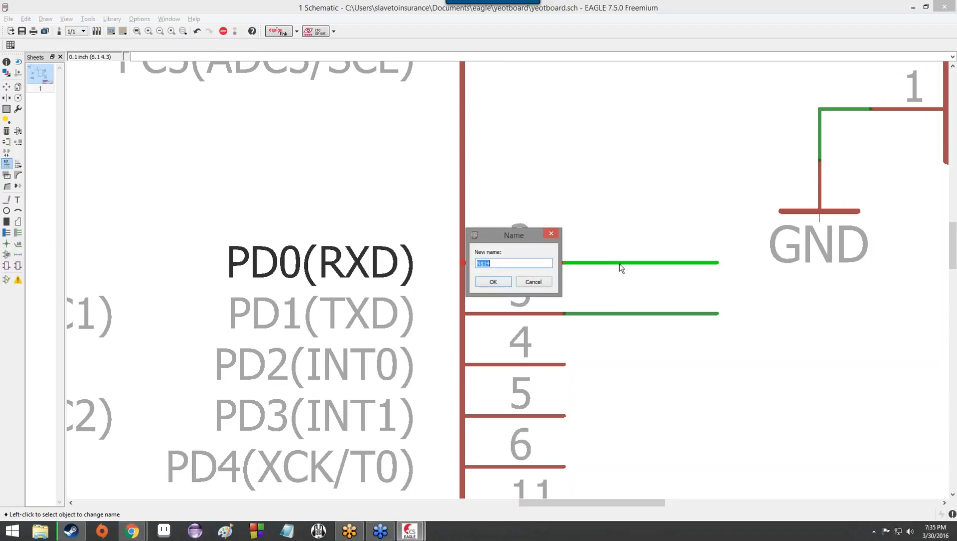
{"action": "type", "text": "RX"}
{"action": "key", "text": "Return"}
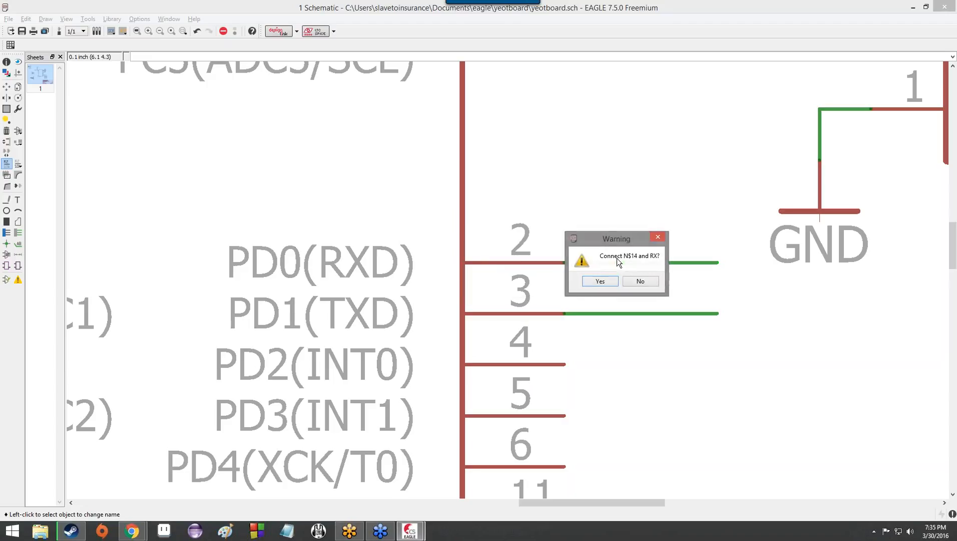
{"action": "key", "text": "Return"}
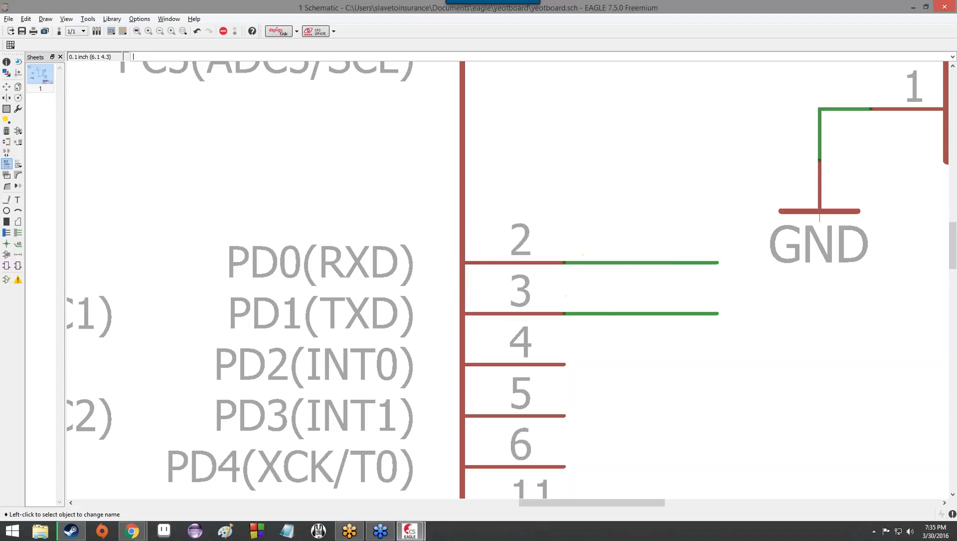
- Name the net stub on U1's PD1(TXD) pin TX and connect it to the existing TX net
{"action": "left_click", "coordinate": [613, 313]}
{"action": "type", "text": "TX"}
{"action": "key", "text": "Return"}
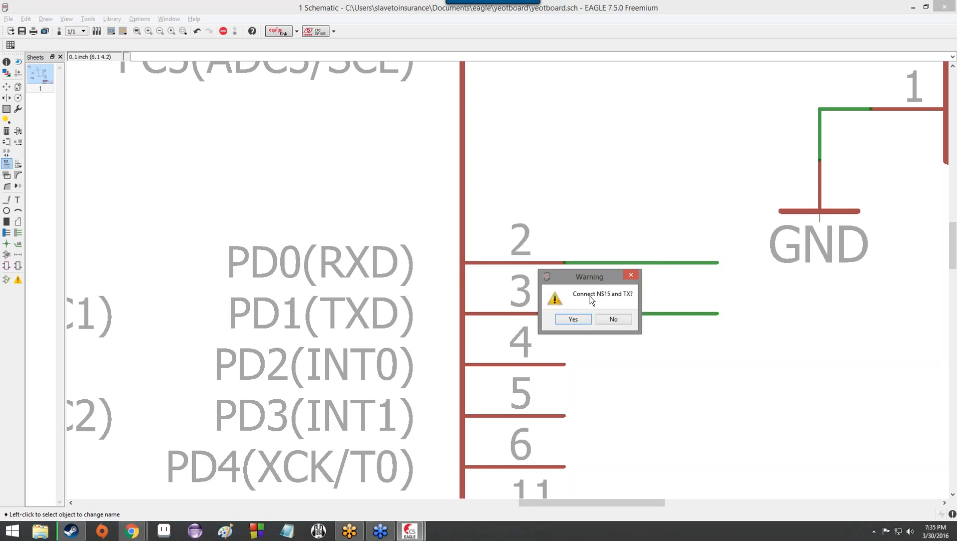
{"action": "left_click", "coordinate": [574, 318]}
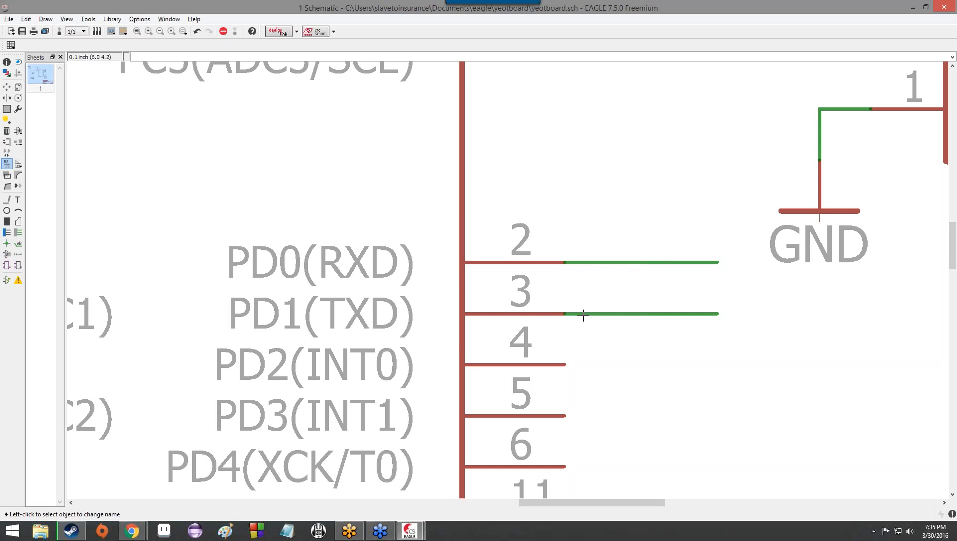
- Examine programming connector J3's signal names and locate the matching MOSI, MISO and SCK pins on U1
{"action": "scroll", "coordinate": [588, 297], "scroll_direction": "down", "scroll_amount": 4}
{"action": "scroll", "coordinate": [588, 297], "scroll_direction": "down", "scroll_amount": 2}
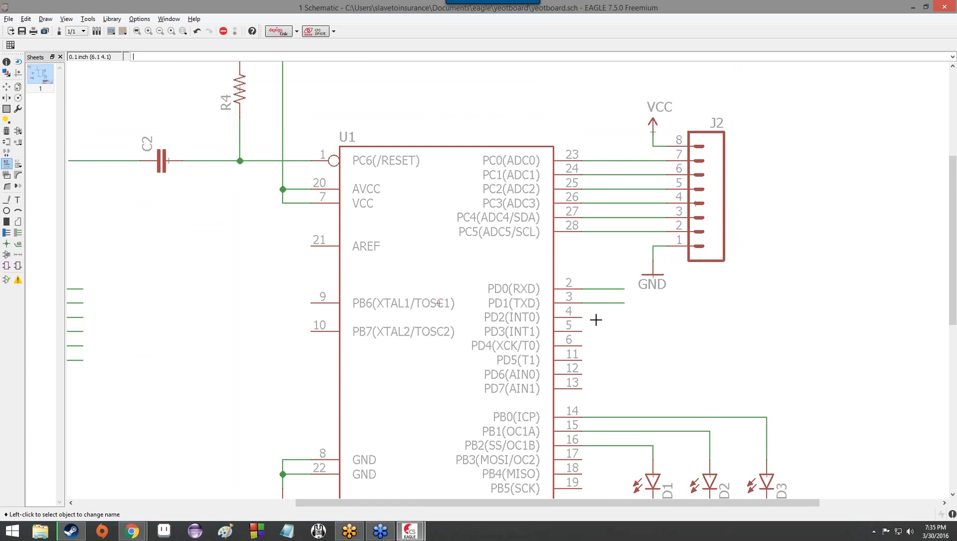
{"action": "scroll", "coordinate": [576, 325], "scroll_direction": "down", "scroll_amount": 3}
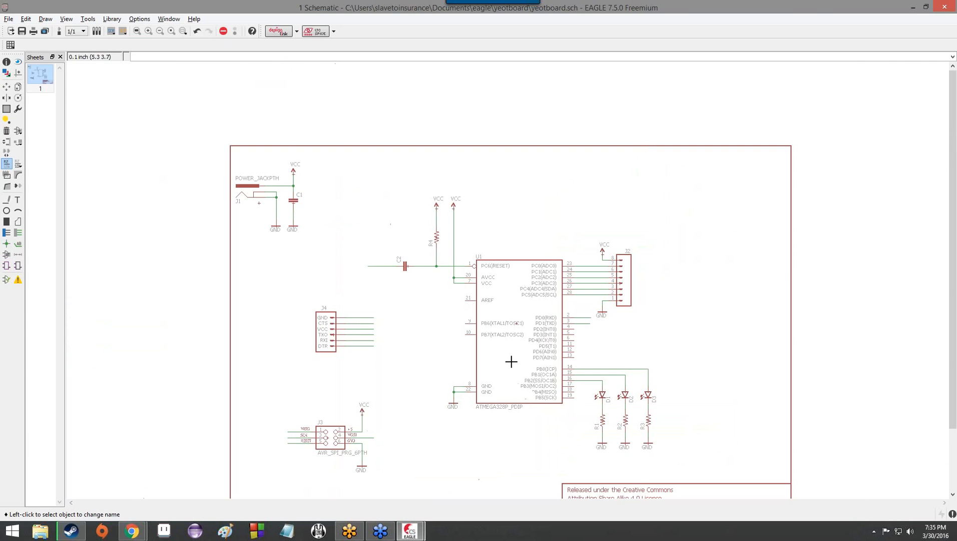
{"action": "scroll", "coordinate": [306, 452], "scroll_direction": "up", "scroll_amount": 6}
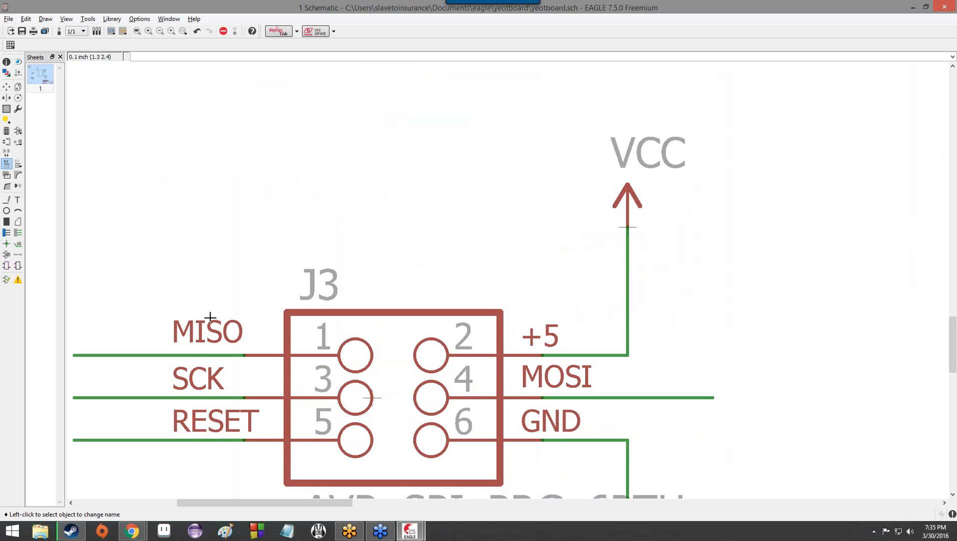
{"action": "scroll", "coordinate": [164, 348], "scroll_direction": "down", "scroll_amount": 1}
{"action": "scroll", "coordinate": [673, 294], "scroll_direction": "down", "scroll_amount": 6}
{"action": "scroll", "coordinate": [660, 298], "scroll_direction": "up", "scroll_amount": 1}
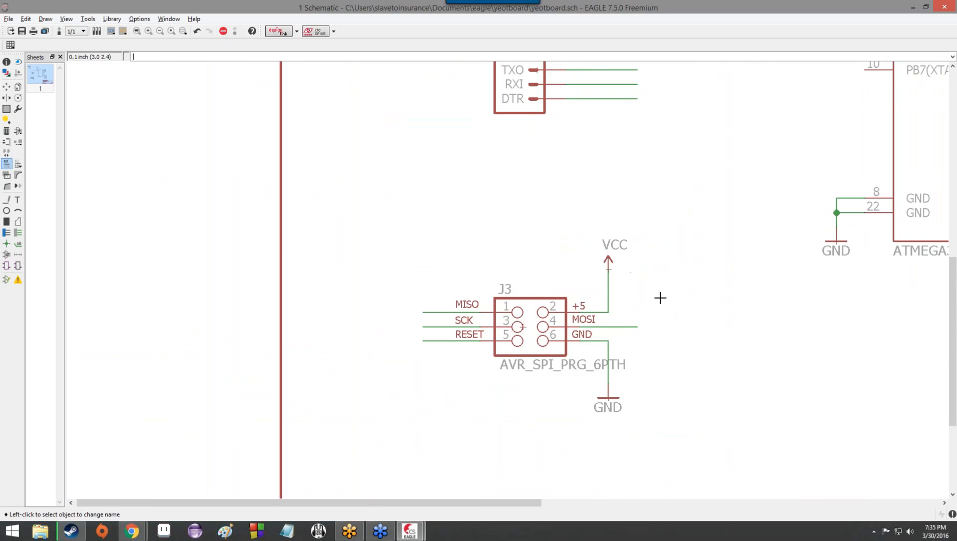
{"action": "scroll", "coordinate": [665, 296], "scroll_direction": "up", "scroll_amount": 3}
{"action": "middle_click_drag", "start_coordinate": [710, 291], "coordinate": [185, 358]}
{"action": "middle_click_drag", "start_coordinate": [591, 308], "coordinate": [294, 390]}
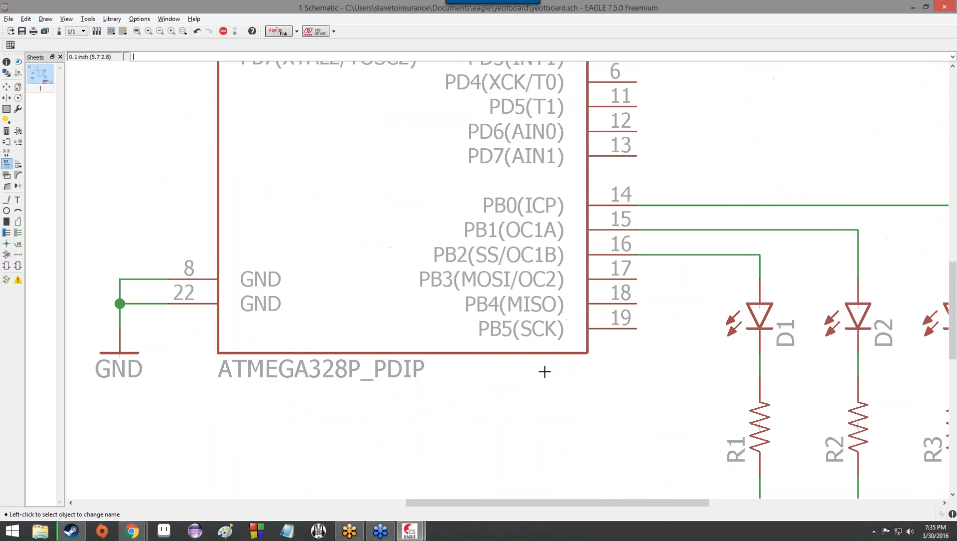
{"action": "scroll", "coordinate": [520, 375], "scroll_direction": "up", "scroll_amount": 4}
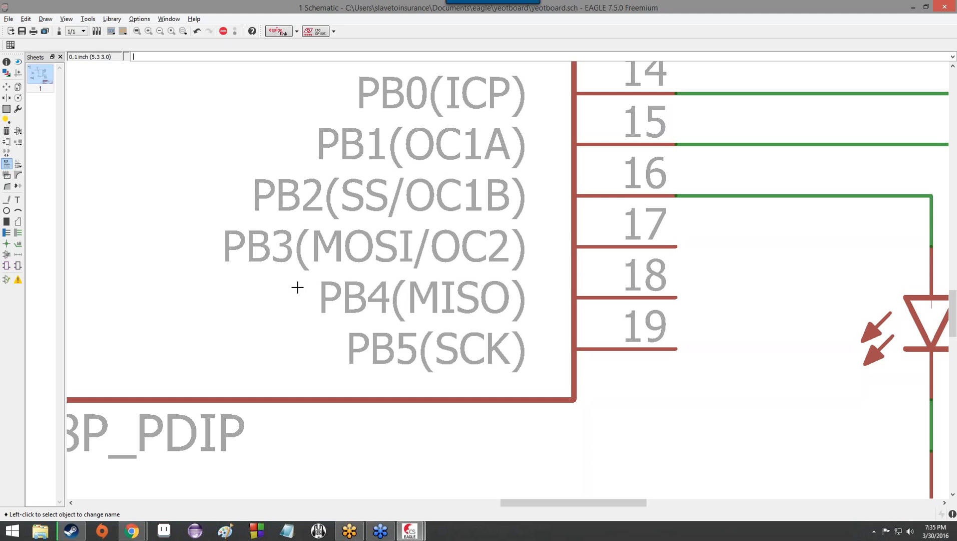
- Draw equal-length horizontal net stubs from U1's pins 17, 18 and 19 (MOSI, MISO and SCK), ending short of D1
{"action": "left_click", "coordinate": [19, 232]}
{"action": "scroll", "coordinate": [681, 246], "scroll_direction": "down", "scroll_amount": 1}
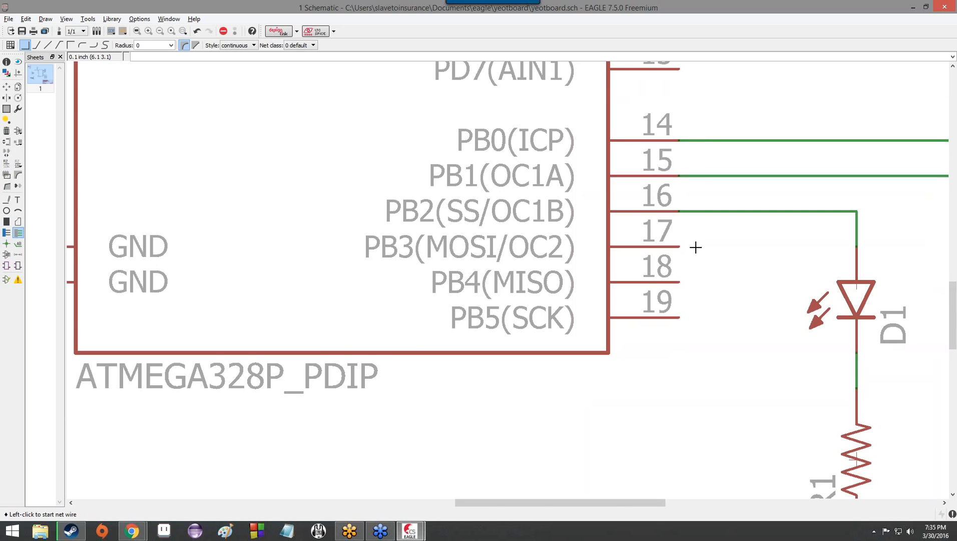
{"action": "scroll", "coordinate": [695, 247], "scroll_direction": "up", "scroll_amount": 1}
{"action": "left_click", "coordinate": [422, 268]}
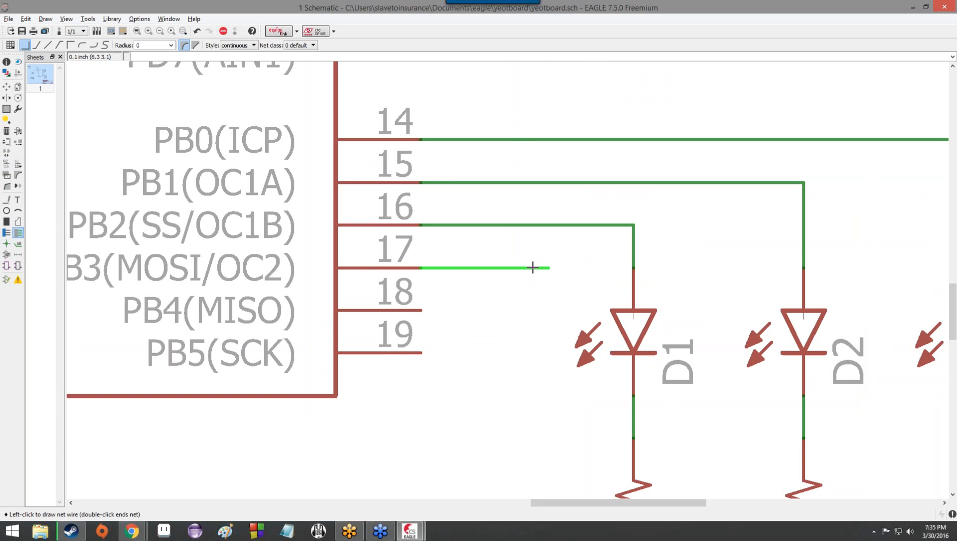
{"action": "double_click", "coordinate": [533, 267]}
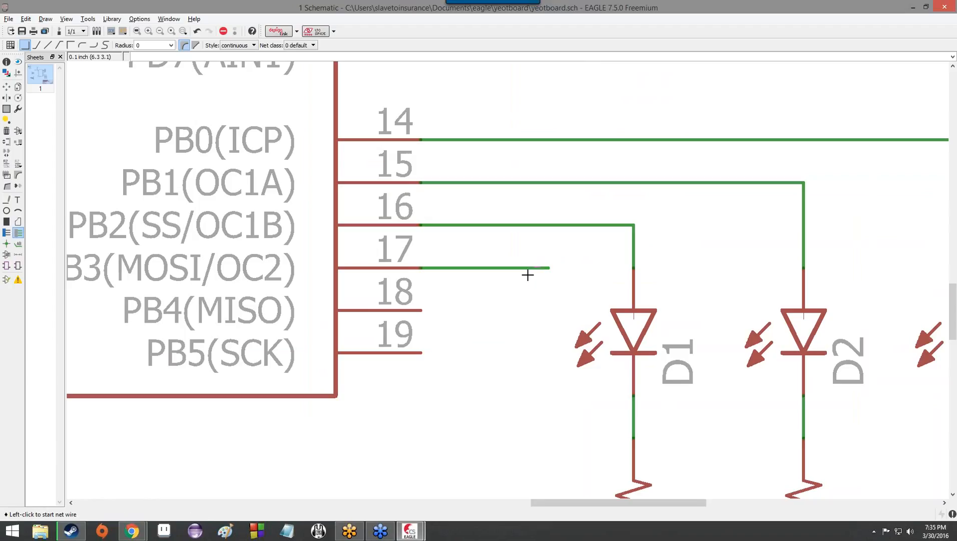
{"action": "left_click", "coordinate": [421, 311]}
{"action": "double_click", "coordinate": [549, 311]}
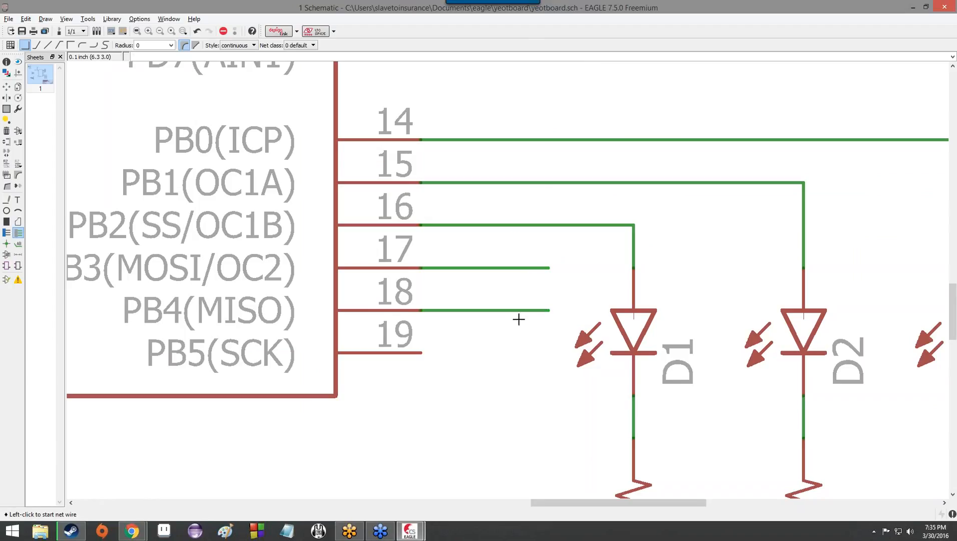
{"action": "left_click", "coordinate": [421, 353]}
{"action": "double_click", "coordinate": [549, 353]}
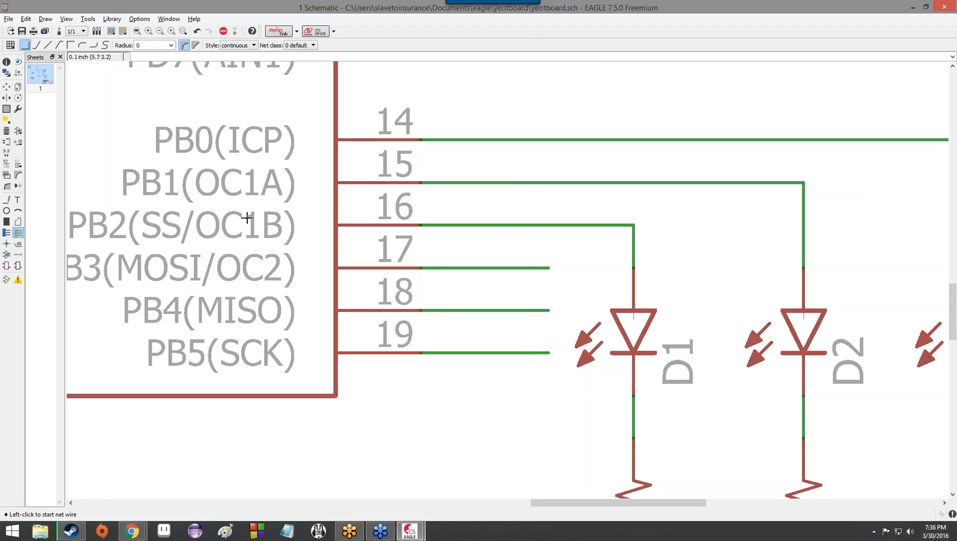
- Name the net stub on U1's pin 17 MOSI and connect it to the existing MOSI net
{"action": "left_click", "coordinate": [6, 163]}
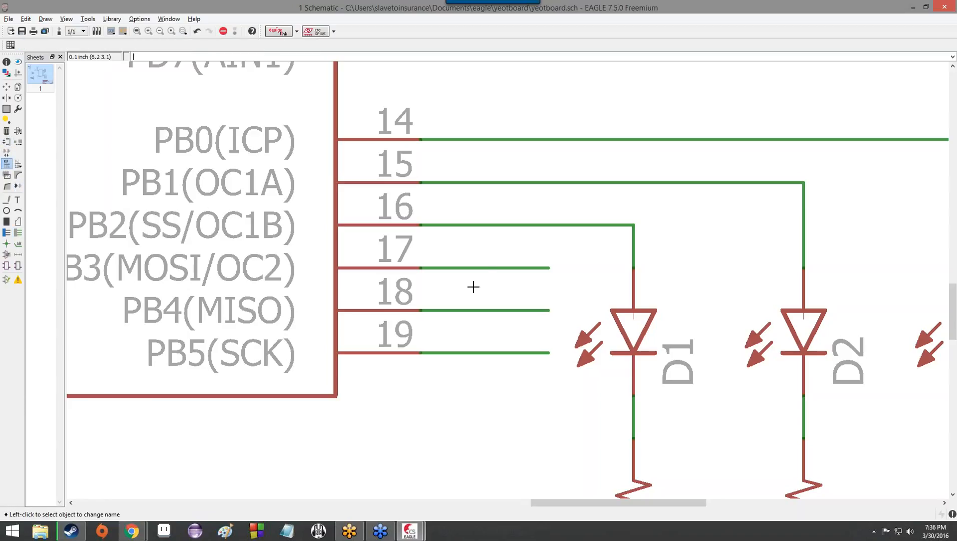
{"action": "left_click", "coordinate": [480, 268]}
{"action": "type", "text": "MOSI"}
{"action": "key", "text": "Return"}
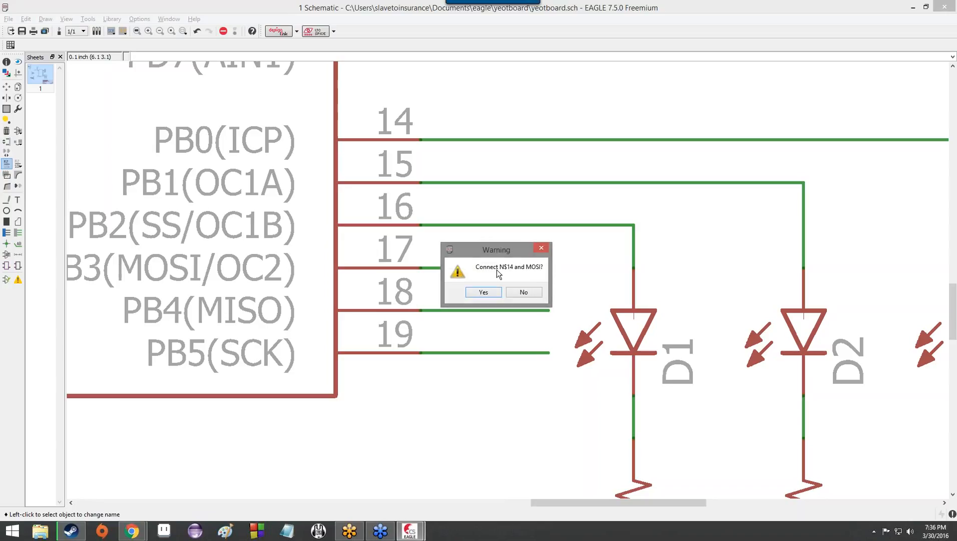
{"action": "left_click", "coordinate": [483, 291]}
- Name the net stub on U1's pin 18 MISO and connect it to the existing MISO net
{"action": "left_click", "coordinate": [487, 310]}
{"action": "type", "text": "MISO"}
{"action": "key", "text": "Return"}
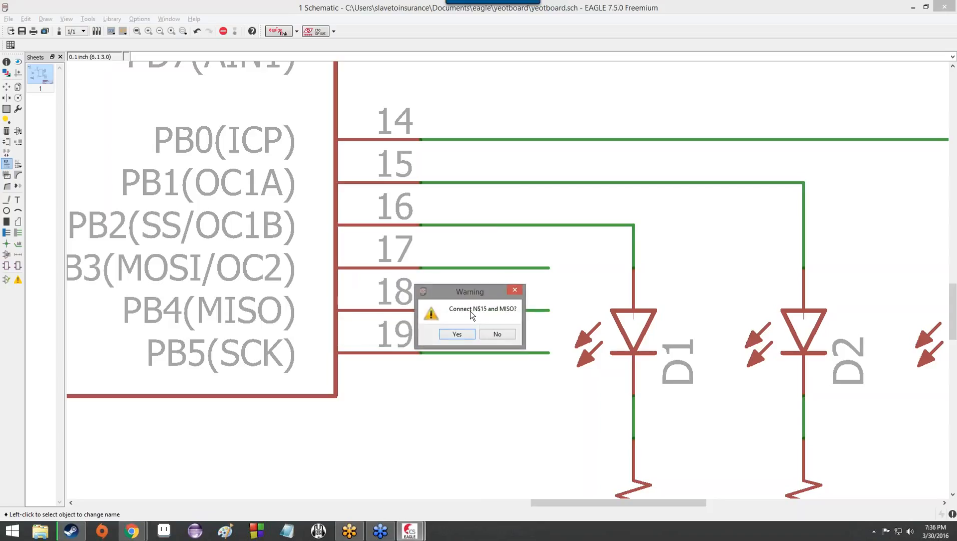
{"action": "left_click", "coordinate": [457, 333]}
- Name the net stub on U1's pin 19 SCK and connect it to the existing SCK net
{"action": "left_click", "coordinate": [473, 352]}
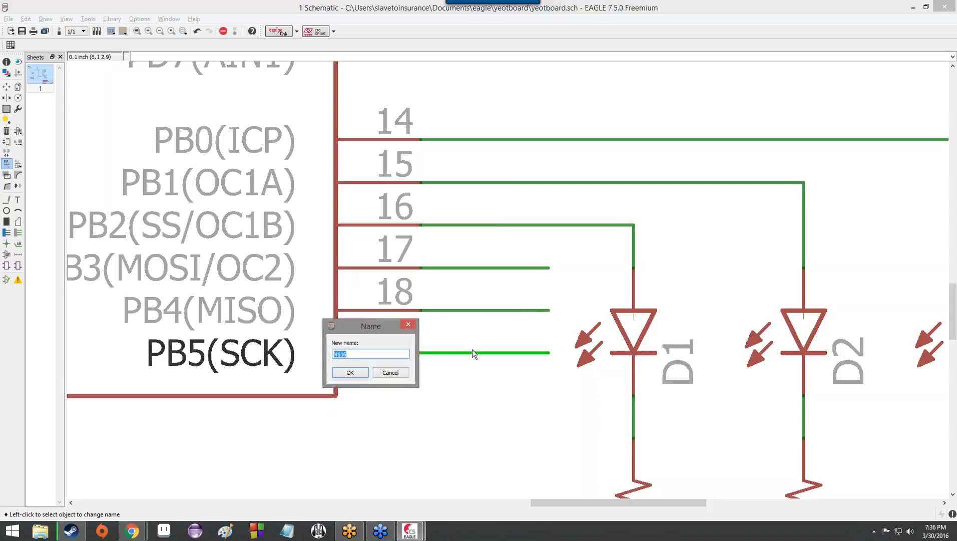
{"action": "type", "text": "SCK"}
{"action": "key", "text": "Return"}
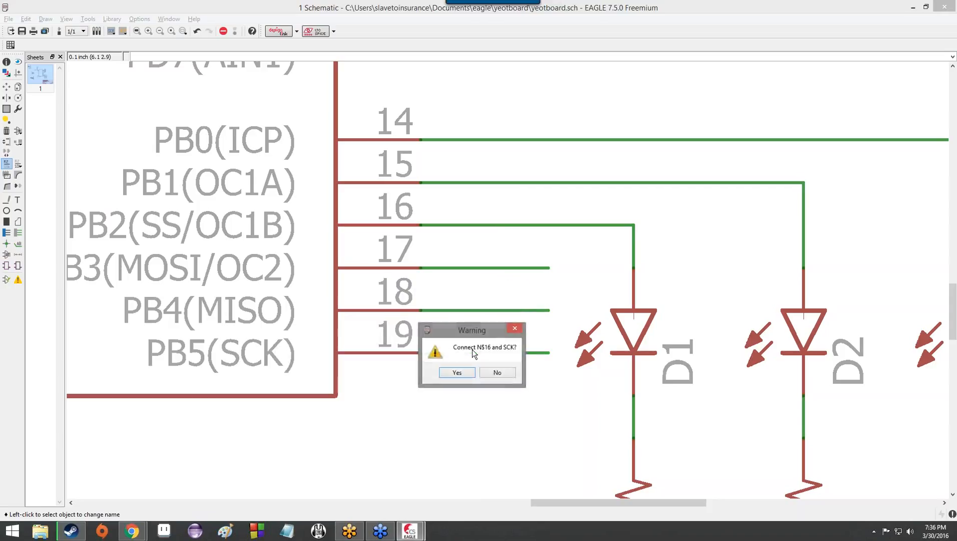
{"action": "left_click", "coordinate": [470, 373]}
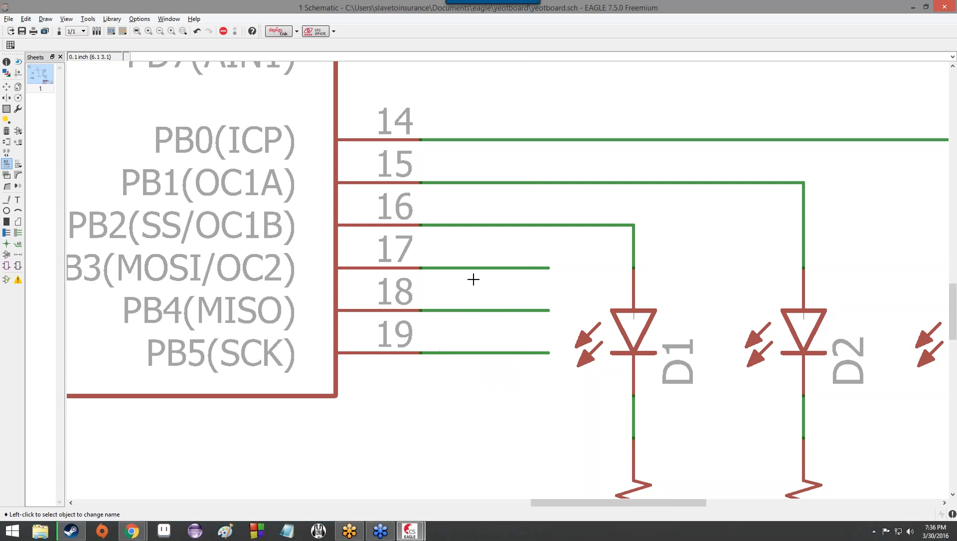
- Examine the net stubs on U1's serial pins 2 and 3 and SPI pins 17, 18 and 19
{"action": "scroll", "coordinate": [473, 279], "scroll_direction": "down", "scroll_amount": 8}
{"action": "scroll", "coordinate": [519, 294], "scroll_direction": "up", "scroll_amount": 1}
{"action": "scroll", "coordinate": [519, 294], "scroll_direction": "down", "scroll_amount": 3}
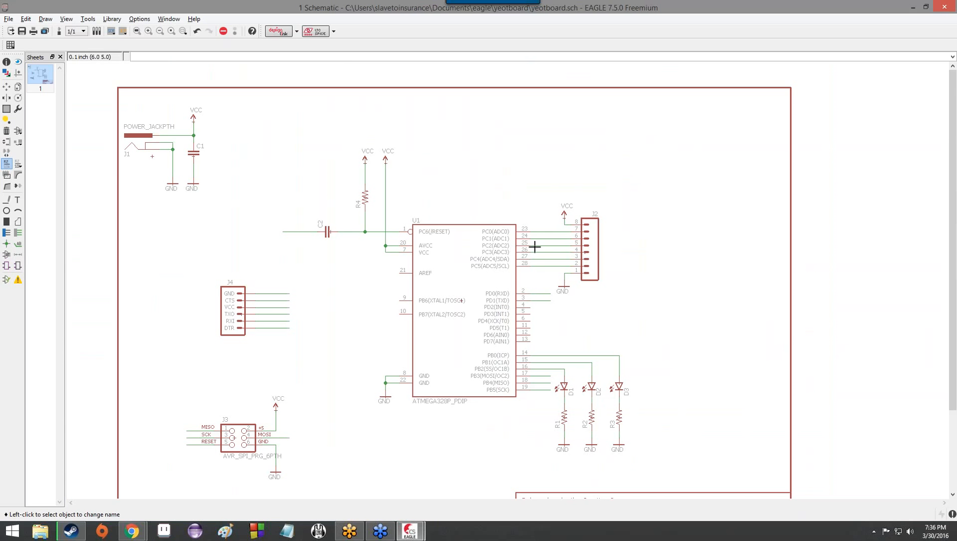
{"action": "scroll", "coordinate": [544, 283], "scroll_direction": "up", "scroll_amount": 1}
{"action": "scroll", "coordinate": [544, 283], "scroll_direction": "up", "scroll_amount": 10}
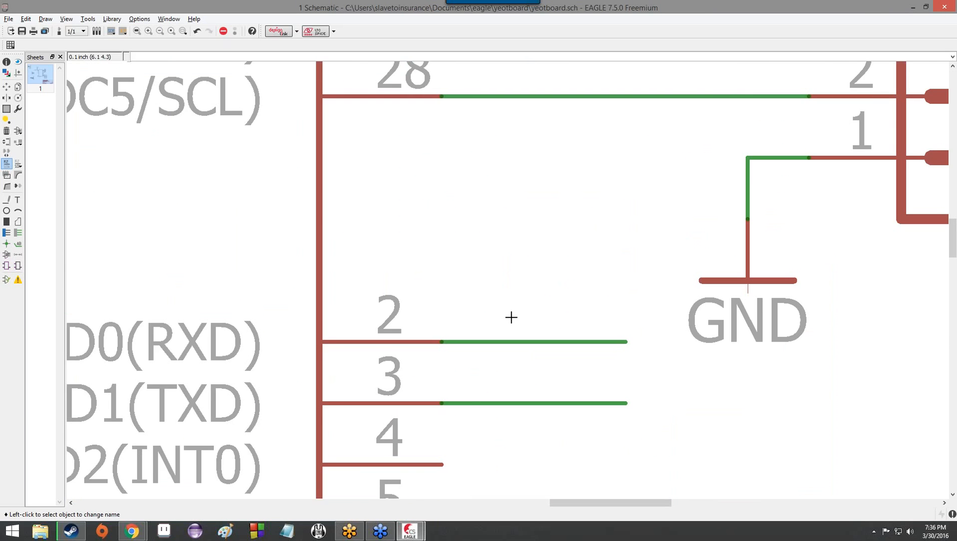
{"action": "scroll", "coordinate": [511, 317], "scroll_direction": "down", "scroll_amount": 3}
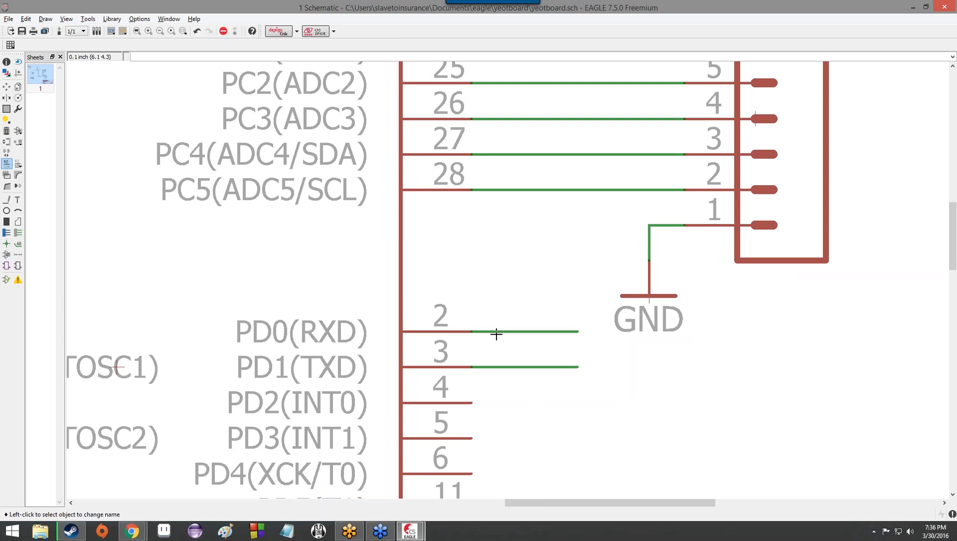
{"action": "scroll", "coordinate": [541, 445], "scroll_direction": "down", "scroll_amount": 6}
{"action": "scroll", "coordinate": [527, 401], "scroll_direction": "up", "scroll_amount": 1}
{"action": "middle_click_drag", "start_coordinate": [532, 358], "coordinate": [536, 184]}
{"action": "scroll", "coordinate": [561, 352], "scroll_direction": "up", "scroll_amount": 2}
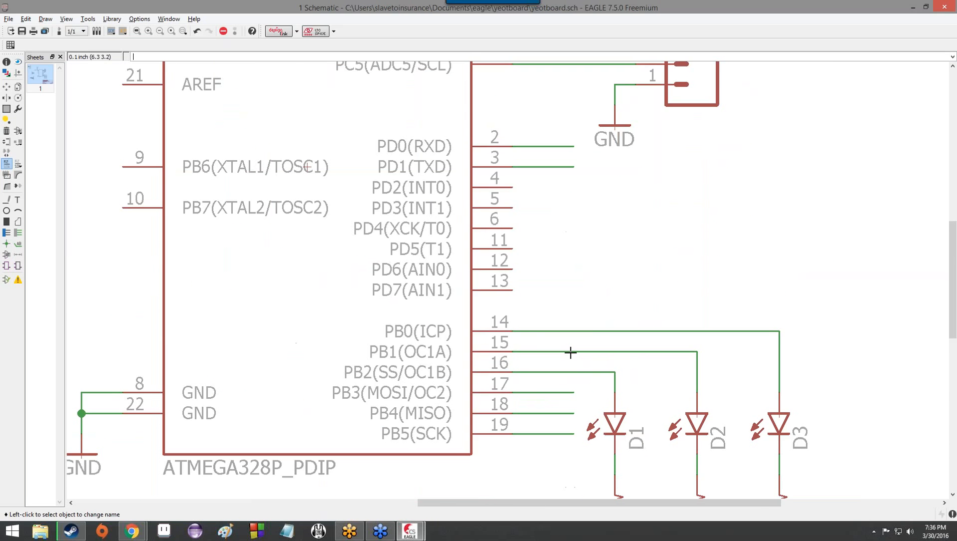
{"action": "scroll", "coordinate": [569, 354], "scroll_direction": "up", "scroll_amount": 1}
{"action": "middle_click_drag", "start_coordinate": [528, 395], "coordinate": [497, 263]}
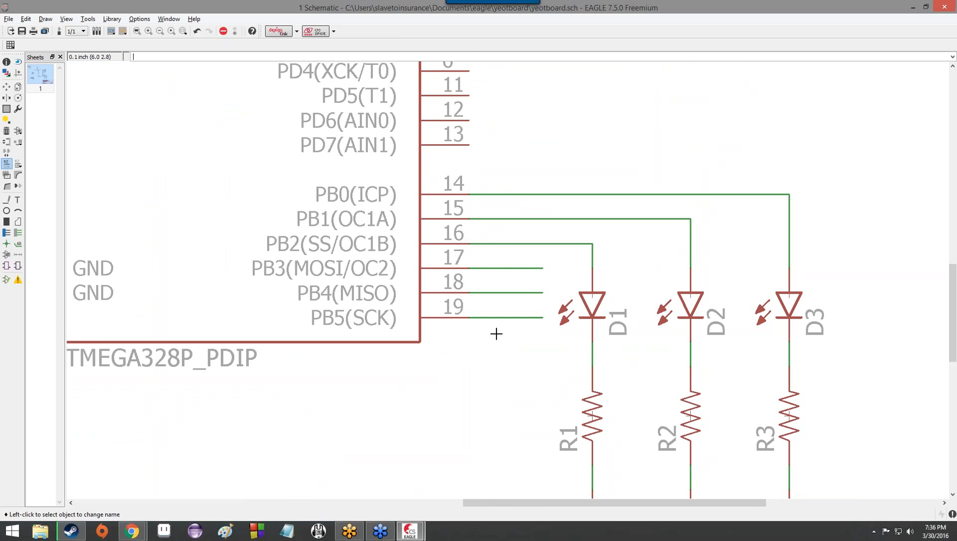
{"action": "scroll", "coordinate": [498, 274], "scroll_direction": "up", "scroll_amount": 3}
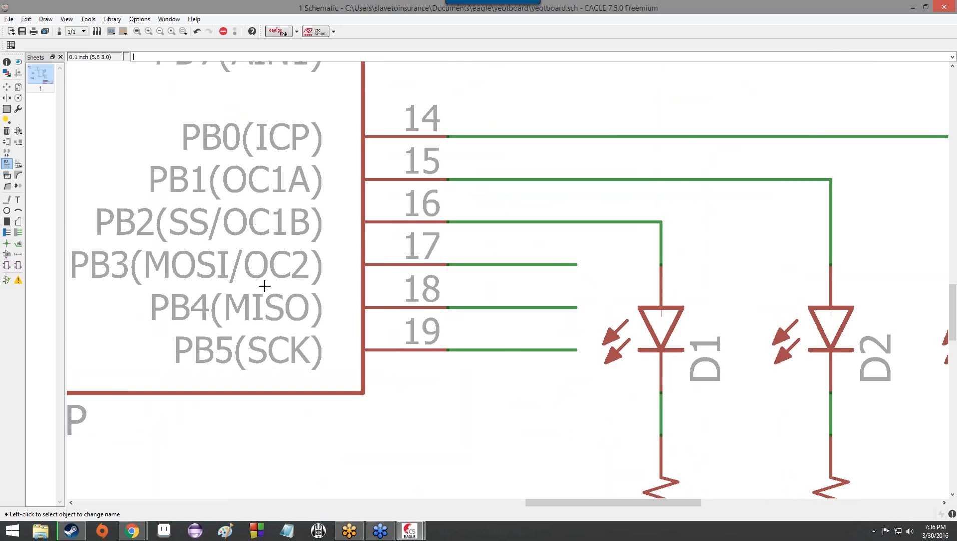
- Compare the pin labels on programming connector J3 with U1's MOSI, MISO and SCK pins
{"action": "scroll", "coordinate": [260, 339], "scroll_direction": "down", "scroll_amount": 6}
{"action": "middle_click_drag", "start_coordinate": [260, 339], "coordinate": [785, 239]}
{"action": "scroll", "coordinate": [364, 328], "scroll_direction": "up", "scroll_amount": 4}
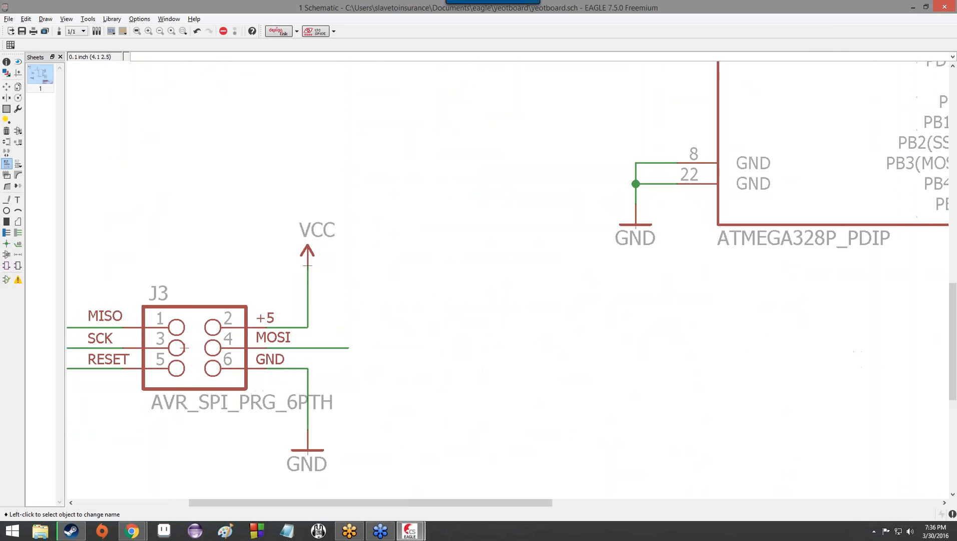
{"action": "middle_click_drag", "start_coordinate": [365, 327], "coordinate": [725, 252]}
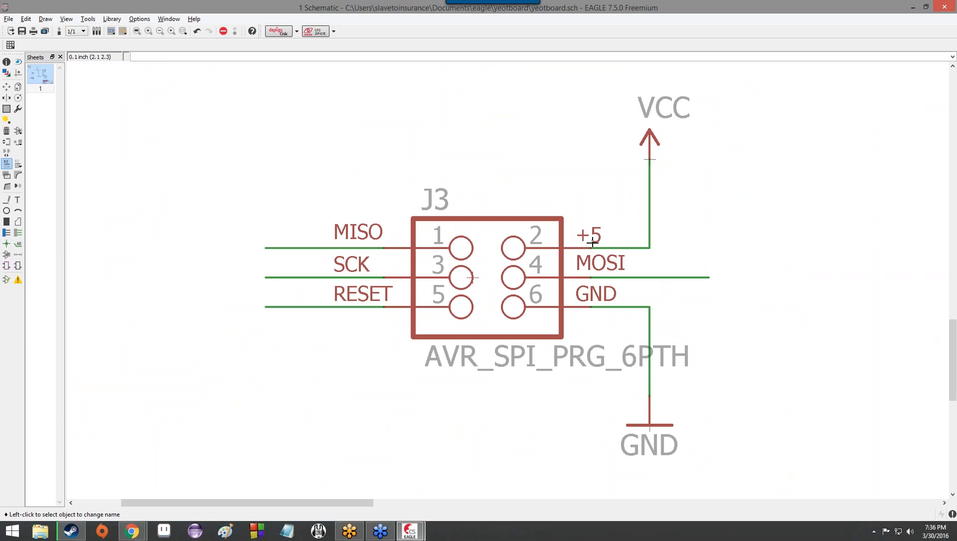
{"action": "scroll", "coordinate": [601, 238], "scroll_direction": "down", "scroll_amount": 4}
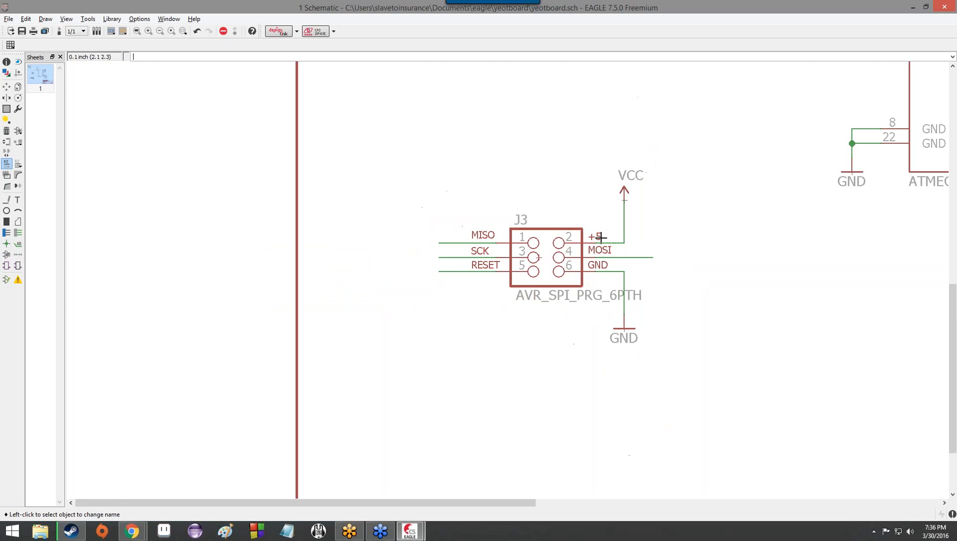
{"action": "scroll", "coordinate": [666, 237], "scroll_direction": "up", "scroll_amount": 2}
{"action": "scroll", "coordinate": [664, 236], "scroll_direction": "up", "scroll_amount": 1}
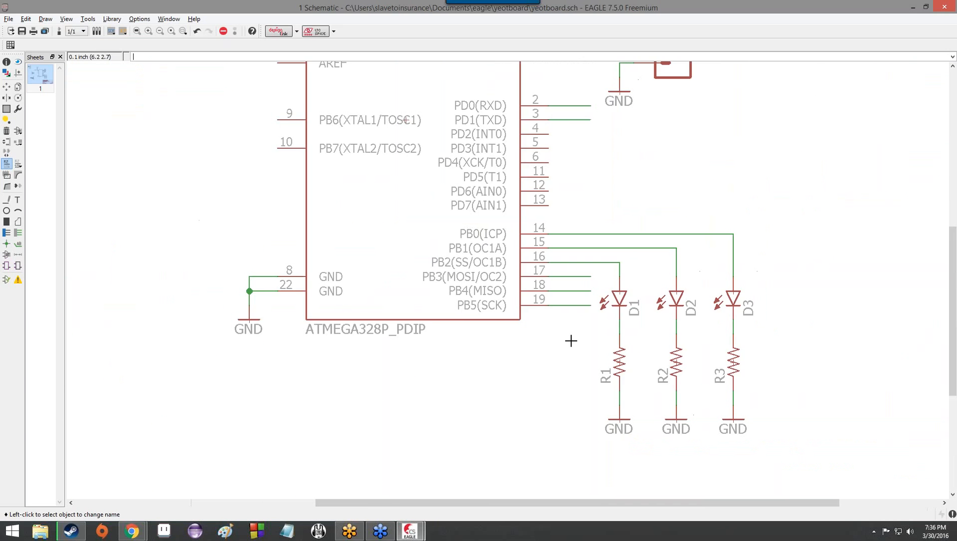
{"action": "scroll", "coordinate": [509, 285], "scroll_direction": "up", "scroll_amount": 4}
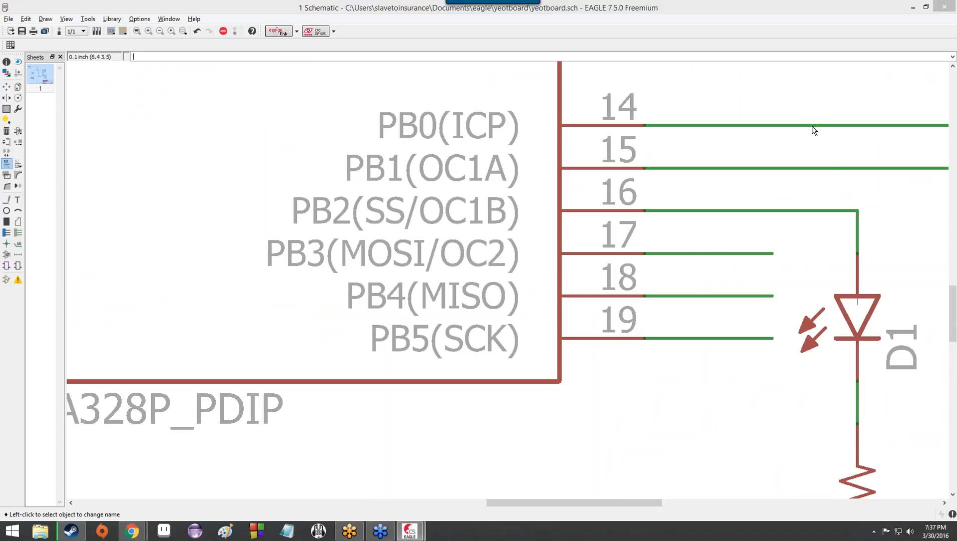
{"action": "left_click_drag", "start_coordinate": [349, 271], "coordinate": [420, 272]}
{"action": "left_click_drag", "start_coordinate": [427, 314], "coordinate": [504, 314]}
{"action": "left_click_drag", "start_coordinate": [445, 357], "coordinate": [502, 356]}
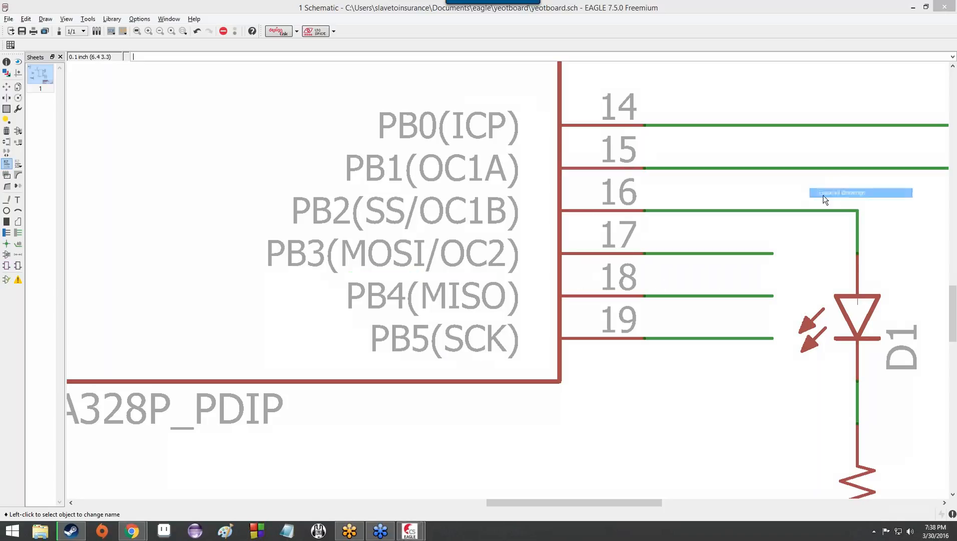
{"action": "scroll", "coordinate": [651, 132], "scroll_direction": "up", "scroll_amount": 5}
{"action": "scroll", "coordinate": [671, 205], "scroll_direction": "up", "scroll_amount": 2}
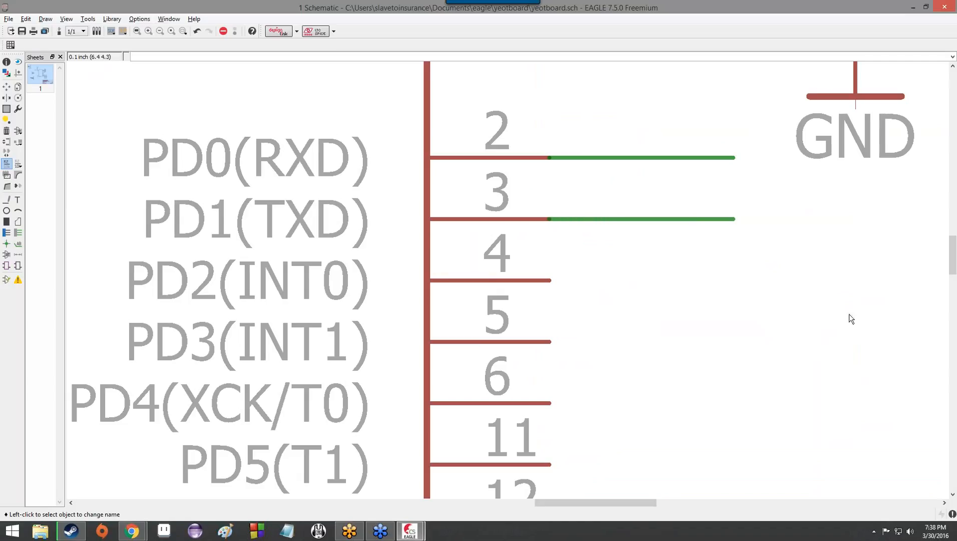
{"action": "left_click_drag", "start_coordinate": [810, 152], "coordinate": [913, 151]}
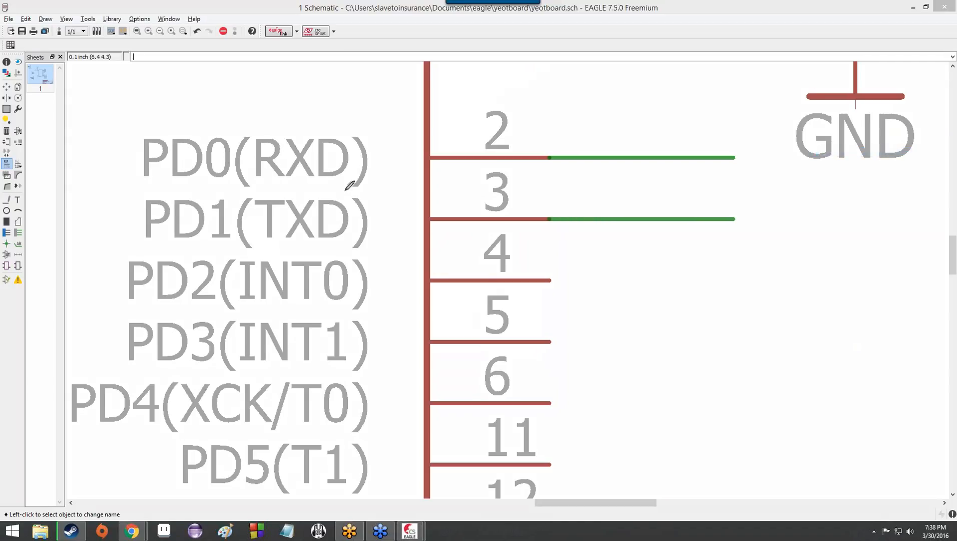
{"action": "left_click_drag", "start_coordinate": [256, 181], "coordinate": [313, 179]}
{"action": "left_click_drag", "start_coordinate": [270, 242], "coordinate": [312, 242]}
{"action": "right_click", "coordinate": [823, 188]}
{"action": "left_click", "coordinate": [829, 193]}
{"action": "left_click", "coordinate": [588, 158]}
{"action": "left_click", "coordinate": [775, 319]}
- Name the net on U1's pin 1 RESET and connect it to the existing RESET net
{"action": "scroll", "coordinate": [774, 320], "scroll_direction": "down", "scroll_amount": 4}
{"action": "scroll", "coordinate": [419, 129], "scroll_direction": "up", "scroll_amount": 2}
{"action": "scroll", "coordinate": [419, 129], "scroll_direction": "up", "scroll_amount": 3}
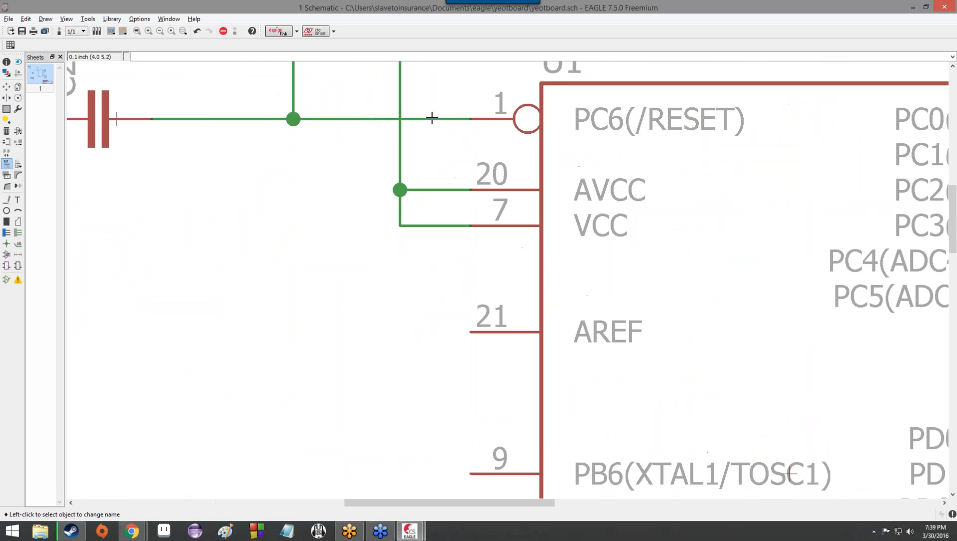
{"action": "scroll", "coordinate": [552, 312], "scroll_direction": "down", "scroll_amount": 1}
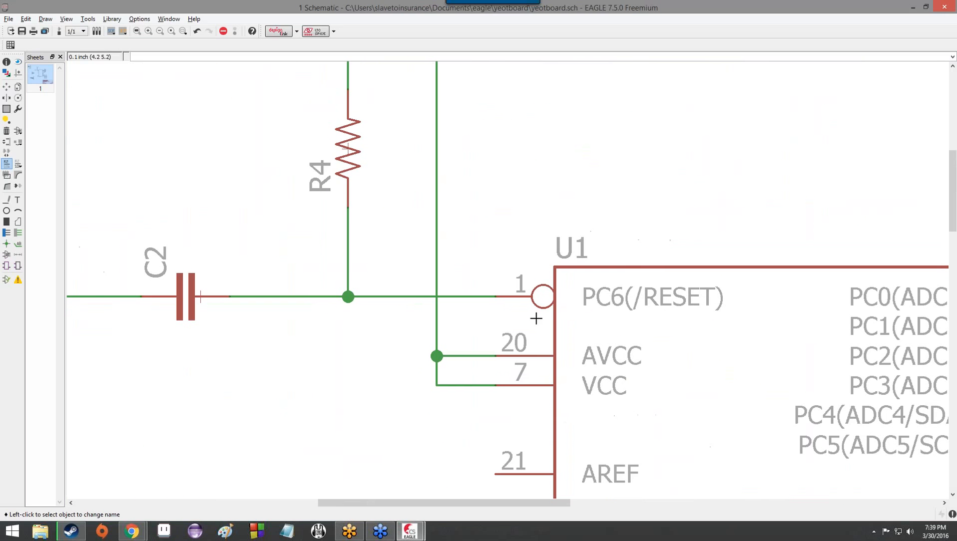
{"action": "scroll", "coordinate": [542, 288], "scroll_direction": "down", "scroll_amount": 5}
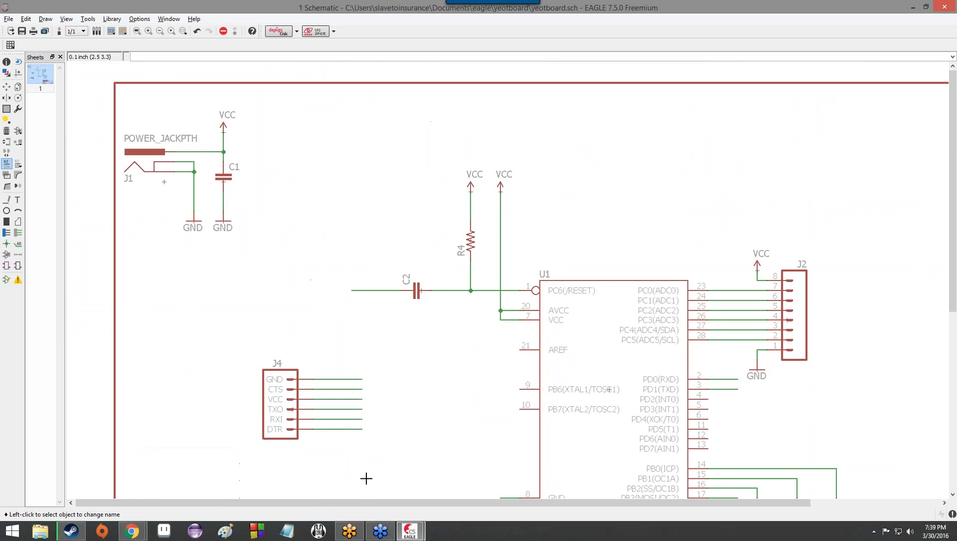
{"action": "scroll", "coordinate": [366, 479], "scroll_direction": "up", "scroll_amount": 2}
{"action": "middle_click_drag", "start_coordinate": [616, 157], "coordinate": [359, 393]}
{"action": "scroll", "coordinate": [391, 358], "scroll_direction": "up", "scroll_amount": 1}
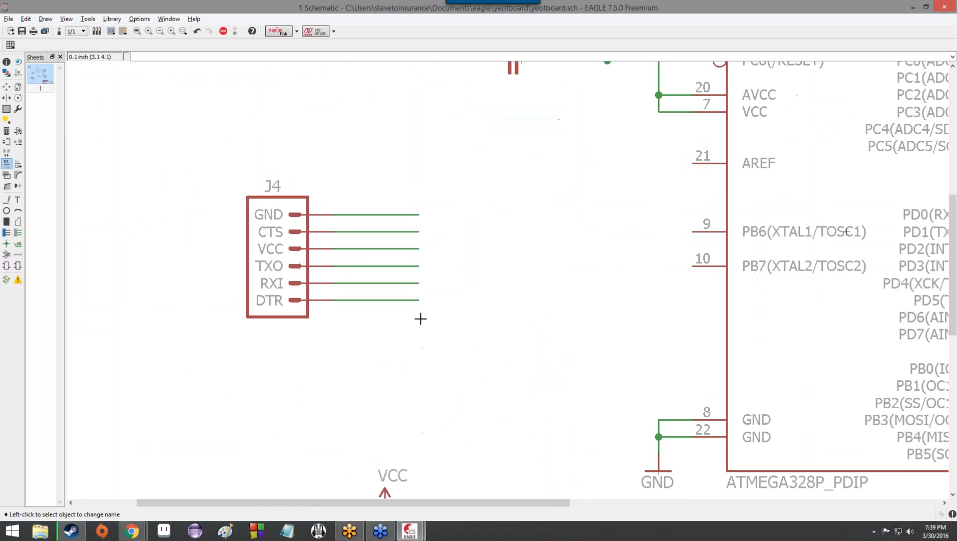
{"action": "middle_click_drag", "start_coordinate": [500, 216], "coordinate": [456, 329]}
{"action": "scroll", "coordinate": [451, 333], "scroll_direction": "up", "scroll_amount": 3}
{"action": "scroll", "coordinate": [500, 251], "scroll_direction": "up", "scroll_amount": 2}
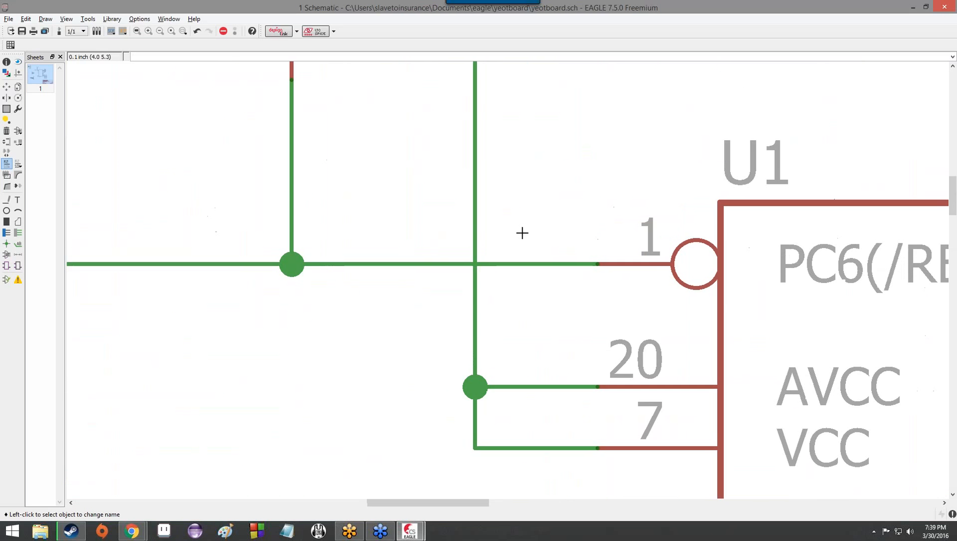
{"action": "scroll", "coordinate": [504, 231], "scroll_direction": "down", "scroll_amount": 4}
{"action": "scroll", "coordinate": [457, 213], "scroll_direction": "up", "scroll_amount": 2}
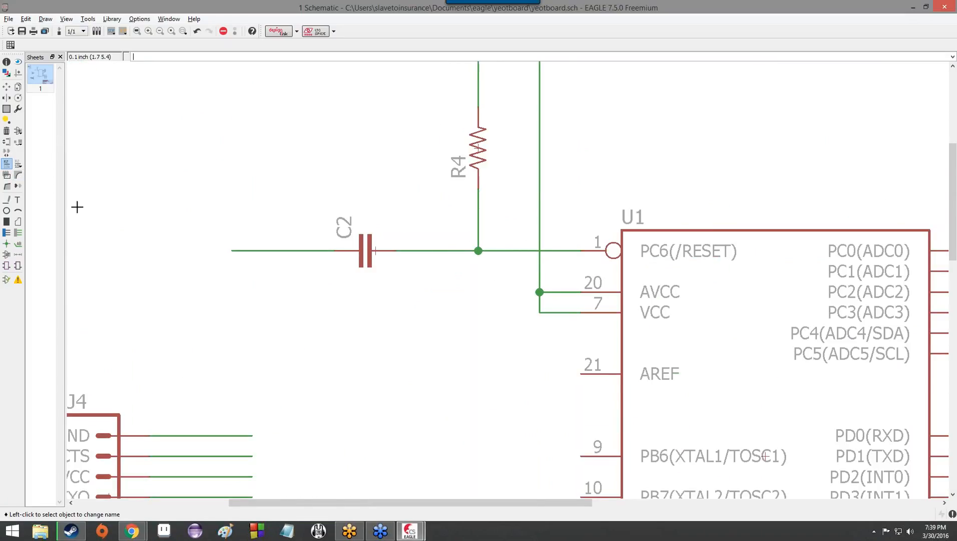
{"action": "scroll", "coordinate": [577, 240], "scroll_direction": "up", "scroll_amount": 2}
{"action": "scroll", "coordinate": [577, 240], "scroll_direction": "up", "scroll_amount": 2}
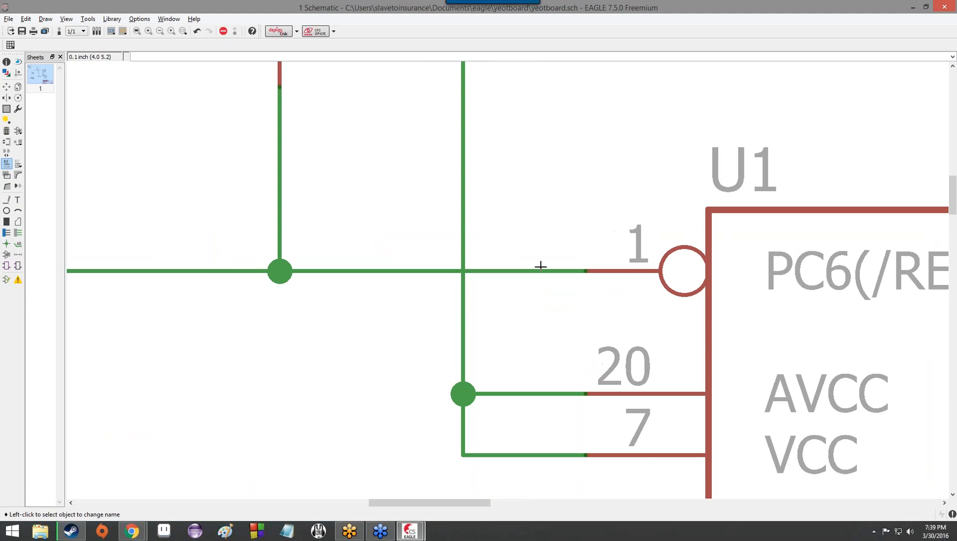
{"action": "left_click", "coordinate": [540, 270]}
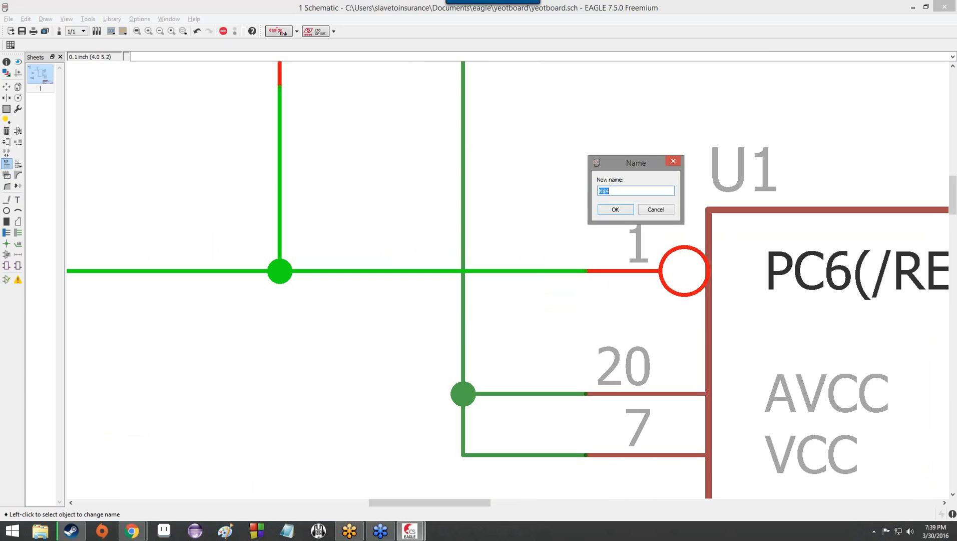
{"action": "type", "text": "RESET"}
{"action": "key", "text": "Return"}
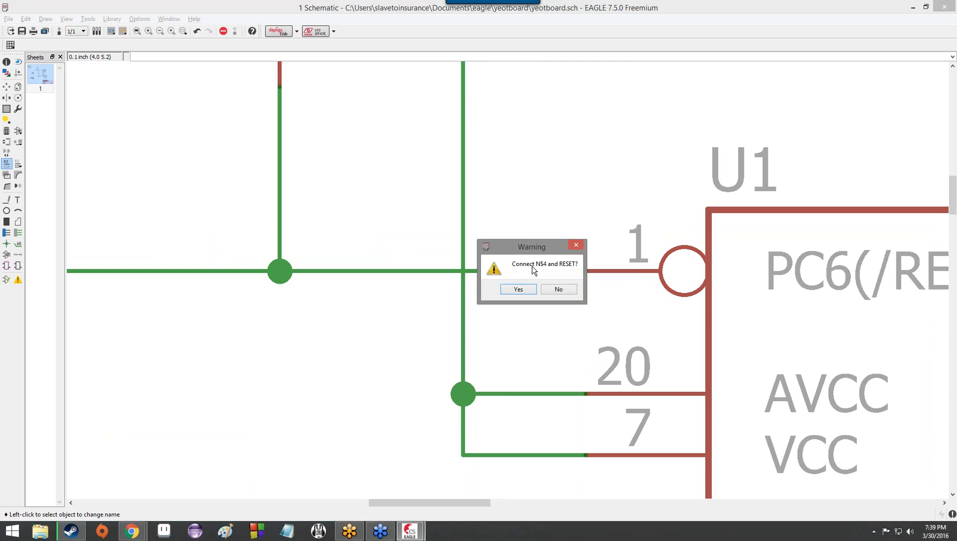
{"action": "left_click", "coordinate": [518, 289]}
- Check U1's reset net around R4 and C2 against J3's RESET pin, and review the whole schematic
{"action": "scroll", "coordinate": [447, 252], "scroll_direction": "down", "scroll_amount": 5}
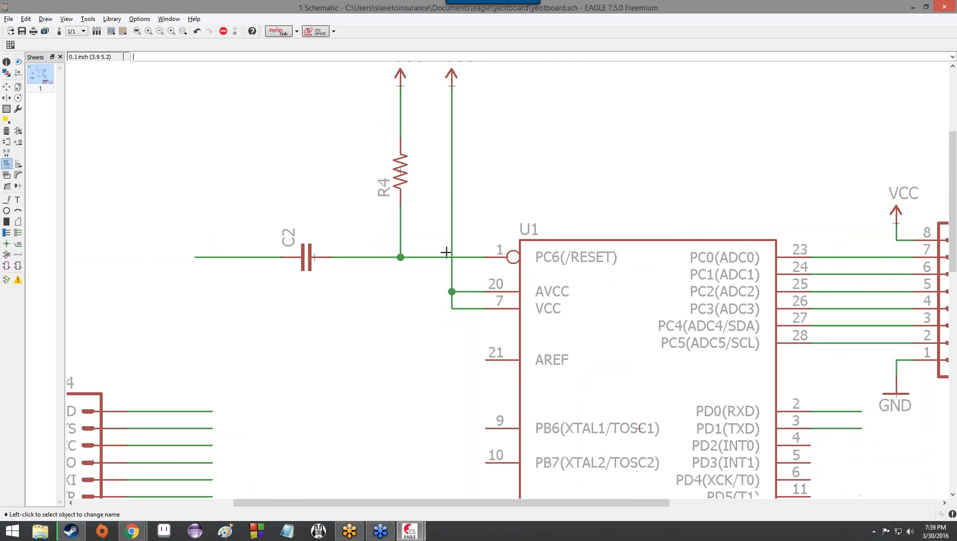
{"action": "scroll", "coordinate": [447, 252], "scroll_direction": "up", "scroll_amount": 6}
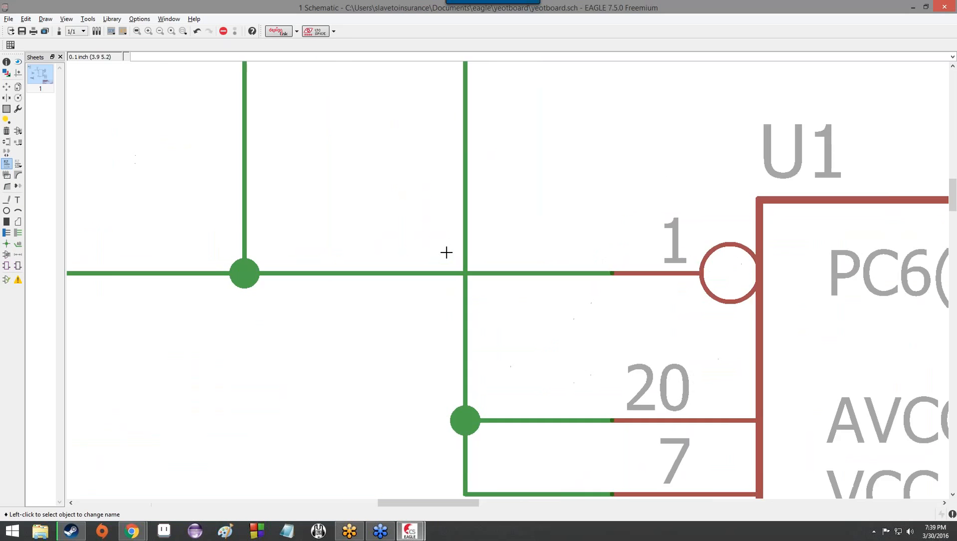
{"action": "scroll", "coordinate": [393, 280], "scroll_direction": "down", "scroll_amount": 3}
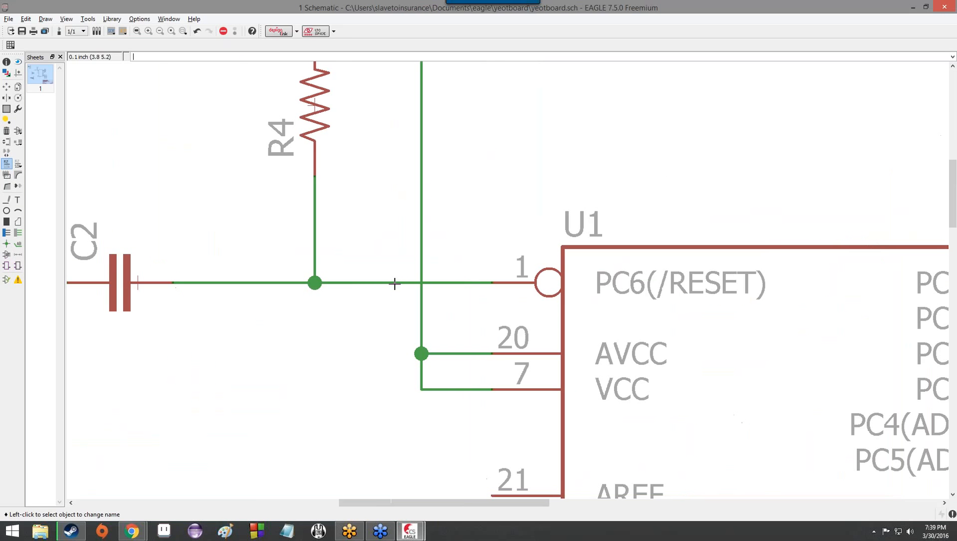
{"action": "scroll", "coordinate": [389, 278], "scroll_direction": "down", "scroll_amount": 3}
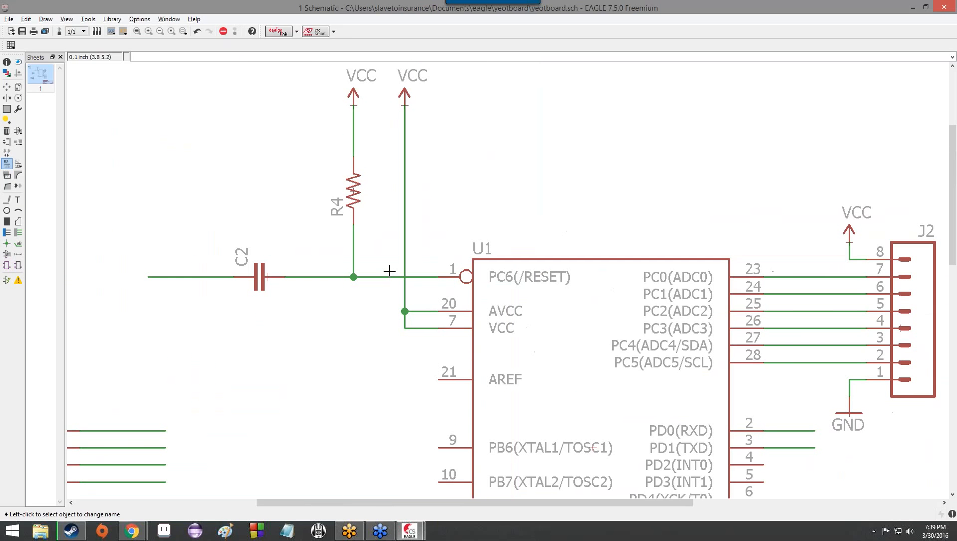
{"action": "scroll", "coordinate": [145, 401], "scroll_direction": "down", "scroll_amount": 4}
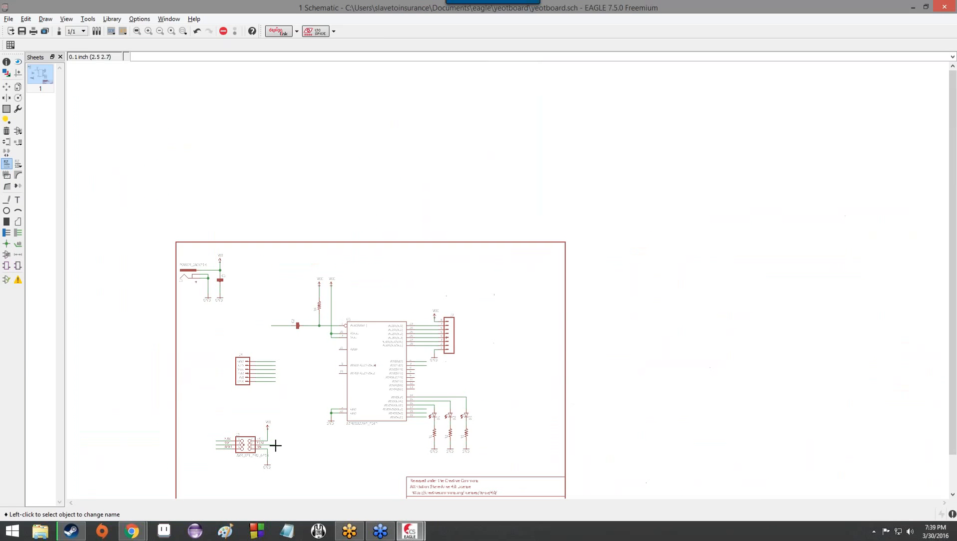
{"action": "scroll", "coordinate": [201, 439], "scroll_direction": "up", "scroll_amount": 4}
{"action": "scroll", "coordinate": [160, 424], "scroll_direction": "up", "scroll_amount": 3}
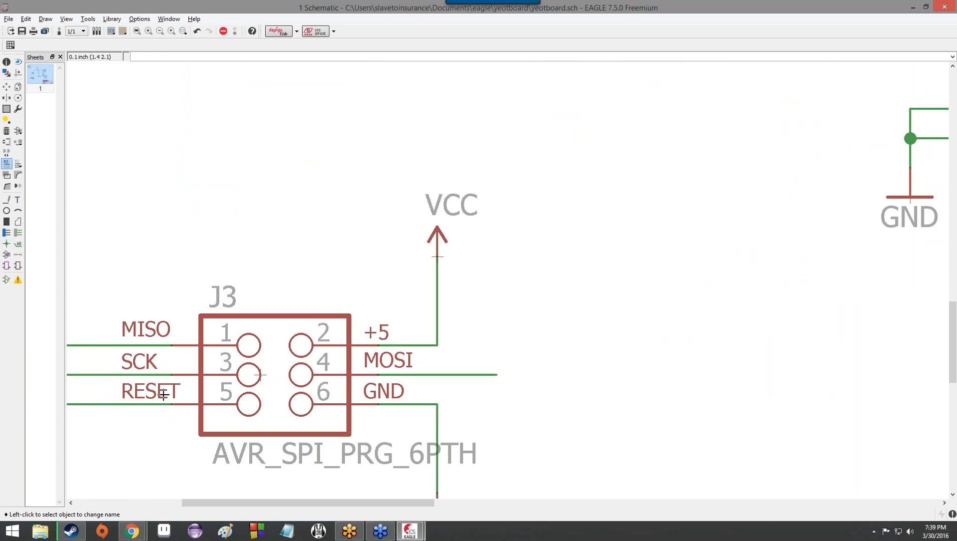
{"action": "scroll", "coordinate": [401, 285], "scroll_direction": "down", "scroll_amount": 4}
{"action": "scroll", "coordinate": [566, 85], "scroll_direction": "down", "scroll_amount": 3}
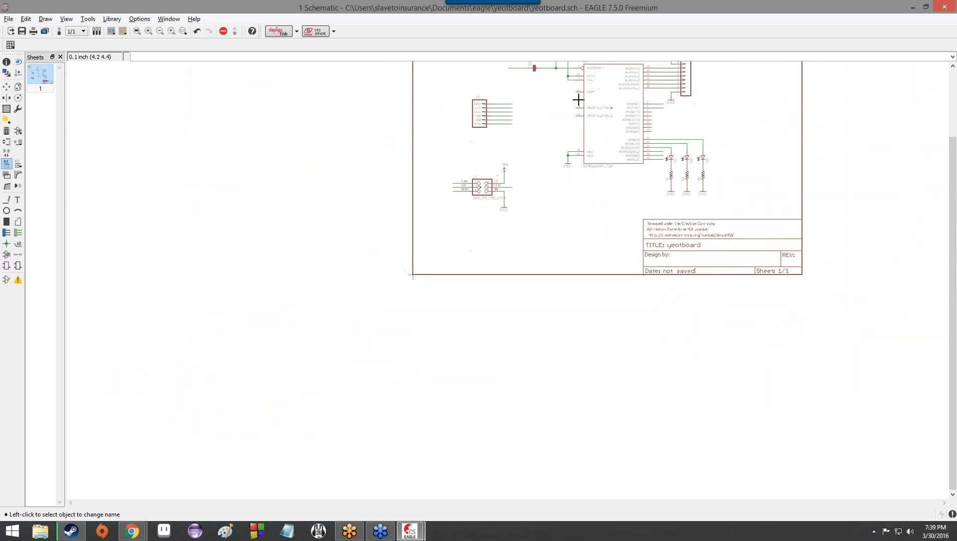
{"action": "scroll", "coordinate": [540, 214], "scroll_direction": "up", "scroll_amount": 4}
{"action": "scroll", "coordinate": [466, 228], "scroll_direction": "up", "scroll_amount": 2}
{"action": "scroll", "coordinate": [498, 256], "scroll_direction": "down", "scroll_amount": 5}
{"action": "scroll", "coordinate": [450, 333], "scroll_direction": "up", "scroll_amount": 3}
{"action": "scroll", "coordinate": [454, 322], "scroll_direction": "down", "scroll_amount": 2}
{"action": "scroll", "coordinate": [454, 322], "scroll_direction": "up", "scroll_amount": 2}
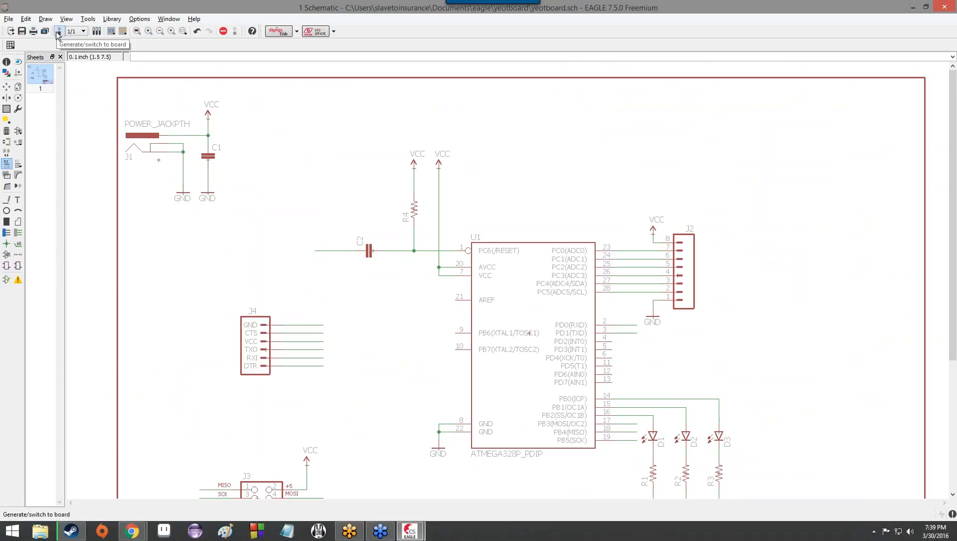
- Review the whole schematic, inspecting J4's net stubs, U1's pins and the connections to J2
{"action": "left_click", "coordinate": [17, 63]}
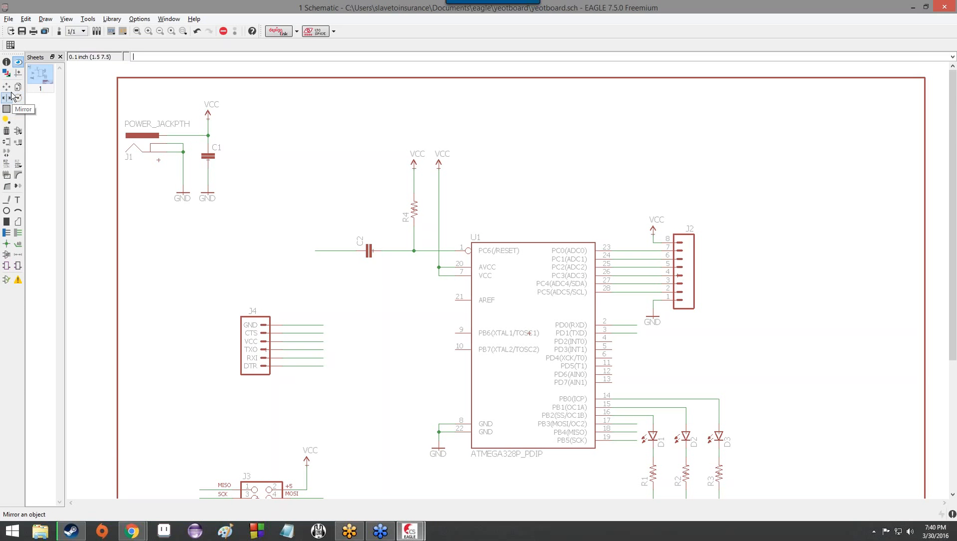
{"action": "scroll", "coordinate": [532, 233], "scroll_direction": "down", "scroll_amount": 4}
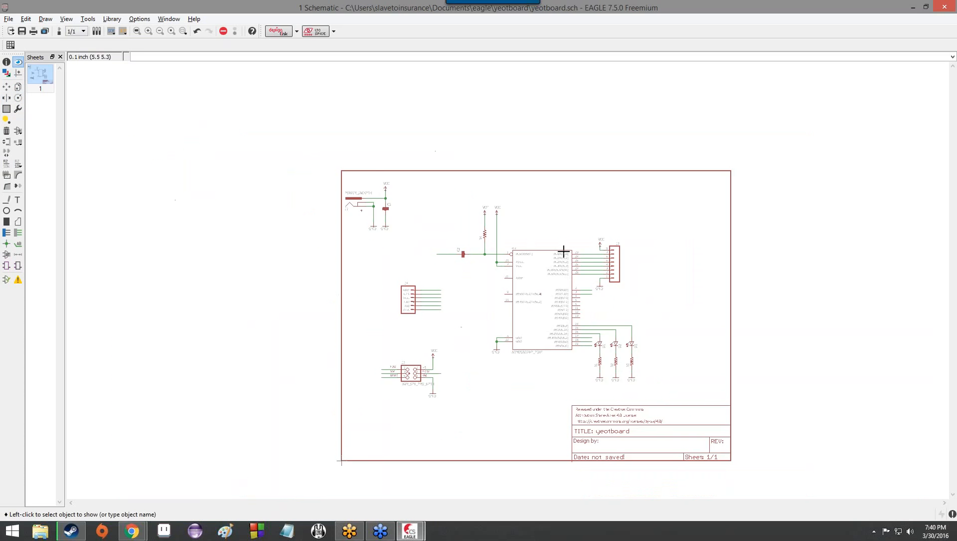
{"action": "scroll", "coordinate": [555, 271], "scroll_direction": "up", "scroll_amount": 5}
{"action": "scroll", "coordinate": [534, 295], "scroll_direction": "down", "scroll_amount": 2}
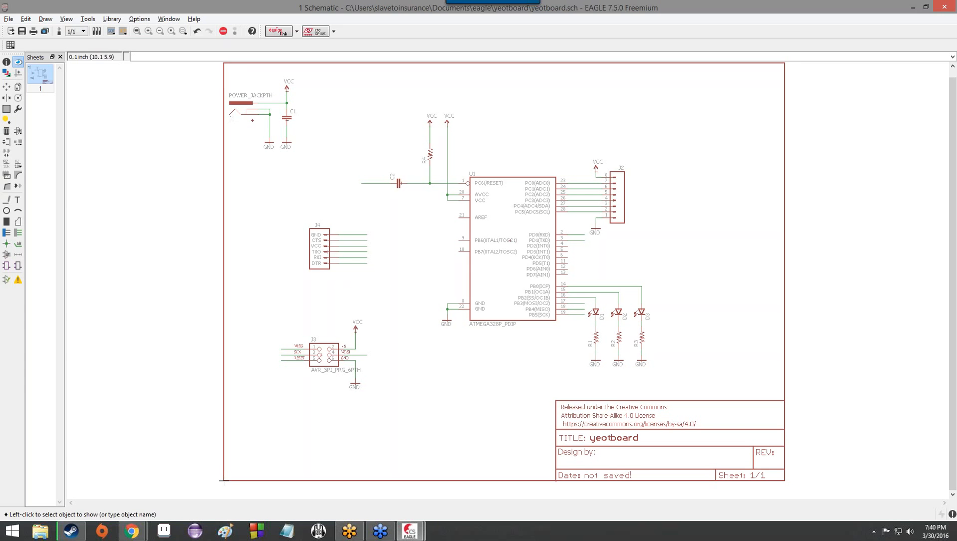
{"action": "scroll", "coordinate": [363, 219], "scroll_direction": "up", "scroll_amount": 4}
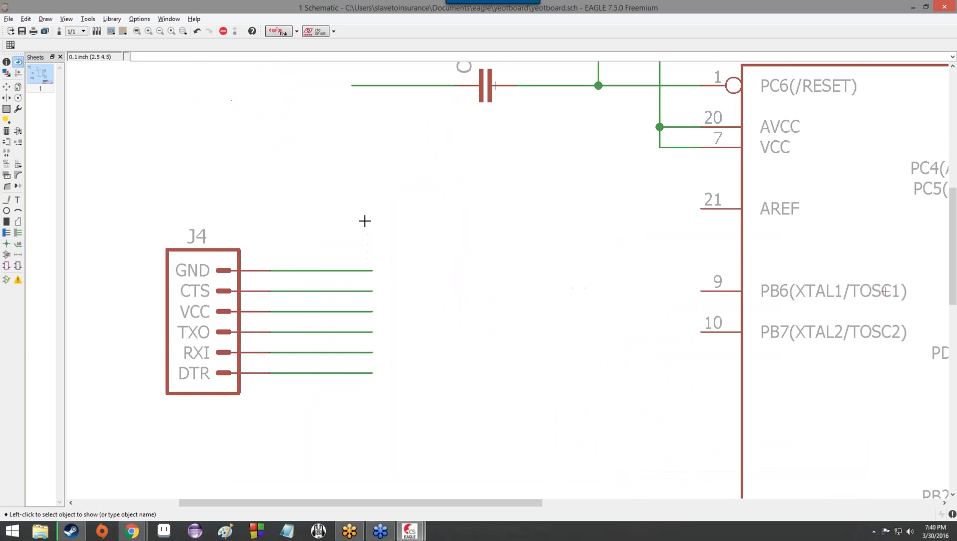
{"action": "scroll", "coordinate": [390, 237], "scroll_direction": "down", "scroll_amount": 5}
{"action": "scroll", "coordinate": [547, 230], "scroll_direction": "up", "scroll_amount": 1}
{"action": "scroll", "coordinate": [550, 227], "scroll_direction": "up", "scroll_amount": 4}
{"action": "scroll", "coordinate": [528, 207], "scroll_direction": "down", "scroll_amount": 4}
{"action": "scroll", "coordinate": [423, 182], "scroll_direction": "up", "scroll_amount": 4}
{"action": "scroll", "coordinate": [423, 182], "scroll_direction": "down", "scroll_amount": 5}
{"action": "scroll", "coordinate": [391, 162], "scroll_direction": "up", "scroll_amount": 4}
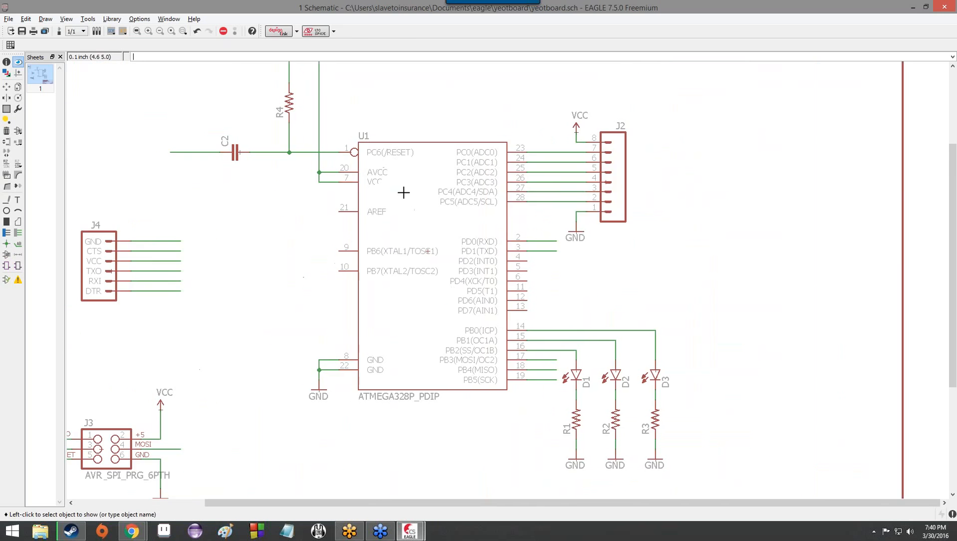
{"action": "scroll", "coordinate": [402, 194], "scroll_direction": "down", "scroll_amount": 3}
{"action": "scroll", "coordinate": [460, 135], "scroll_direction": "up", "scroll_amount": 2}
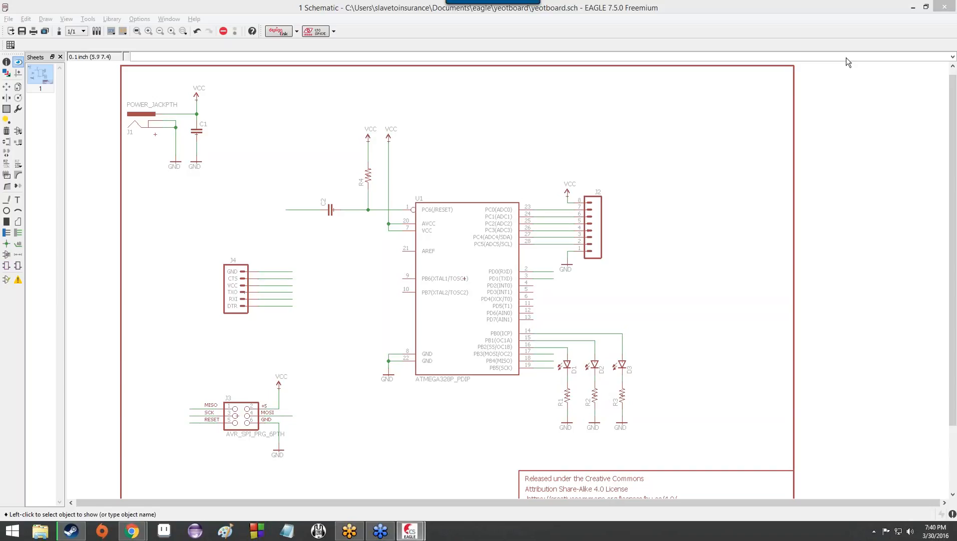
- Create the board yeotboard.brd from the schematic and maximize the board window
{"action": "left_click", "coordinate": [87, 19]}
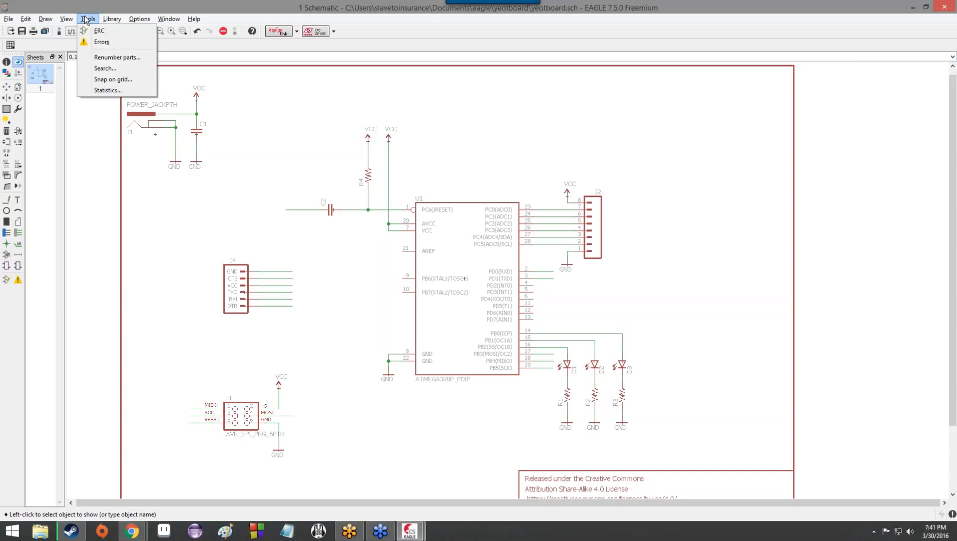
{"action": "mouse_move", "coordinate": [66, 19]}
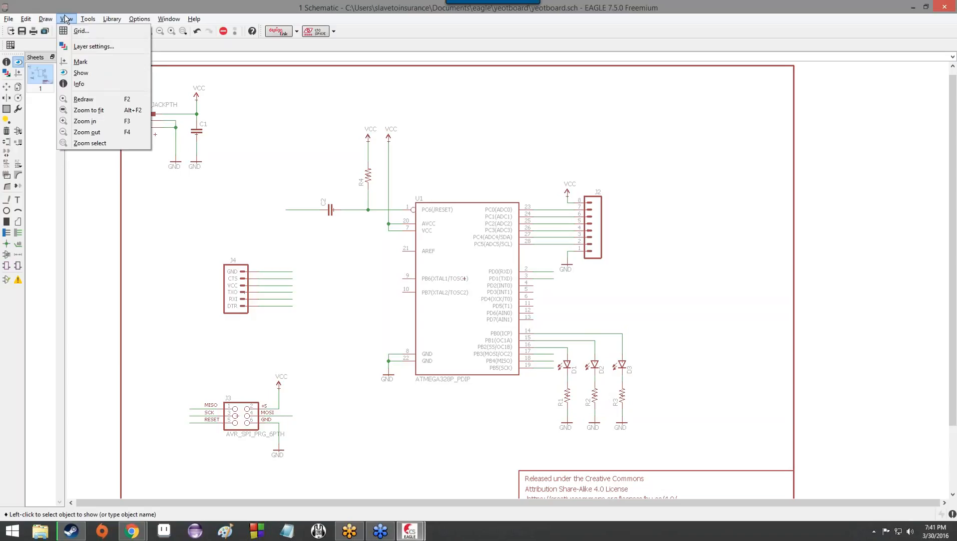
{"action": "mouse_move", "coordinate": [24, 22]}
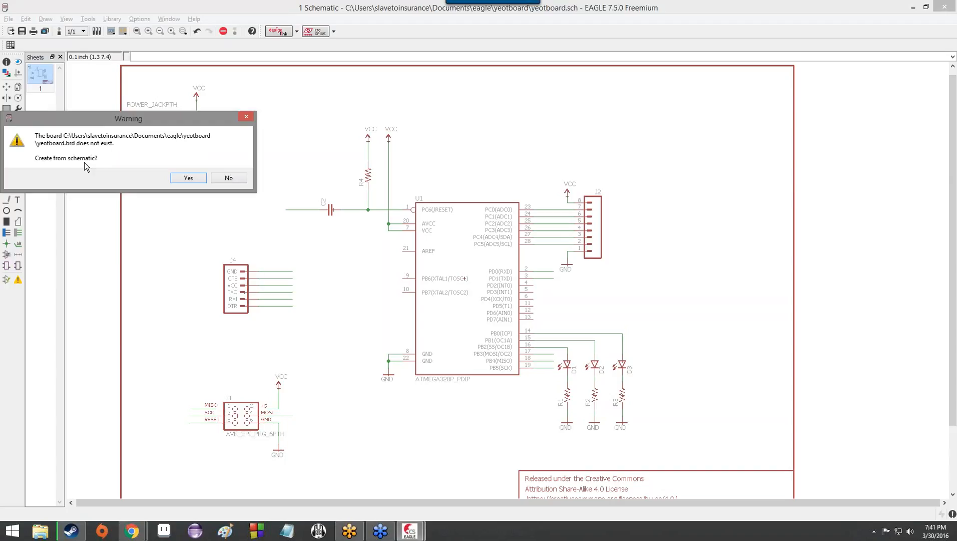
{"action": "left_click_drag", "start_coordinate": [68, 117], "coordinate": [401, 184]}
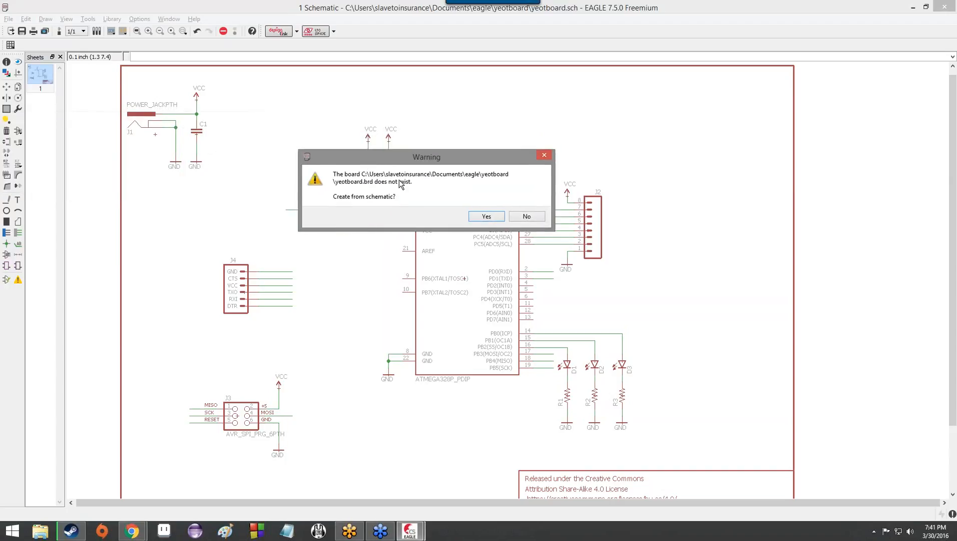
{"action": "left_click", "coordinate": [486, 216]}
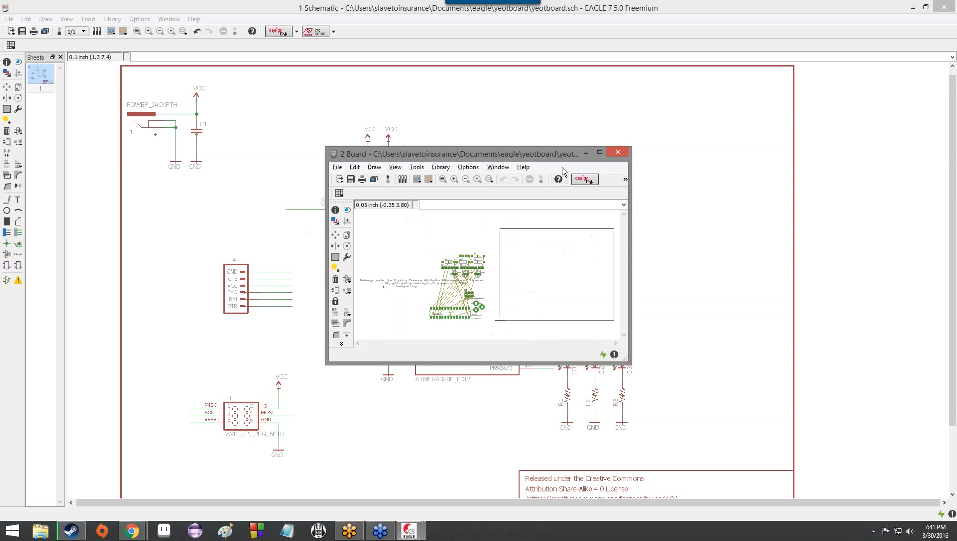
{"action": "left_click", "coordinate": [599, 156]}
- Examine the part footprints and airwires placed beside the empty board outline
{"action": "scroll", "coordinate": [428, 320], "scroll_direction": "up", "scroll_amount": 3}
{"action": "scroll", "coordinate": [410, 282], "scroll_direction": "down", "scroll_amount": 5}
{"action": "scroll", "coordinate": [410, 283], "scroll_direction": "up", "scroll_amount": 4}
{"action": "scroll", "coordinate": [385, 288], "scroll_direction": "down", "scroll_amount": 4}
{"action": "scroll", "coordinate": [350, 290], "scroll_direction": "up", "scroll_amount": 4}
{"action": "scroll", "coordinate": [330, 288], "scroll_direction": "down", "scroll_amount": 2}
{"action": "scroll", "coordinate": [335, 282], "scroll_direction": "up", "scroll_amount": 3}
{"action": "scroll", "coordinate": [335, 281], "scroll_direction": "down", "scroll_amount": 1}
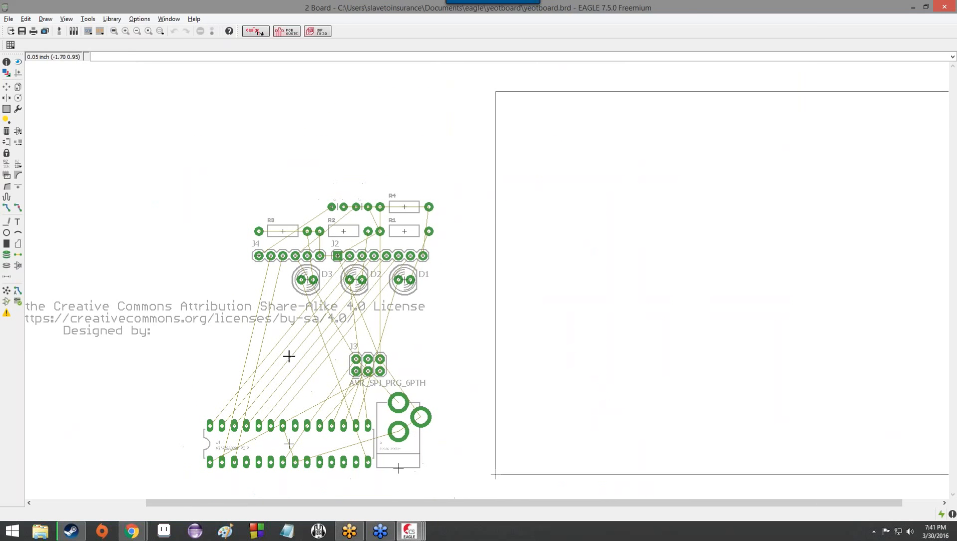
{"action": "scroll", "coordinate": [372, 275], "scroll_direction": "up", "scroll_amount": 4}
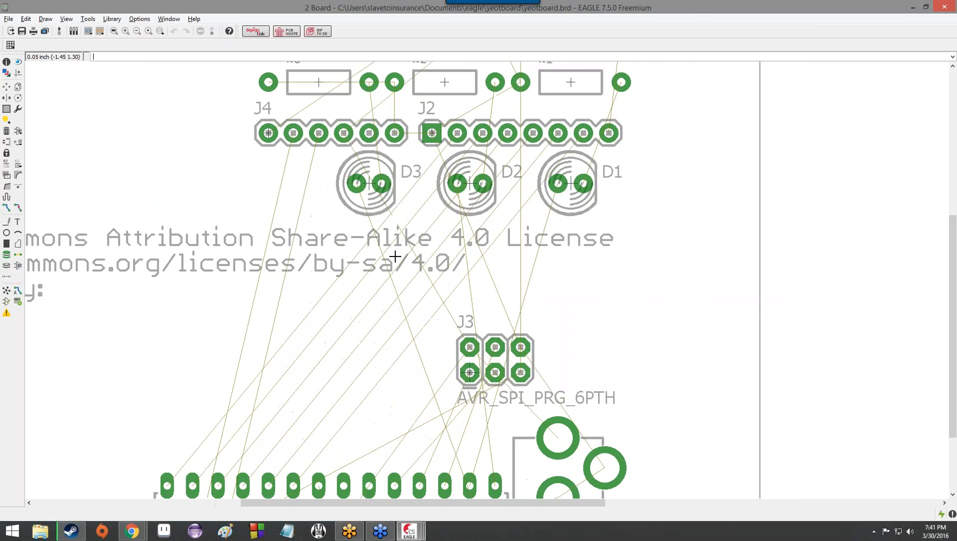
{"action": "scroll", "coordinate": [369, 344], "scroll_direction": "down", "scroll_amount": 3}
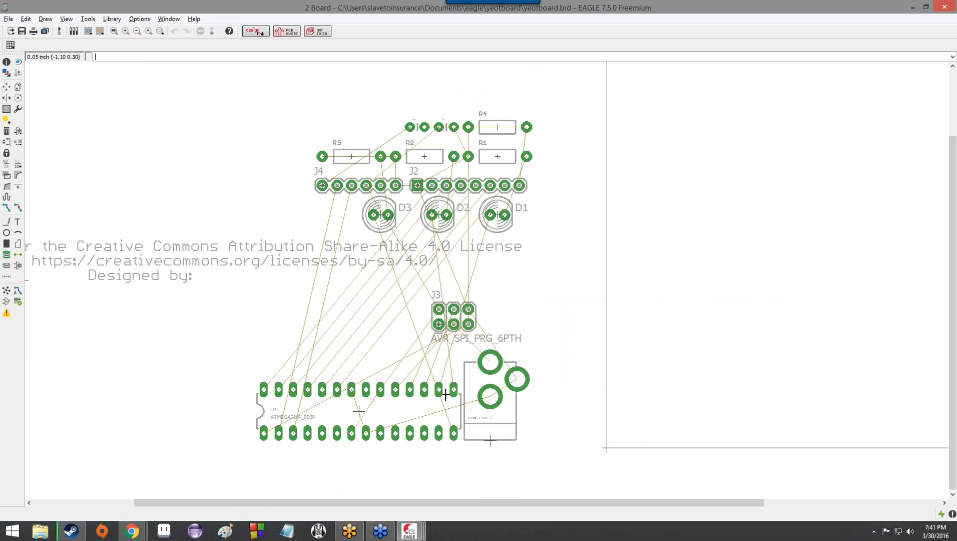
- Inspect the board footprints of power jack J1 and connector J3, switching between board and schematic to compare parts
{"action": "scroll", "coordinate": [489, 415], "scroll_direction": "up", "scroll_amount": 8}
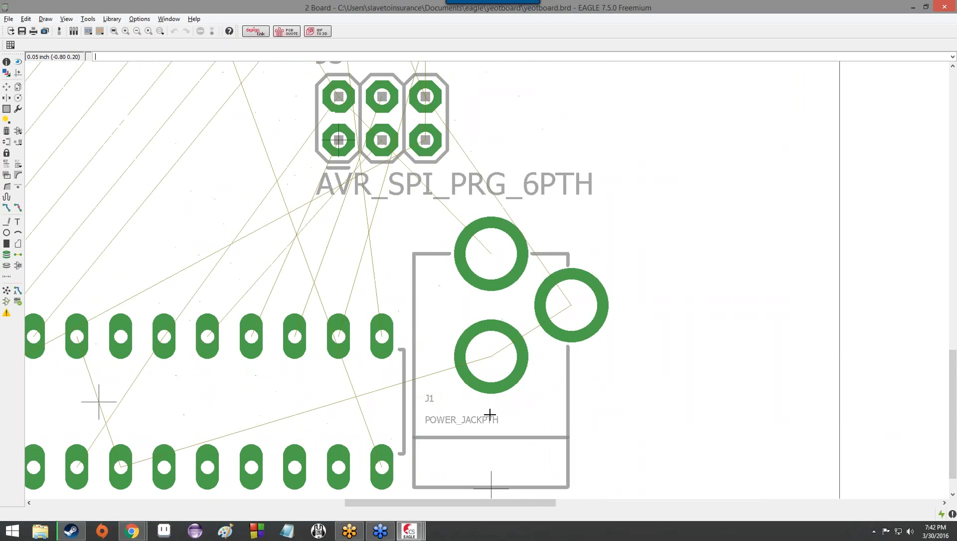
{"action": "scroll", "coordinate": [501, 344], "scroll_direction": "down", "scroll_amount": 2}
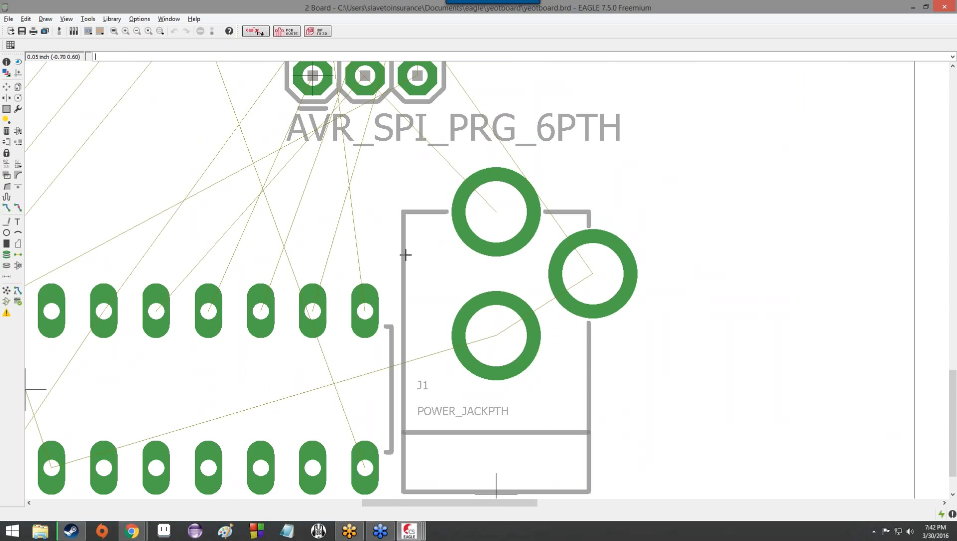
{"action": "scroll", "coordinate": [570, 228], "scroll_direction": "down", "scroll_amount": 4}
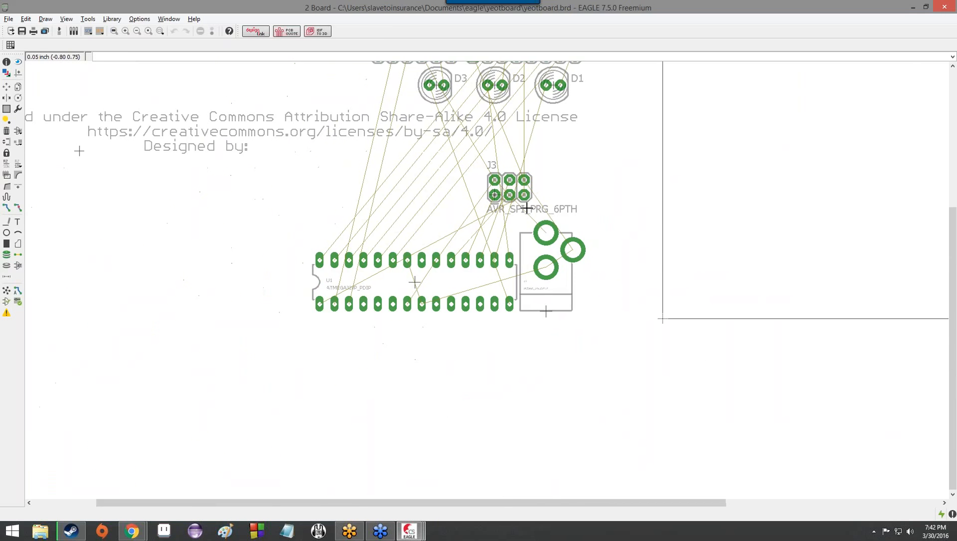
{"action": "scroll", "coordinate": [526, 207], "scroll_direction": "up", "scroll_amount": 5}
{"action": "scroll", "coordinate": [564, 333], "scroll_direction": "down", "scroll_amount": 3}
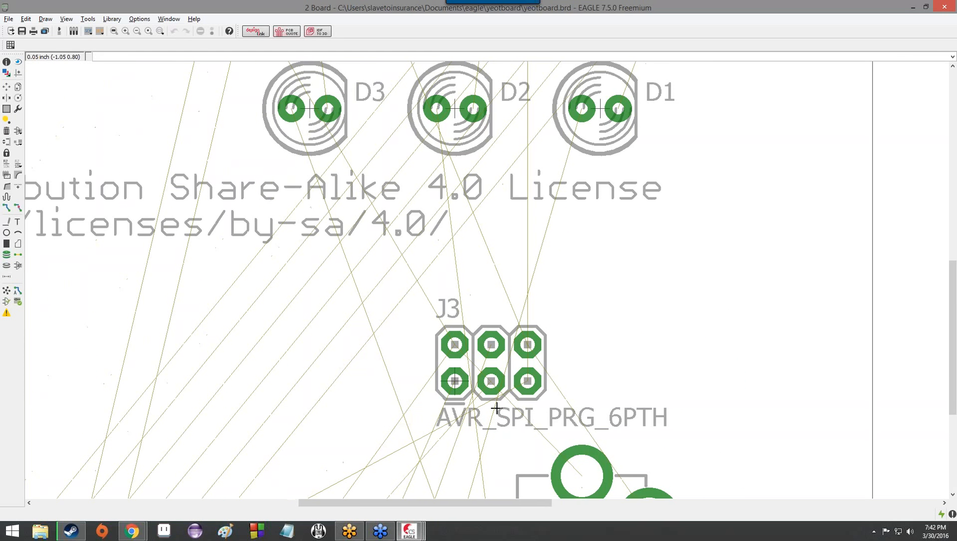
{"action": "key", "text": "alt+Tab"}
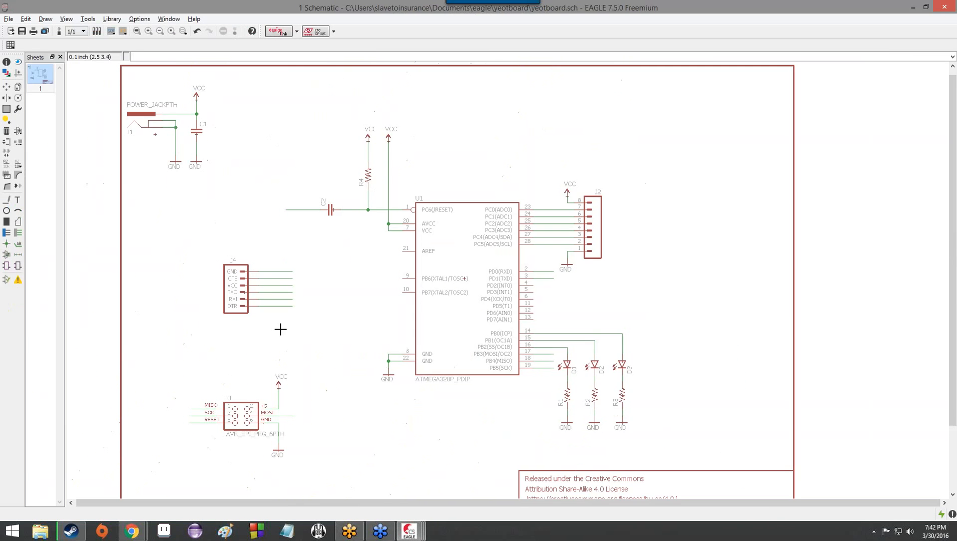
{"action": "scroll", "coordinate": [230, 426], "scroll_direction": "up", "scroll_amount": 5}
{"action": "key", "text": "alt+Tab"}
{"action": "scroll", "coordinate": [506, 165], "scroll_direction": "up", "scroll_amount": 8}
{"action": "scroll", "coordinate": [512, 373], "scroll_direction": "down", "scroll_amount": 8}
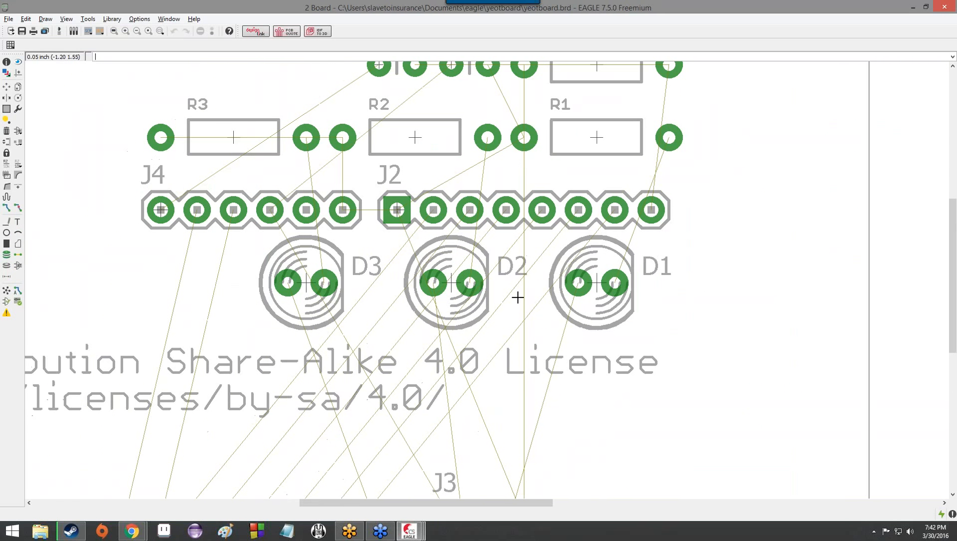
- Compare LEDs D1 to D3 on U1's pins 14 to 16 with their footprints on the board
{"action": "key", "text": "alt+Tab"}
{"action": "scroll", "coordinate": [472, 349], "scroll_direction": "up", "scroll_amount": 3}
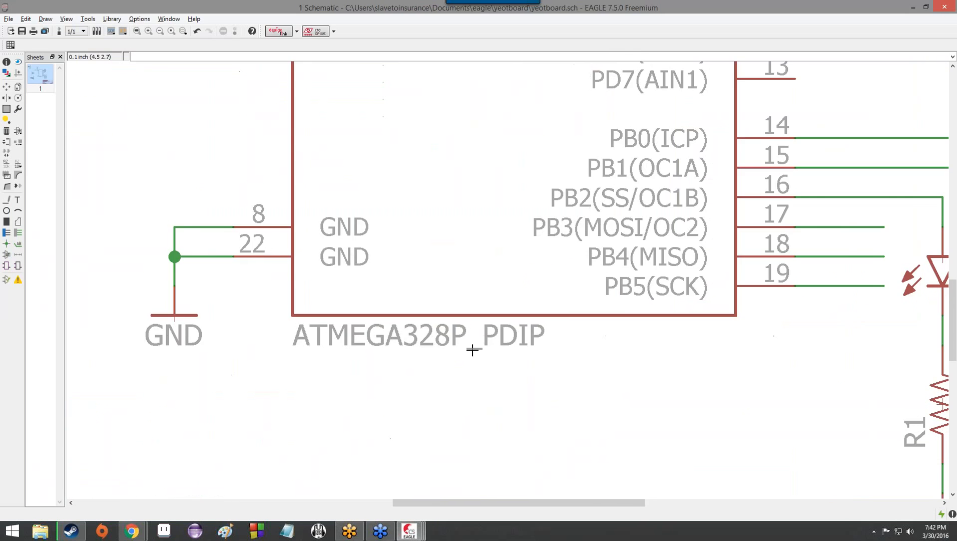
{"action": "scroll", "coordinate": [596, 348], "scroll_direction": "up", "scroll_amount": 1}
{"action": "middle_click_drag", "start_coordinate": [600, 348], "coordinate": [275, 349]}
{"action": "scroll", "coordinate": [859, 278], "scroll_direction": "up", "scroll_amount": 2}
{"action": "middle_click_drag", "start_coordinate": [859, 278], "coordinate": [685, 290]}
{"action": "scroll", "coordinate": [697, 328], "scroll_direction": "down", "scroll_amount": 1}
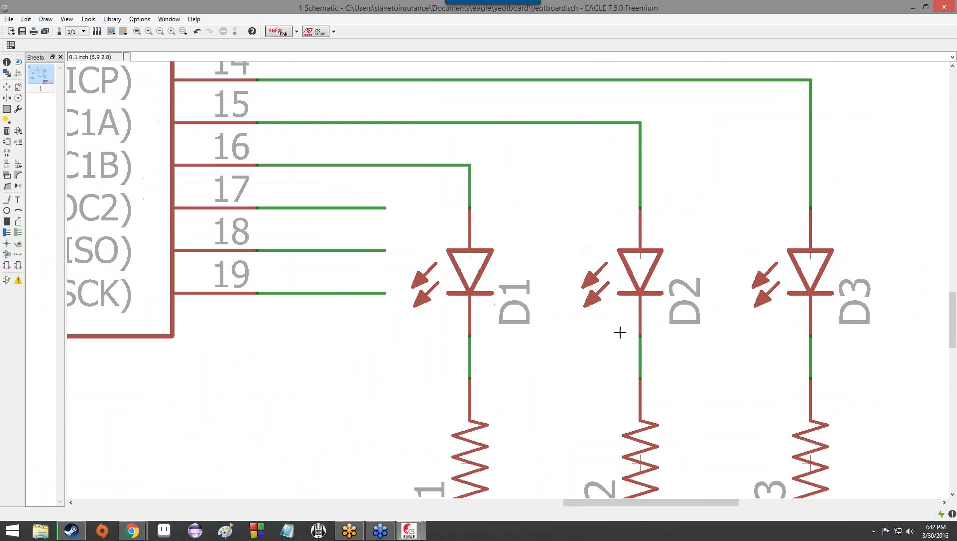
{"action": "scroll", "coordinate": [642, 322], "scroll_direction": "up", "scroll_amount": 2}
{"action": "middle_click_drag", "start_coordinate": [643, 322], "coordinate": [482, 328]}
{"action": "key", "text": "alt+Tab"}
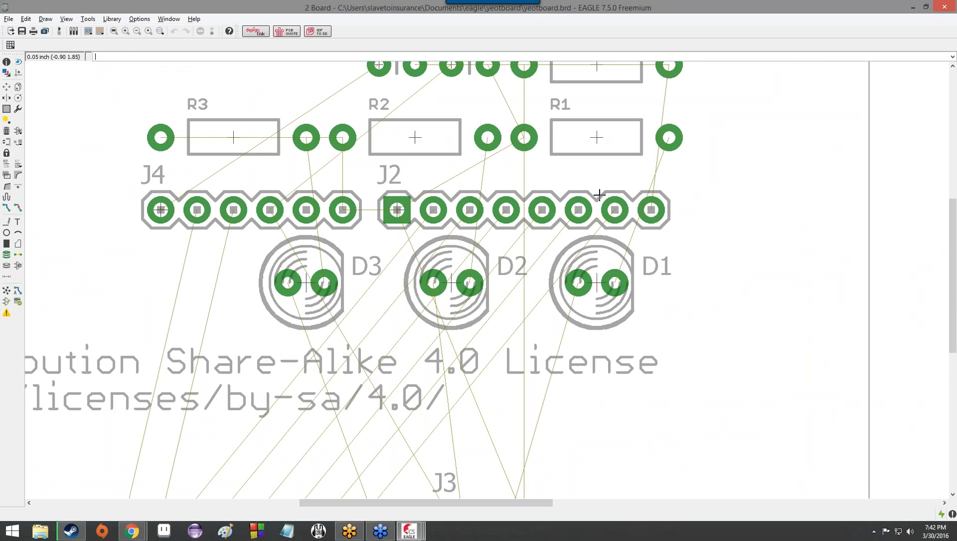
{"action": "scroll", "coordinate": [504, 190], "scroll_direction": "up", "scroll_amount": 2}
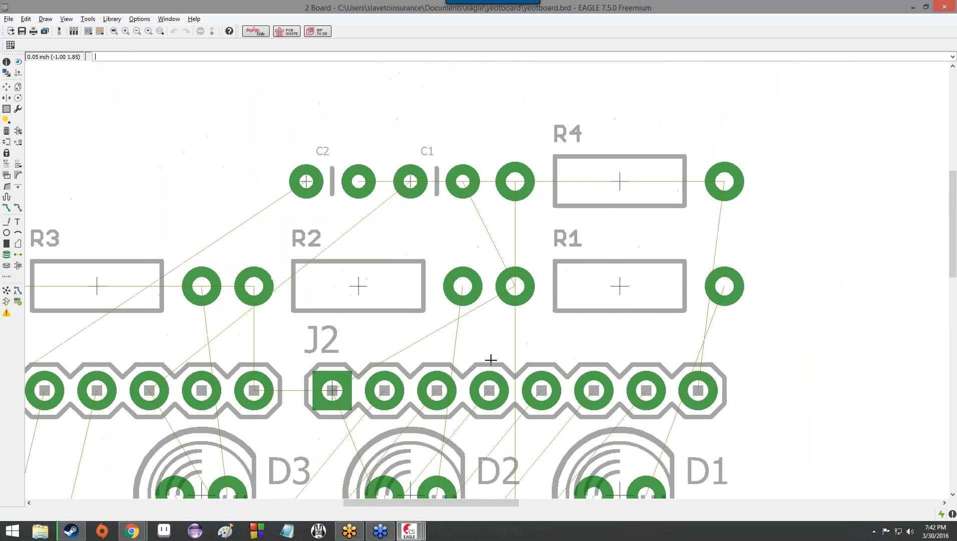
{"action": "scroll", "coordinate": [492, 364], "scroll_direction": "down", "scroll_amount": 2}
- Check resistors R1 to R3 and header J2 in the schematic against the board layout
{"action": "key", "text": "alt+Tab"}
{"action": "scroll", "coordinate": [581, 145], "scroll_direction": "down", "scroll_amount": 4}
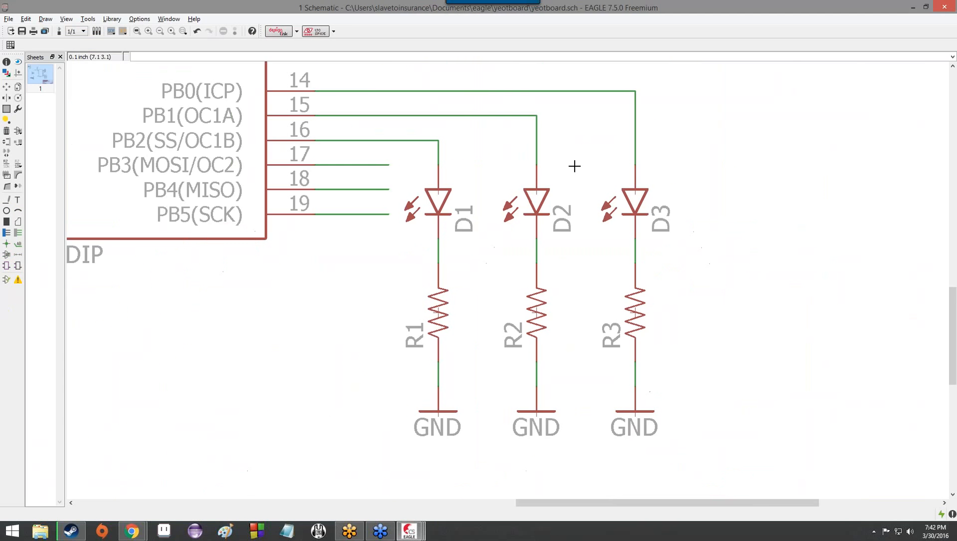
{"action": "scroll", "coordinate": [582, 141], "scroll_direction": "down", "scroll_amount": 3}
{"action": "scroll", "coordinate": [577, 288], "scroll_direction": "up", "scroll_amount": 4}
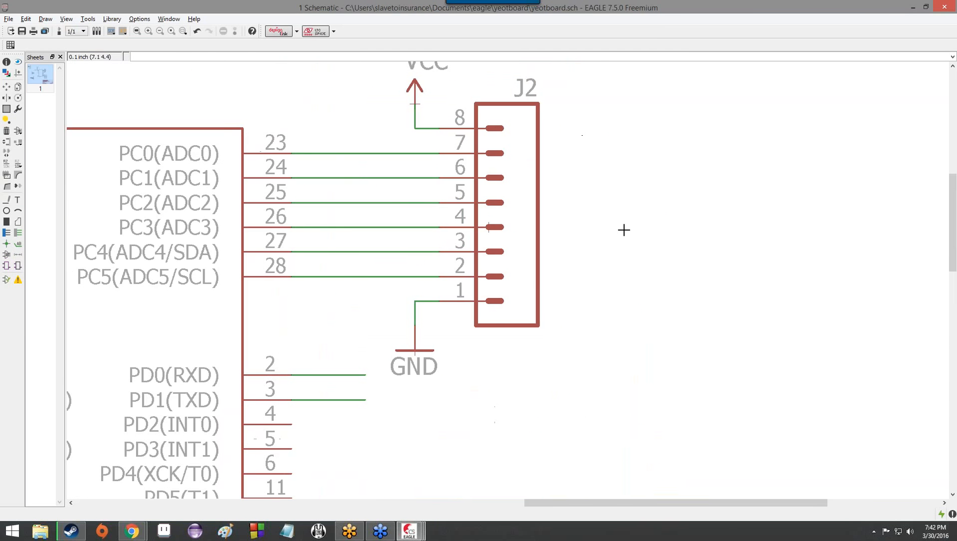
{"action": "key", "text": "alt+Tab"}
{"action": "scroll", "coordinate": [743, 380], "scroll_direction": "down", "scroll_amount": 2}
- Compare connectors J3 and J4 in the schematic with their footprints and airwires on the board
{"action": "key", "text": "alt+Tab"}
{"action": "scroll", "coordinate": [147, 401], "scroll_direction": "up", "scroll_amount": 3}
{"action": "scroll", "coordinate": [147, 401], "scroll_direction": "down", "scroll_amount": 3}
{"action": "middle_click_drag", "start_coordinate": [172, 397], "coordinate": [541, 248]}
{"action": "scroll", "coordinate": [288, 331], "scroll_direction": "down", "scroll_amount": 2}
{"action": "middle_click_drag", "start_coordinate": [289, 330], "coordinate": [699, 126]}
{"action": "scroll", "coordinate": [699, 126], "scroll_direction": "up", "scroll_amount": 2}
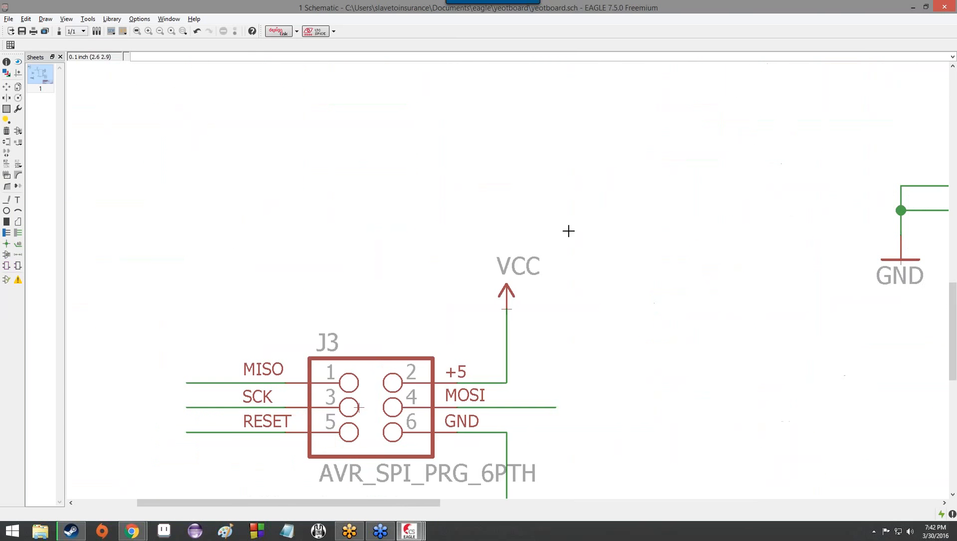
{"action": "middle_click_drag", "start_coordinate": [568, 231], "coordinate": [593, 372]}
{"action": "scroll", "coordinate": [593, 373], "scroll_direction": "up", "scroll_amount": 1}
{"action": "middle_click_drag", "start_coordinate": [571, 173], "coordinate": [588, 359]}
{"action": "key", "text": "alt+Tab"}
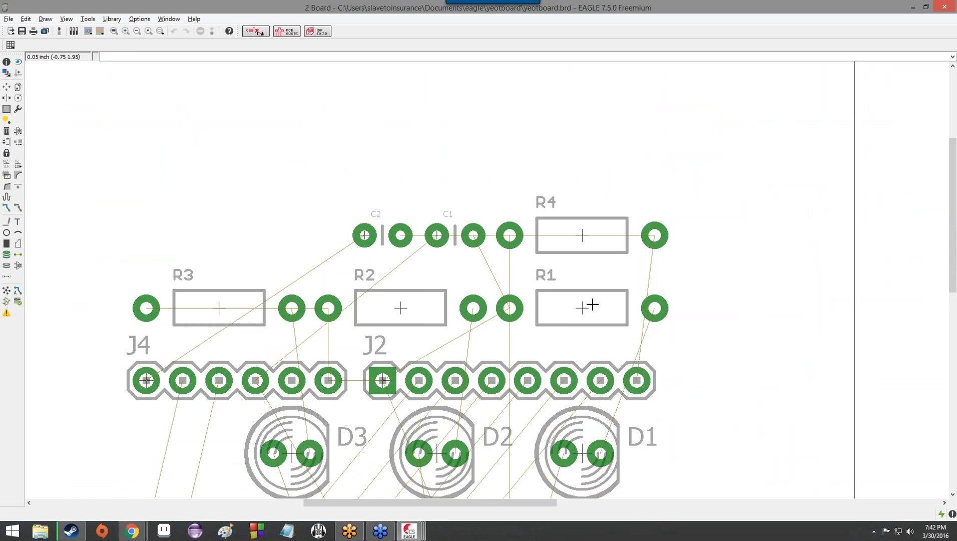
{"action": "scroll", "coordinate": [643, 329], "scroll_direction": "down", "scroll_amount": 6}
{"action": "scroll", "coordinate": [663, 434], "scroll_direction": "up", "scroll_amount": 1}
{"action": "middle_click_drag", "start_coordinate": [663, 434], "coordinate": [500, 150]}
{"action": "scroll", "coordinate": [314, 188], "scroll_direction": "up", "scroll_amount": 1}
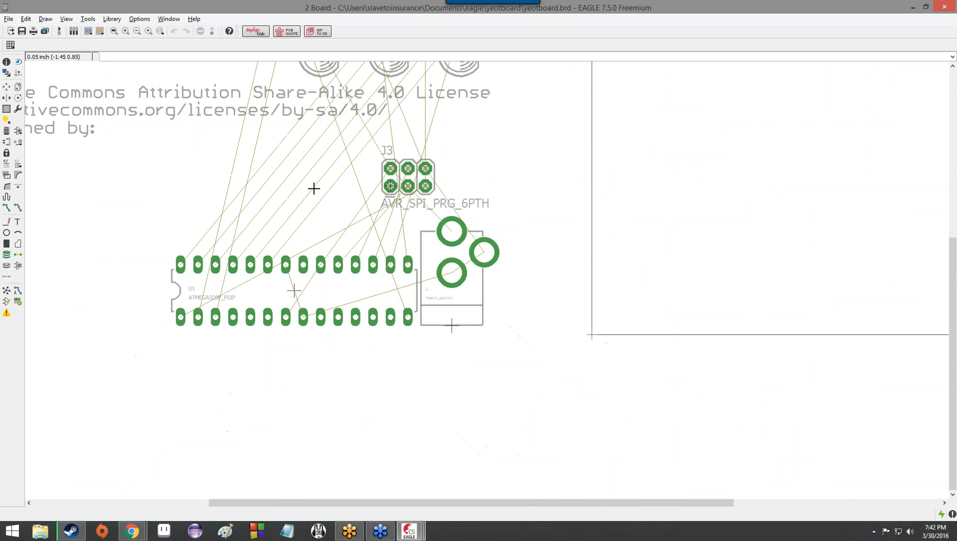
{"action": "scroll", "coordinate": [556, 118], "scroll_direction": "up", "scroll_amount": 1}
{"action": "middle_click_drag", "start_coordinate": [555, 118], "coordinate": [569, 309]}
{"action": "middle_click_drag", "start_coordinate": [587, 158], "coordinate": [584, 232]}
- Trace C2 and R4 on U1's reset net, and inspect the C1, C2 and R4 footprints on the board
{"action": "key", "text": "alt+Tab"}
{"action": "scroll", "coordinate": [473, 143], "scroll_direction": "down", "scroll_amount": 3}
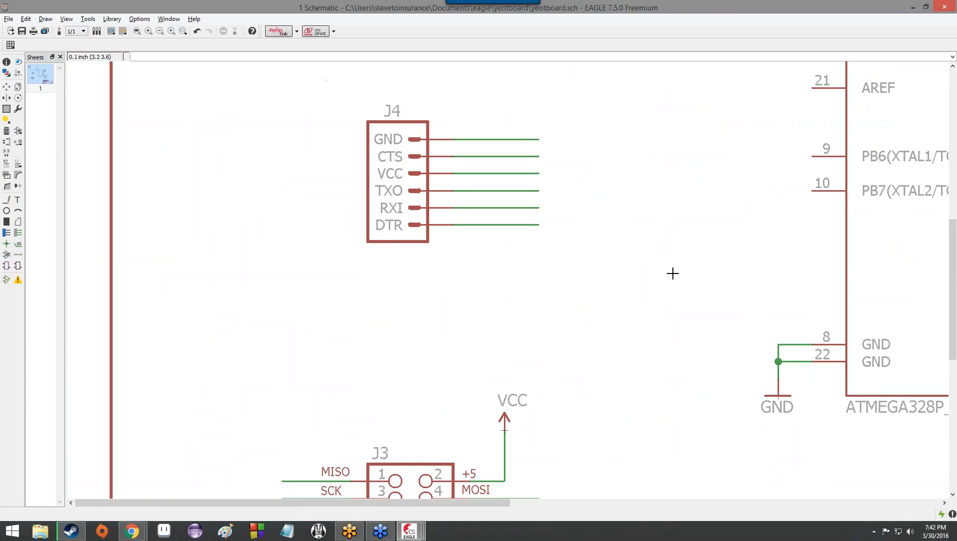
{"action": "scroll", "coordinate": [692, 264], "scroll_direction": "up", "scroll_amount": 1}
{"action": "middle_click_drag", "start_coordinate": [693, 263], "coordinate": [378, 404]}
{"action": "scroll", "coordinate": [378, 404], "scroll_direction": "down", "scroll_amount": 2}
{"action": "scroll", "coordinate": [413, 255], "scroll_direction": "up", "scroll_amount": 1}
{"action": "middle_click_drag", "start_coordinate": [413, 256], "coordinate": [435, 420]}
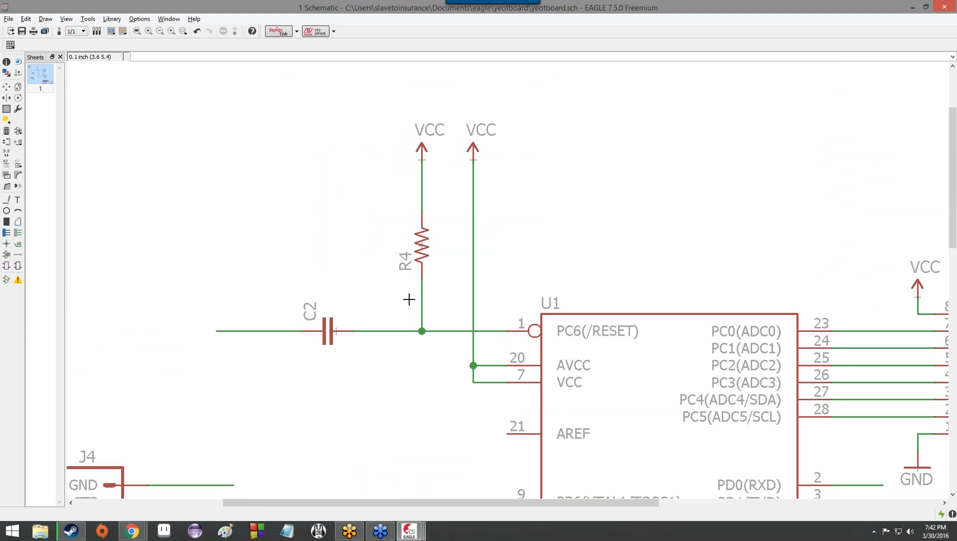
{"action": "key", "text": "alt+Tab"}
{"action": "scroll", "coordinate": [486, 389], "scroll_direction": "down", "scroll_amount": 2}
{"action": "scroll", "coordinate": [505, 418], "scroll_direction": "up", "scroll_amount": 1}
{"action": "middle_click_drag", "start_coordinate": [505, 418], "coordinate": [515, 157]}
{"action": "scroll", "coordinate": [506, 308], "scroll_direction": "down", "scroll_amount": 1}
{"action": "scroll", "coordinate": [321, 247], "scroll_direction": "down", "scroll_amount": 1}
{"action": "scroll", "coordinate": [227, 222], "scroll_direction": "up", "scroll_amount": 1}
{"action": "middle_click_drag", "start_coordinate": [226, 221], "coordinate": [263, 380]}
{"action": "scroll", "coordinate": [268, 340], "scroll_direction": "up", "scroll_amount": 2}
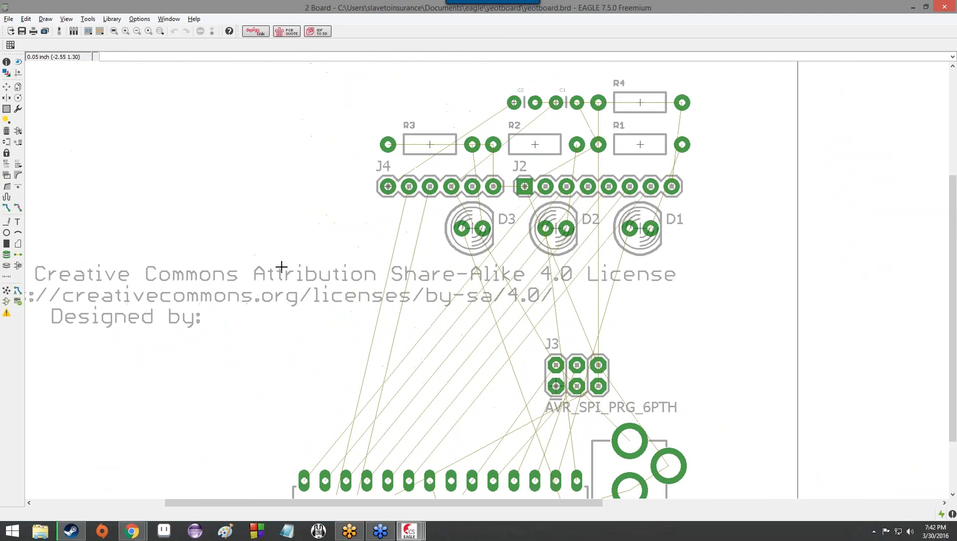
{"action": "scroll", "coordinate": [311, 181], "scroll_direction": "up", "scroll_amount": 1}
{"action": "middle_click_drag", "start_coordinate": [310, 181], "coordinate": [207, 295]}
{"action": "scroll", "coordinate": [220, 281], "scroll_direction": "up", "scroll_amount": 1}
{"action": "middle_click_drag", "start_coordinate": [491, 231], "coordinate": [326, 317]}
{"action": "scroll", "coordinate": [325, 310], "scroll_direction": "up", "scroll_amount": 3}
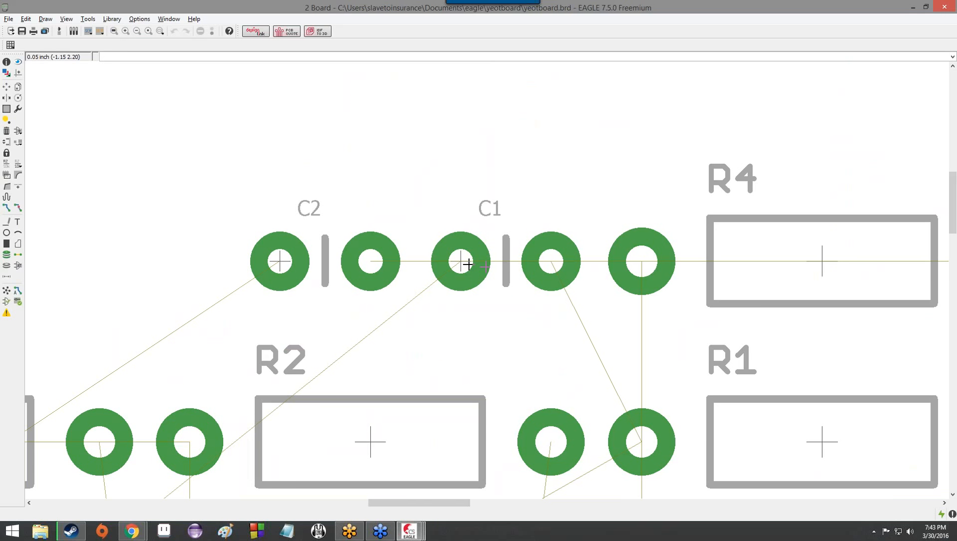
- Examine the airwires running between U1, J3 and power jack J1 on the board
{"action": "scroll", "coordinate": [476, 288], "scroll_direction": "down", "scroll_amount": 12}
{"action": "scroll", "coordinate": [582, 435], "scroll_direction": "up", "scroll_amount": 3}
{"action": "middle_click_drag", "start_coordinate": [582, 448], "coordinate": [591, 185]}
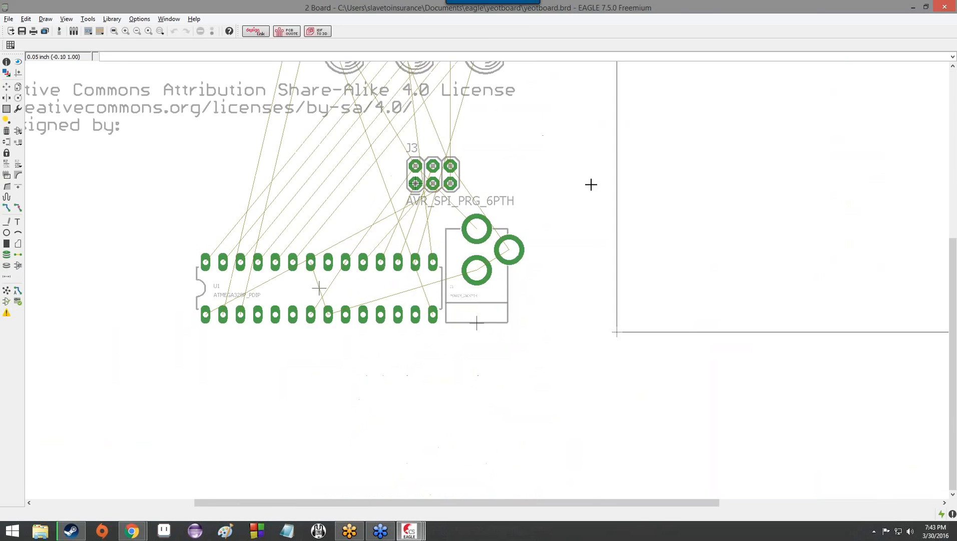
{"action": "scroll", "coordinate": [270, 316], "scroll_direction": "up", "scroll_amount": 8}
{"action": "scroll", "coordinate": [263, 261], "scroll_direction": "down", "scroll_amount": 5}
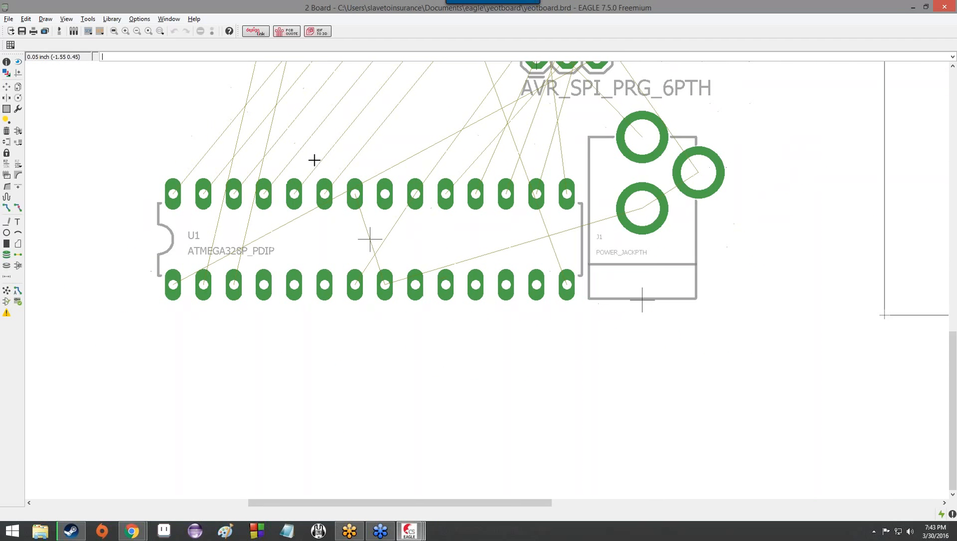
- Check U1's pin connections in the schematic against its footprint and airwires on the board
{"action": "key", "text": "alt+Tab"}
{"action": "middle_click_drag", "start_coordinate": [656, 433], "coordinate": [395, 254]}
{"action": "scroll", "coordinate": [422, 285], "scroll_direction": "down", "scroll_amount": 3}
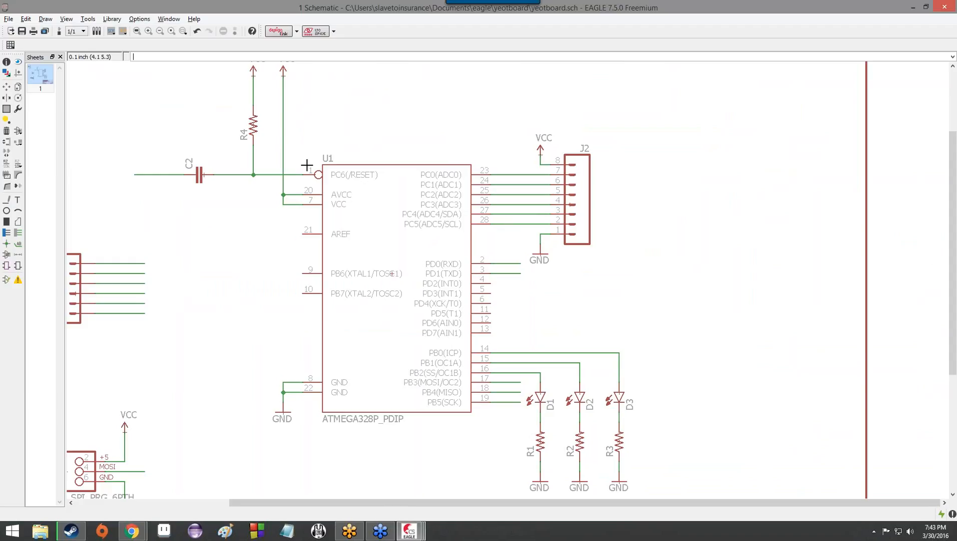
{"action": "key", "text": "alt+Tab"}
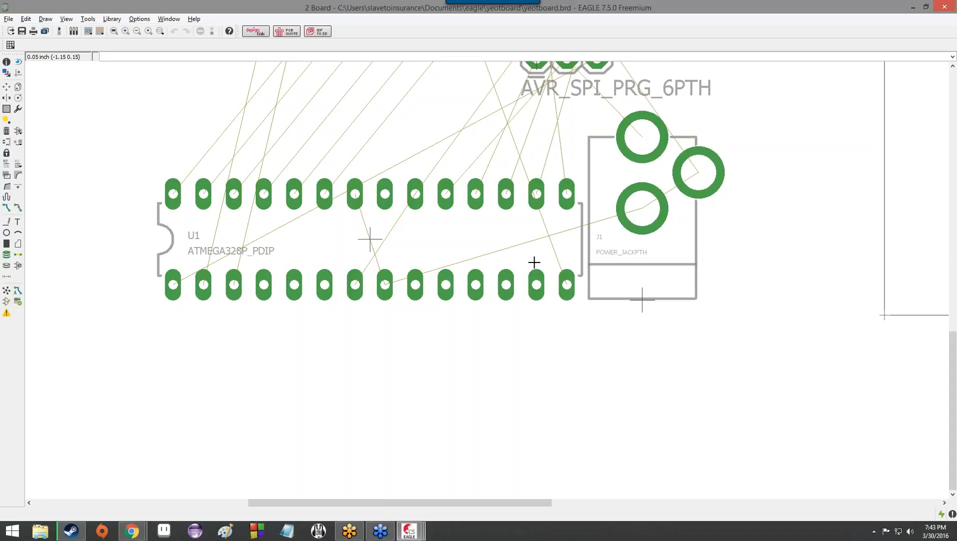
- Move LED D1 and resistor R1 into the board outline, placing R1 below D1
{"action": "scroll", "coordinate": [523, 268], "scroll_direction": "down", "scroll_amount": 6}
{"action": "scroll", "coordinate": [537, 262], "scroll_direction": "up", "scroll_amount": 1}
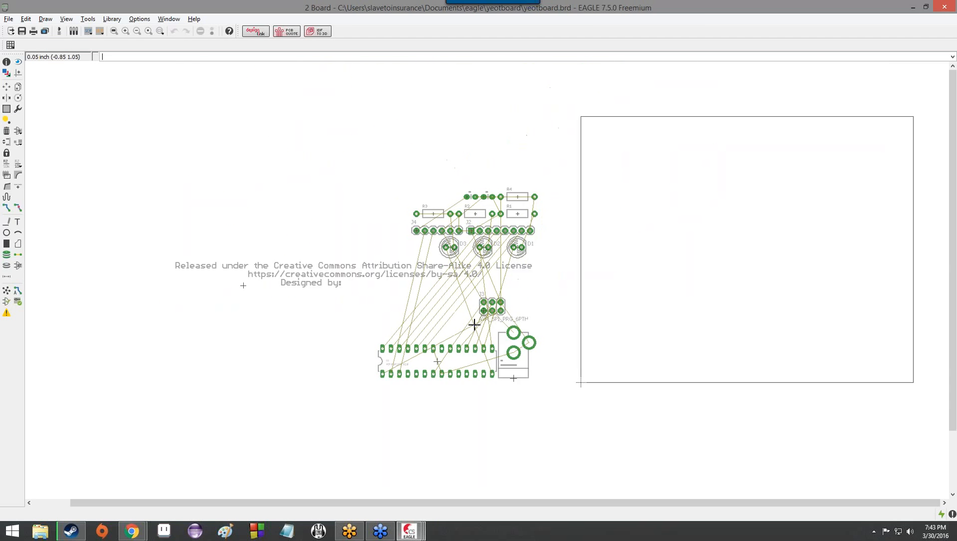
{"action": "scroll", "coordinate": [474, 324], "scroll_direction": "up", "scroll_amount": 3}
{"action": "scroll", "coordinate": [477, 315], "scroll_direction": "down", "scroll_amount": 1}
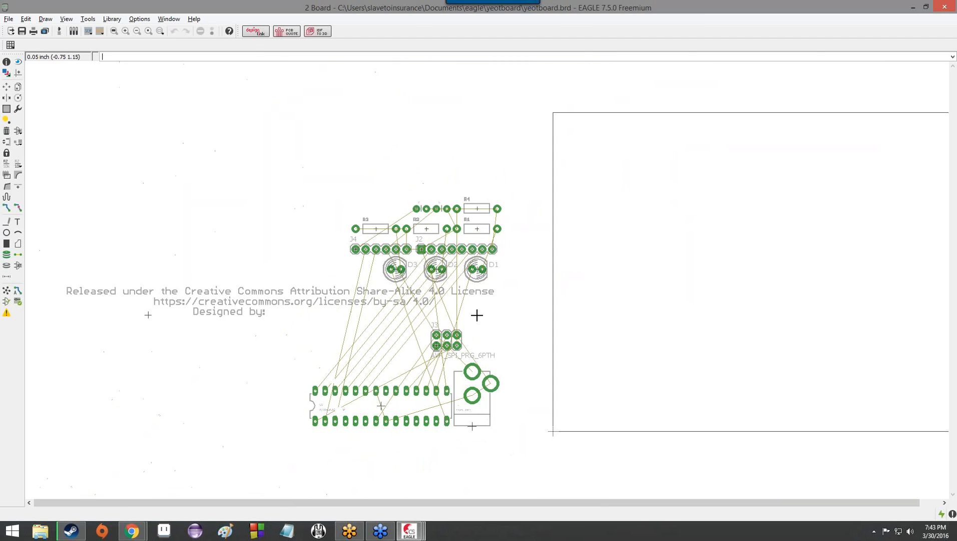
{"action": "left_click", "coordinate": [6, 87]}
{"action": "middle_click_drag", "start_coordinate": [318, 323], "coordinate": [55, 333]}
{"action": "scroll", "coordinate": [55, 333], "scroll_direction": "up", "scroll_amount": 1}
{"action": "scroll", "coordinate": [90, 335], "scroll_direction": "down", "scroll_amount": 2}
{"action": "left_click", "coordinate": [201, 293]}
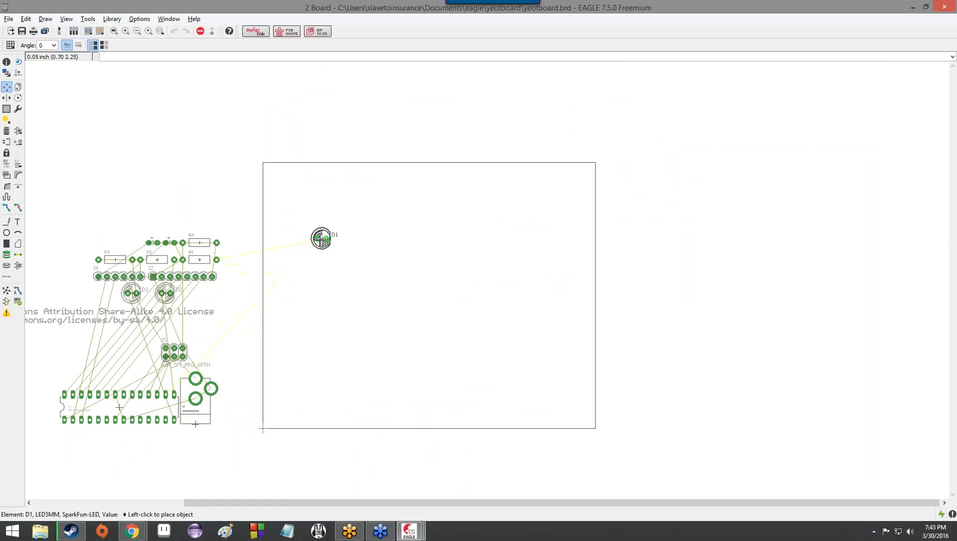
{"action": "left_click", "coordinate": [426, 230]}
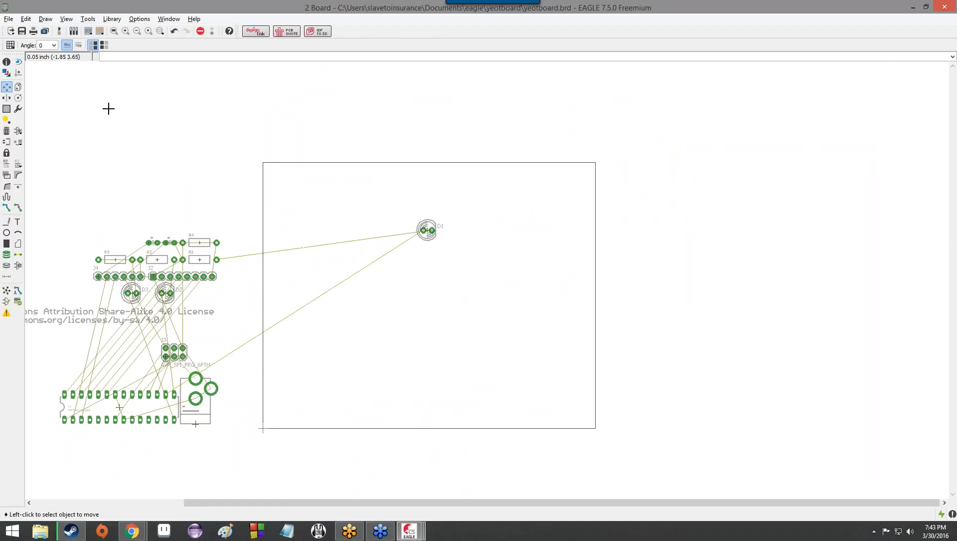
{"action": "left_click", "coordinate": [197, 259]}
{"action": "left_click", "coordinate": [426, 298]}
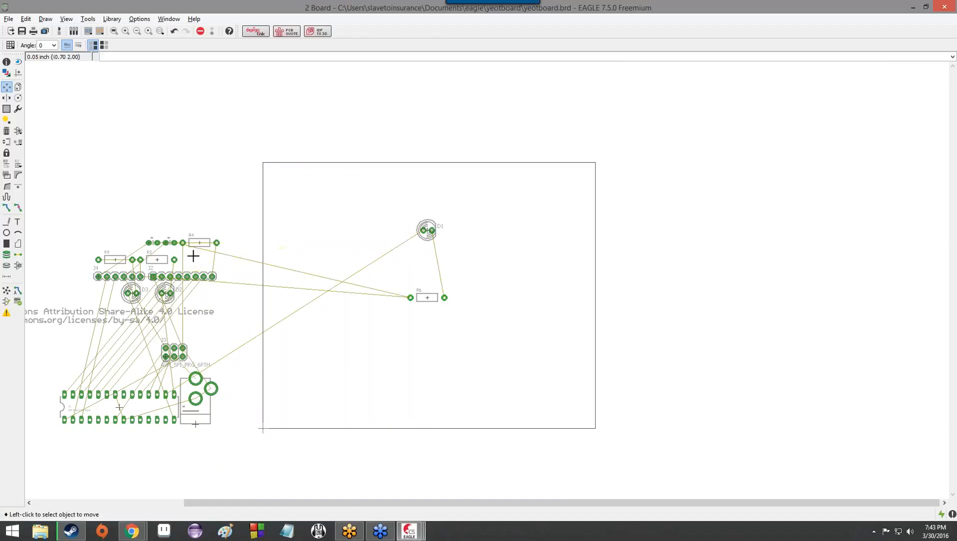
- Move resistor R4 and capacitors C1 and C2 into the board outline, with both capacitors in its upper-left area
{"action": "left_click", "coordinate": [195, 245]}
{"action": "left_click", "coordinate": [390, 339]}
{"action": "left_click", "coordinate": [170, 242]}
{"action": "left_click", "coordinate": [326, 225]}
{"action": "left_click", "coordinate": [153, 242]}
{"action": "left_click", "coordinate": [304, 201]}
- Move resistors R2 and R3 and LEDs D2 and D3 into the board outline, placing both LEDs beside D1
{"action": "left_click", "coordinate": [158, 260]}
{"action": "left_click", "coordinate": [294, 275]}
{"action": "left_click", "coordinate": [120, 261]}
{"action": "left_click", "coordinate": [359, 205]}
{"action": "left_click", "coordinate": [166, 292]}
{"action": "left_click", "coordinate": [484, 263]}
{"action": "left_click", "coordinate": [131, 292]}
{"action": "left_click", "coordinate": [469, 238]}
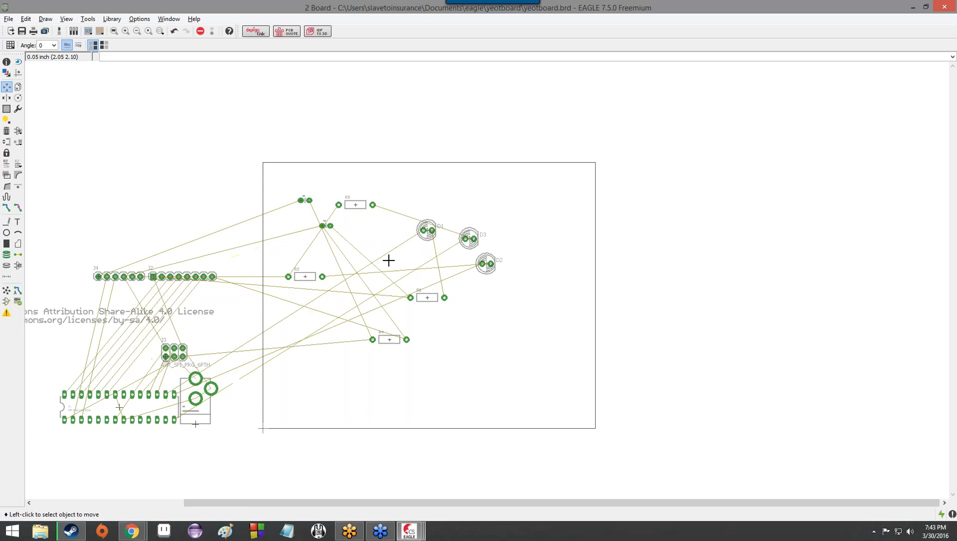
- Move header J2 into the lower right half of the board outline and J4 near its upper-right corner
{"action": "left_click", "coordinate": [167, 265]}
{"action": "left_click", "coordinate": [484, 347]}
{"action": "left_click", "coordinate": [117, 274]}
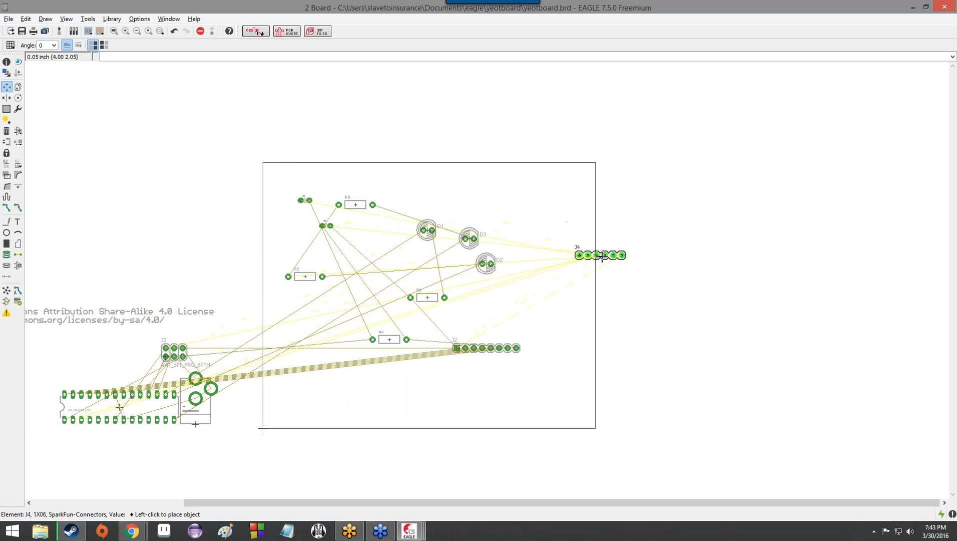
{"action": "scroll", "coordinate": [602, 255], "scroll_direction": "up", "scroll_amount": 5}
{"action": "scroll", "coordinate": [576, 252], "scroll_direction": "down", "scroll_amount": 4}
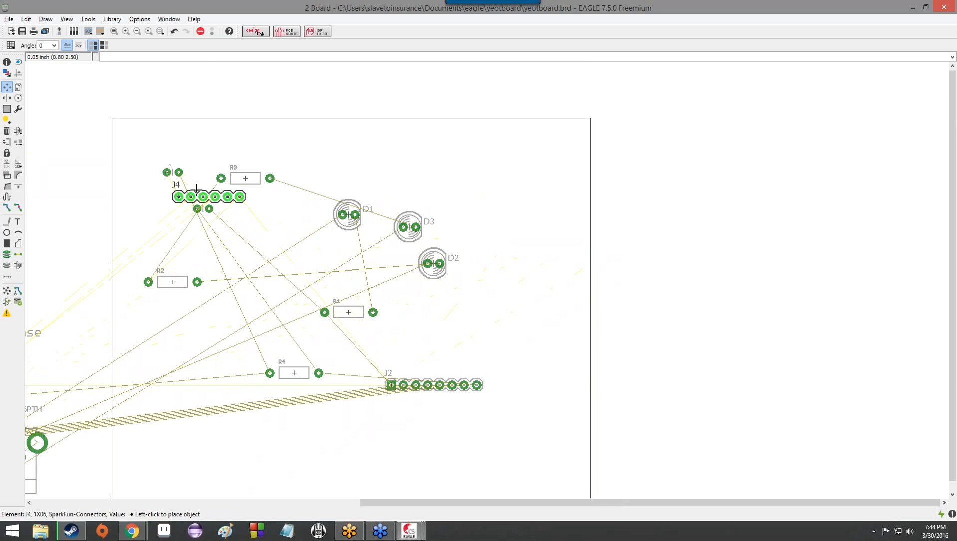
{"action": "left_click", "coordinate": [482, 155]}
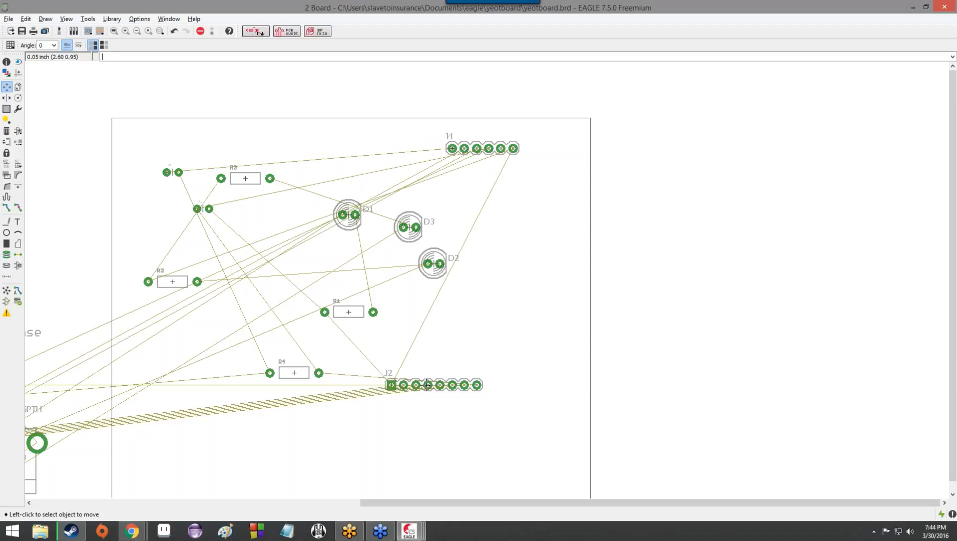
- Reposition header J2 further right and higher on the board, just below LED D2
{"action": "left_click", "coordinate": [399, 379]}
{"action": "left_click", "coordinate": [399, 385]}
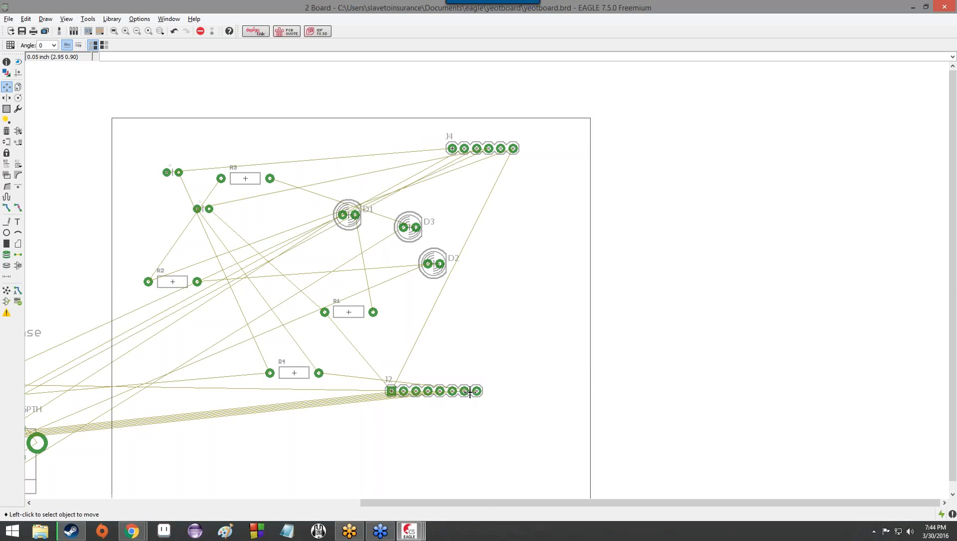
{"action": "scroll", "coordinate": [470, 392], "scroll_direction": "up", "scroll_amount": 5}
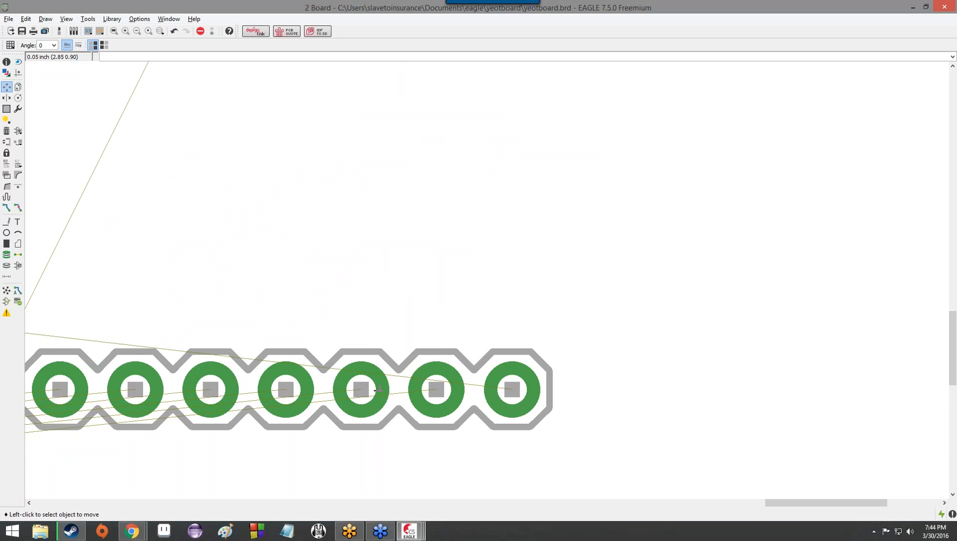
{"action": "scroll", "coordinate": [270, 336], "scroll_direction": "up", "scroll_amount": 1}
{"action": "middle_click_drag", "start_coordinate": [103, 360], "coordinate": [457, 305]}
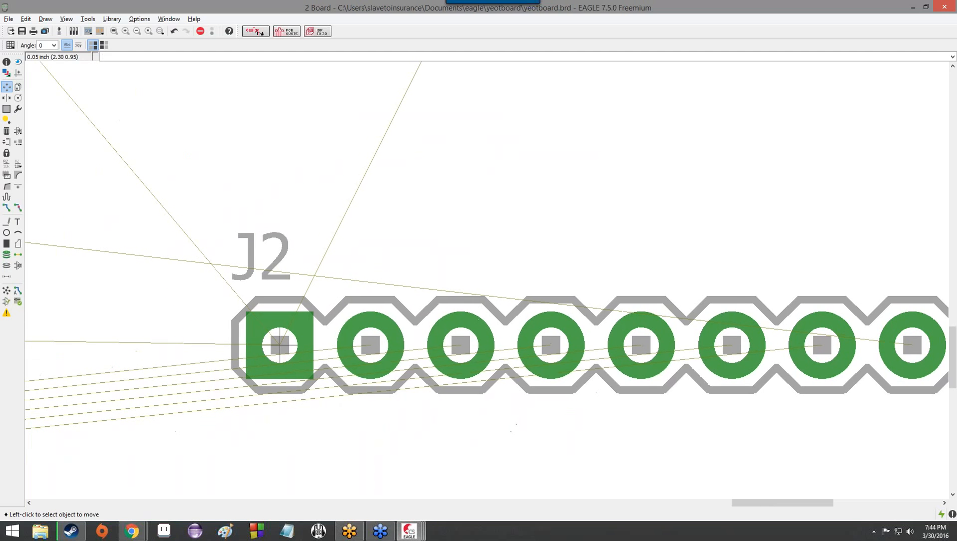
{"action": "left_click", "coordinate": [279, 345]}
{"action": "scroll", "coordinate": [280, 345], "scroll_direction": "down", "scroll_amount": 8}
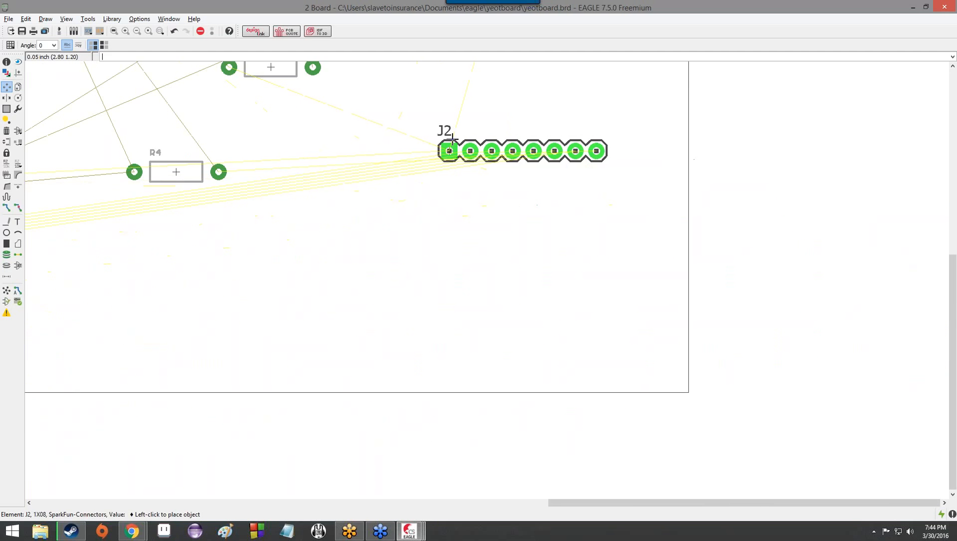
{"action": "scroll", "coordinate": [452, 139], "scroll_direction": "down", "scroll_amount": 1}
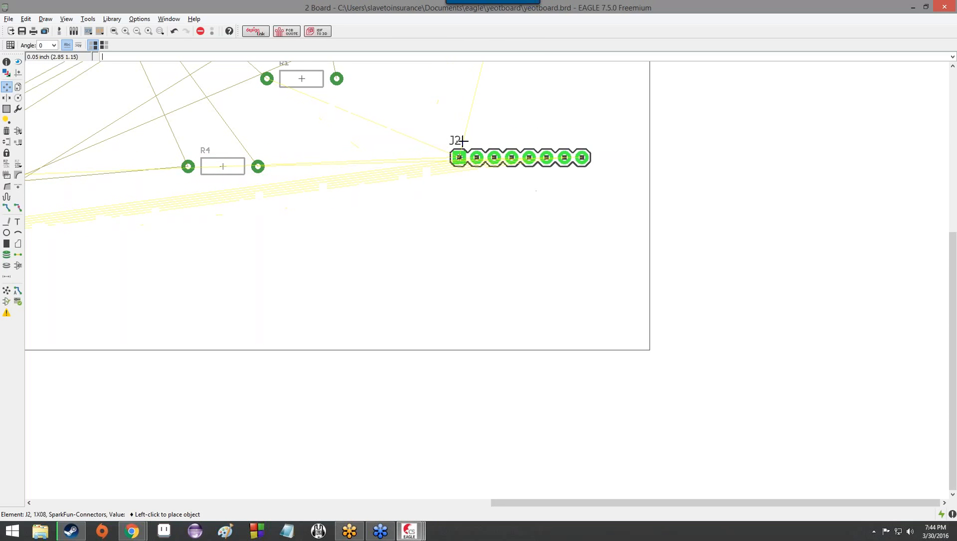
{"action": "scroll", "coordinate": [413, 135], "scroll_direction": "down", "scroll_amount": 5}
{"action": "scroll", "coordinate": [429, 143], "scroll_direction": "up", "scroll_amount": 5}
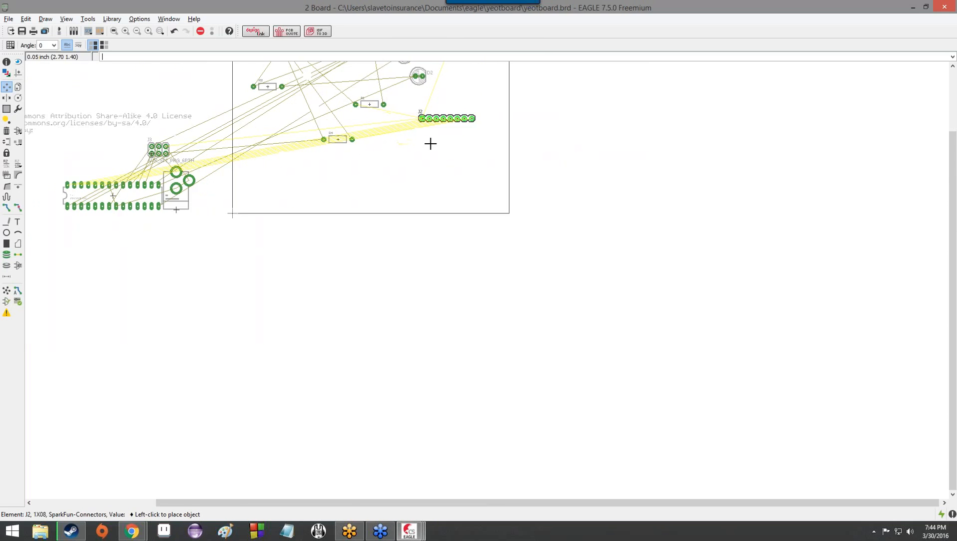
{"action": "scroll", "coordinate": [464, 184], "scroll_direction": "down", "scroll_amount": 1}
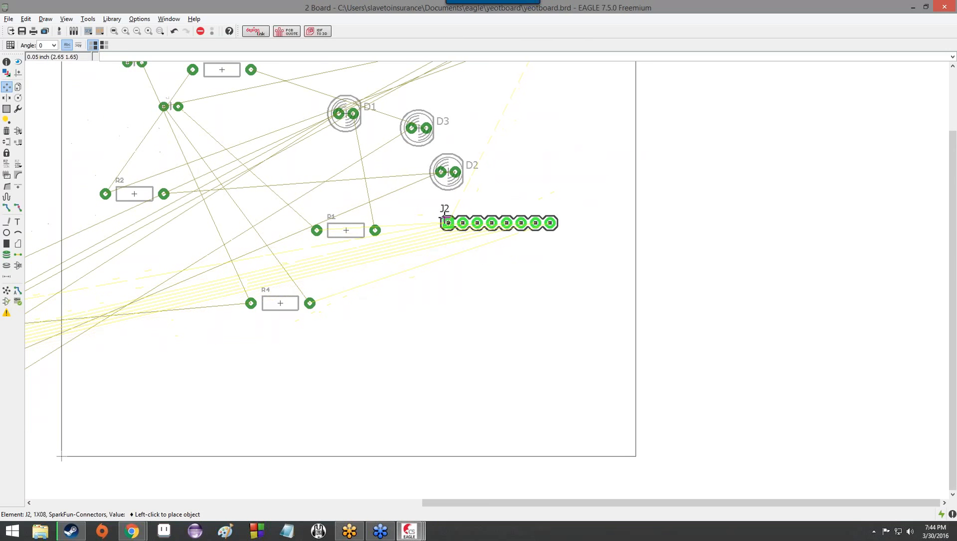
{"action": "left_click", "coordinate": [484, 229]}
- Move power jack J1 into the lower-right corner of the board outline
{"action": "scroll", "coordinate": [377, 372], "scroll_direction": "up", "scroll_amount": 1}
{"action": "scroll", "coordinate": [571, 250], "scroll_direction": "down", "scroll_amount": 3}
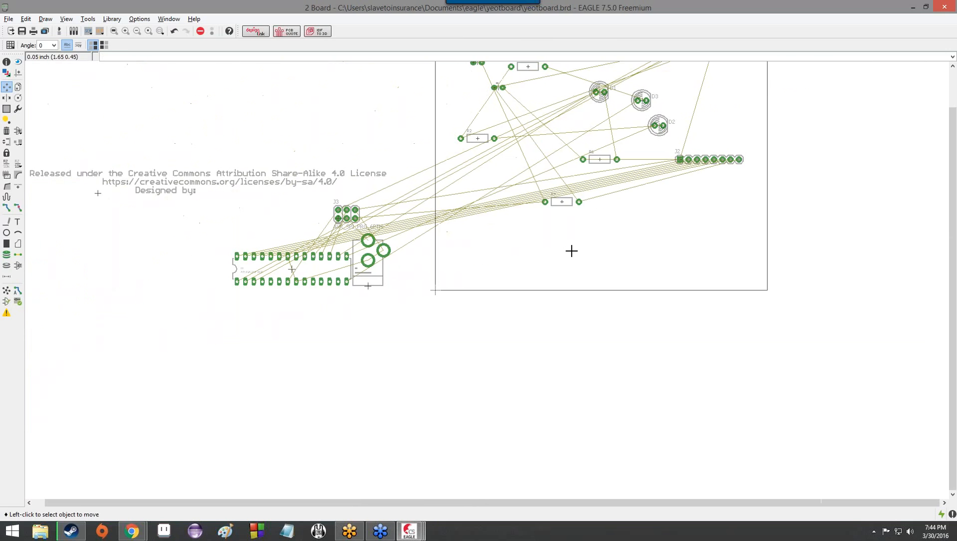
{"action": "scroll", "coordinate": [555, 258], "scroll_direction": "up", "scroll_amount": 6}
{"action": "scroll", "coordinate": [429, 245], "scroll_direction": "down", "scroll_amount": 2}
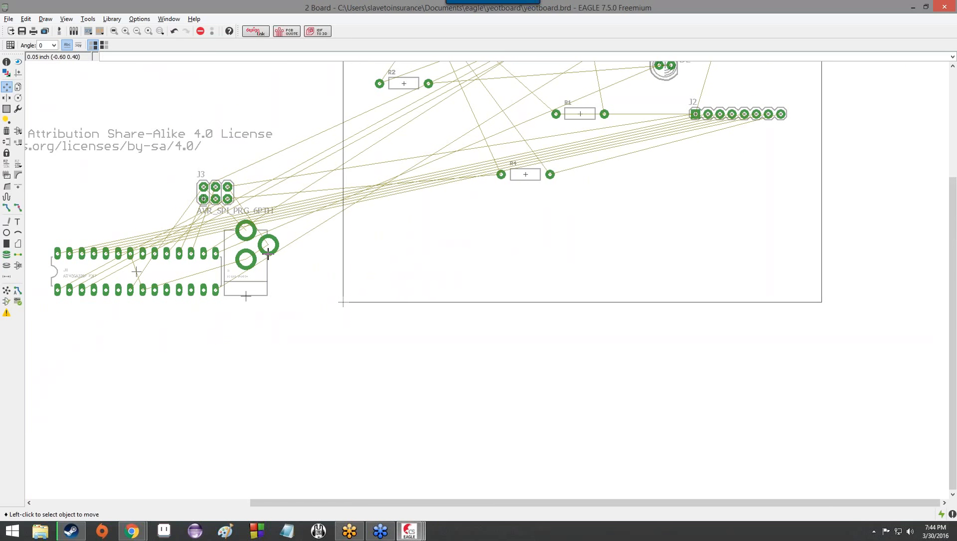
{"action": "left_click", "coordinate": [247, 292]}
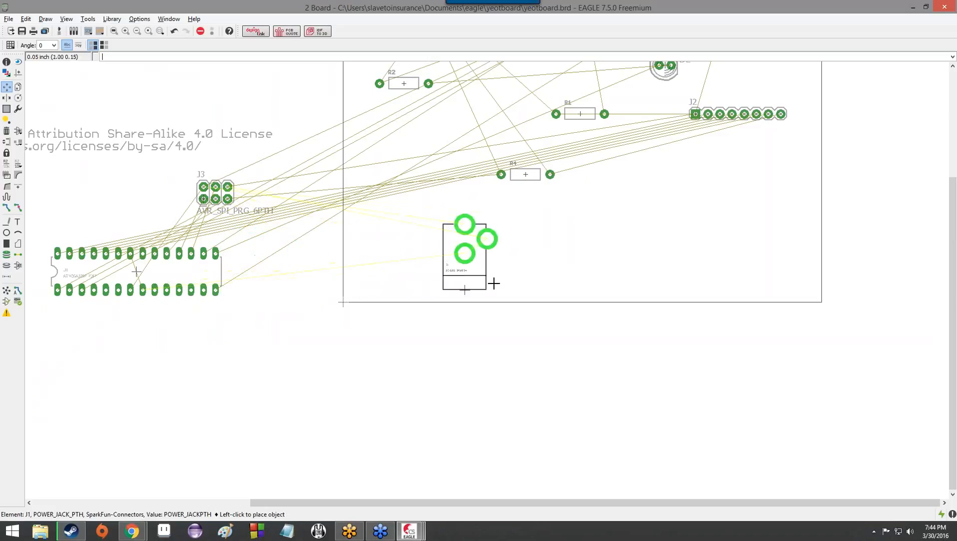
{"action": "left_click", "coordinate": [729, 281]}
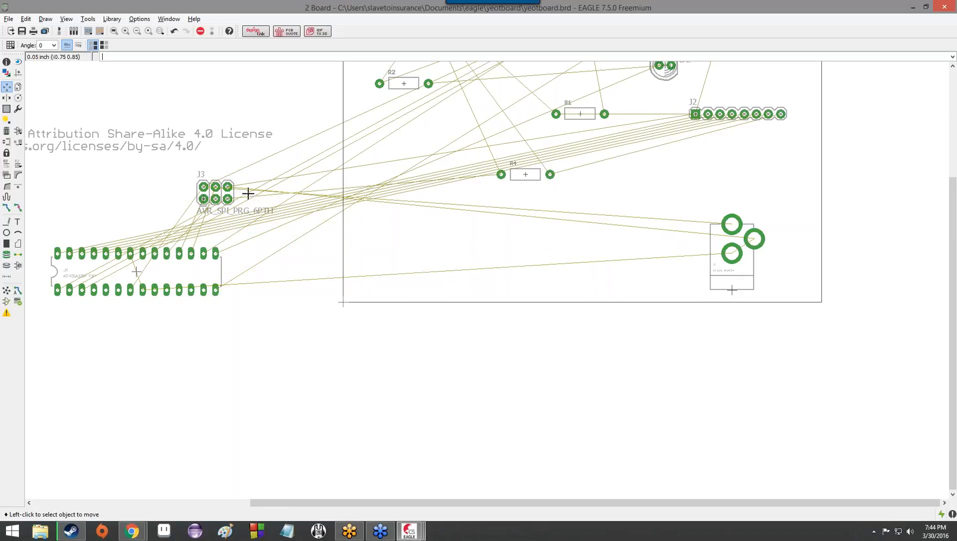
- Place programming header J3 between U1 and the power jack, and move U1 to the board's lower-left area
{"action": "left_click", "coordinate": [203, 200]}
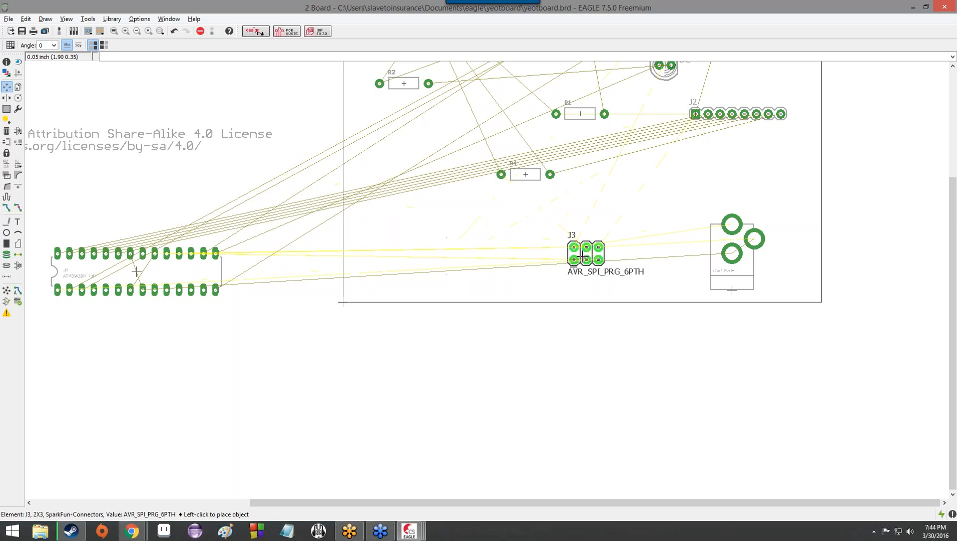
{"action": "left_click", "coordinate": [586, 235]}
{"action": "left_click", "coordinate": [136, 269]}
{"action": "left_click", "coordinate": [421, 239]}
- Shift LED D2 slightly to the right and raise header J2 slightly on the board
{"action": "scroll", "coordinate": [427, 242], "scroll_direction": "up", "scroll_amount": 6}
{"action": "scroll", "coordinate": [433, 242], "scroll_direction": "down", "scroll_amount": 8}
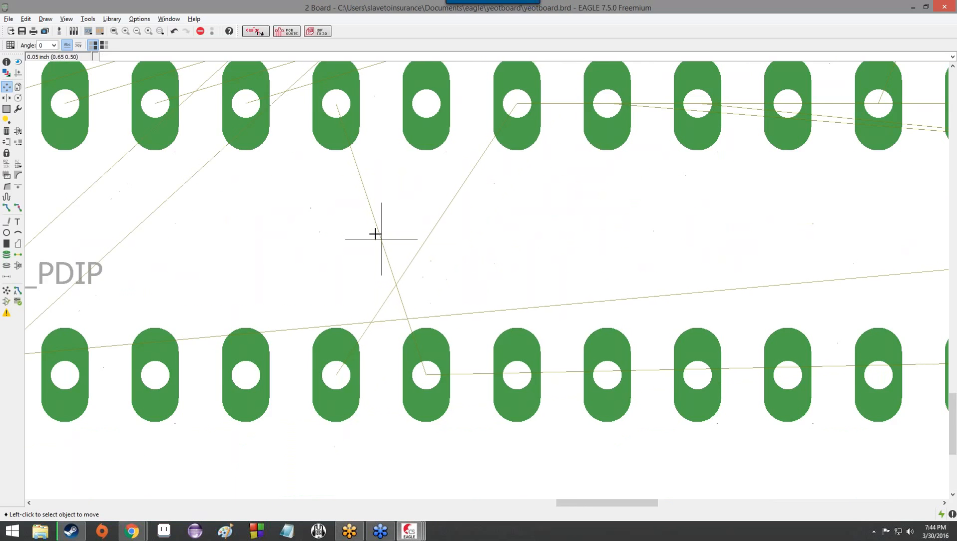
{"action": "scroll", "coordinate": [463, 300], "scroll_direction": "up", "scroll_amount": 4}
{"action": "scroll", "coordinate": [463, 299], "scroll_direction": "up", "scroll_amount": 5}
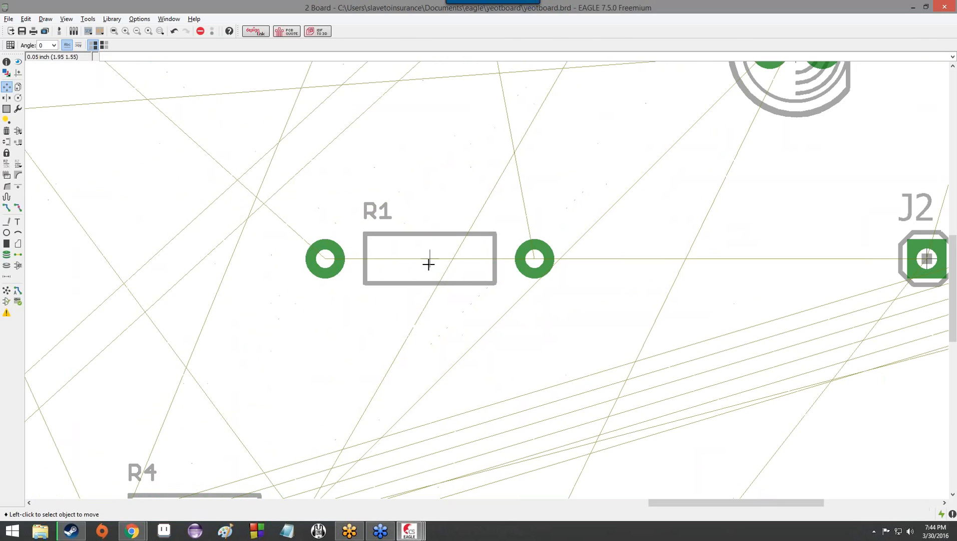
{"action": "scroll", "coordinate": [575, 179], "scroll_direction": "down", "scroll_amount": 6}
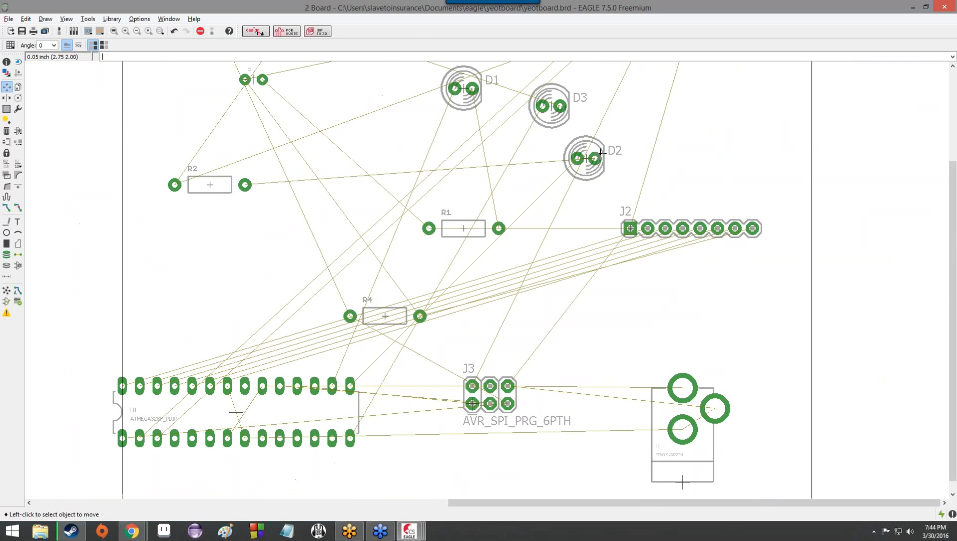
{"action": "left_click", "coordinate": [586, 159]}
{"action": "left_click", "coordinate": [611, 167]}
{"action": "left_click", "coordinate": [630, 228]}
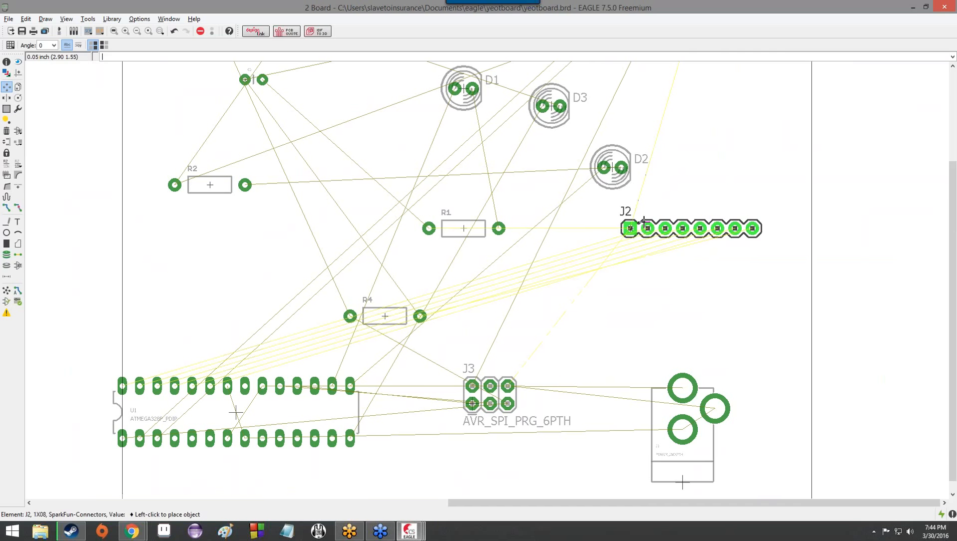
{"action": "left_click", "coordinate": [630, 220]}
- Raise power jack J1 and header J3 on the board, and shift U1 right so it sits inside the outline
{"action": "left_click", "coordinate": [682, 482]}
{"action": "left_click", "coordinate": [667, 456]}
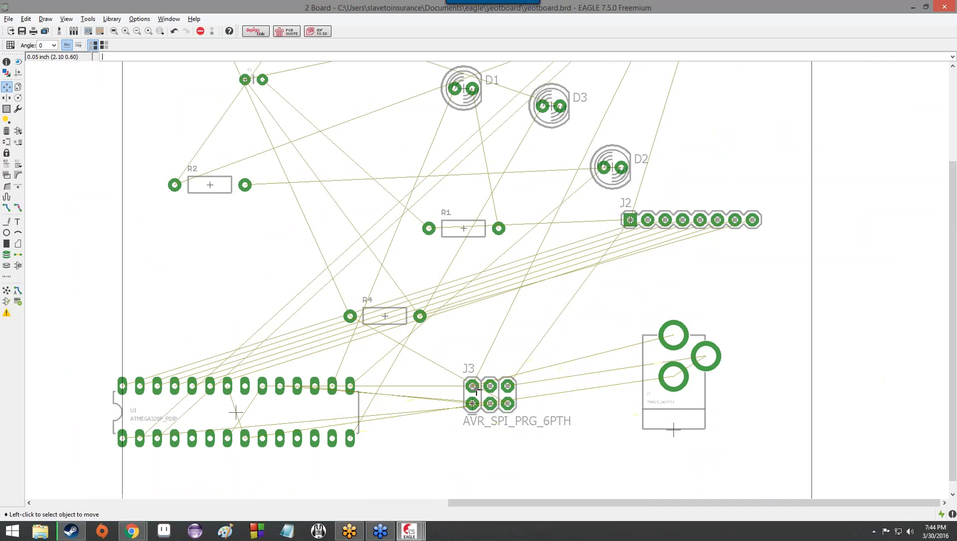
{"action": "left_click", "coordinate": [479, 395]}
{"action": "left_click", "coordinate": [465, 346]}
{"action": "scroll", "coordinate": [202, 414], "scroll_direction": "up", "scroll_amount": 5}
{"action": "scroll", "coordinate": [342, 420], "scroll_direction": "down", "scroll_amount": 5}
{"action": "left_click", "coordinate": [310, 400]}
{"action": "left_click", "coordinate": [442, 398]}
- Examine the overall component placement and the crossing airwires within the board outline
{"action": "scroll", "coordinate": [500, 425], "scroll_direction": "down", "scroll_amount": 6}
{"action": "scroll", "coordinate": [534, 328], "scroll_direction": "up", "scroll_amount": 7}
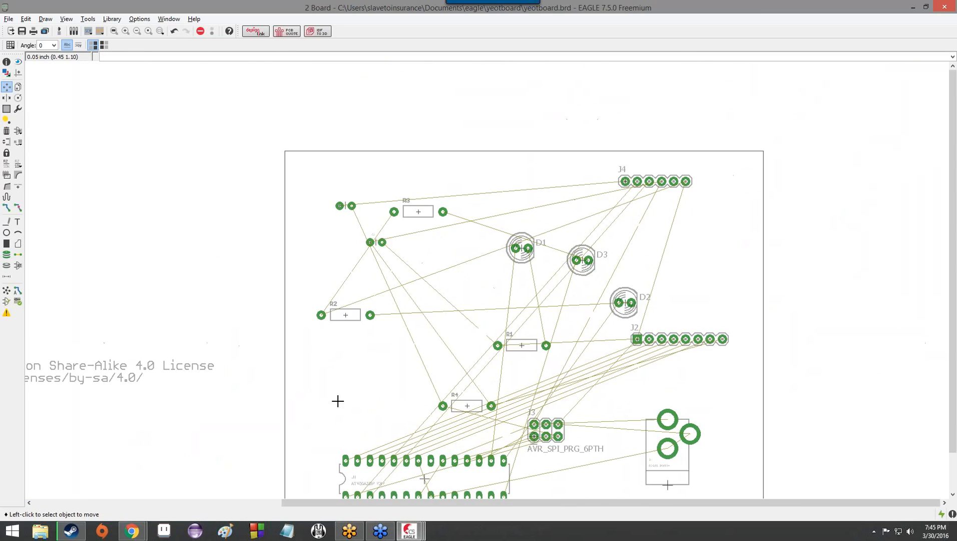
{"action": "scroll", "coordinate": [532, 325], "scroll_direction": "down", "scroll_amount": 10}
{"action": "scroll", "coordinate": [532, 325], "scroll_direction": "up", "scroll_amount": 8}
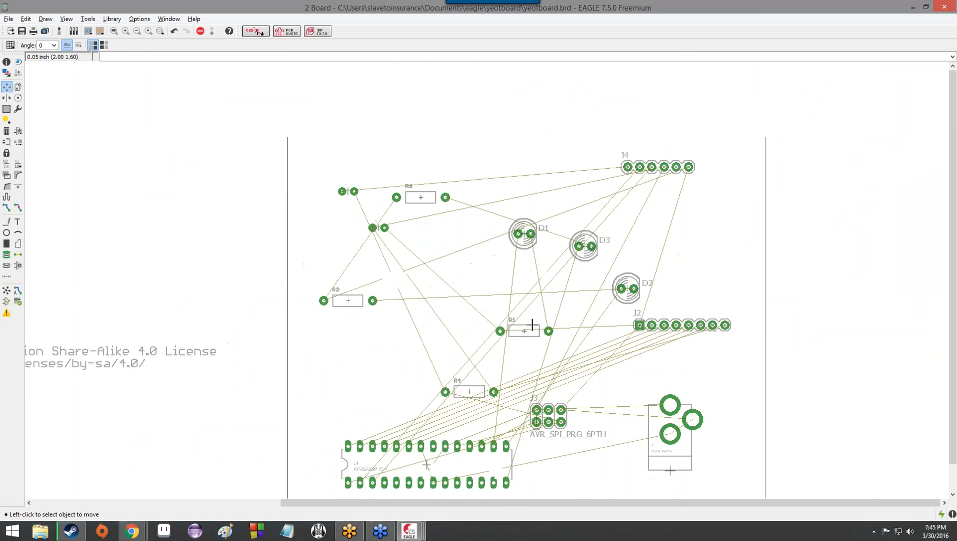
{"action": "scroll", "coordinate": [528, 325], "scroll_direction": "down", "scroll_amount": 4}
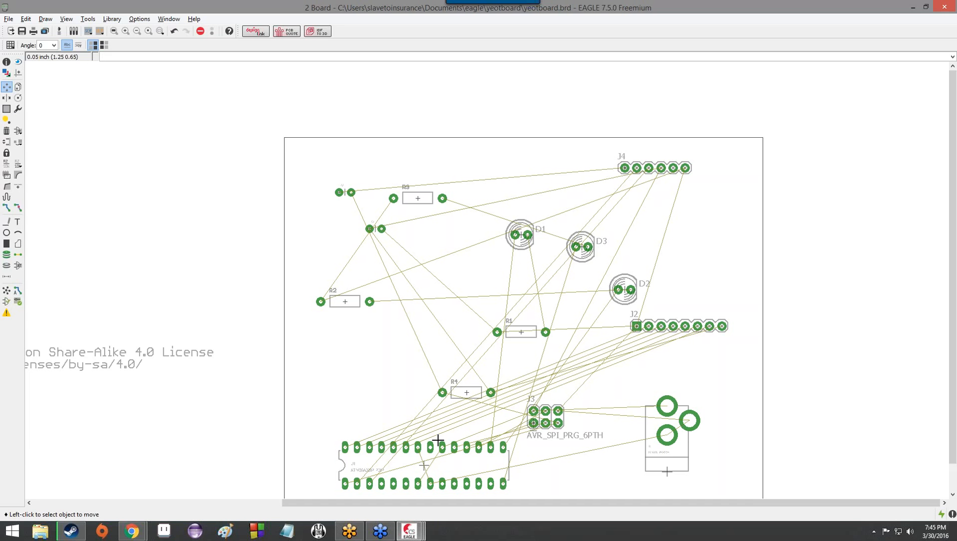
{"action": "scroll", "coordinate": [670, 408], "scroll_direction": "up", "scroll_amount": 5}
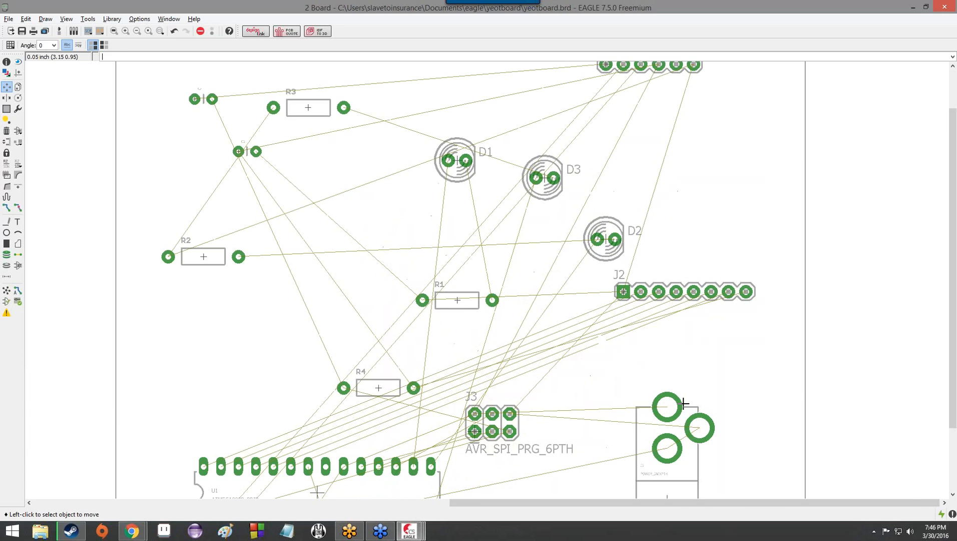
{"action": "scroll", "coordinate": [631, 425], "scroll_direction": "down", "scroll_amount": 5}
{"action": "scroll", "coordinate": [571, 422], "scroll_direction": "down", "scroll_amount": 1}
{"action": "scroll", "coordinate": [538, 436], "scroll_direction": "up", "scroll_amount": 4}
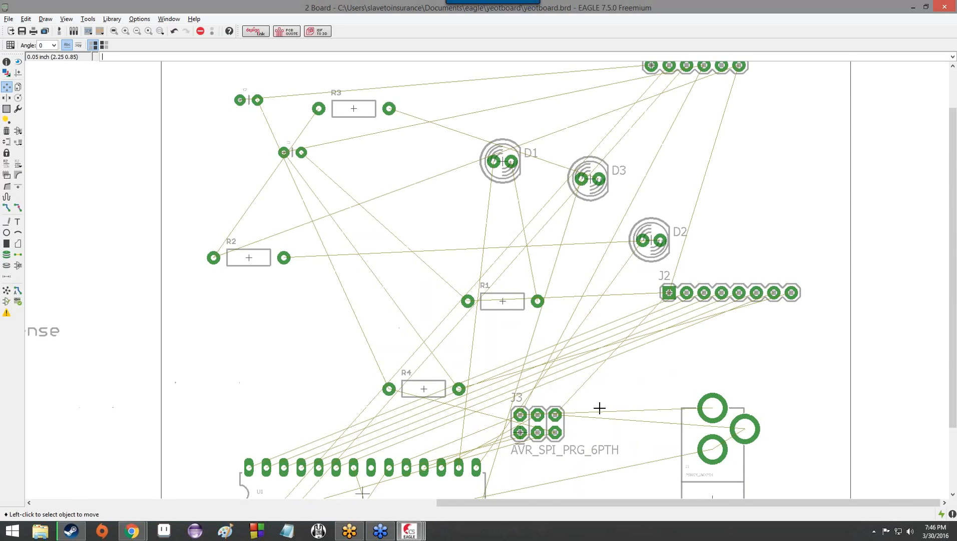
{"action": "scroll", "coordinate": [781, 428], "scroll_direction": "down", "scroll_amount": 2}
{"action": "scroll", "coordinate": [766, 425], "scroll_direction": "up", "scroll_amount": 3}
{"action": "scroll", "coordinate": [762, 427], "scroll_direction": "down", "scroll_amount": 4}
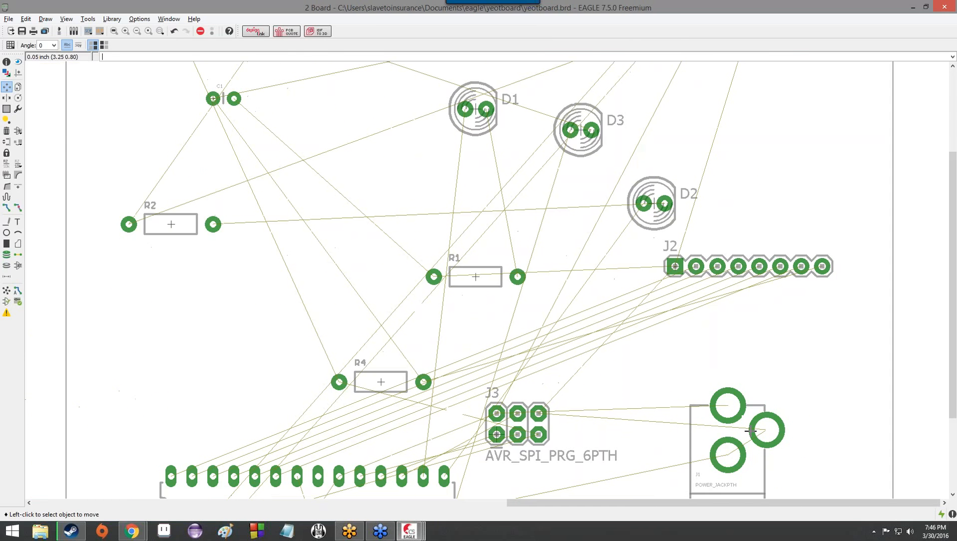
{"action": "scroll", "coordinate": [658, 431], "scroll_direction": "up", "scroll_amount": 4}
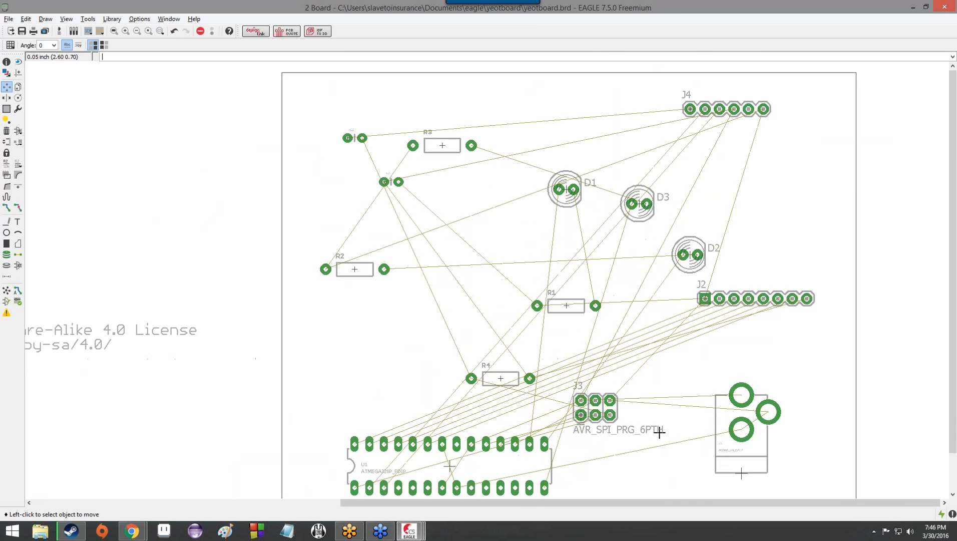
- Inspect U1's pins and their airwires to R4, J2 and J3, and review the whole layout inside the board outline
{"action": "scroll", "coordinate": [538, 392], "scroll_direction": "down", "scroll_amount": 2}
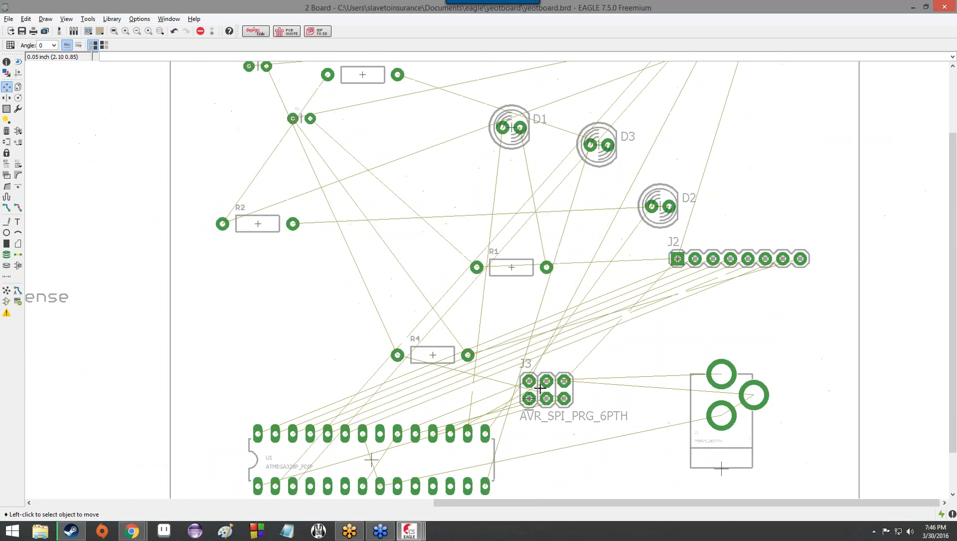
{"action": "middle_click_drag", "start_coordinate": [558, 358], "coordinate": [660, 295]}
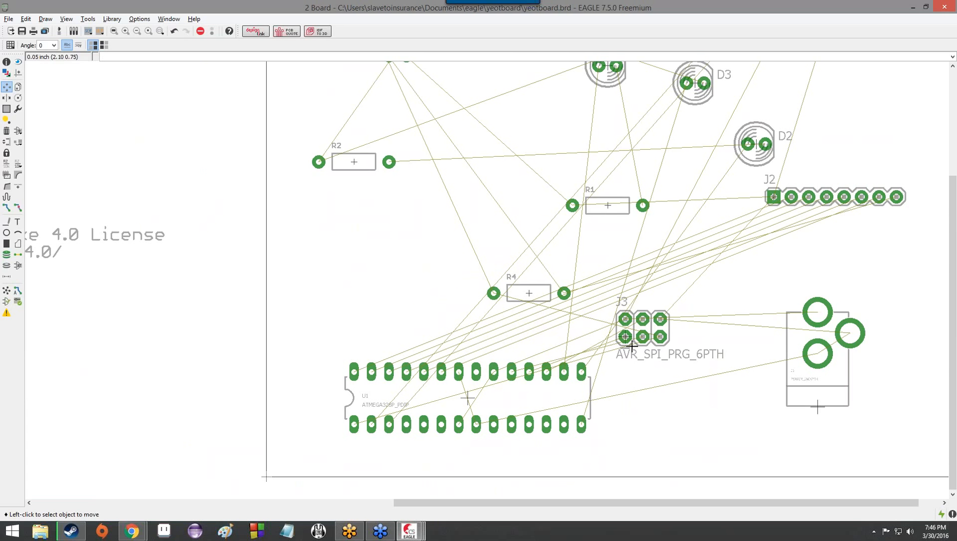
{"action": "scroll", "coordinate": [723, 219], "scroll_direction": "down", "scroll_amount": 3}
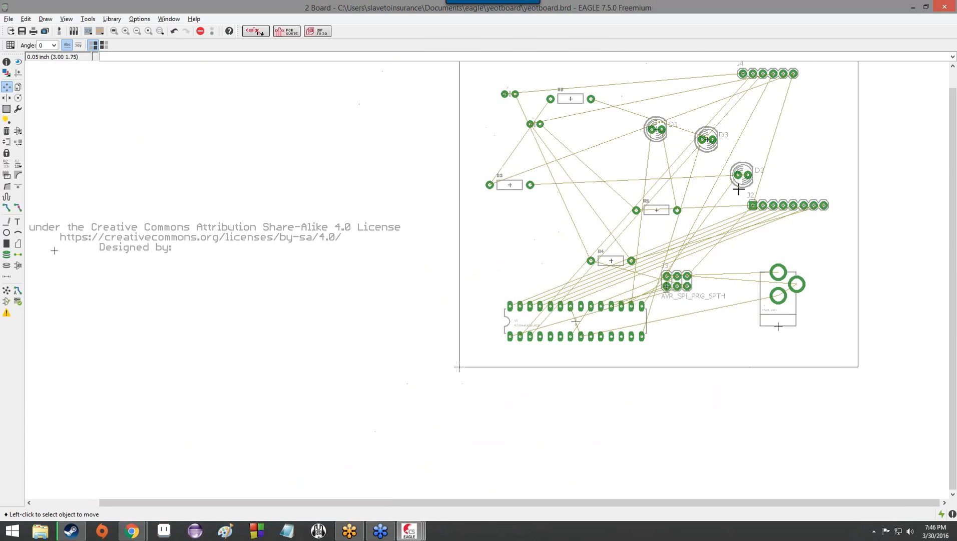
{"action": "scroll", "coordinate": [629, 282], "scroll_direction": "up", "scroll_amount": 2}
{"action": "scroll", "coordinate": [590, 309], "scroll_direction": "up", "scroll_amount": 3}
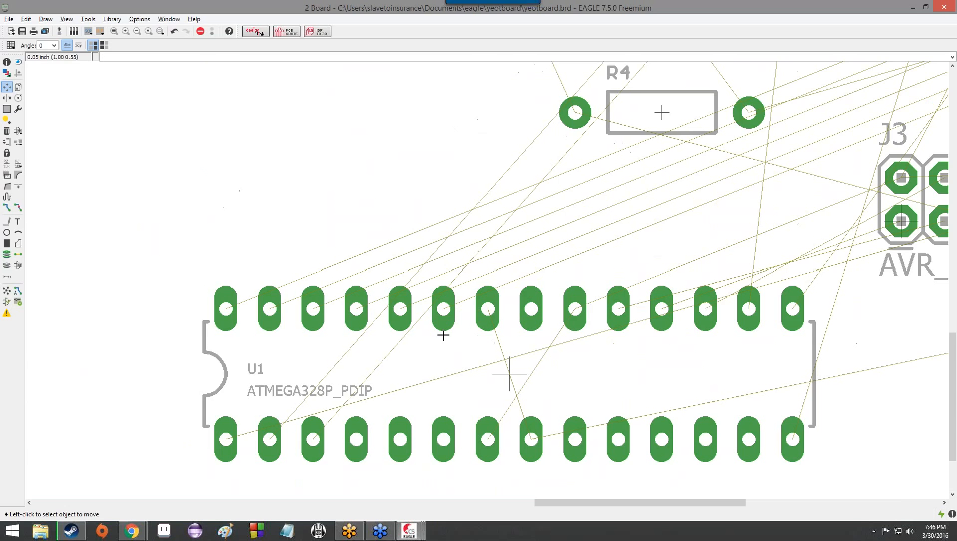
{"action": "scroll", "coordinate": [525, 336], "scroll_direction": "down", "scroll_amount": 3}
{"action": "scroll", "coordinate": [463, 390], "scroll_direction": "up", "scroll_amount": 1}
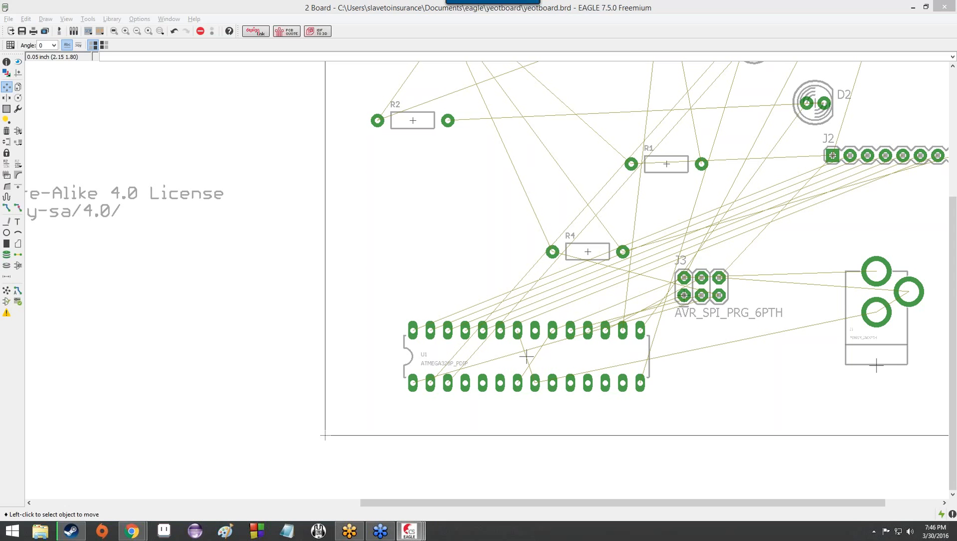
{"action": "middle_click_drag", "start_coordinate": [701, 103], "coordinate": [581, 169]}
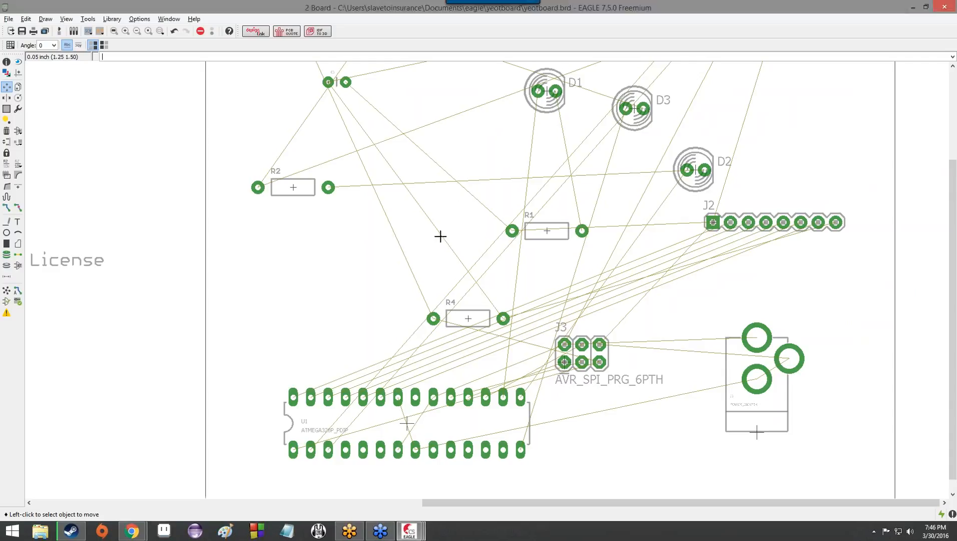
{"action": "scroll", "coordinate": [543, 248], "scroll_direction": "down", "scroll_amount": 3}
{"action": "scroll", "coordinate": [557, 320], "scroll_direction": "up", "scroll_amount": 2}
{"action": "scroll", "coordinate": [501, 324], "scroll_direction": "down", "scroll_amount": 1}
{"action": "scroll", "coordinate": [575, 305], "scroll_direction": "up", "scroll_amount": 1}
{"action": "scroll", "coordinate": [600, 291], "scroll_direction": "down", "scroll_amount": 2}
{"action": "scroll", "coordinate": [599, 291], "scroll_direction": "up", "scroll_amount": 1}
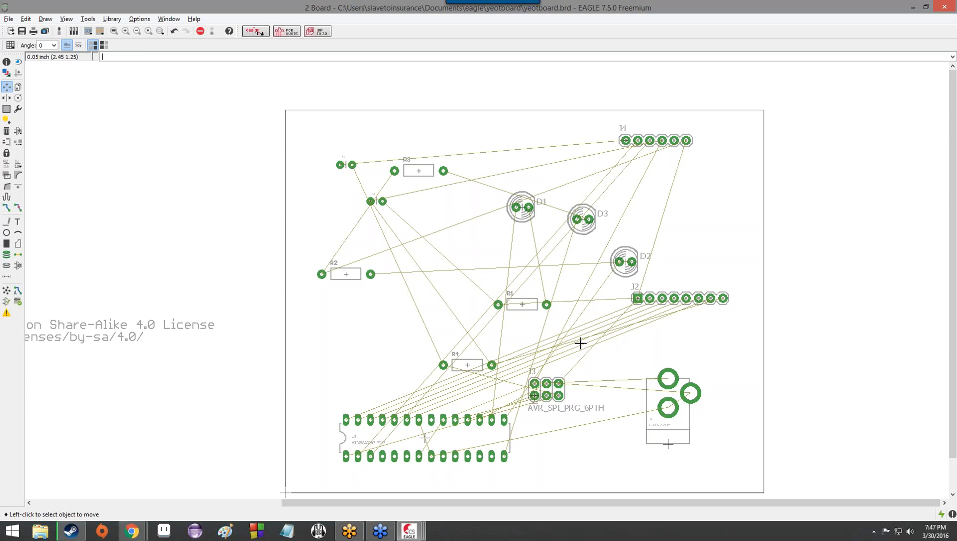
- Move the horizontal U1 up and left so it sits near the board's left edge below R2
{"action": "left_click", "coordinate": [424, 436]}
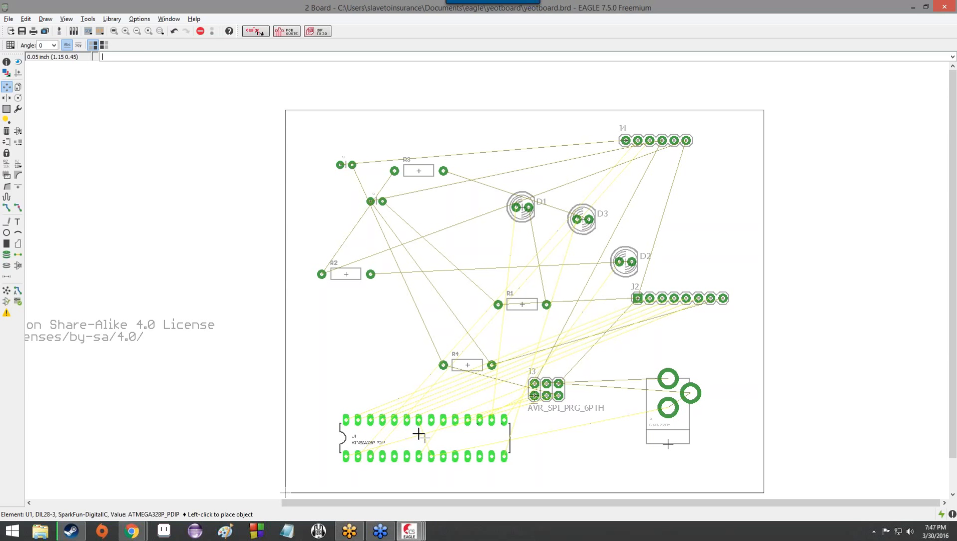
{"action": "left_click", "coordinate": [395, 404]}
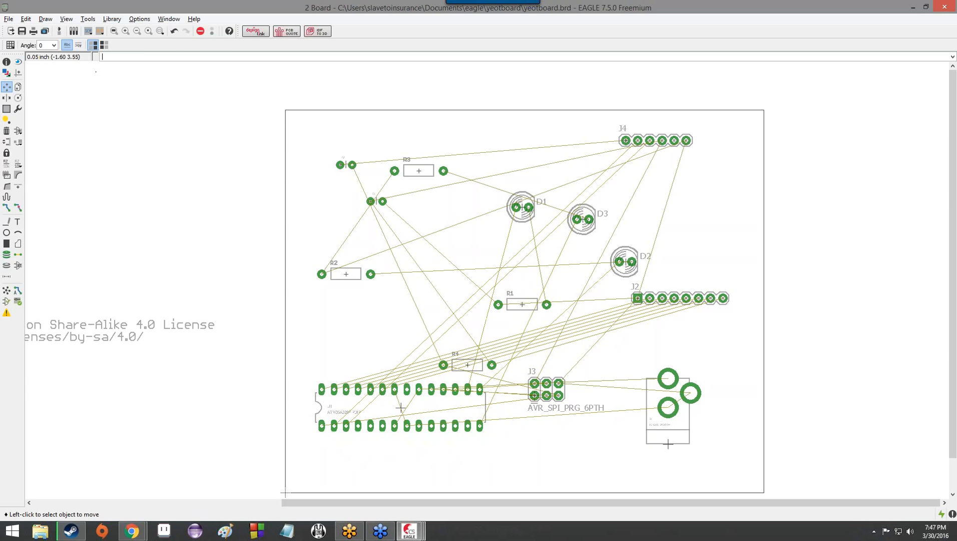
{"action": "left_click", "coordinate": [92, 46]}
{"action": "left_click", "coordinate": [401, 408]}
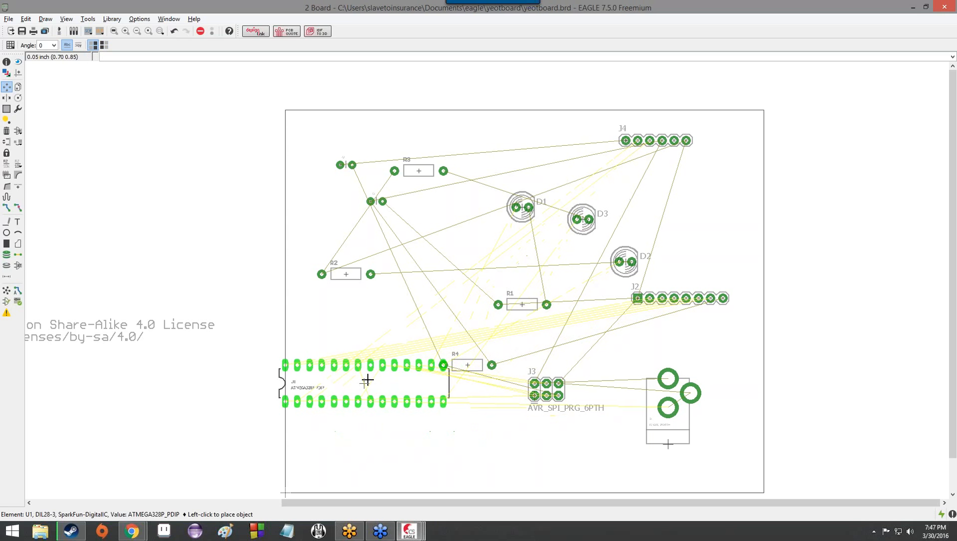
{"action": "left_click", "coordinate": [377, 334]}
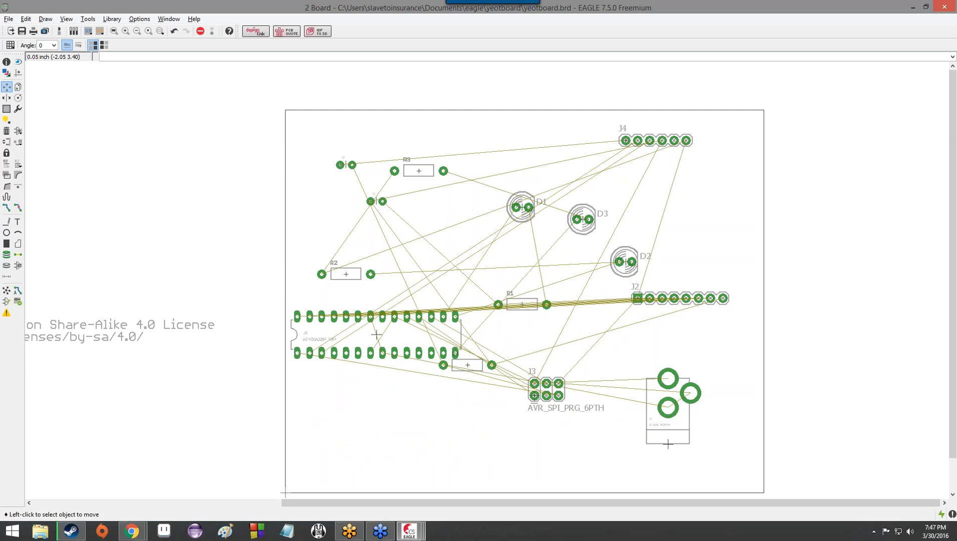
- Rotate U1 to 90° and place it vertically between R3 and LED D1, above R4
{"action": "left_click", "coordinate": [375, 334]}
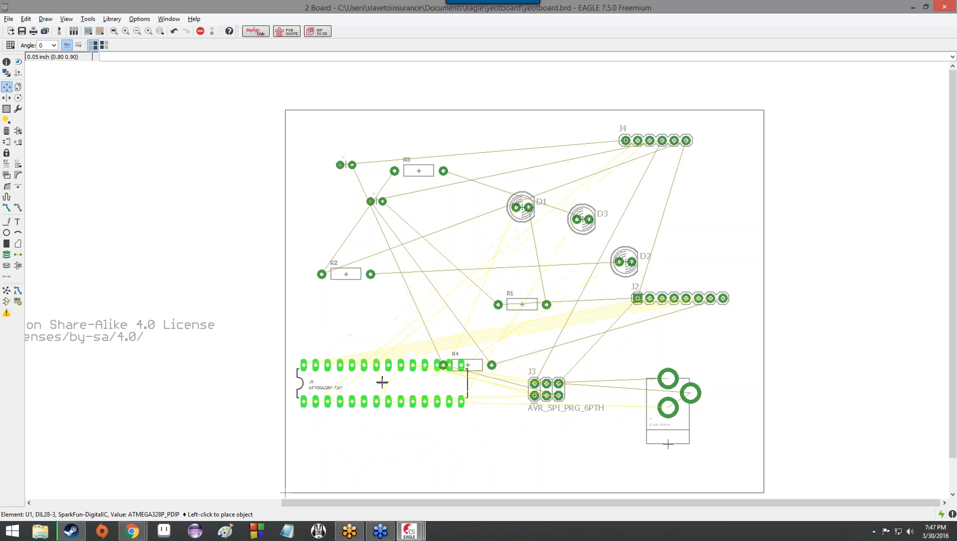
{"action": "right_click", "coordinate": [399, 404]}
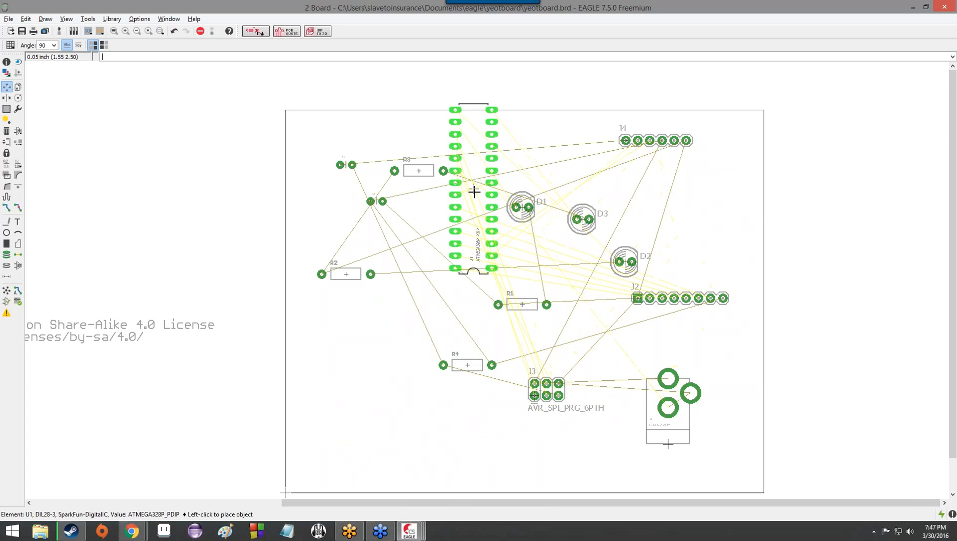
{"action": "scroll", "coordinate": [483, 205], "scroll_direction": "up", "scroll_amount": 4}
{"action": "scroll", "coordinate": [465, 206], "scroll_direction": "down", "scroll_amount": 3}
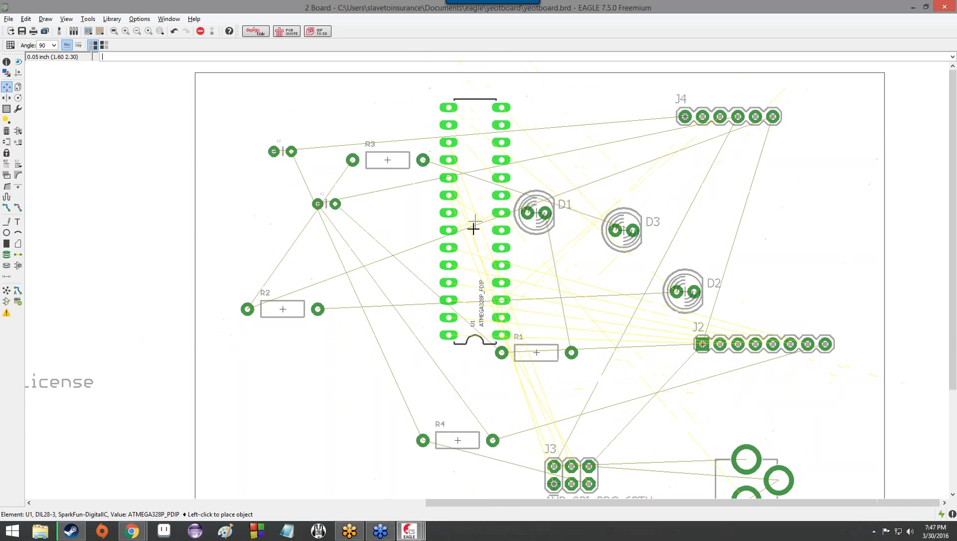
{"action": "scroll", "coordinate": [475, 251], "scroll_direction": "up", "scroll_amount": 2}
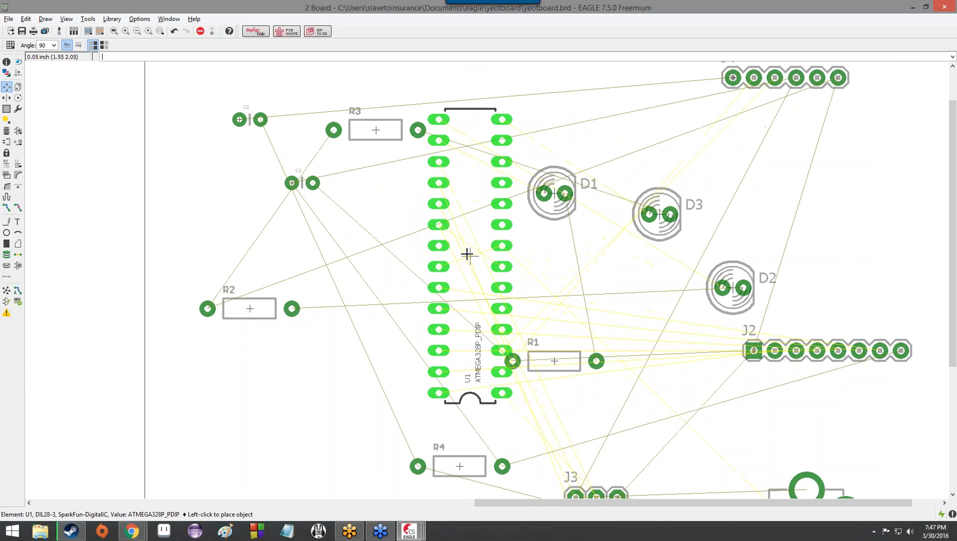
{"action": "left_click", "coordinate": [467, 255]}
- Rotate resistors R1 and R2 to 90° and line them up along the board's left edge, with R2 above R1
{"action": "left_click", "coordinate": [555, 360]}
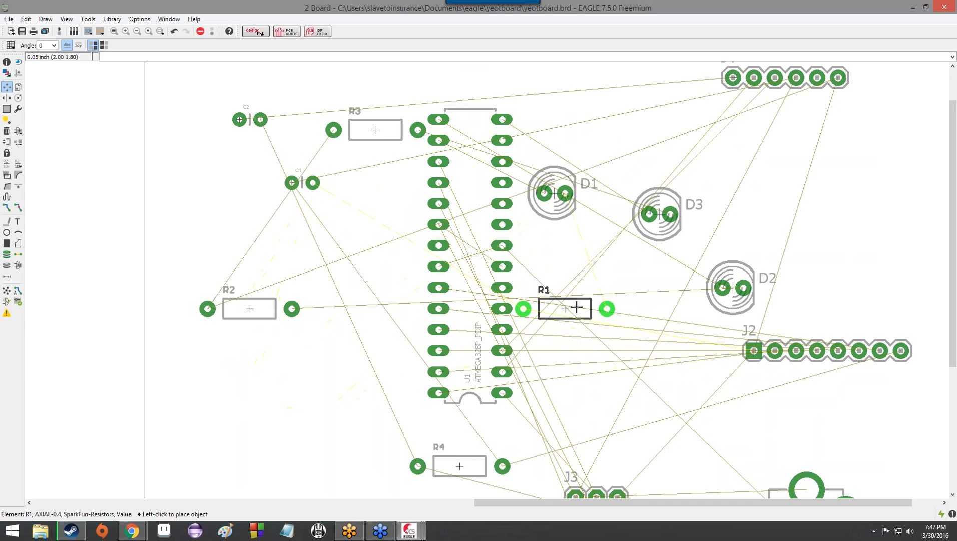
{"action": "left_click", "coordinate": [229, 401]}
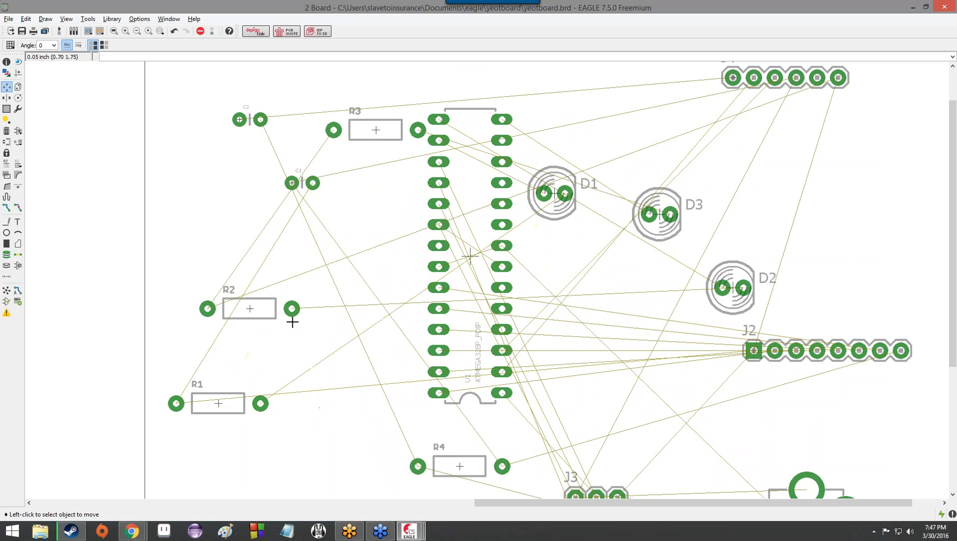
{"action": "left_click", "coordinate": [248, 309]}
{"action": "right_click", "coordinate": [181, 223]}
{"action": "left_click", "coordinate": [190, 258]}
{"action": "left_click", "coordinate": [218, 403]}
{"action": "right_click", "coordinate": [217, 388]}
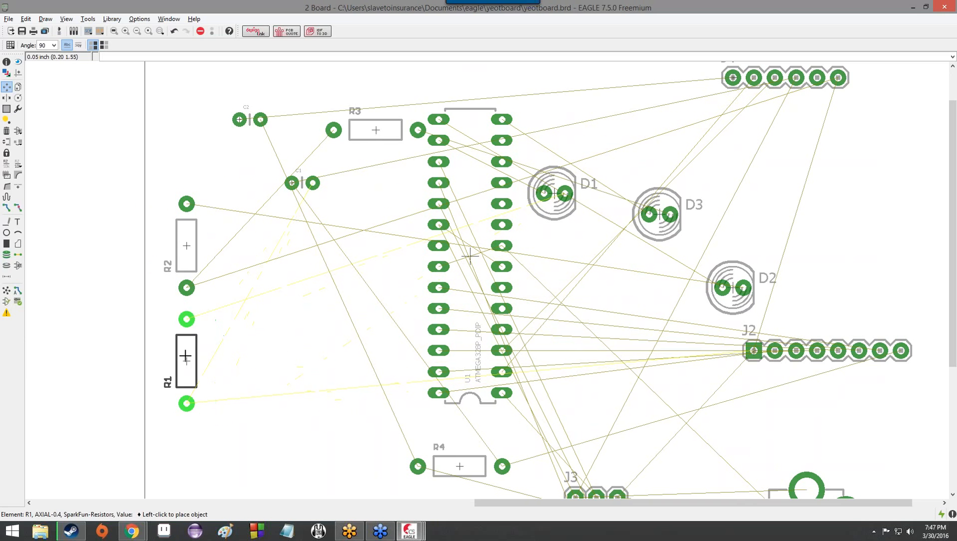
{"action": "left_click", "coordinate": [185, 367]}
- Rotate header J2 to 90° and place it vertically between R1 and U1
{"action": "scroll", "coordinate": [359, 250], "scroll_direction": "down", "scroll_amount": 5}
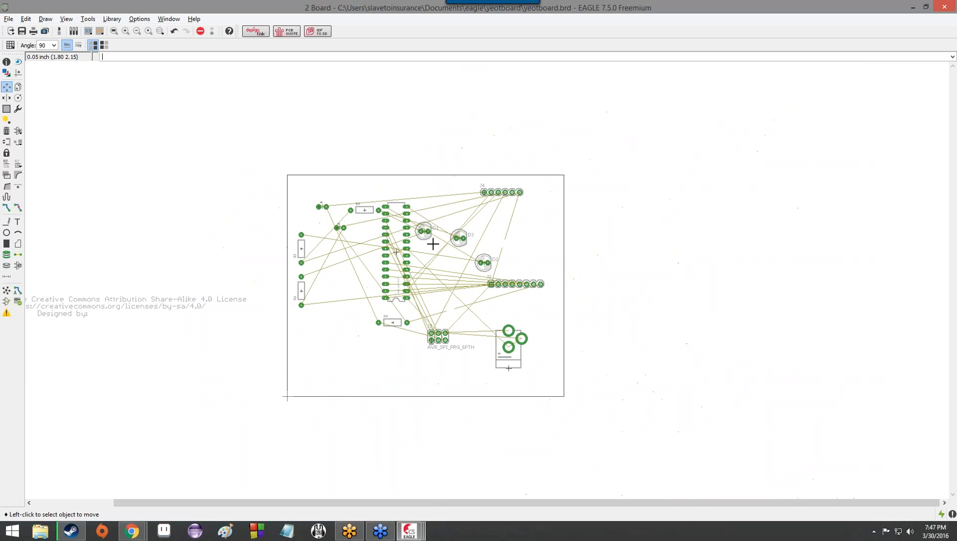
{"action": "left_click", "coordinate": [506, 284]}
{"action": "right_click", "coordinate": [309, 313]}
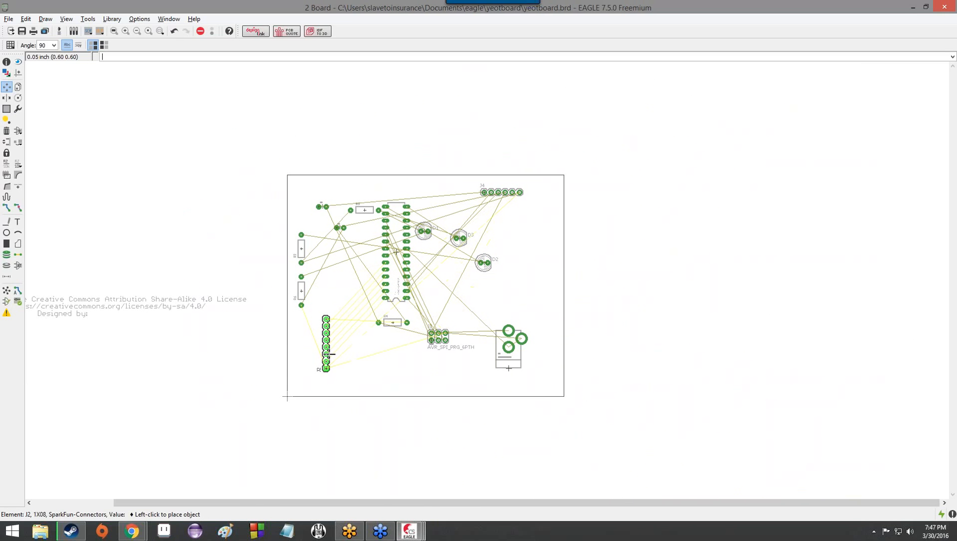
{"action": "left_click", "coordinate": [330, 318]}
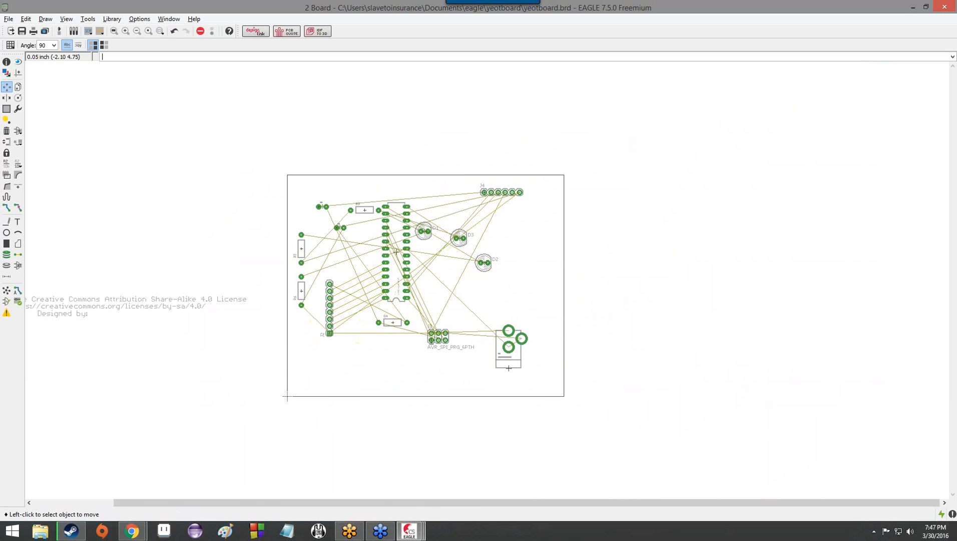
- Set the layout background to black in the user interface settings, keeping the schematic background white
{"action": "left_click", "coordinate": [64, 20]}
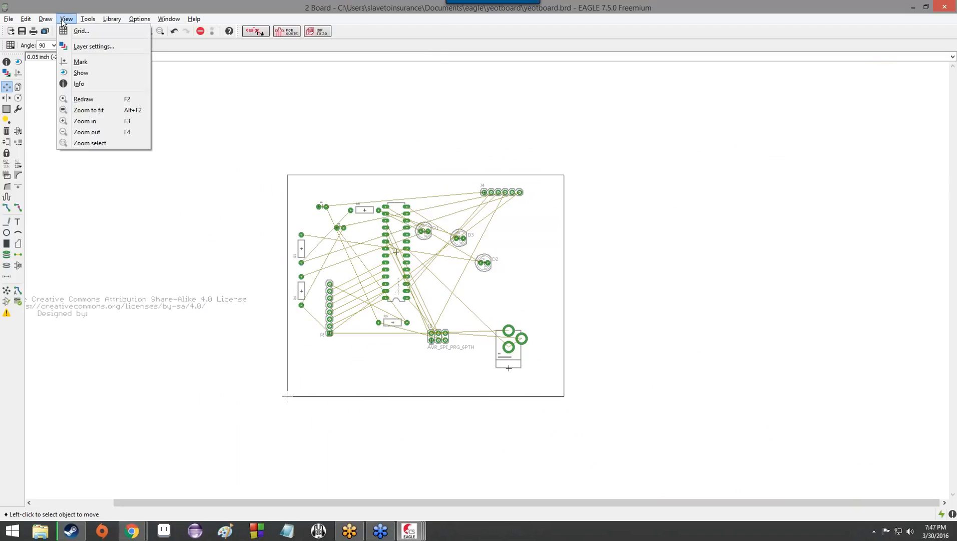
{"action": "mouse_move", "coordinate": [193, 20]}
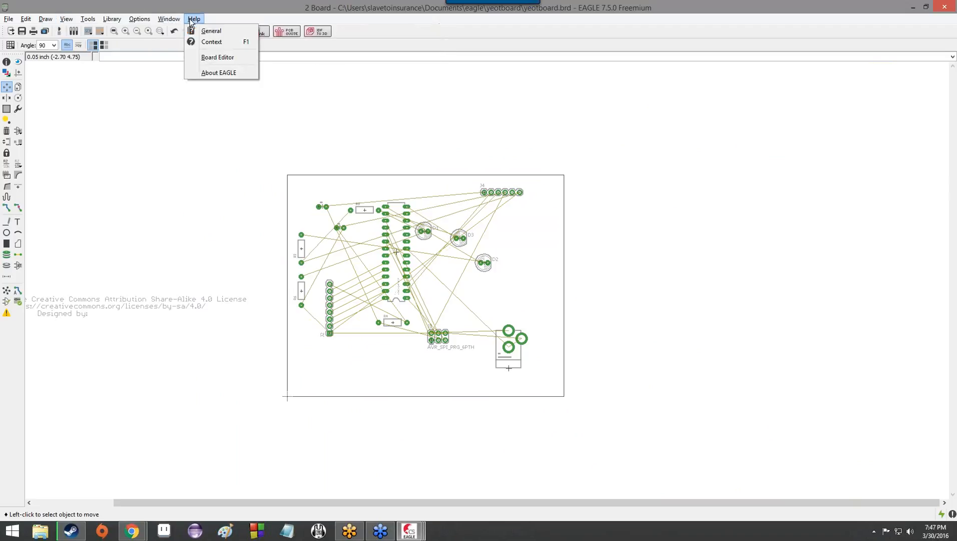
{"action": "mouse_move", "coordinate": [139, 20]}
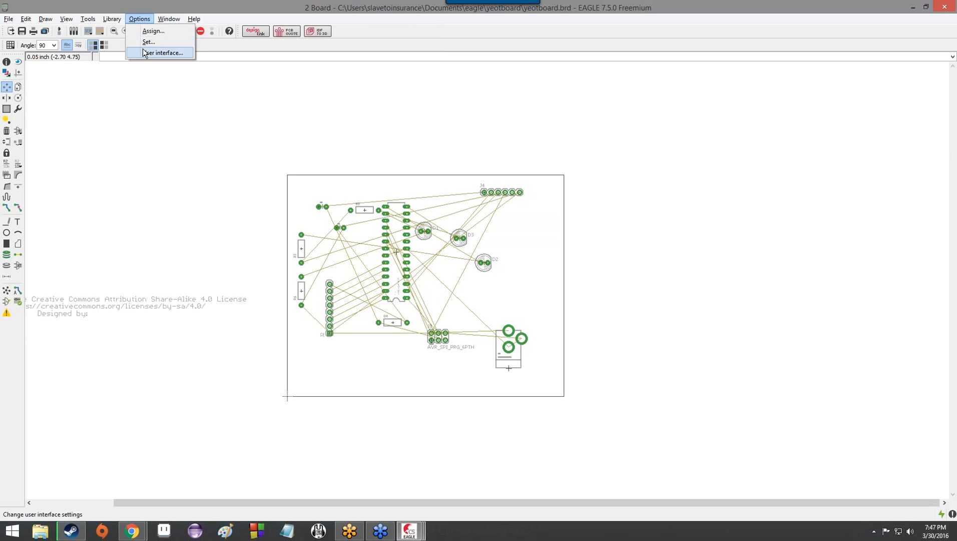
{"action": "left_click", "coordinate": [160, 53]}
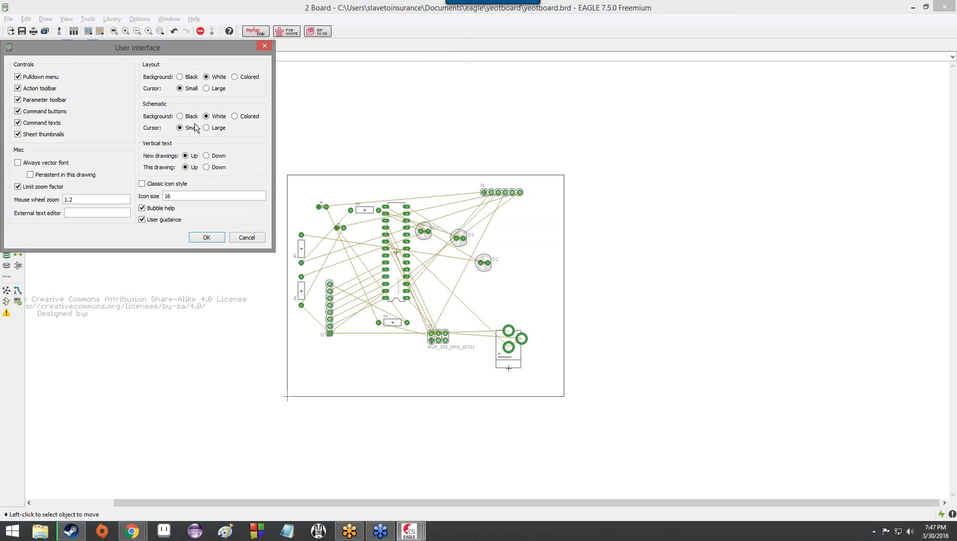
{"action": "left_click", "coordinate": [208, 116]}
{"action": "left_click", "coordinate": [186, 77]}
{"action": "left_click", "coordinate": [206, 237]}
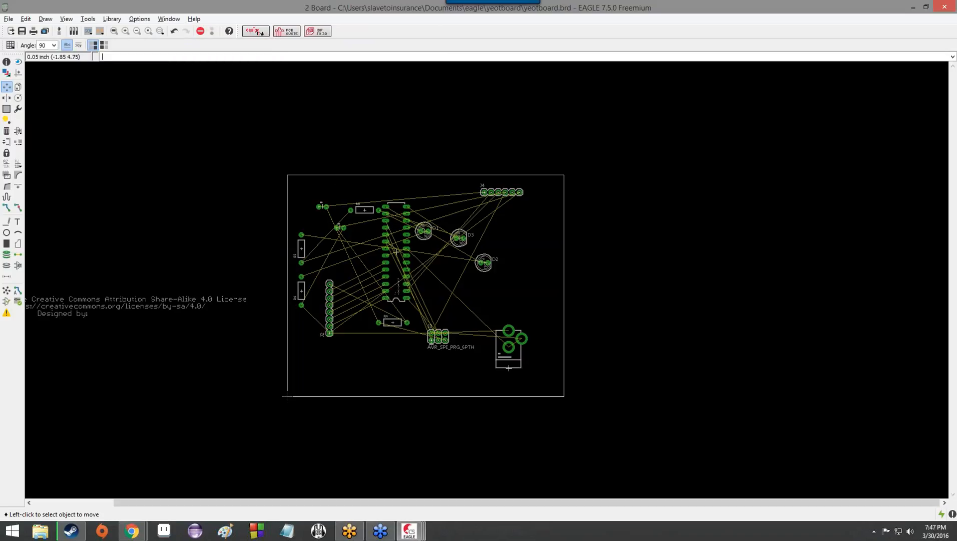
- Review the layout and schematic background options in the user interface settings
{"action": "left_click", "coordinate": [164, 19]}
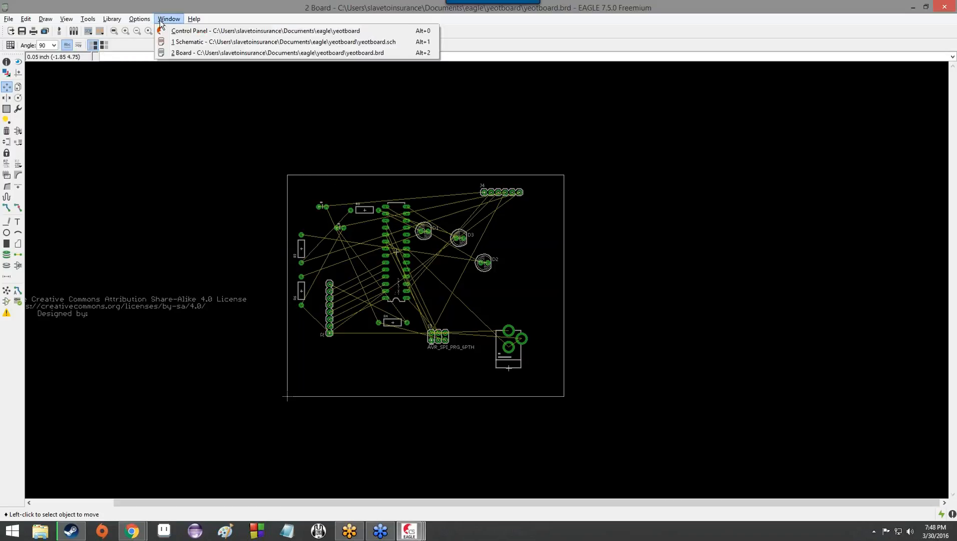
{"action": "mouse_move", "coordinate": [144, 19]}
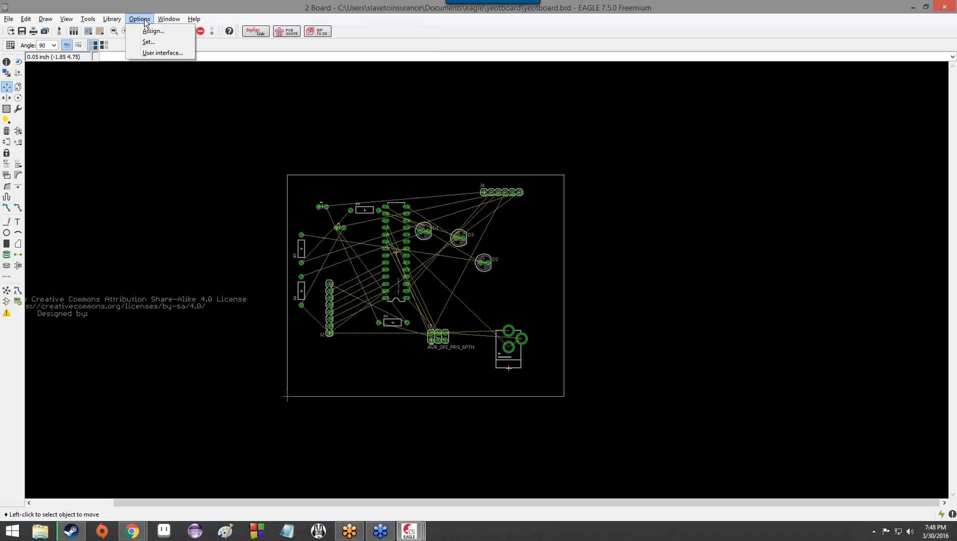
{"action": "left_click", "coordinate": [150, 53]}
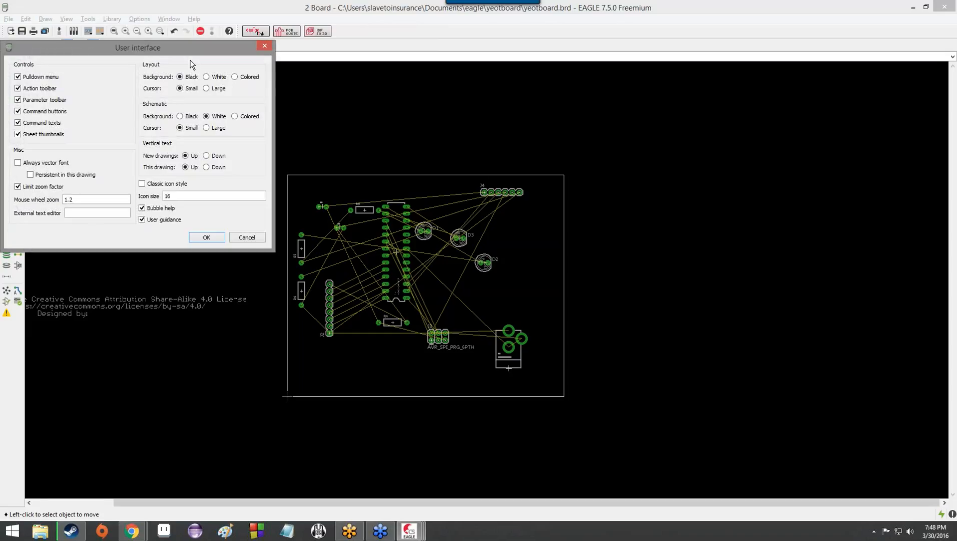
- Rotate capacitor C1 to 90° and place it directly below U1's lower-left pin, above R4
{"action": "scroll", "coordinate": [359, 270], "scroll_direction": "up", "scroll_amount": 5}
{"action": "scroll", "coordinate": [405, 264], "scroll_direction": "down", "scroll_amount": 5}
{"action": "scroll", "coordinate": [565, 261], "scroll_direction": "up", "scroll_amount": 6}
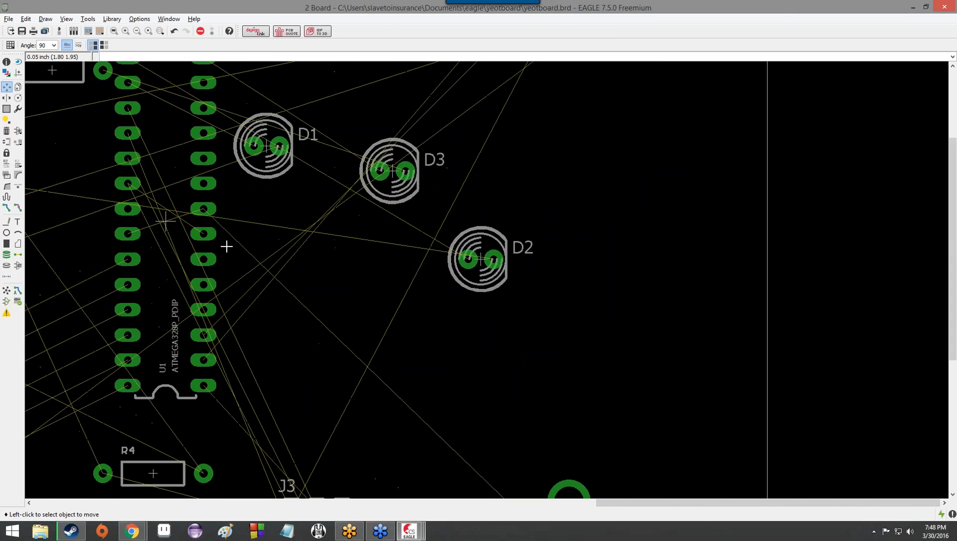
{"action": "scroll", "coordinate": [126, 261], "scroll_direction": "down", "scroll_amount": 6}
{"action": "scroll", "coordinate": [144, 254], "scroll_direction": "up", "scroll_amount": 4}
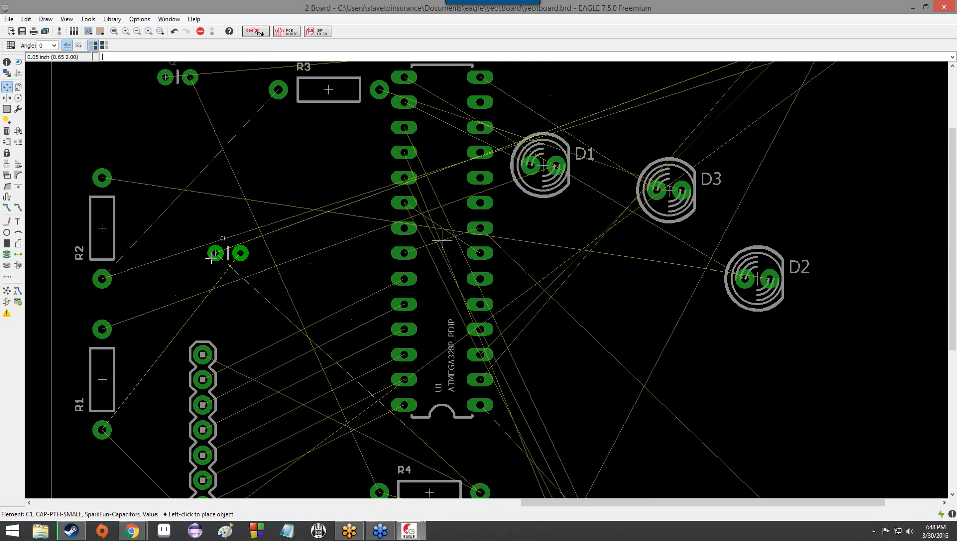
{"action": "right_click", "coordinate": [193, 315]}
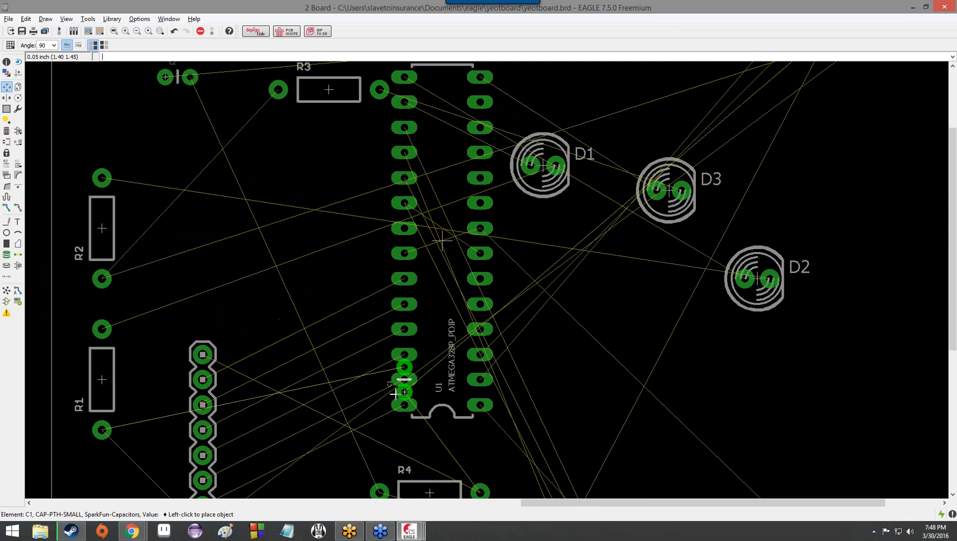
{"action": "left_click", "coordinate": [405, 454]}
- Shift header J2 slightly down and right so its uppermost pin is level with U1's lowest pins
{"action": "scroll", "coordinate": [229, 353], "scroll_direction": "down", "scroll_amount": 3}
{"action": "scroll", "coordinate": [247, 430], "scroll_direction": "up", "scroll_amount": 2}
{"action": "left_click", "coordinate": [275, 385]}
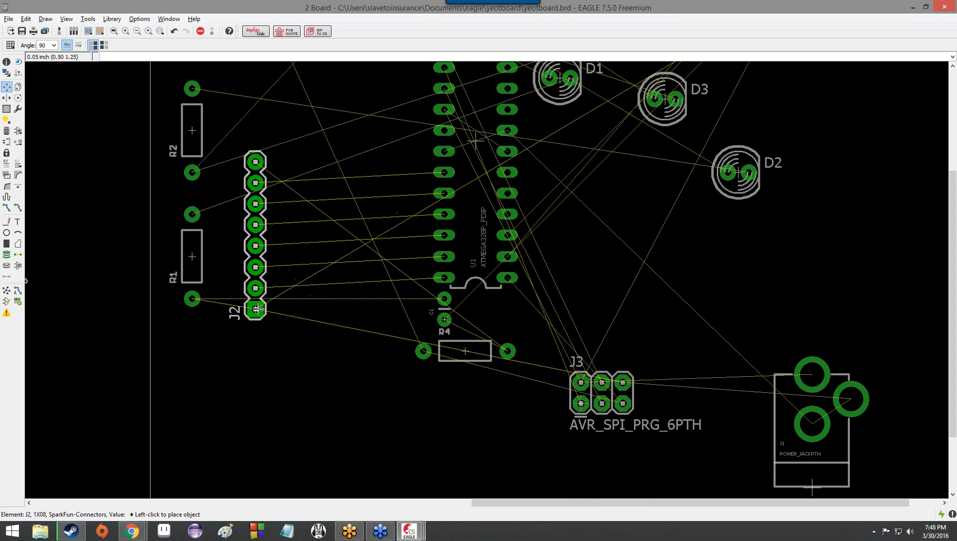
{"action": "left_click", "coordinate": [282, 417]}
- Rotate resistor R3 upright to 90° and place it above R2, near the board's left edge
{"action": "scroll", "coordinate": [311, 321], "scroll_direction": "down", "scroll_amount": 1}
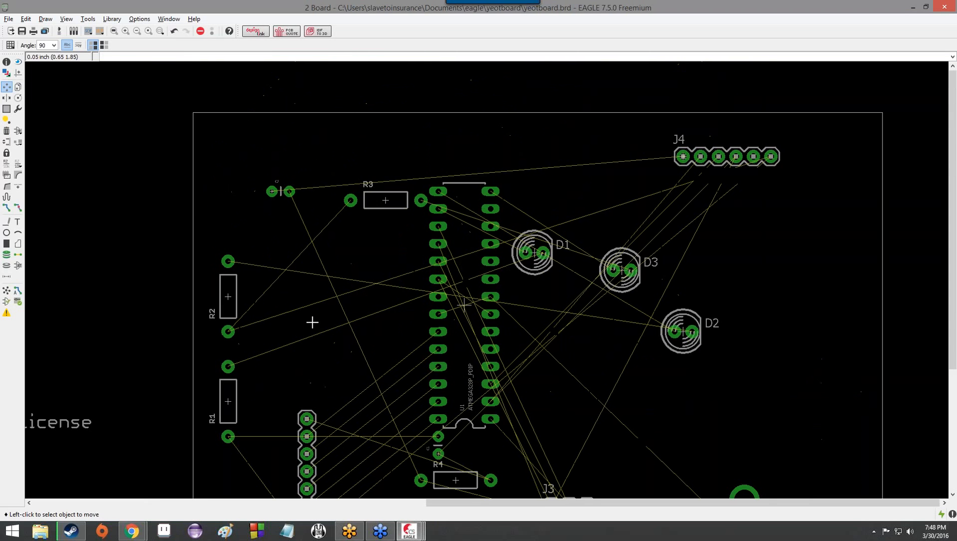
{"action": "right_click", "coordinate": [344, 204]}
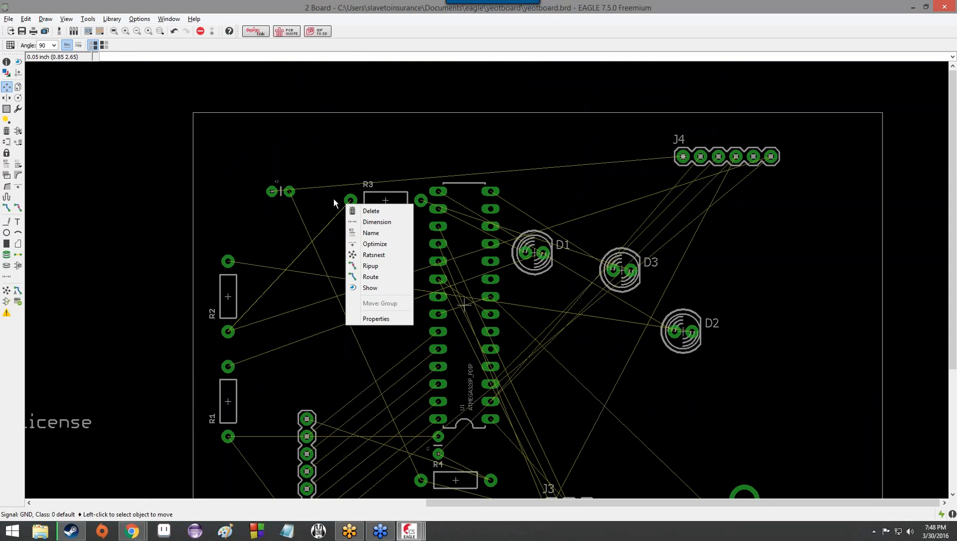
{"action": "left_click_drag", "start_coordinate": [359, 192], "coordinate": [386, 198]}
{"action": "left_click", "coordinate": [407, 208]}
{"action": "right_click", "coordinate": [243, 199]}
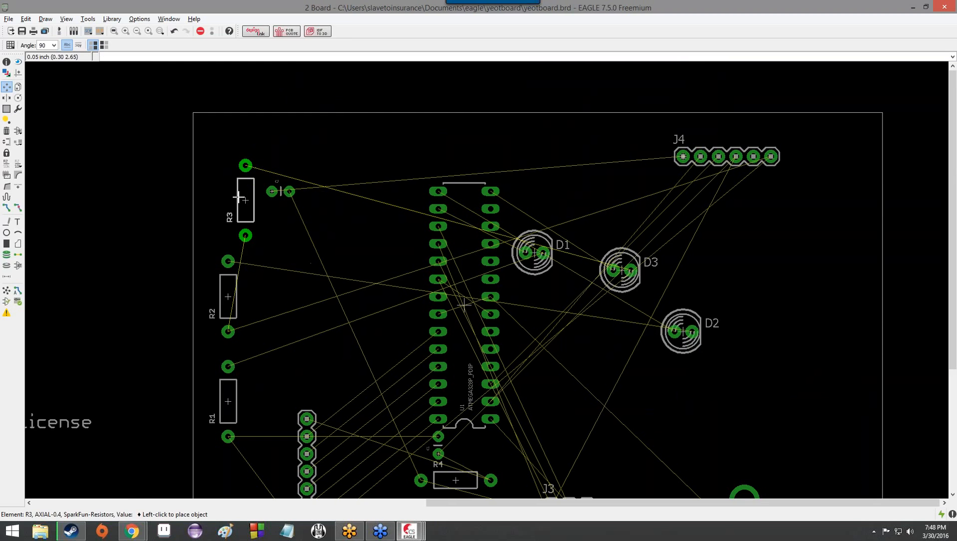
- Move R2 aside toward U1 and shift R3 down into the vacated spot directly above R1
{"action": "left_click", "coordinate": [232, 287]}
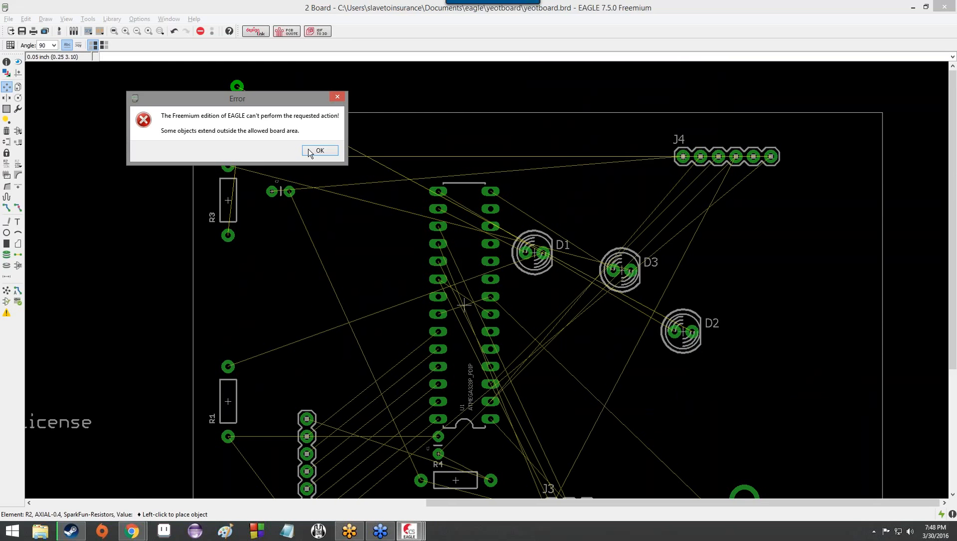
{"action": "left_click", "coordinate": [320, 150]}
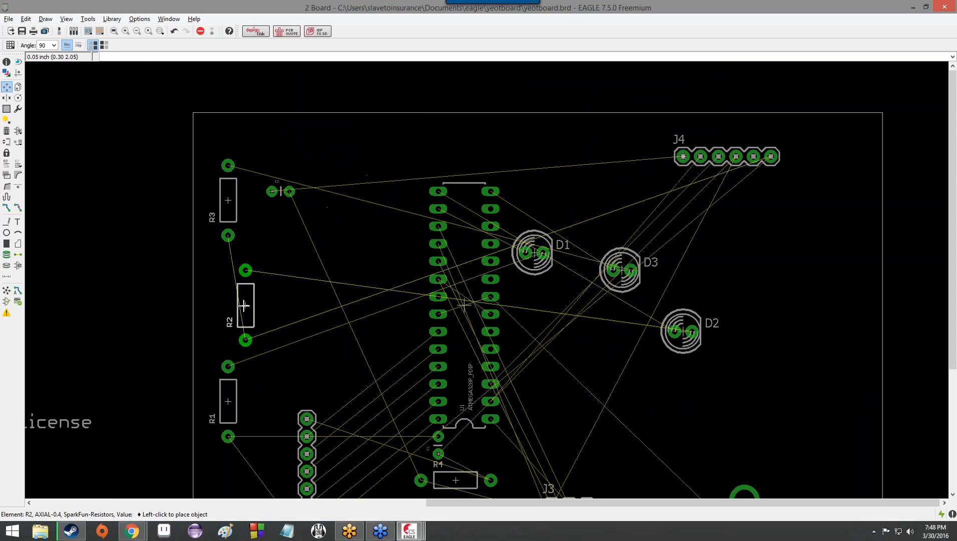
{"action": "left_click", "coordinate": [272, 270]}
{"action": "left_click", "coordinate": [234, 198]}
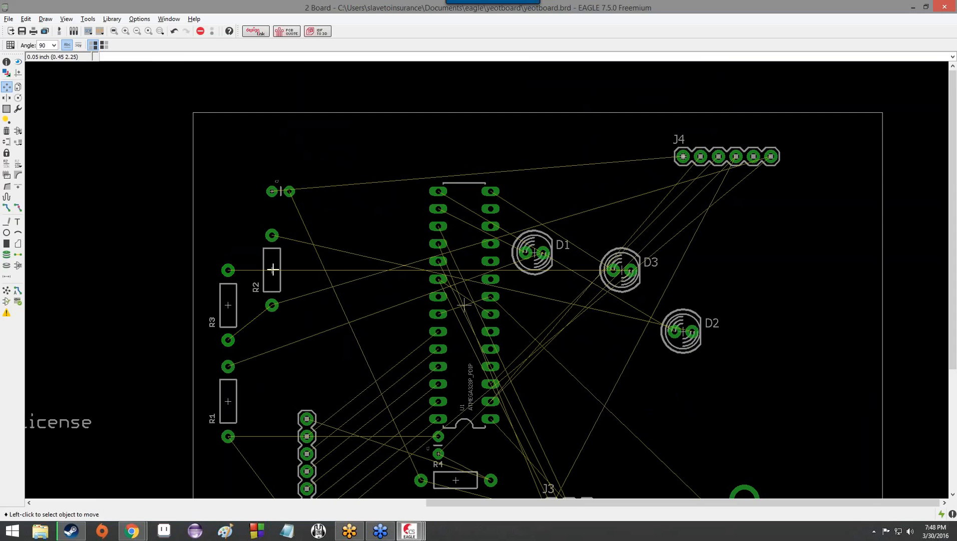
- Rotate resistor R2 to 0° and place it horizontally below capacitor C2, above R3
{"action": "left_click", "coordinate": [273, 269]}
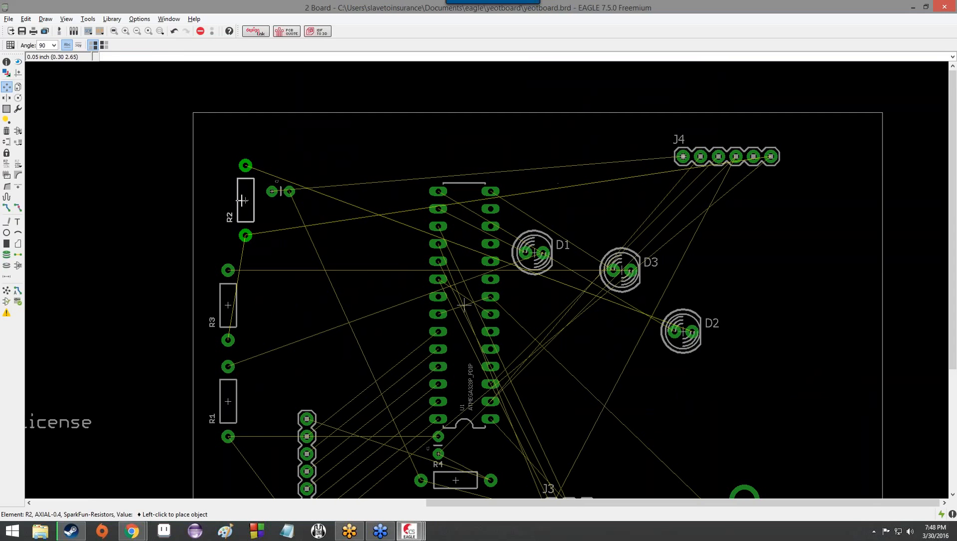
{"action": "right_click", "coordinate": [229, 191]}
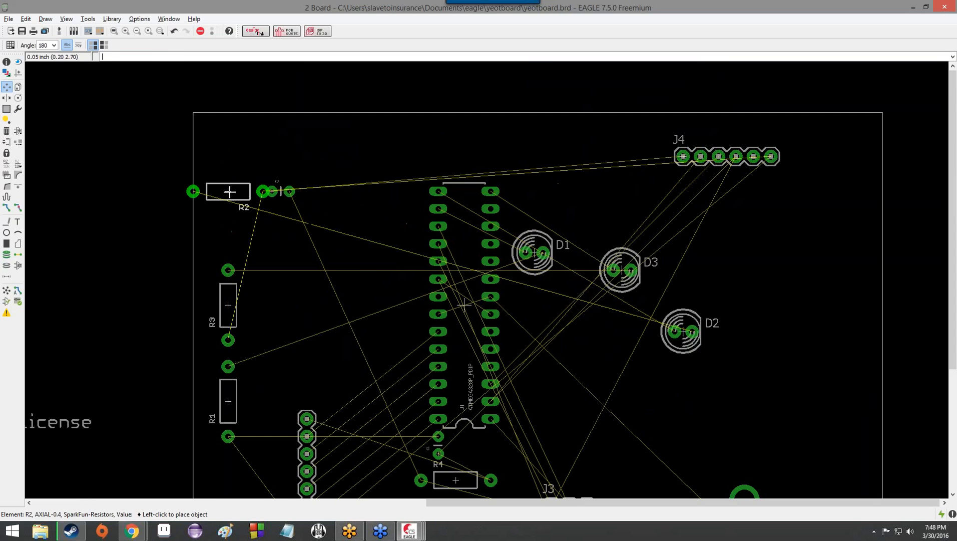
{"action": "right_click", "coordinate": [261, 222]}
{"action": "right_click", "coordinate": [225, 195]}
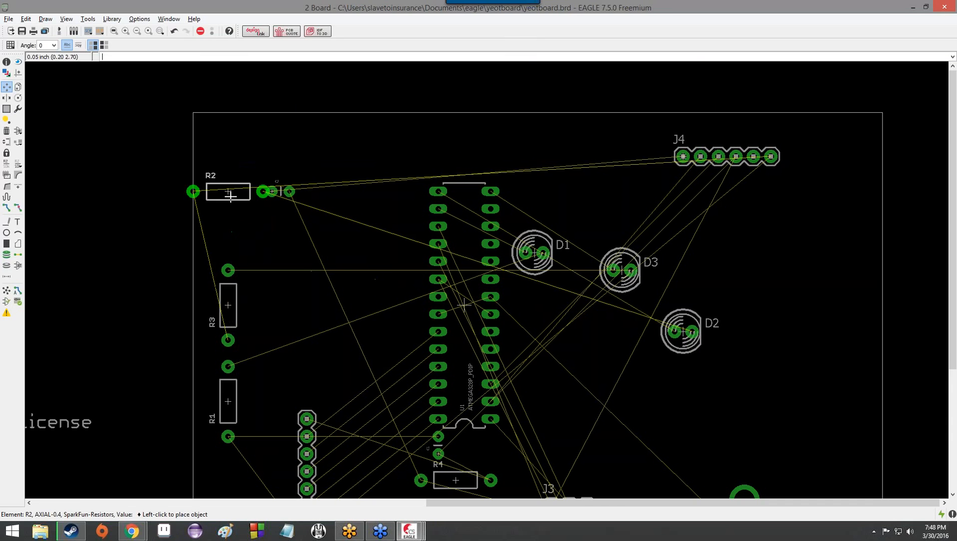
{"action": "left_click", "coordinate": [272, 235]}
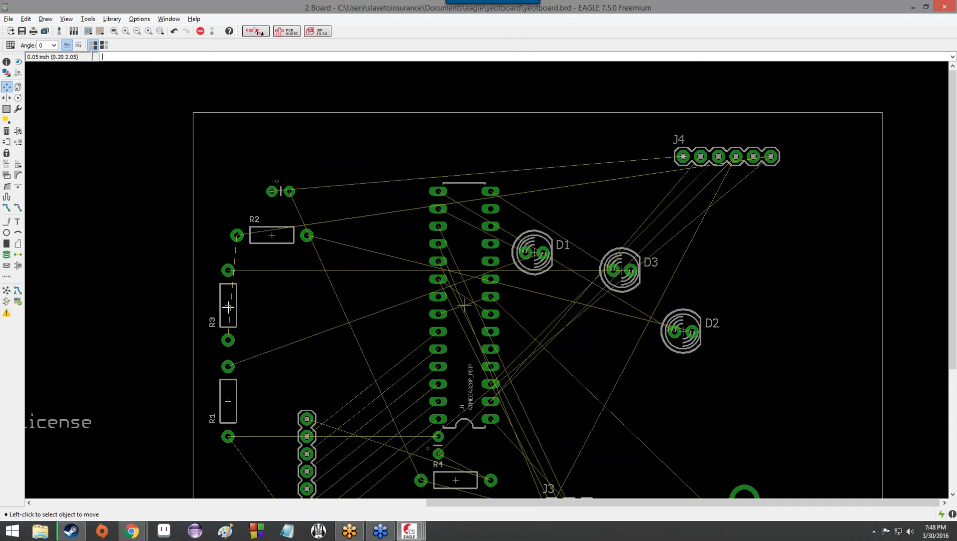
- Rotate resistor R3 to 0°, place it horizontally above R1, and stack R2 directly above it with their pads aligned
{"action": "left_click", "coordinate": [228, 304]}
{"action": "right_click", "coordinate": [235, 303]}
{"action": "right_click", "coordinate": [276, 302]}
{"action": "right_click", "coordinate": [278, 302]}
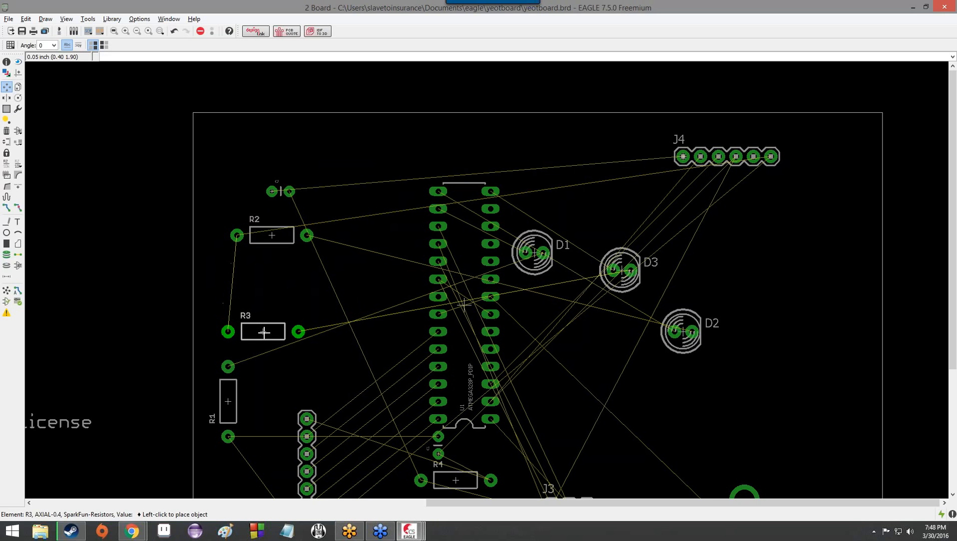
{"action": "left_click", "coordinate": [273, 242]}
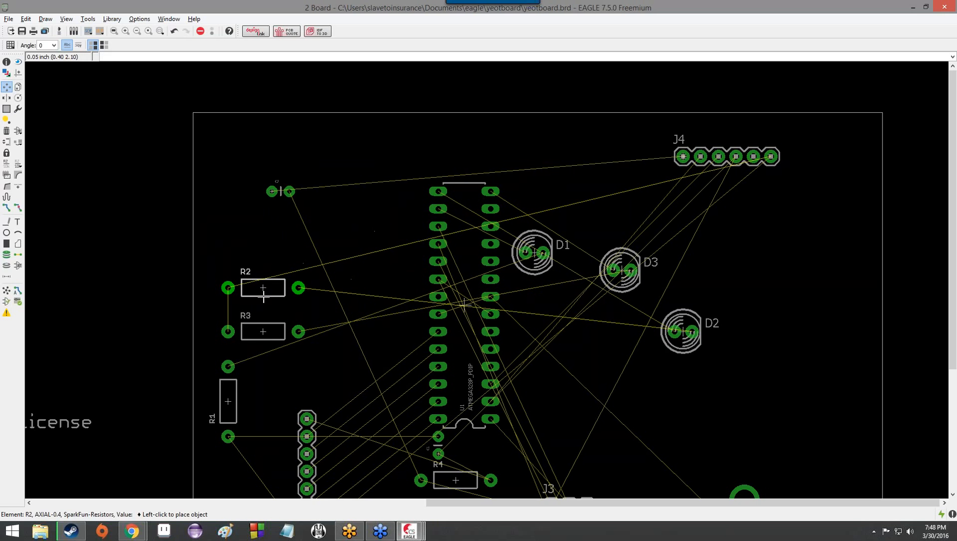
{"action": "scroll", "coordinate": [282, 256], "scroll_direction": "down", "scroll_amount": 3}
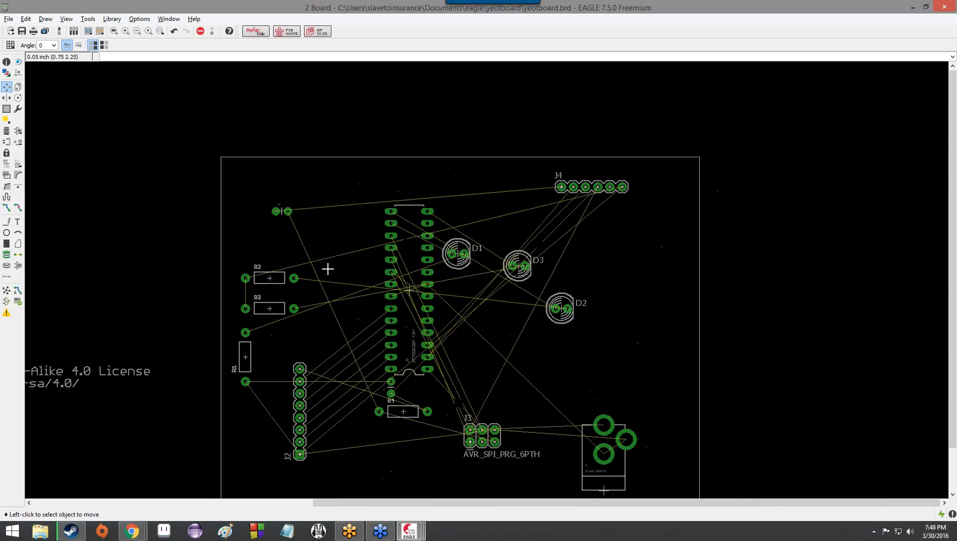
- Examine the airwires running from R1, R2, R3 and C2 to U1 and the LEDs
{"action": "scroll", "coordinate": [338, 278], "scroll_direction": "up", "scroll_amount": 6}
{"action": "scroll", "coordinate": [327, 272], "scroll_direction": "down", "scroll_amount": 5}
{"action": "scroll", "coordinate": [290, 228], "scroll_direction": "up", "scroll_amount": 3}
{"action": "scroll", "coordinate": [315, 250], "scroll_direction": "down", "scroll_amount": 2}
{"action": "scroll", "coordinate": [340, 291], "scroll_direction": "up", "scroll_amount": 7}
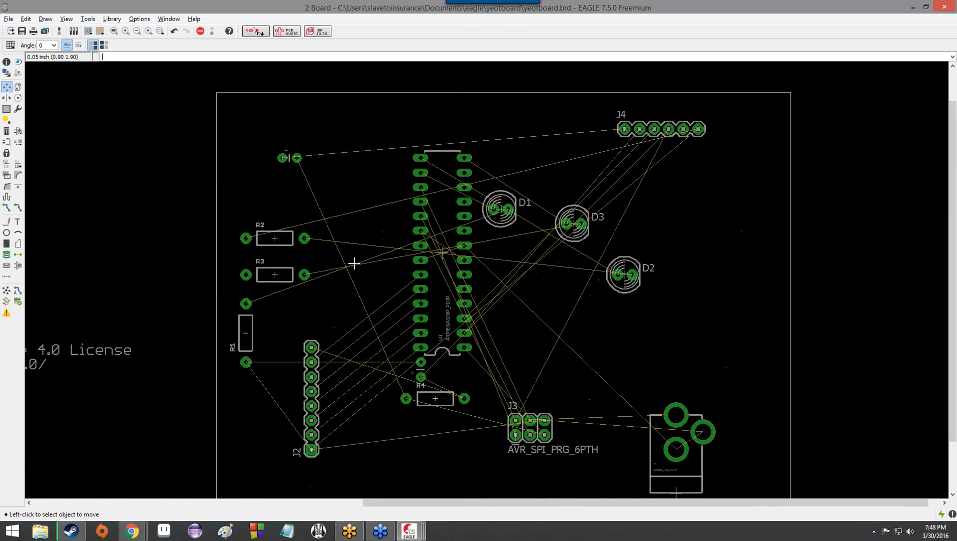
{"action": "scroll", "coordinate": [389, 342], "scroll_direction": "down", "scroll_amount": 6}
{"action": "scroll", "coordinate": [371, 260], "scroll_direction": "up", "scroll_amount": 3}
{"action": "scroll", "coordinate": [387, 291], "scroll_direction": "up", "scroll_amount": 1}
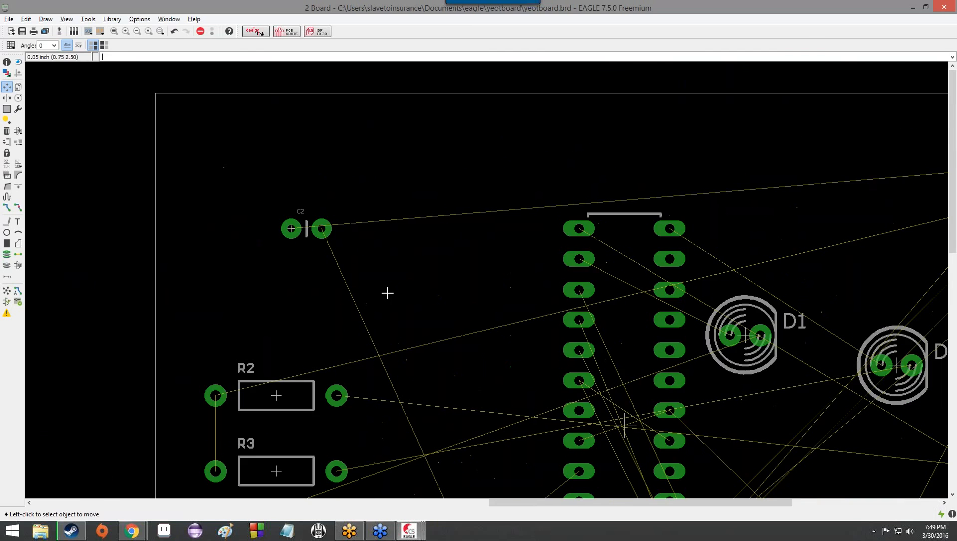
- Move power jack J1 up and left so it sits close to the right side of header J3
{"action": "scroll", "coordinate": [426, 357], "scroll_direction": "down", "scroll_amount": 3}
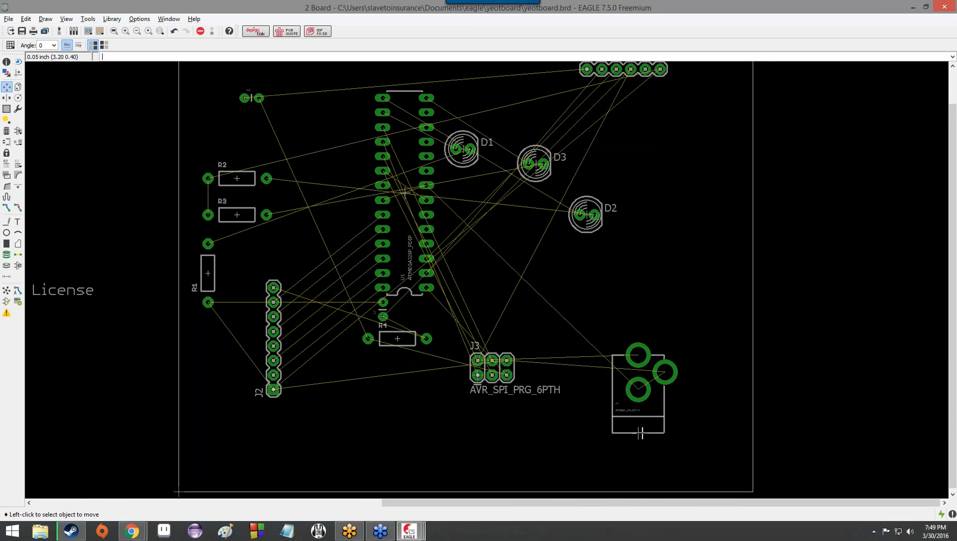
{"action": "left_click", "coordinate": [640, 434]}
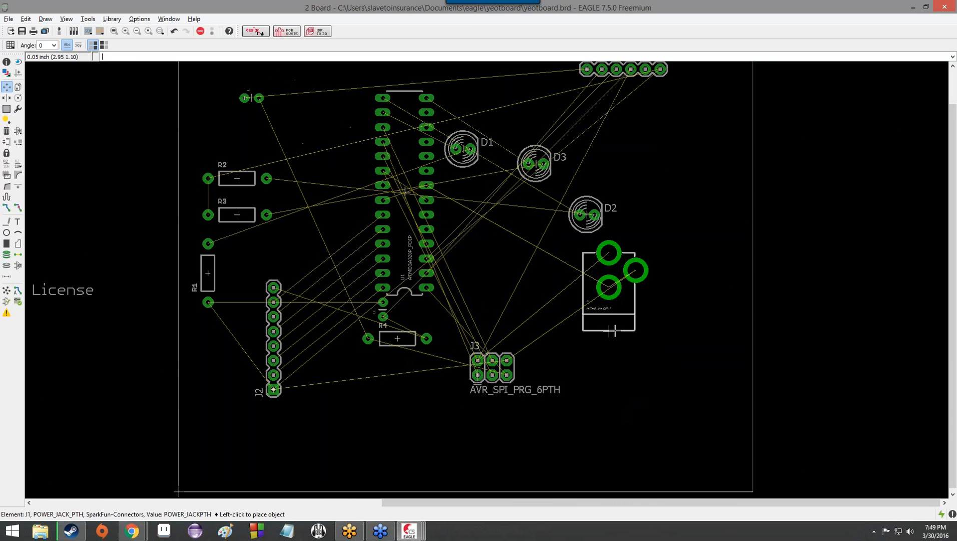
{"action": "left_click", "coordinate": [564, 366]}
- Move capacitor C2 up and right, above and left of U1, level with header J4's pins
{"action": "scroll", "coordinate": [339, 96], "scroll_direction": "up", "scroll_amount": 4}
{"action": "scroll", "coordinate": [386, 250], "scroll_direction": "down", "scroll_amount": 2}
{"action": "middle_click_drag", "start_coordinate": [380, 301], "coordinate": [401, 120]}
{"action": "scroll", "coordinate": [391, 200], "scroll_direction": "up", "scroll_amount": 1}
{"action": "scroll", "coordinate": [391, 194], "scroll_direction": "down", "scroll_amount": 2}
{"action": "middle_click_drag", "start_coordinate": [394, 183], "coordinate": [426, 275]}
{"action": "scroll", "coordinate": [411, 226], "scroll_direction": "up", "scroll_amount": 1}
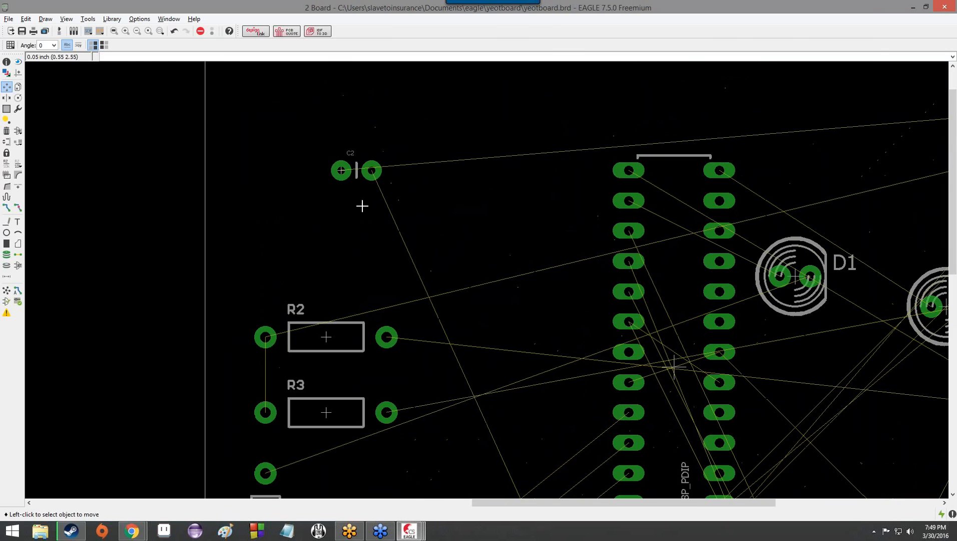
{"action": "left_click", "coordinate": [341, 170]}
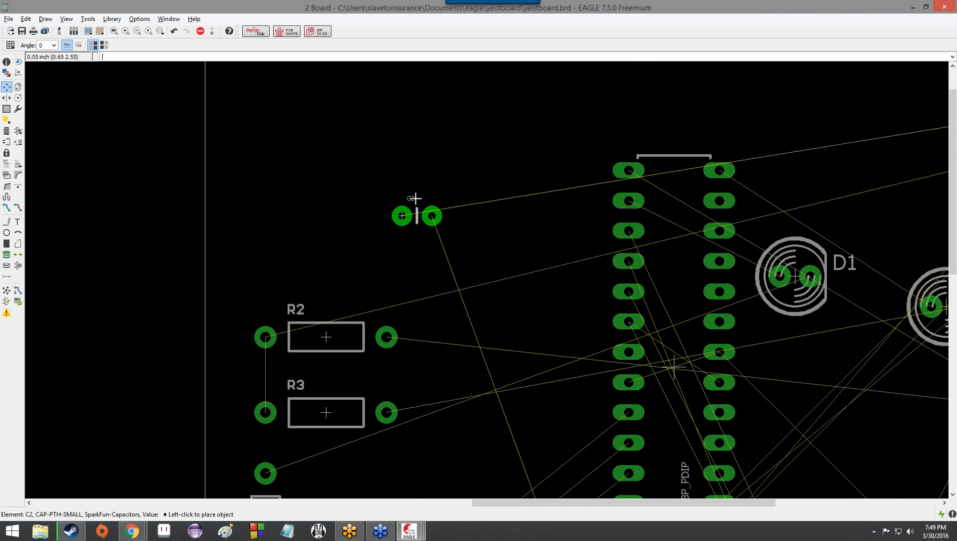
{"action": "left_click", "coordinate": [471, 115]}
- Move resistor R4 down and left, away from C1, into the space between header J2 and header J3
{"action": "scroll", "coordinate": [551, 171], "scroll_direction": "up", "scroll_amount": 2}
{"action": "middle_click_drag", "start_coordinate": [551, 171], "coordinate": [387, 222]}
{"action": "scroll", "coordinate": [389, 215], "scroll_direction": "down", "scroll_amount": 4}
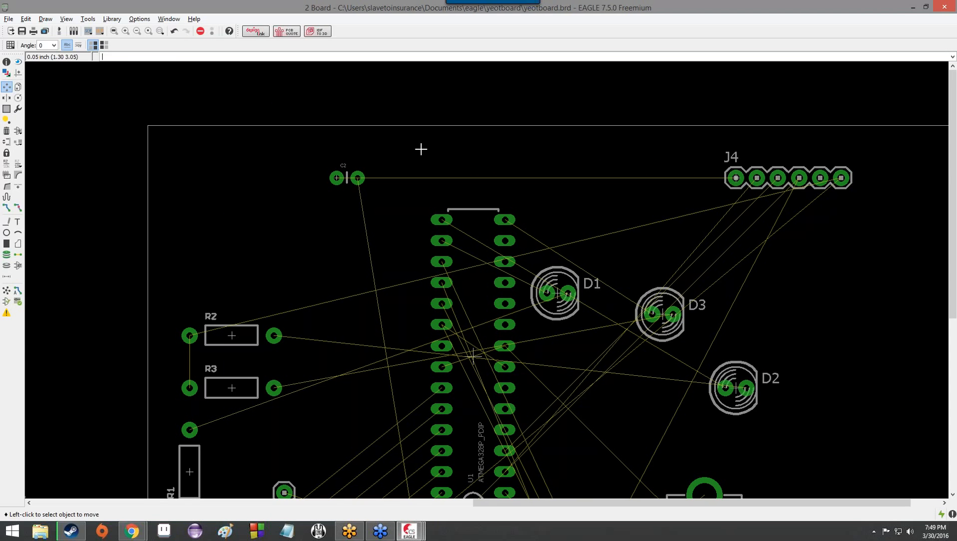
{"action": "scroll", "coordinate": [451, 188], "scroll_direction": "up", "scroll_amount": 3}
{"action": "scroll", "coordinate": [457, 329], "scroll_direction": "down", "scroll_amount": 3}
{"action": "scroll", "coordinate": [413, 99], "scroll_direction": "up", "scroll_amount": 3}
{"action": "scroll", "coordinate": [444, 398], "scroll_direction": "down", "scroll_amount": 3}
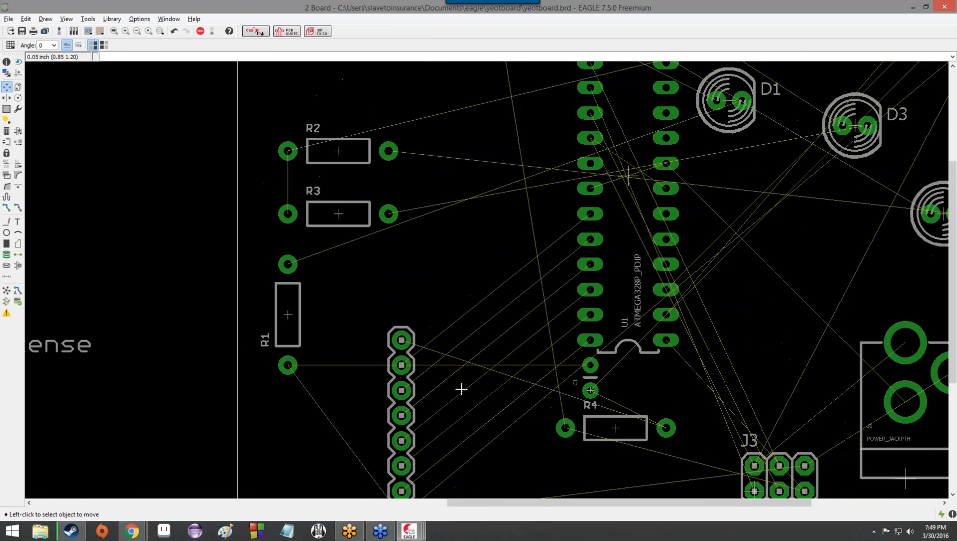
{"action": "scroll", "coordinate": [551, 284], "scroll_direction": "up", "scroll_amount": 3}
{"action": "left_click", "coordinate": [550, 285]}
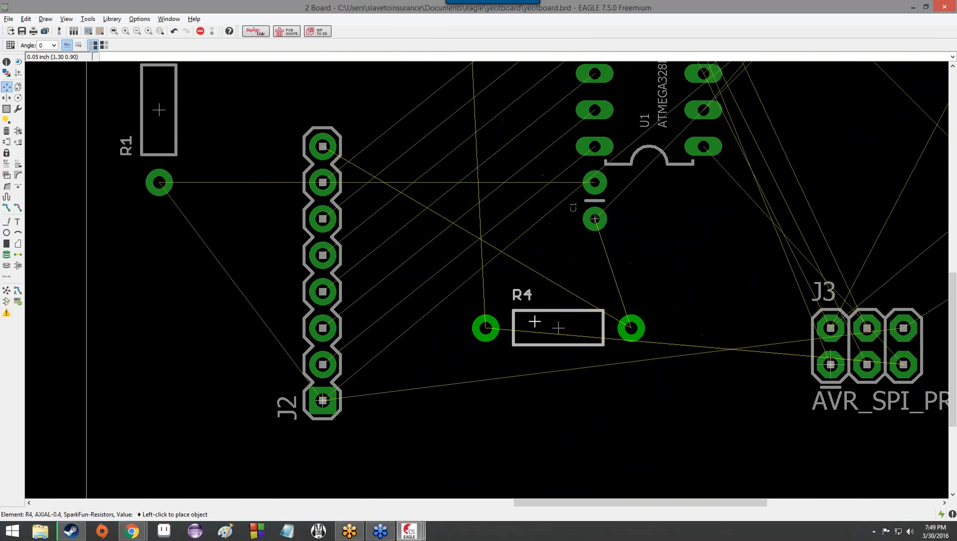
{"action": "left_click", "coordinate": [479, 355]}
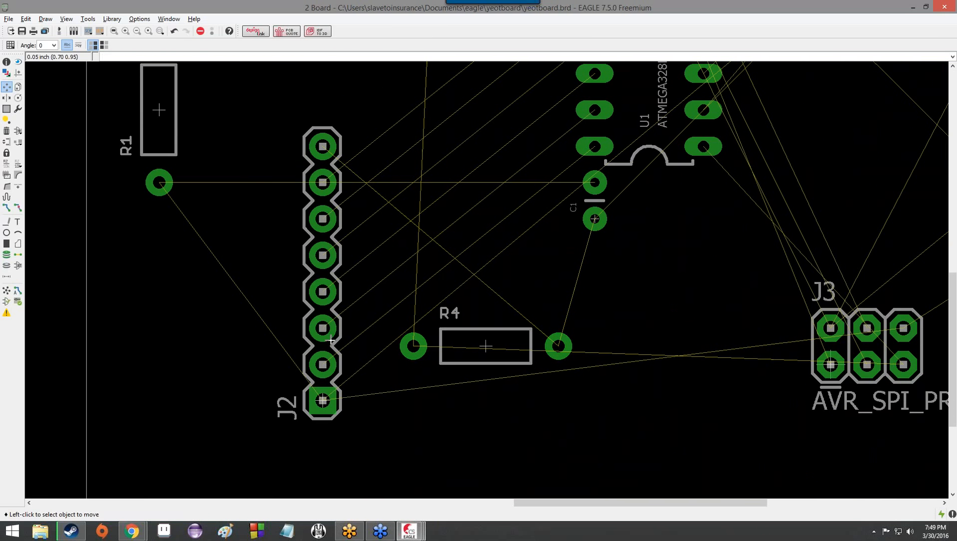
- Move header J2 straight up so its lowest pin is slightly above the level of U1's lowest pins
{"action": "left_click", "coordinate": [322, 399]}
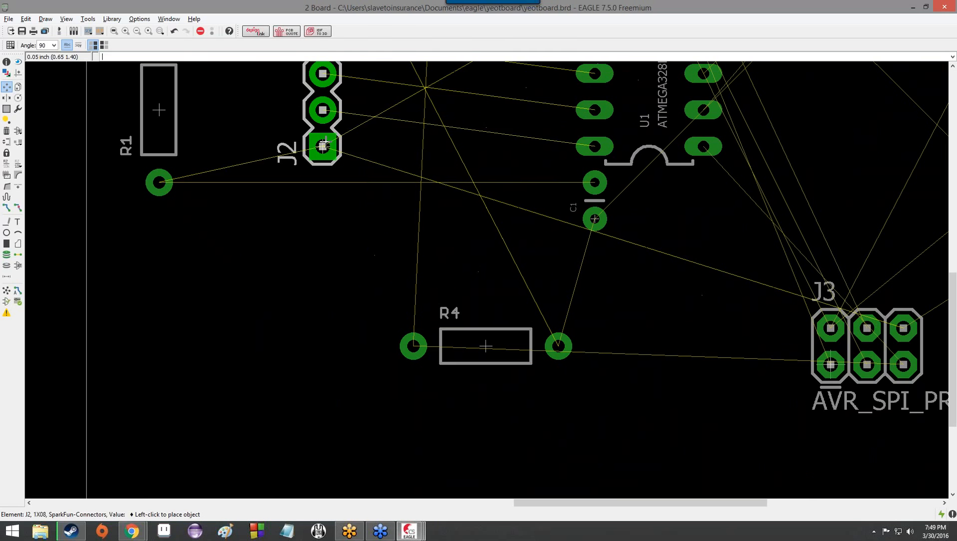
{"action": "left_click", "coordinate": [323, 129]}
{"action": "scroll", "coordinate": [591, 273], "scroll_direction": "down", "scroll_amount": 4}
{"action": "scroll", "coordinate": [485, 276], "scroll_direction": "up", "scroll_amount": 3}
{"action": "middle_click_drag", "start_coordinate": [485, 276], "coordinate": [512, 383]}
{"action": "scroll", "coordinate": [516, 306], "scroll_direction": "up", "scroll_amount": 1}
{"action": "middle_click_drag", "start_coordinate": [516, 307], "coordinate": [520, 428]}
{"action": "scroll", "coordinate": [521, 397], "scroll_direction": "up", "scroll_amount": 1}
{"action": "scroll", "coordinate": [515, 417], "scroll_direction": "down", "scroll_amount": 2}
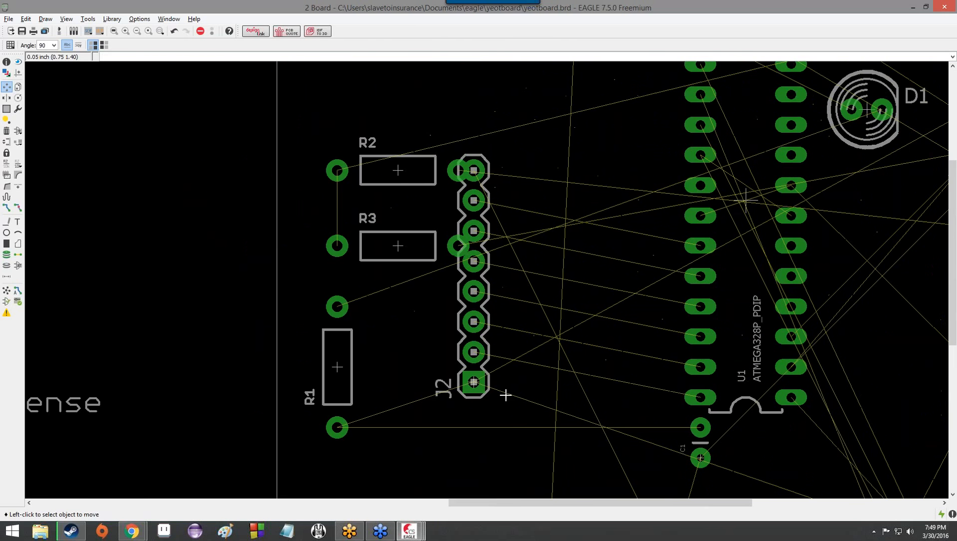
- Move header J2 along the left board edge into the upper-left corner, above R2
{"action": "left_click", "coordinate": [470, 383]}
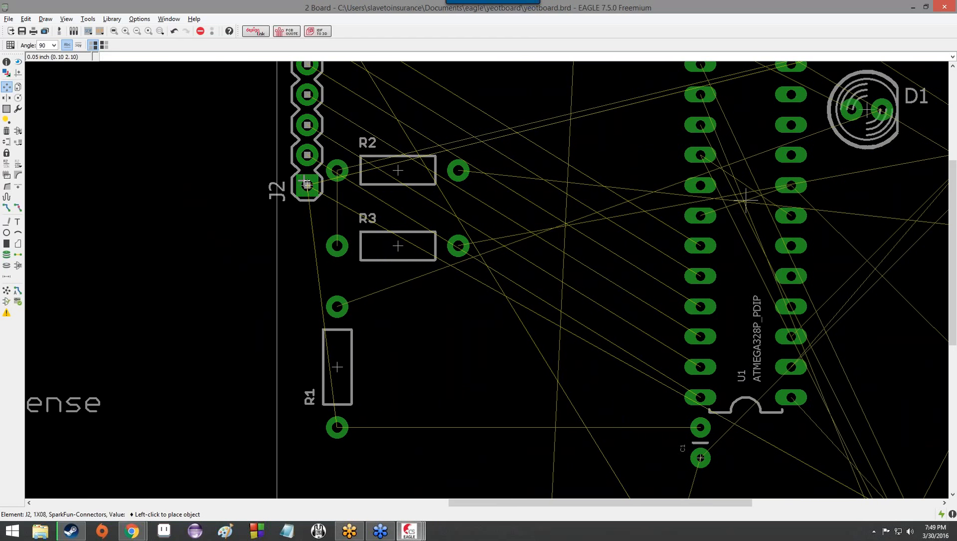
{"action": "scroll", "coordinate": [506, 168], "scroll_direction": "down", "scroll_amount": 1}
{"action": "scroll", "coordinate": [523, 175], "scroll_direction": "up", "scroll_amount": 3}
{"action": "scroll", "coordinate": [573, 381], "scroll_direction": "down", "scroll_amount": 4}
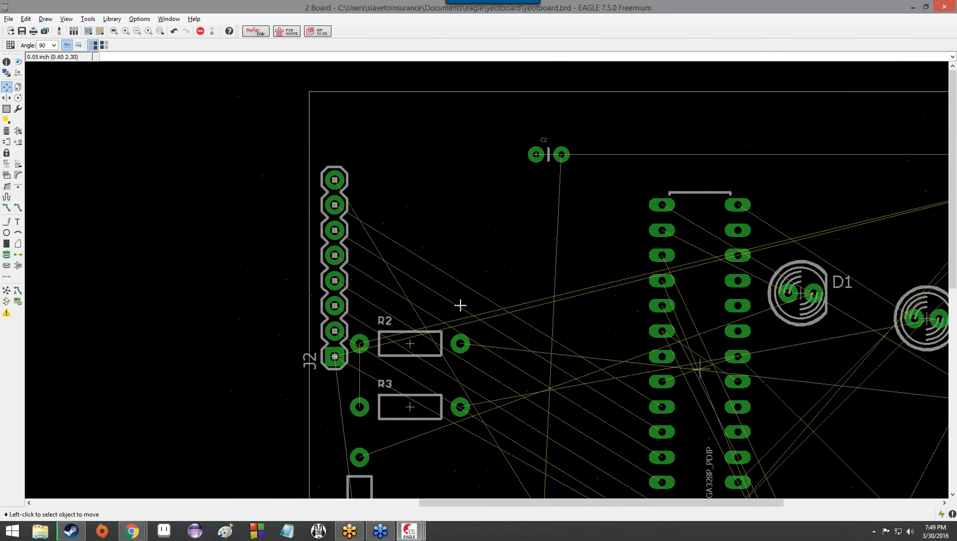
{"action": "left_click", "coordinate": [383, 328]}
{"action": "left_click", "coordinate": [384, 289]}
- Shift resistors R1, R2 and R3 left so their pads line up in one column beneath header J2
{"action": "left_click", "coordinate": [401, 431]}
{"action": "left_click", "coordinate": [386, 423]}
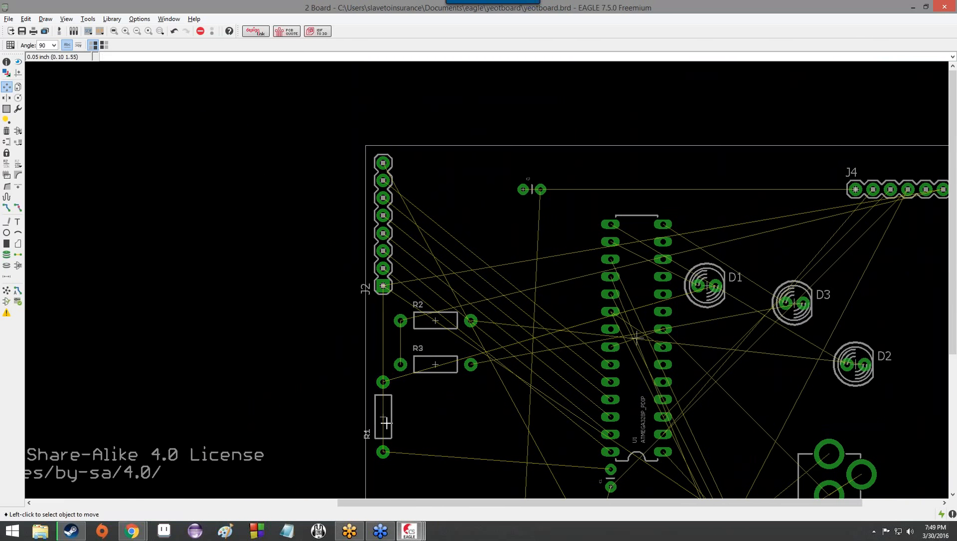
{"action": "left_click", "coordinate": [437, 366]}
{"action": "left_click", "coordinate": [427, 364]}
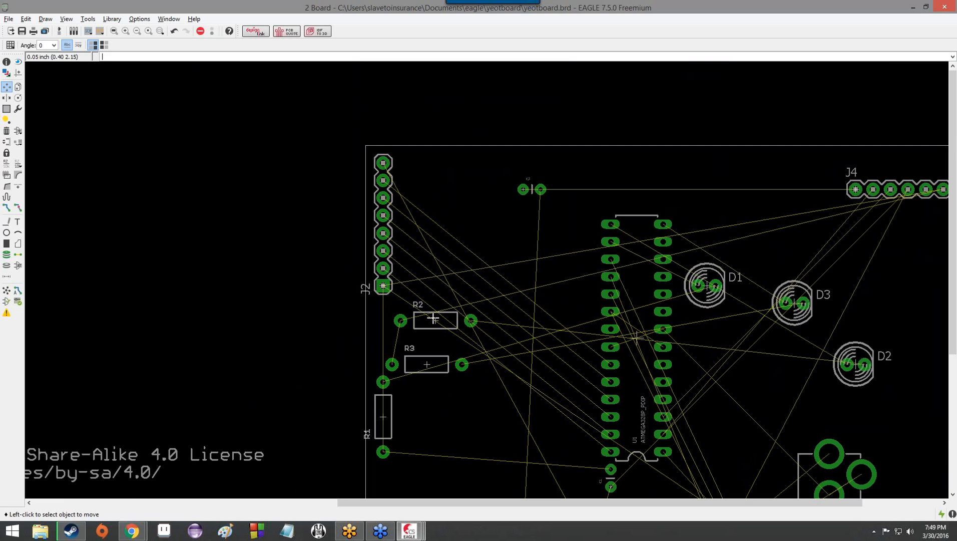
{"action": "left_click", "coordinate": [435, 320]}
{"action": "left_click", "coordinate": [415, 310]}
{"action": "left_click", "coordinate": [430, 367]}
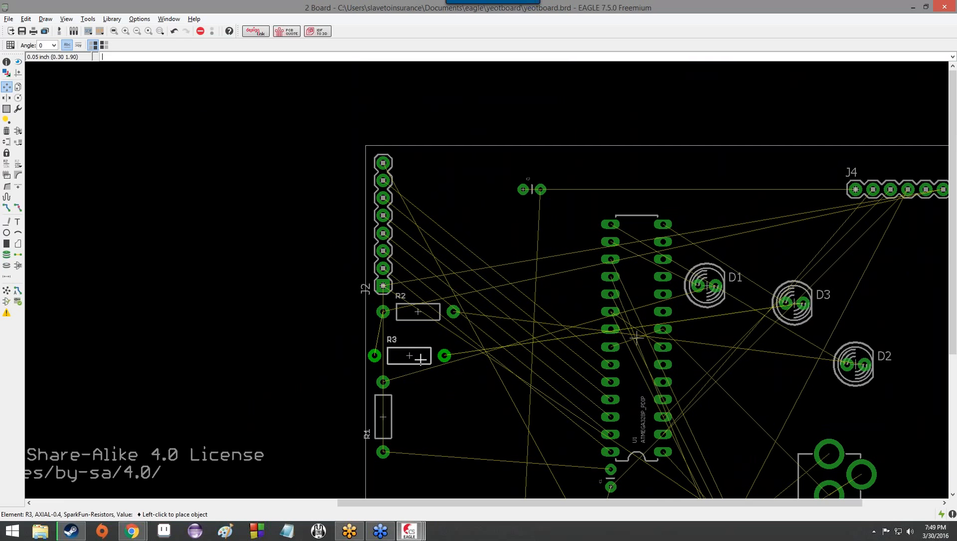
{"action": "scroll", "coordinate": [416, 318], "scroll_direction": "up", "scroll_amount": 5}
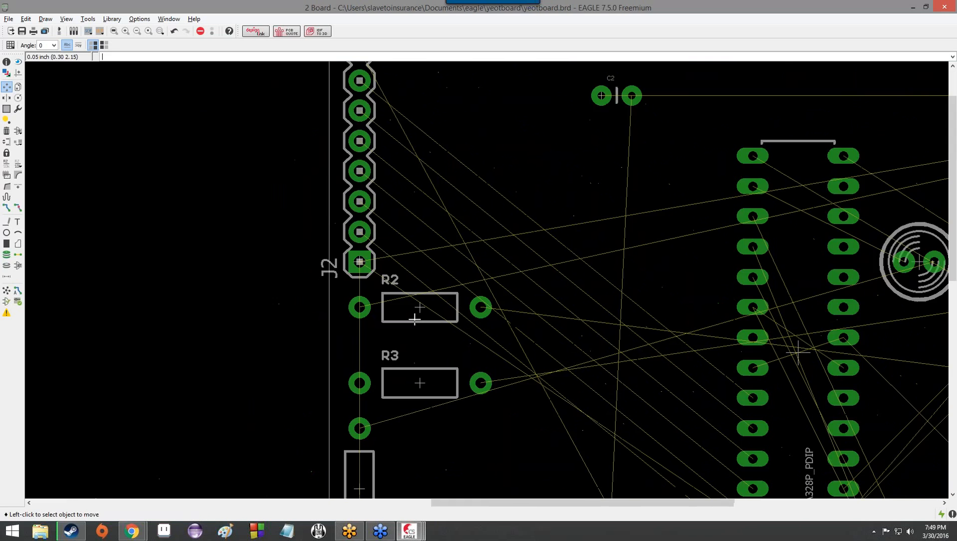
- Move capacitor C2 next to header J2, level with J2's uppermost pin near the top board edge
{"action": "scroll", "coordinate": [416, 319], "scroll_direction": "down", "scroll_amount": 5}
{"action": "left_click", "coordinate": [523, 189]}
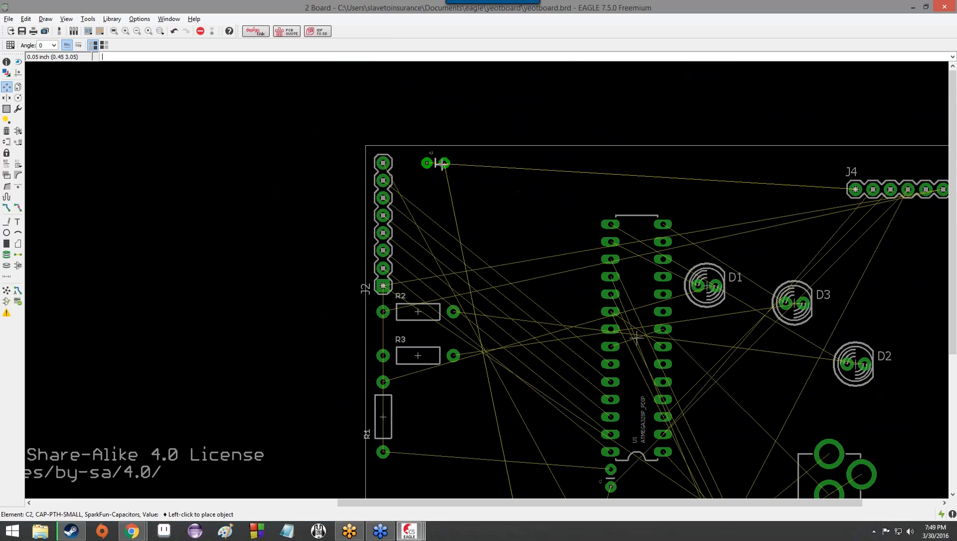
{"action": "left_click", "coordinate": [428, 159]}
- Move header J4 along the top board edge to just right of capacitor C2, level with C2's pads
{"action": "scroll", "coordinate": [591, 217], "scroll_direction": "up", "scroll_amount": 1}
{"action": "middle_click_drag", "start_coordinate": [625, 212], "coordinate": [331, 236]}
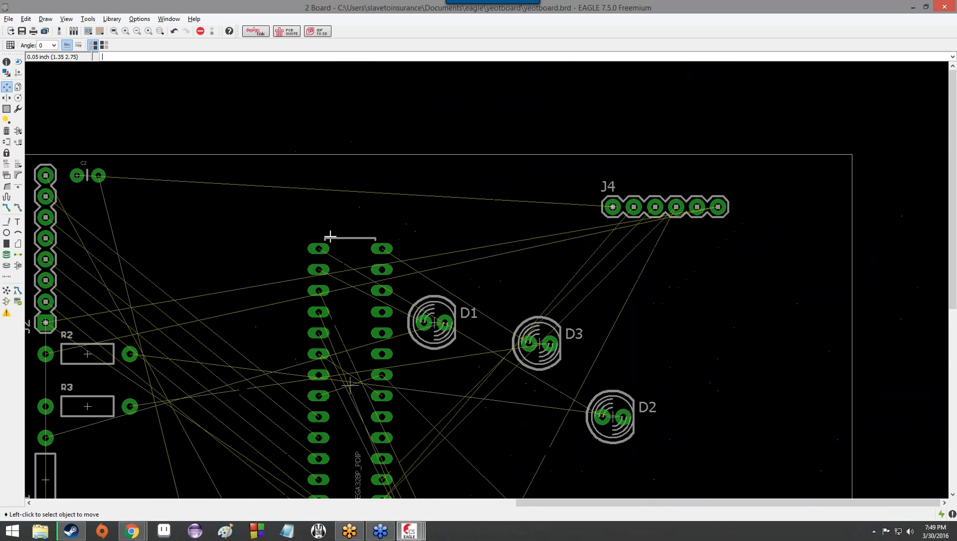
{"action": "left_click", "coordinate": [613, 206]}
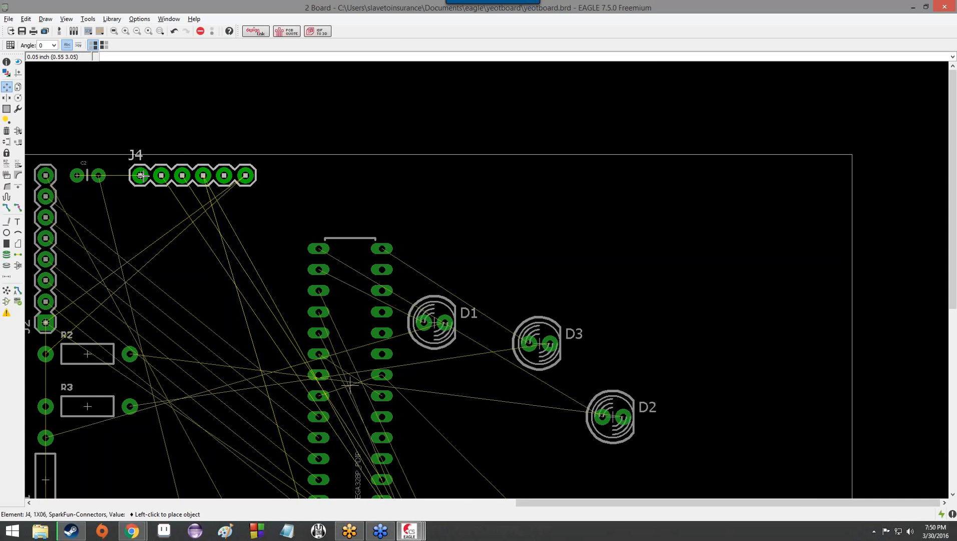
{"action": "left_click", "coordinate": [141, 175]}
- Rotate the ATmega328P chip U1 to lie horizontally with its notch facing header J2 and place it beneath header J4
{"action": "left_click", "coordinate": [350, 385]}
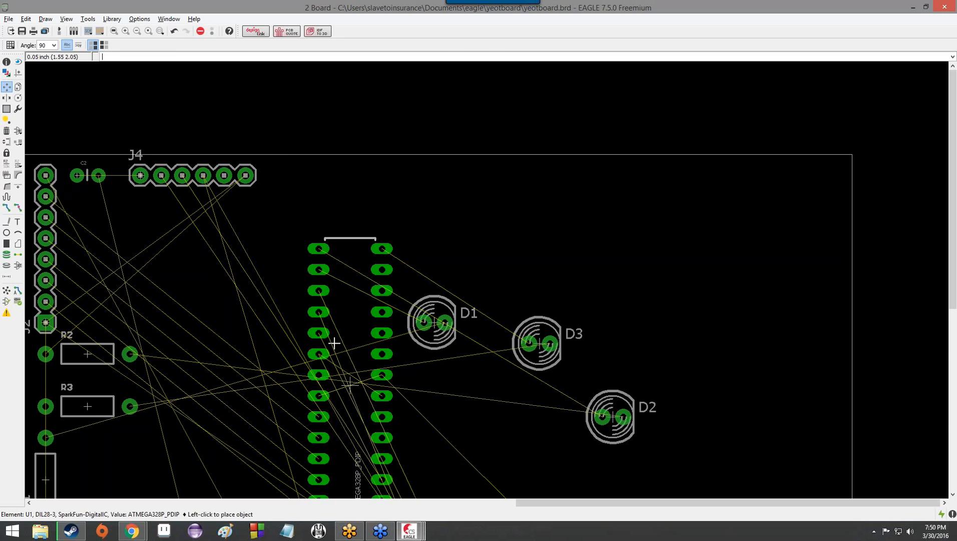
{"action": "right_click", "coordinate": [311, 300]}
{"action": "right_click", "coordinate": [244, 264]}
{"action": "right_click", "coordinate": [245, 265]}
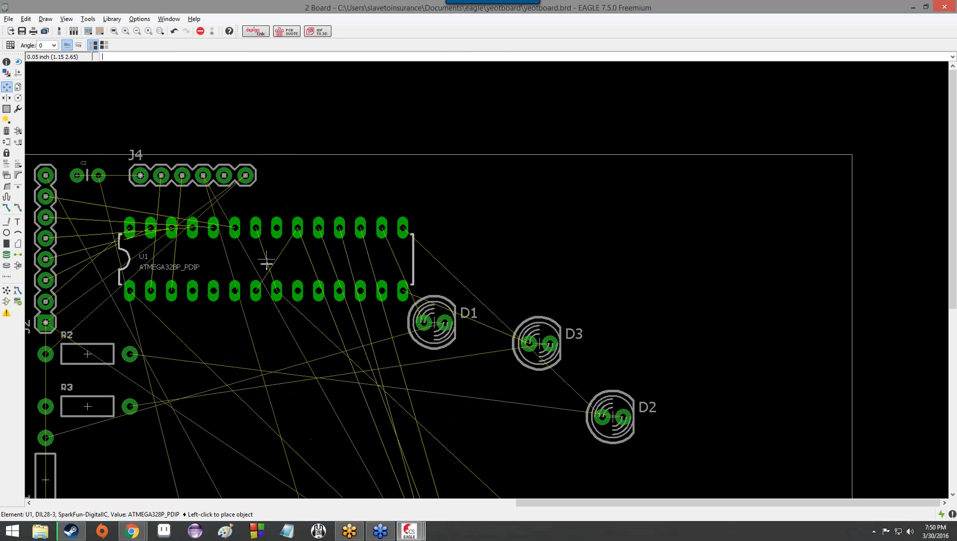
{"action": "left_click", "coordinate": [224, 258]}
- Line up LEDs D1, D3 and D2 in one horizontal row directly beneath chip U1
{"action": "left_click", "coordinate": [423, 321]}
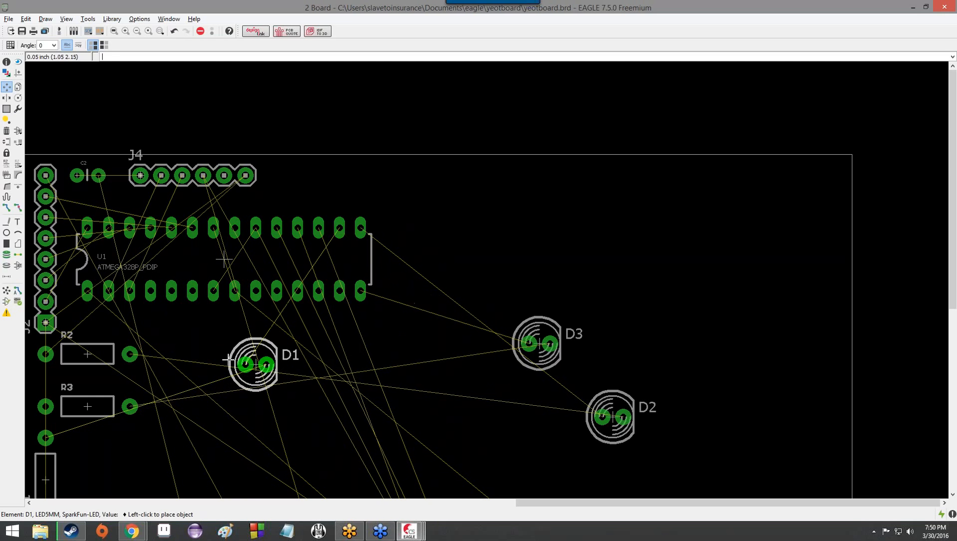
{"action": "left_click", "coordinate": [169, 333]}
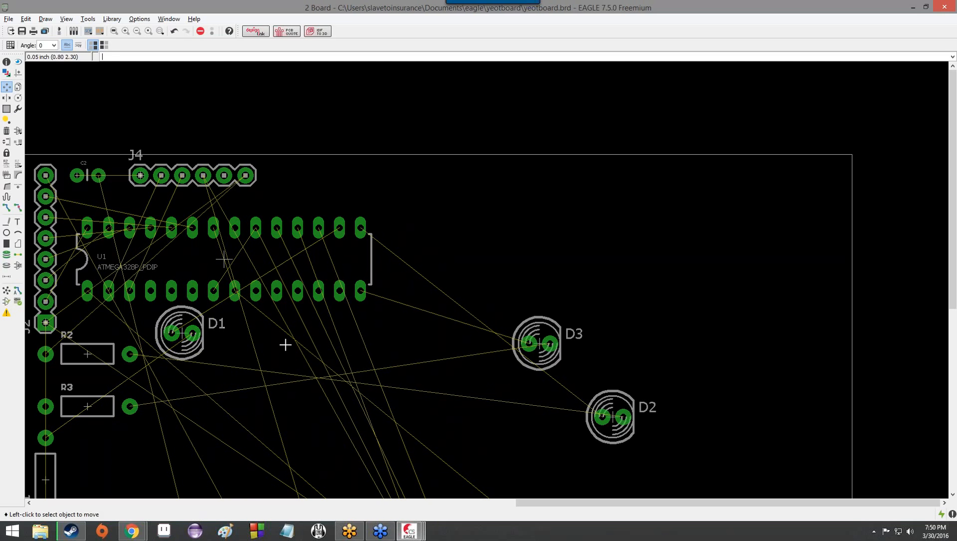
{"action": "left_click", "coordinate": [527, 336]}
{"action": "left_click", "coordinate": [255, 333]}
{"action": "left_click", "coordinate": [636, 408]}
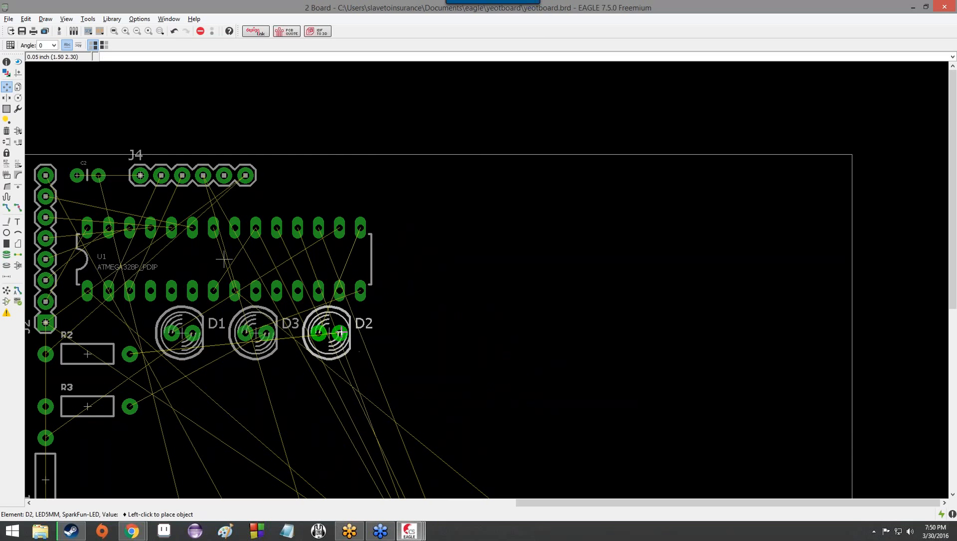
{"action": "left_click", "coordinate": [350, 333]}
- Move programming header J3 up from the lower board area to below LED D1, beside resistor R3
{"action": "scroll", "coordinate": [450, 391], "scroll_direction": "down", "scroll_amount": 3}
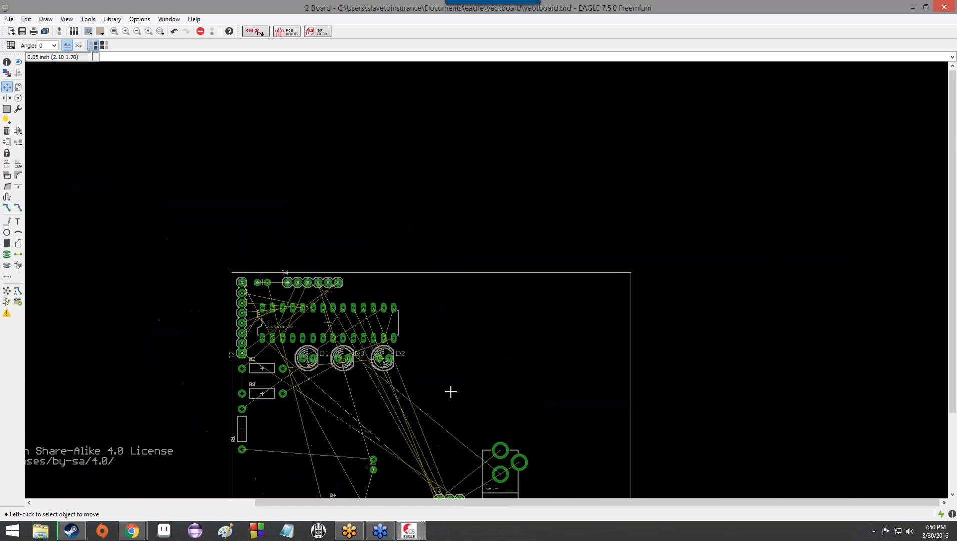
{"action": "scroll", "coordinate": [533, 318], "scroll_direction": "up", "scroll_amount": 1}
{"action": "left_click", "coordinate": [450, 418]}
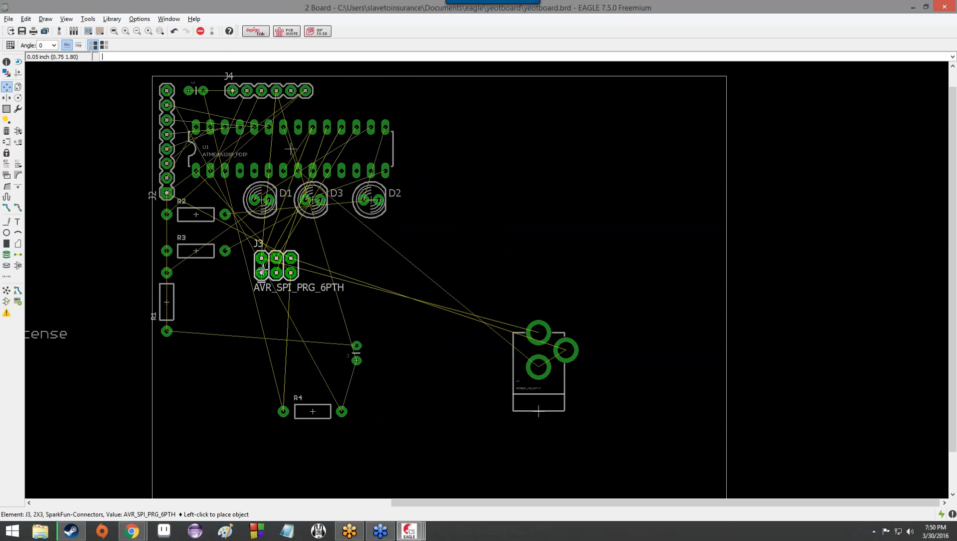
{"action": "left_click", "coordinate": [269, 265]}
- Rotate capacitor C1 and resistor R4 upright and pack them beside R1, with header J3 shifted close to R4
{"action": "right_click", "coordinate": [341, 93]}
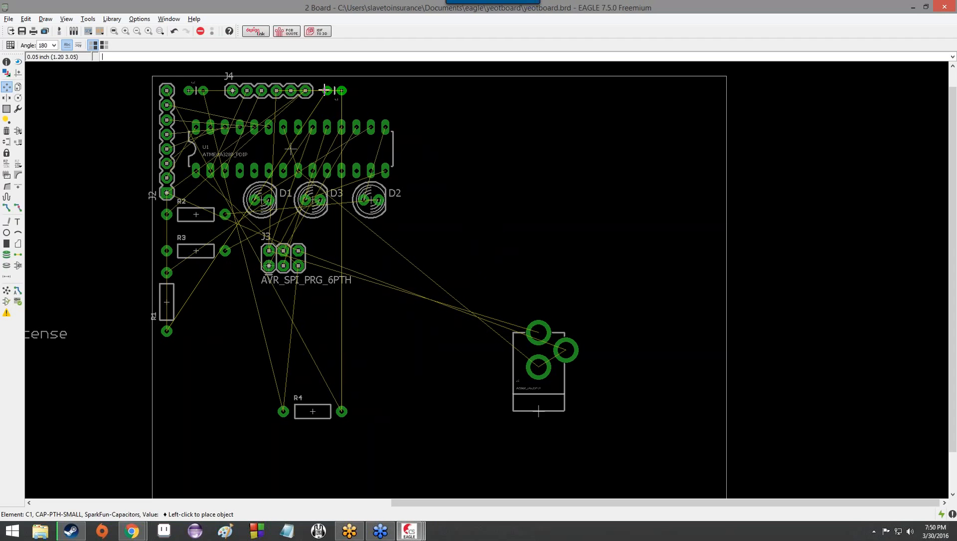
{"action": "right_click", "coordinate": [198, 255]}
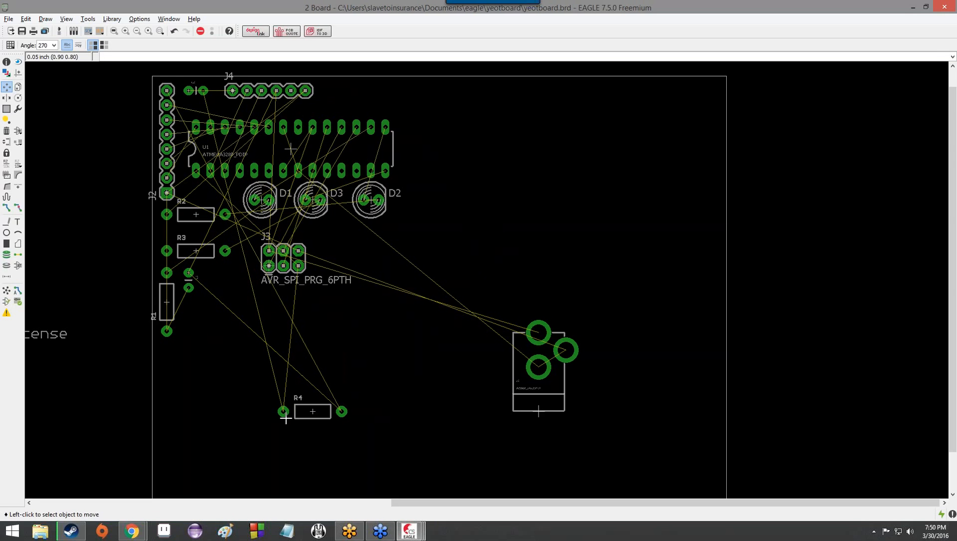
{"action": "right_click", "coordinate": [232, 320]}
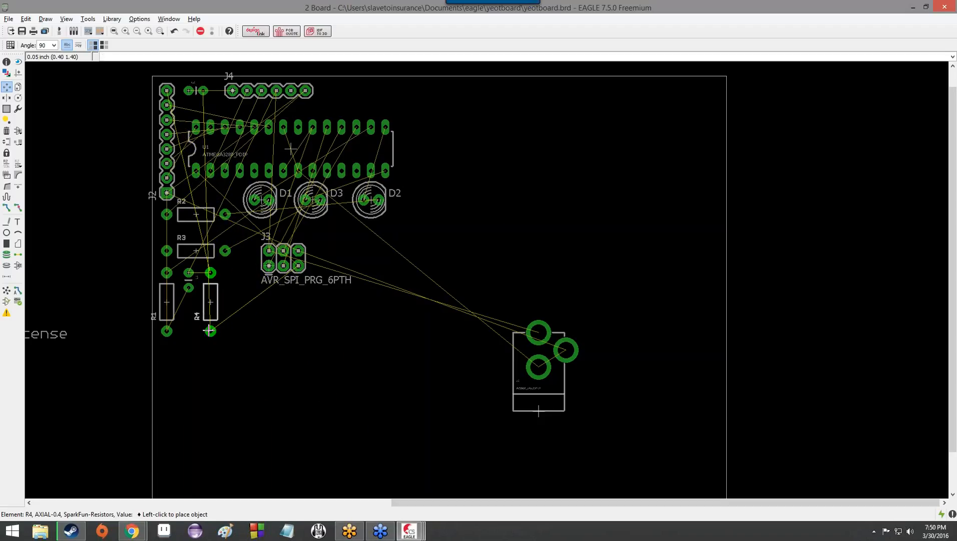
{"action": "left_click", "coordinate": [276, 260]}
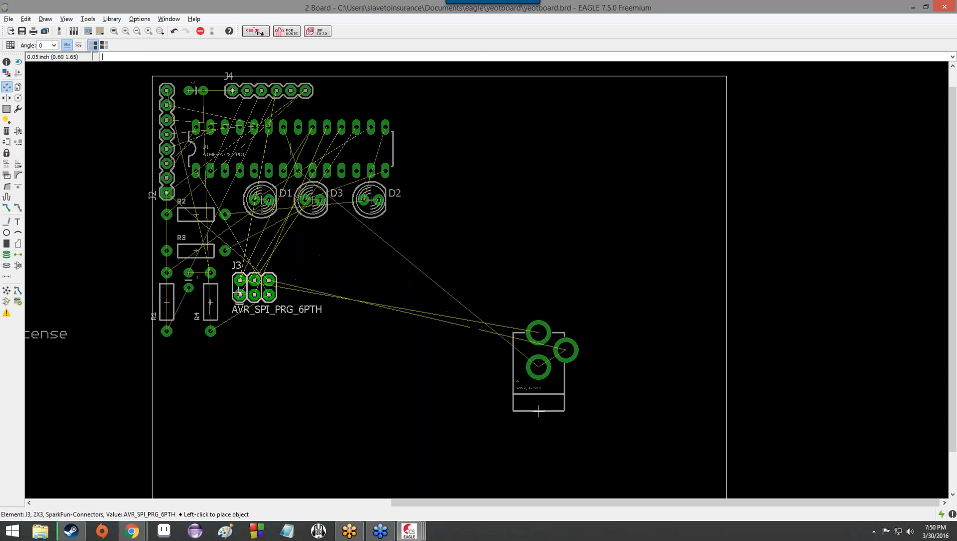
{"action": "left_click", "coordinate": [226, 294]}
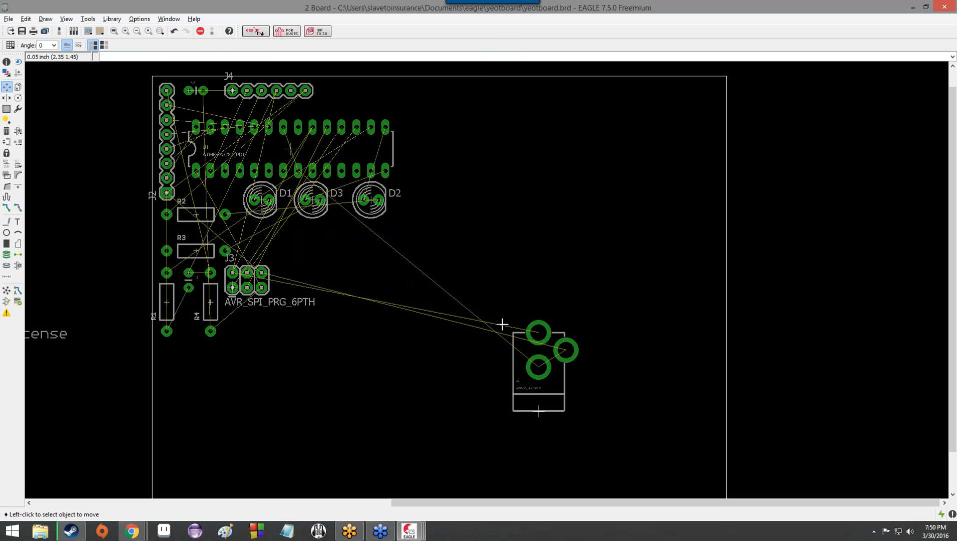
- Rotate power jack J1 to 180 degrees and place it beneath LEDs D3 and D2, beside header J3
{"action": "left_click", "coordinate": [539, 413]}
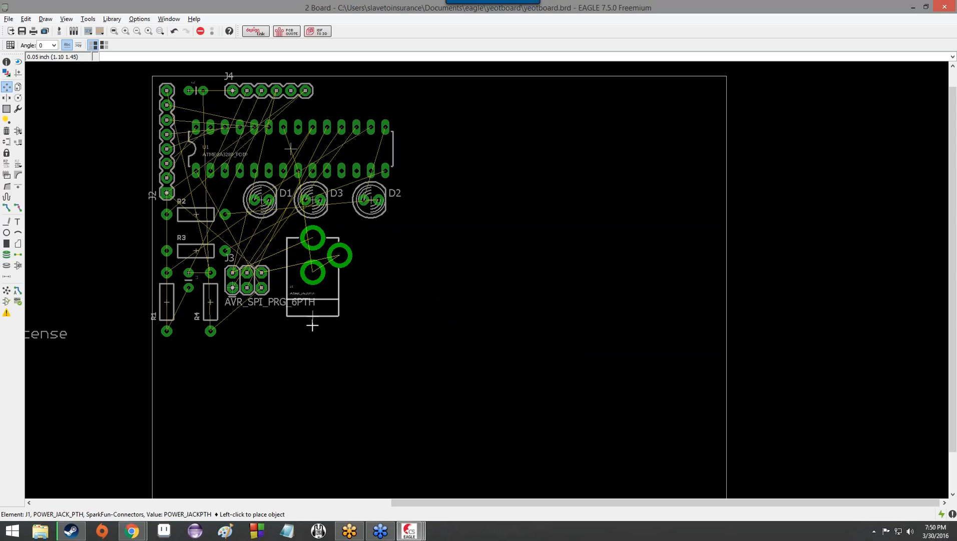
{"action": "right_click", "coordinate": [341, 317]}
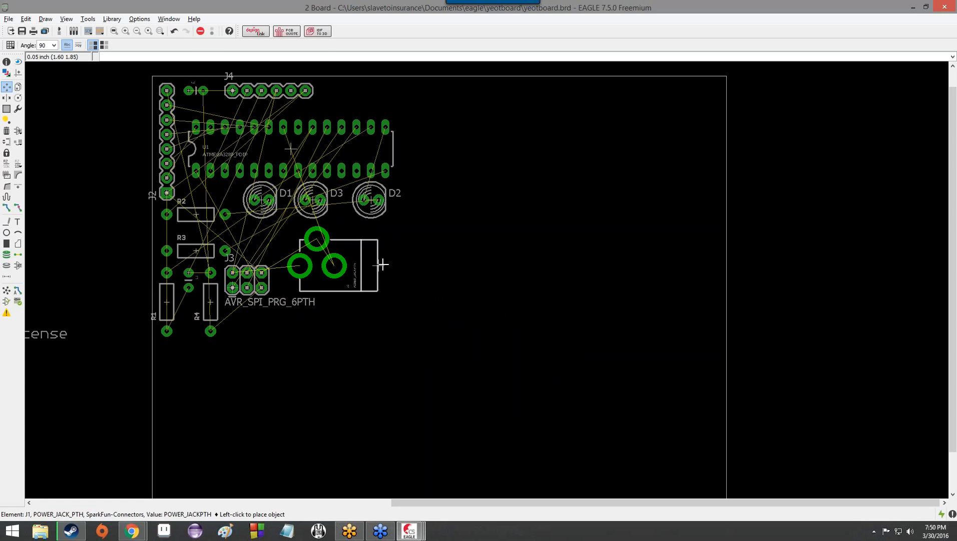
{"action": "right_click", "coordinate": [384, 299]}
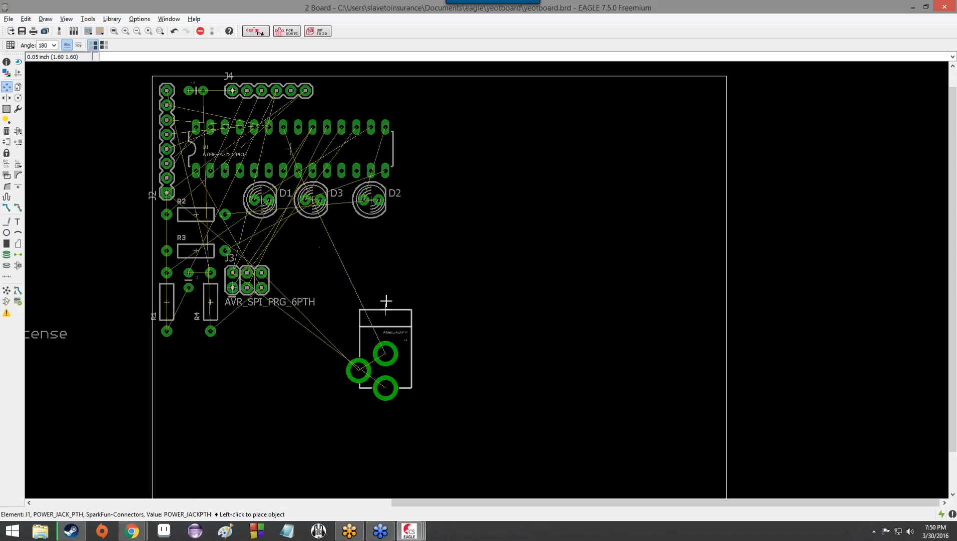
{"action": "left_click", "coordinate": [335, 229]}
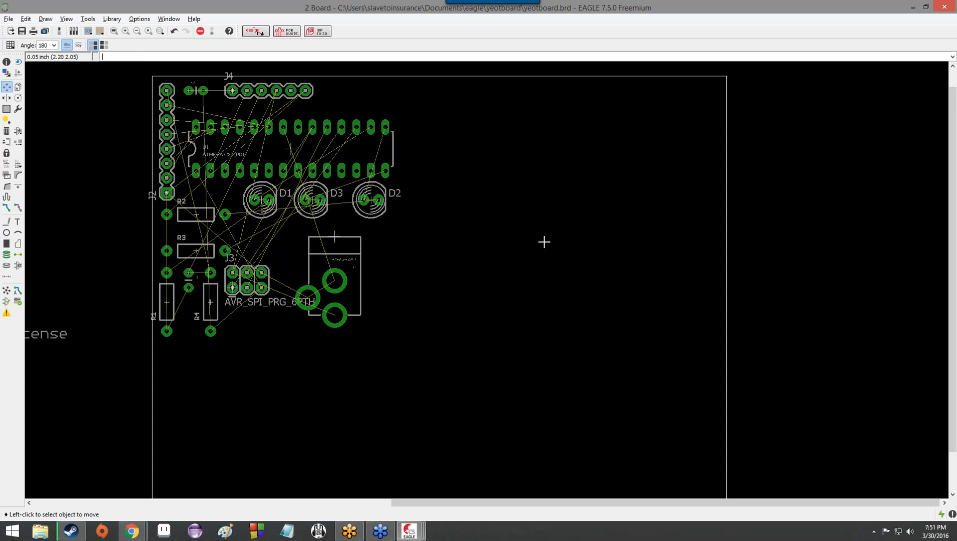
- Try to move the board outline's right and bottom edges
{"action": "scroll", "coordinate": [590, 290], "scroll_direction": "down", "scroll_amount": 4}
{"action": "left_click", "coordinate": [648, 340]}
{"action": "left_click", "coordinate": [444, 385]}
{"action": "left_click", "coordinate": [429, 341]}
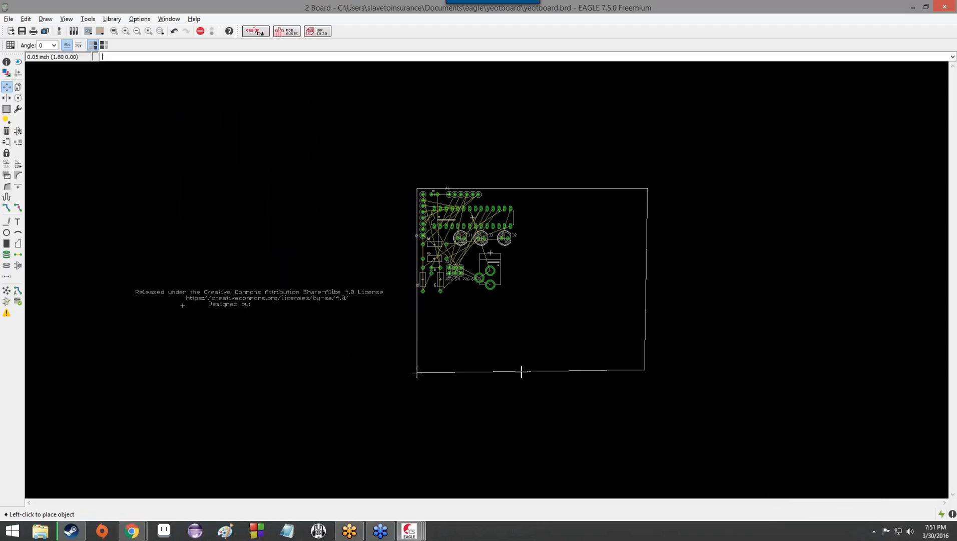
- Examine the packed components and the unused space inside the board outline
{"action": "scroll", "coordinate": [510, 318], "scroll_direction": "up", "scroll_amount": 5}
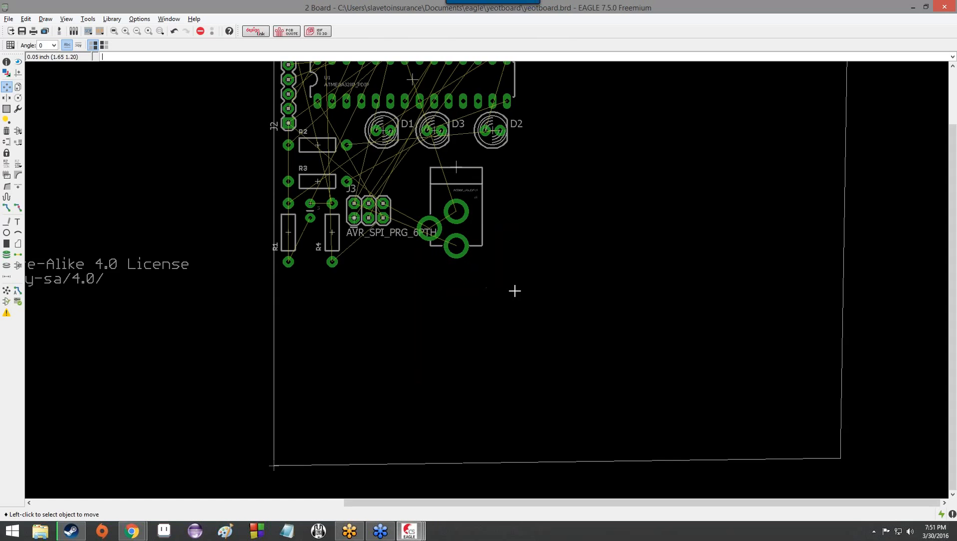
{"action": "scroll", "coordinate": [512, 288], "scroll_direction": "down", "scroll_amount": 3}
{"action": "scroll", "coordinate": [423, 92], "scroll_direction": "down", "scroll_amount": 1}
{"action": "scroll", "coordinate": [421, 100], "scroll_direction": "up", "scroll_amount": 5}
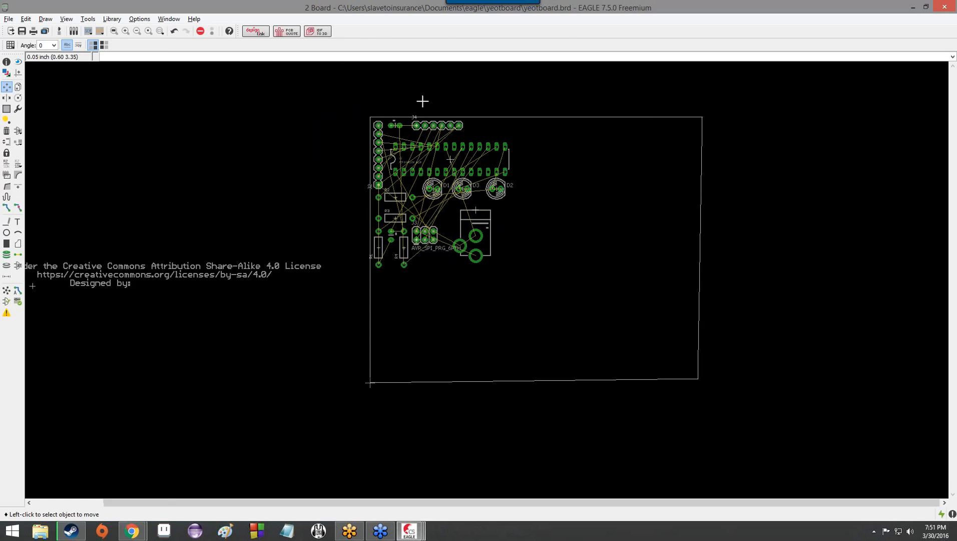
{"action": "scroll", "coordinate": [600, 245], "scroll_direction": "up", "scroll_amount": 1}
{"action": "middle_click_drag", "start_coordinate": [599, 265], "coordinate": [534, 162]}
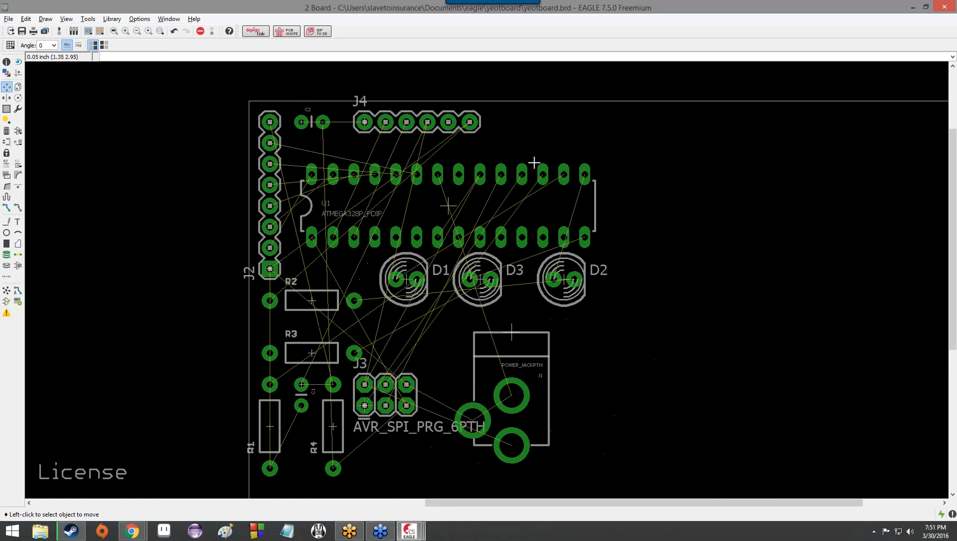
{"action": "scroll", "coordinate": [534, 164], "scroll_direction": "down", "scroll_amount": 1}
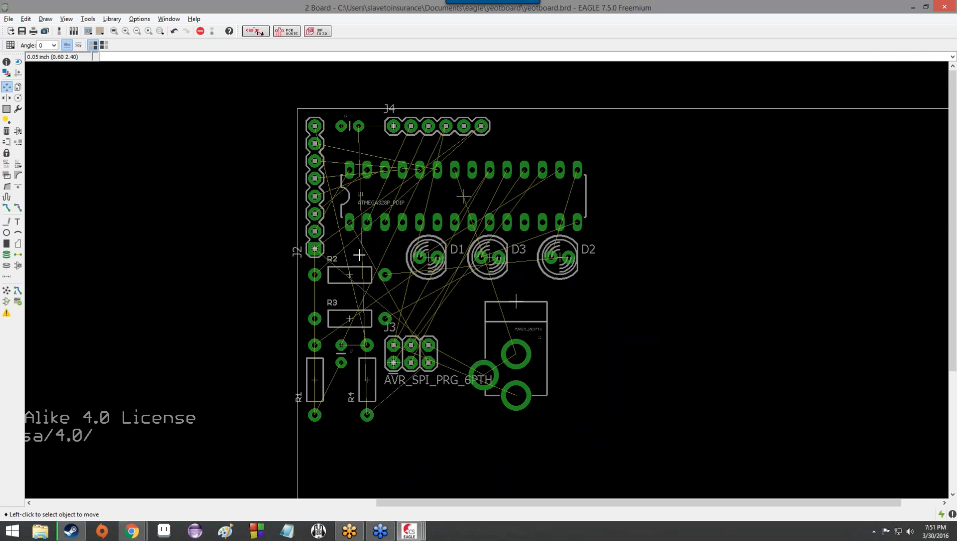
{"action": "scroll", "coordinate": [380, 257], "scroll_direction": "down", "scroll_amount": 5}
{"action": "scroll", "coordinate": [626, 271], "scroll_direction": "up", "scroll_amount": 5}
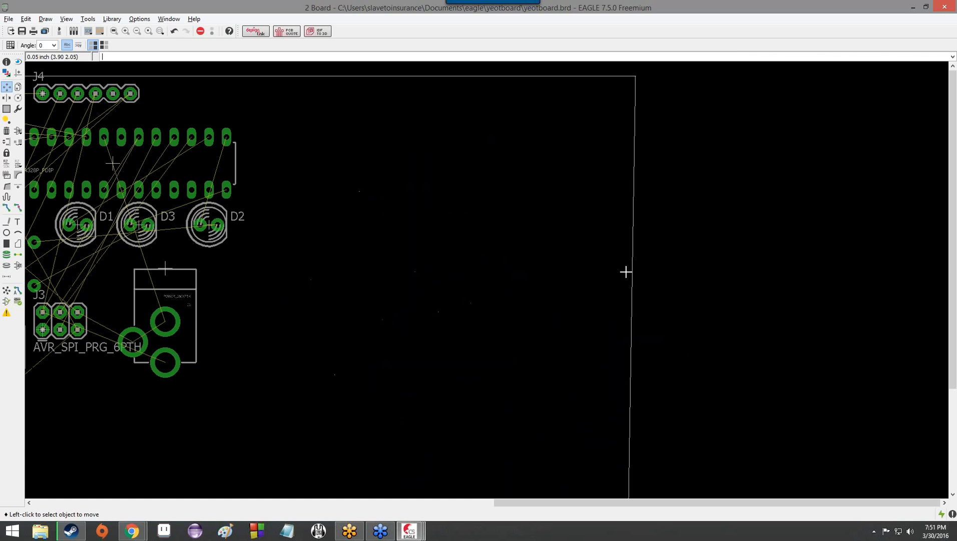
{"action": "scroll", "coordinate": [625, 272], "scroll_direction": "down", "scroll_amount": 3}
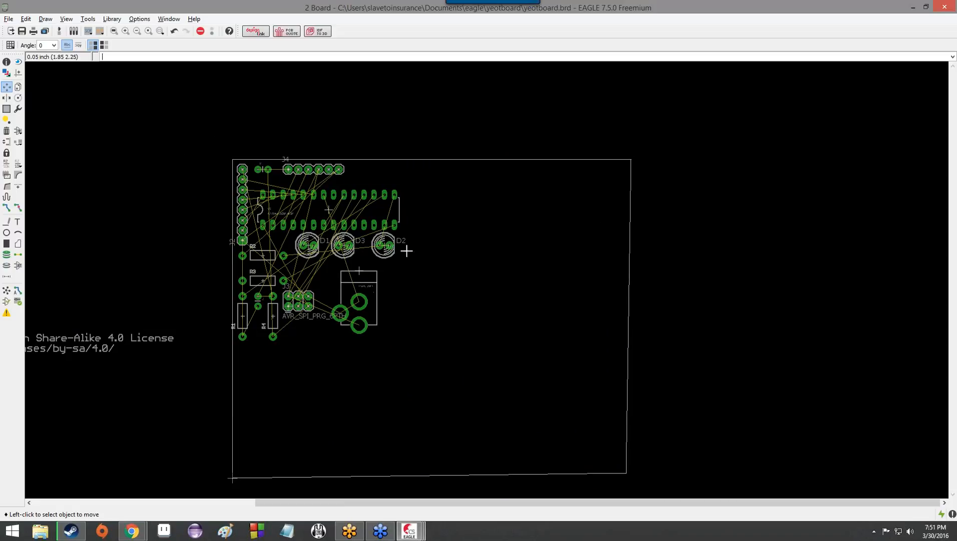
- Move the board outline's right edge in close to chip U1 and its bottom edge up beneath the lowest components
{"action": "left_click", "coordinate": [628, 293]}
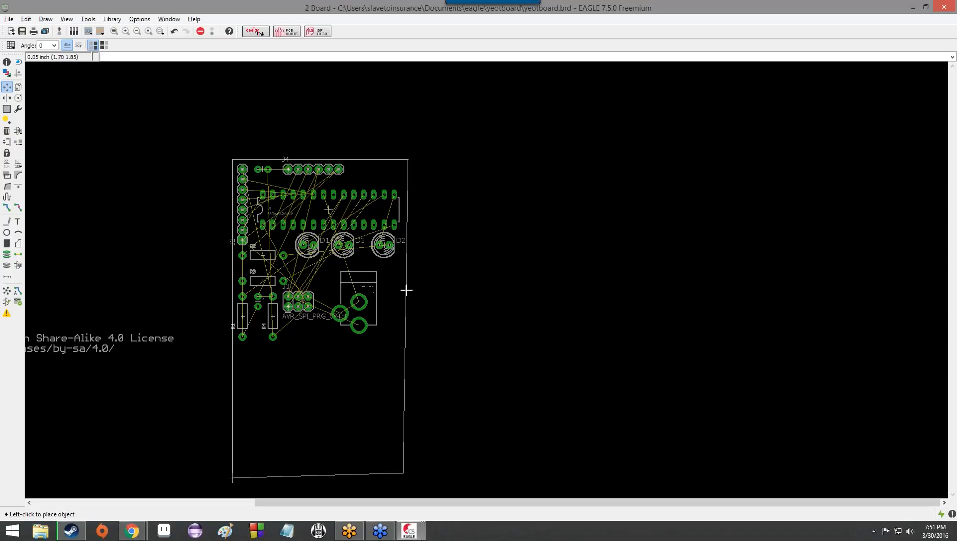
{"action": "left_click", "coordinate": [406, 290]}
{"action": "left_click", "coordinate": [326, 474]}
{"action": "left_click", "coordinate": [330, 342]}
- Straighten the board outline's lower-right corner and set the bottom edge just beneath resistors R1 and R4
{"action": "scroll", "coordinate": [417, 335], "scroll_direction": "up", "scroll_amount": 2}
{"action": "left_click", "coordinate": [398, 340]}
{"action": "left_click", "coordinate": [407, 352]}
{"action": "left_click", "coordinate": [322, 350]}
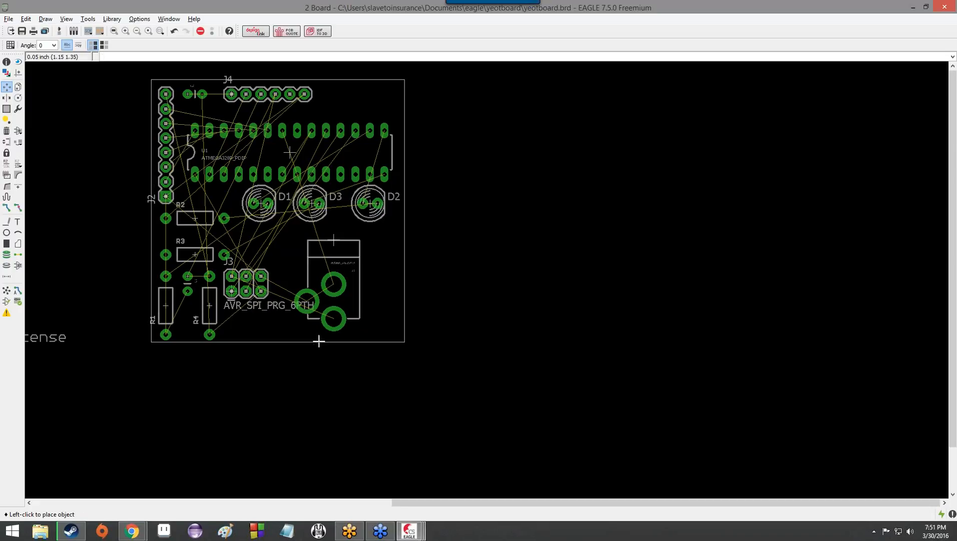
{"action": "left_click", "coordinate": [318, 345]}
- Examine the resized board and the airwires running between chip U1, the LEDs and the headers
{"action": "scroll", "coordinate": [331, 210], "scroll_direction": "down", "scroll_amount": 1}
{"action": "scroll", "coordinate": [331, 209], "scroll_direction": "down", "scroll_amount": 3}
{"action": "middle_click_drag", "start_coordinate": [455, 220], "coordinate": [589, 290]}
{"action": "scroll", "coordinate": [585, 283], "scroll_direction": "up", "scroll_amount": 5}
{"action": "scroll", "coordinate": [561, 295], "scroll_direction": "down", "scroll_amount": 3}
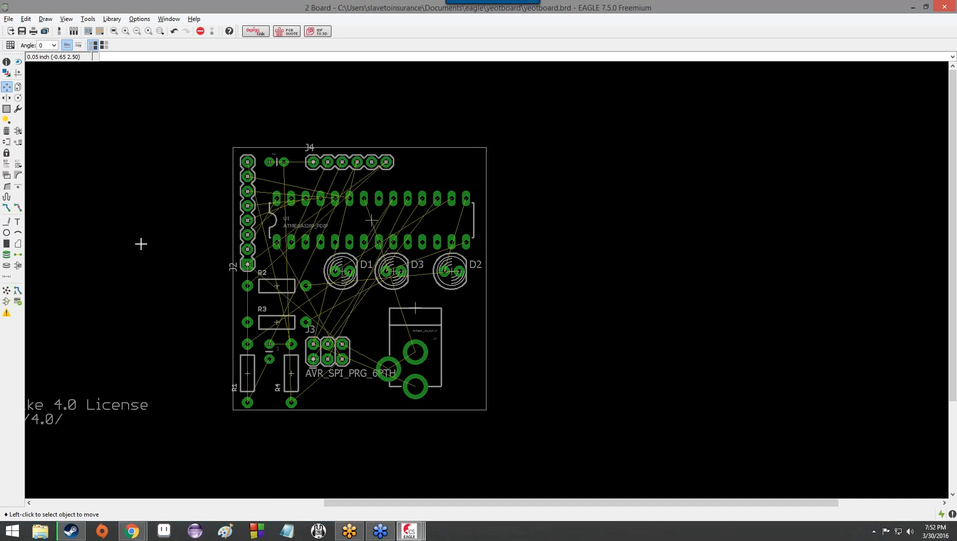
{"action": "scroll", "coordinate": [360, 210], "scroll_direction": "up", "scroll_amount": 6}
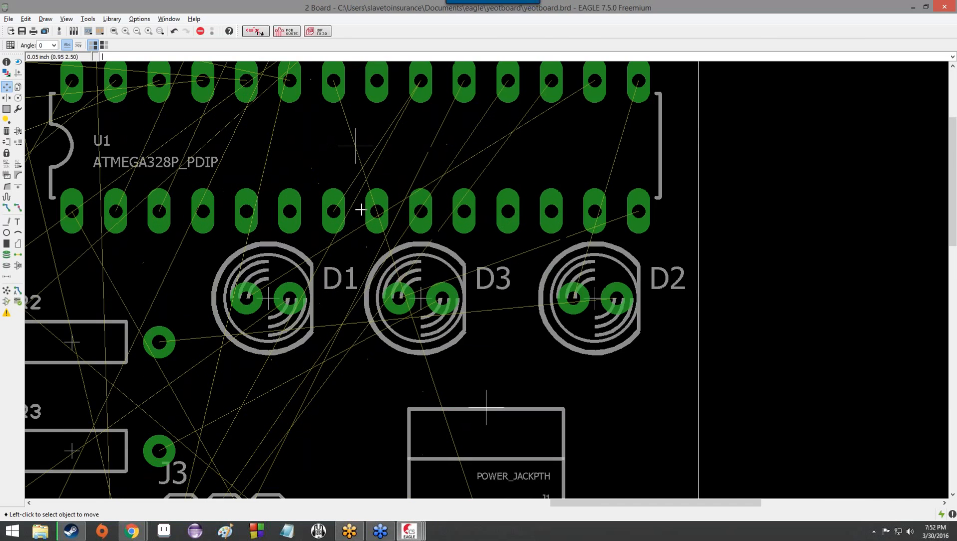
{"action": "scroll", "coordinate": [360, 210], "scroll_direction": "down", "scroll_amount": 5}
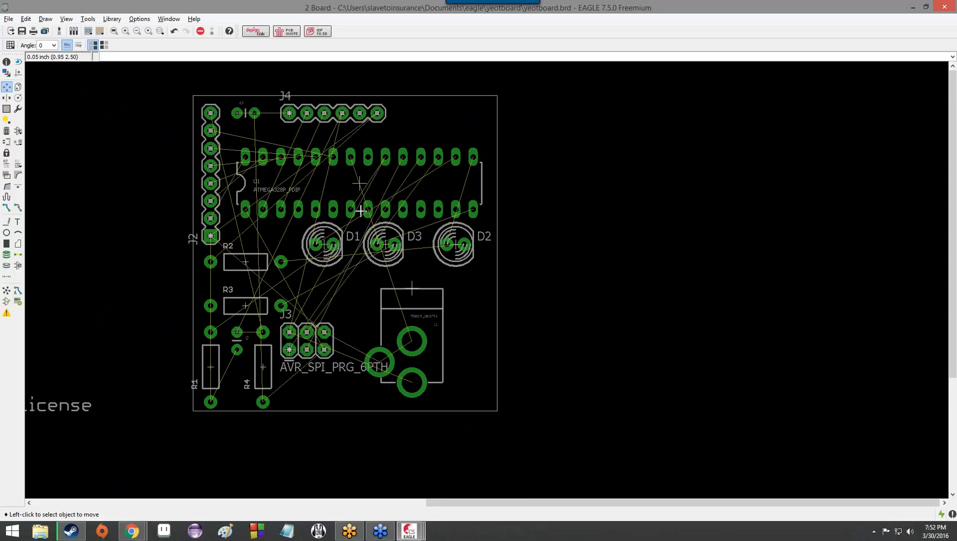